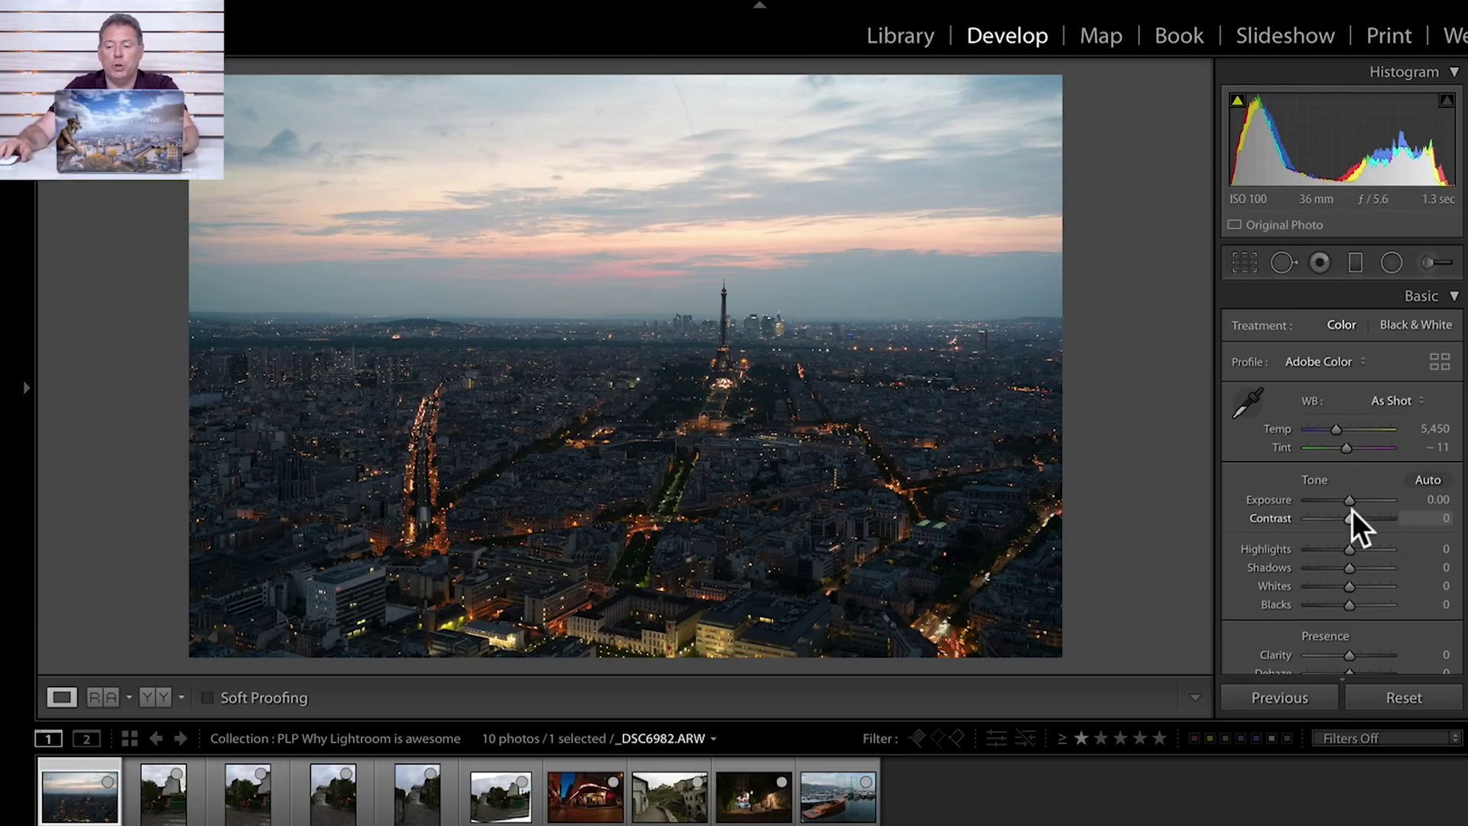
In the Basic panel, set Shadows +100, Highlights −100, Blacks −68 and Whites +56 on the Paris photo
left_click_drag(1365, 566, 1395, 567)
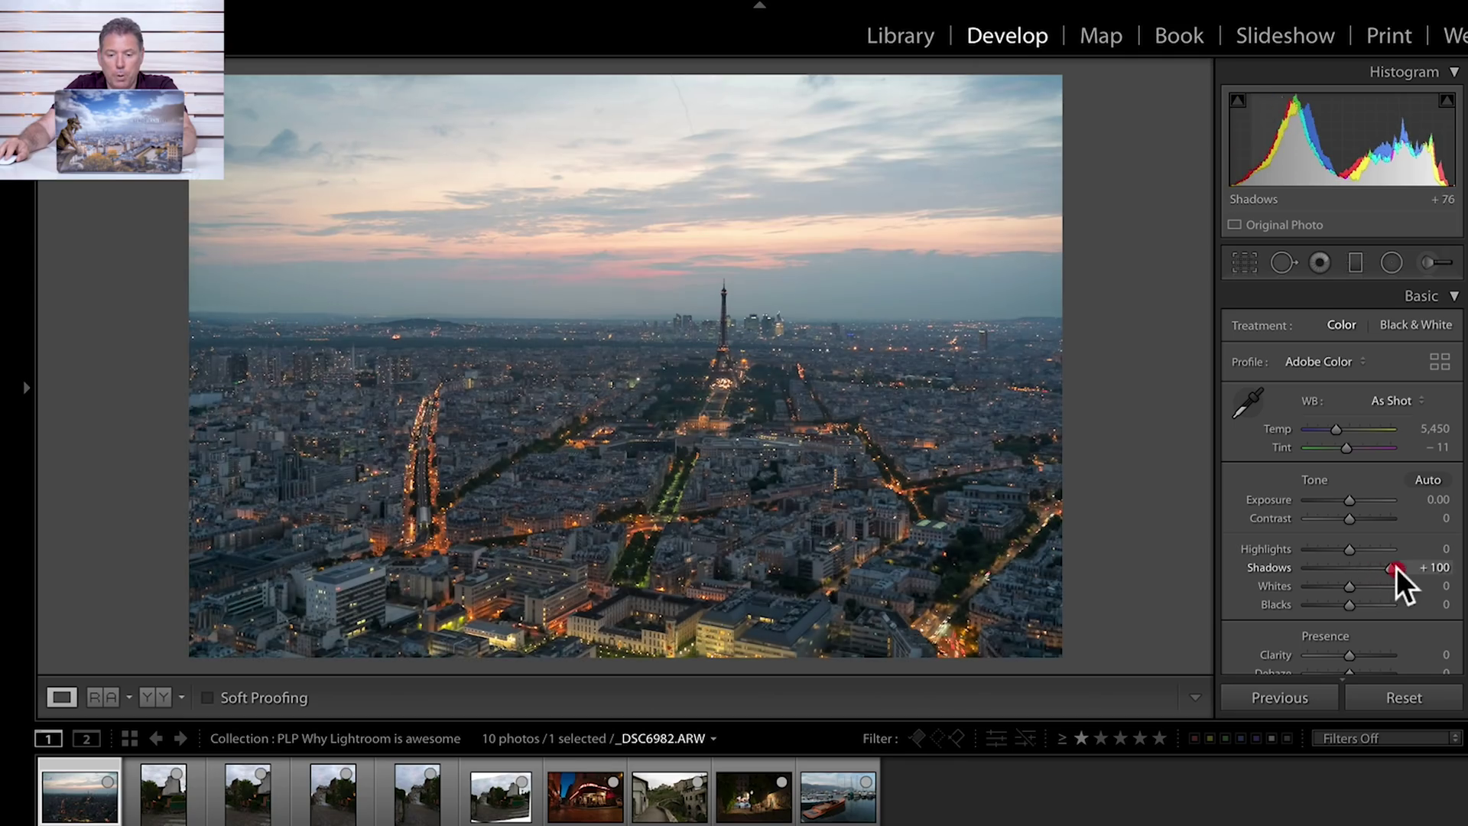
left_click(612, 478)
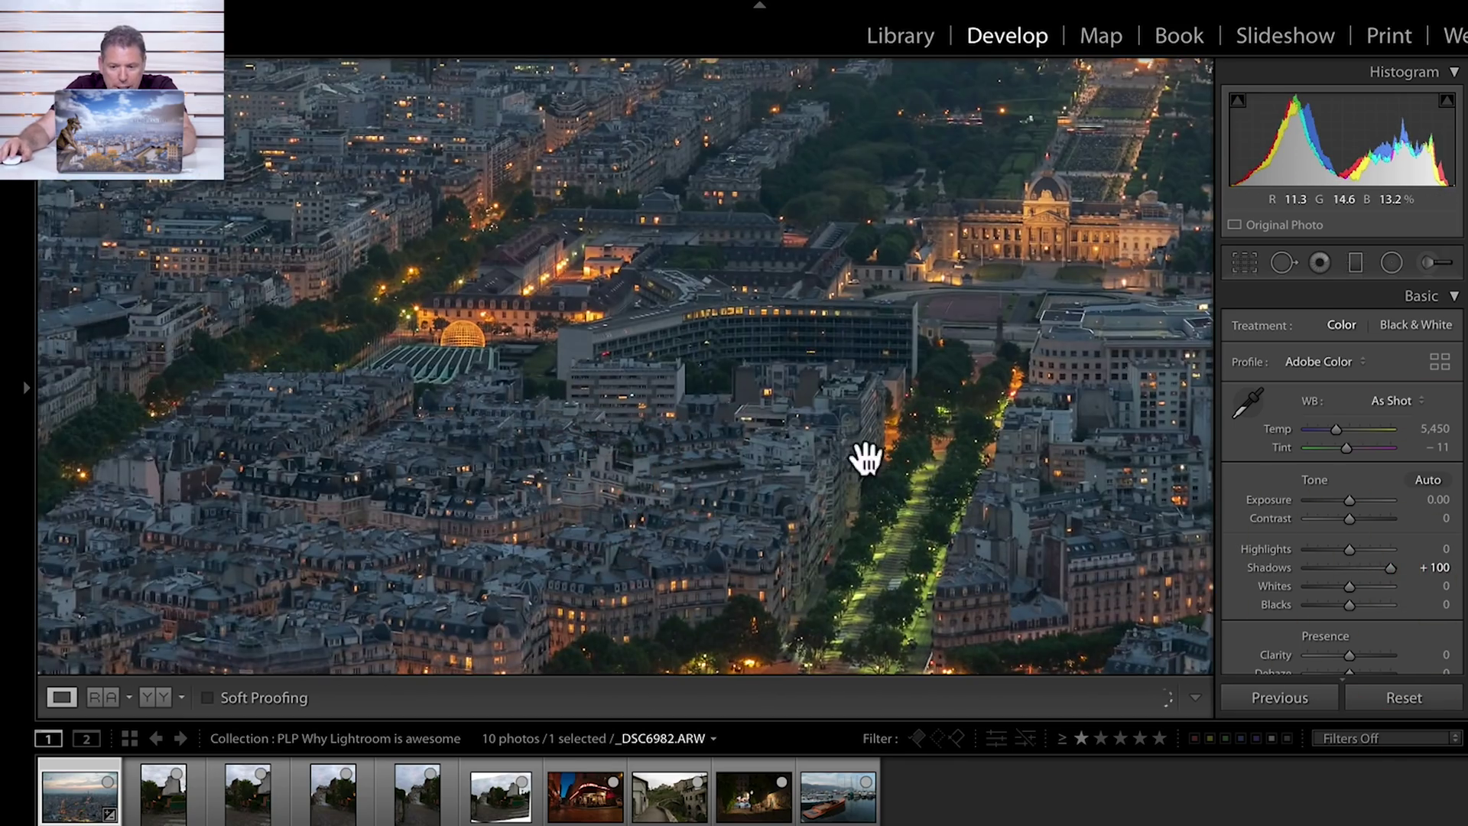
left_click(755, 485)
left_click(751, 470)
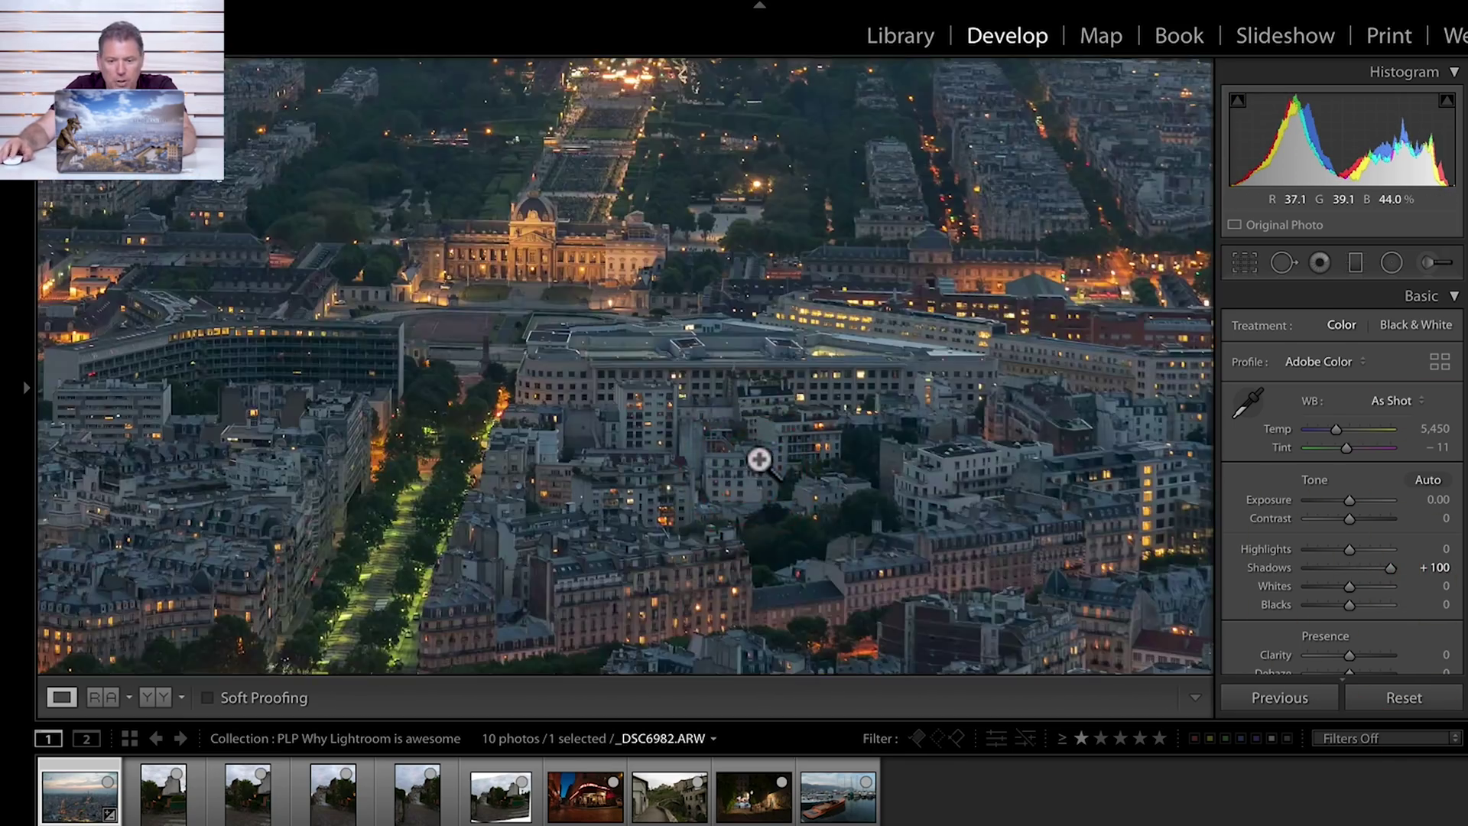
left_click(757, 459)
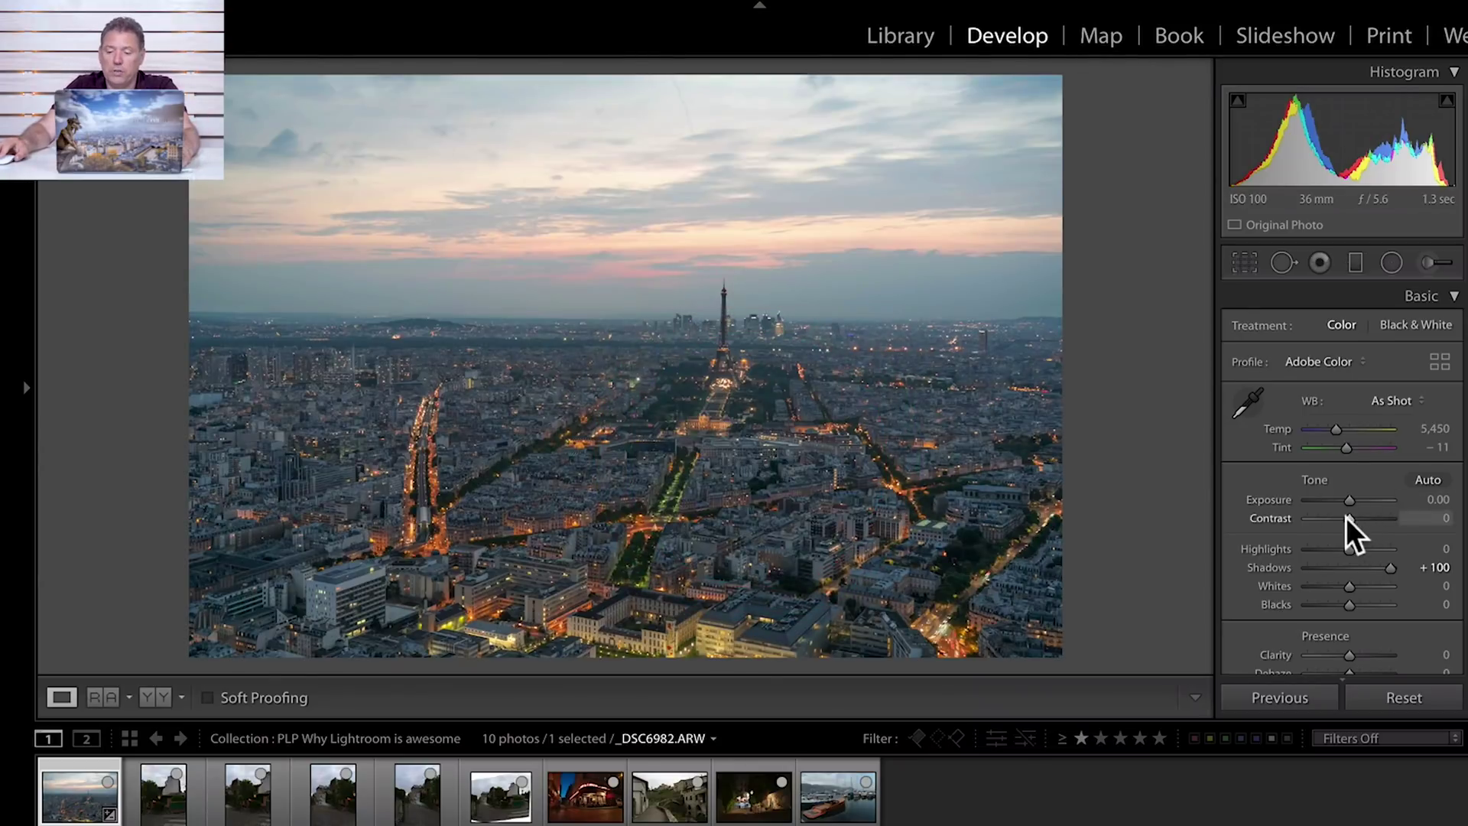
left_click_drag(1330, 547, 1292, 548)
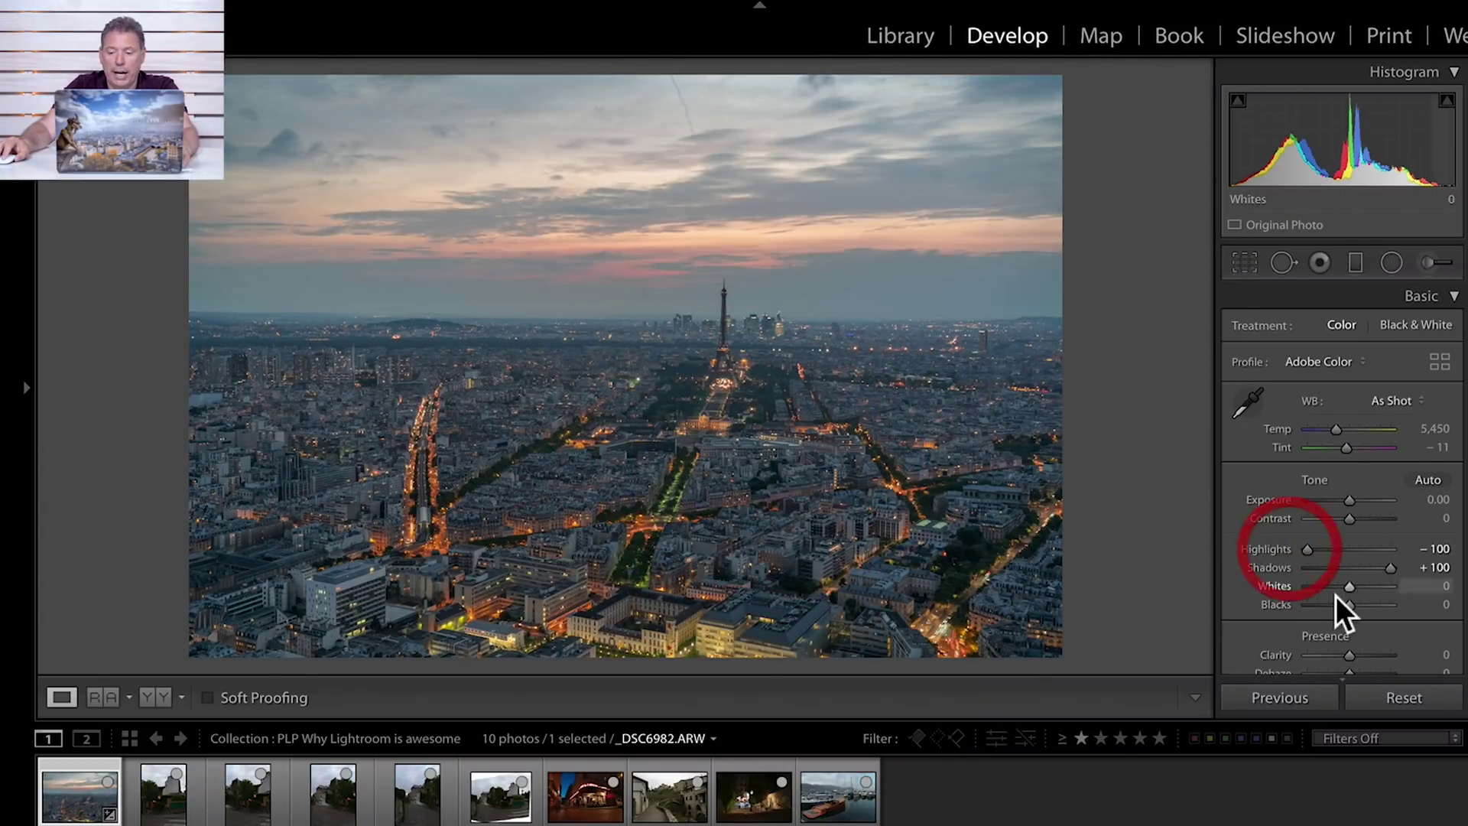
key("alt")
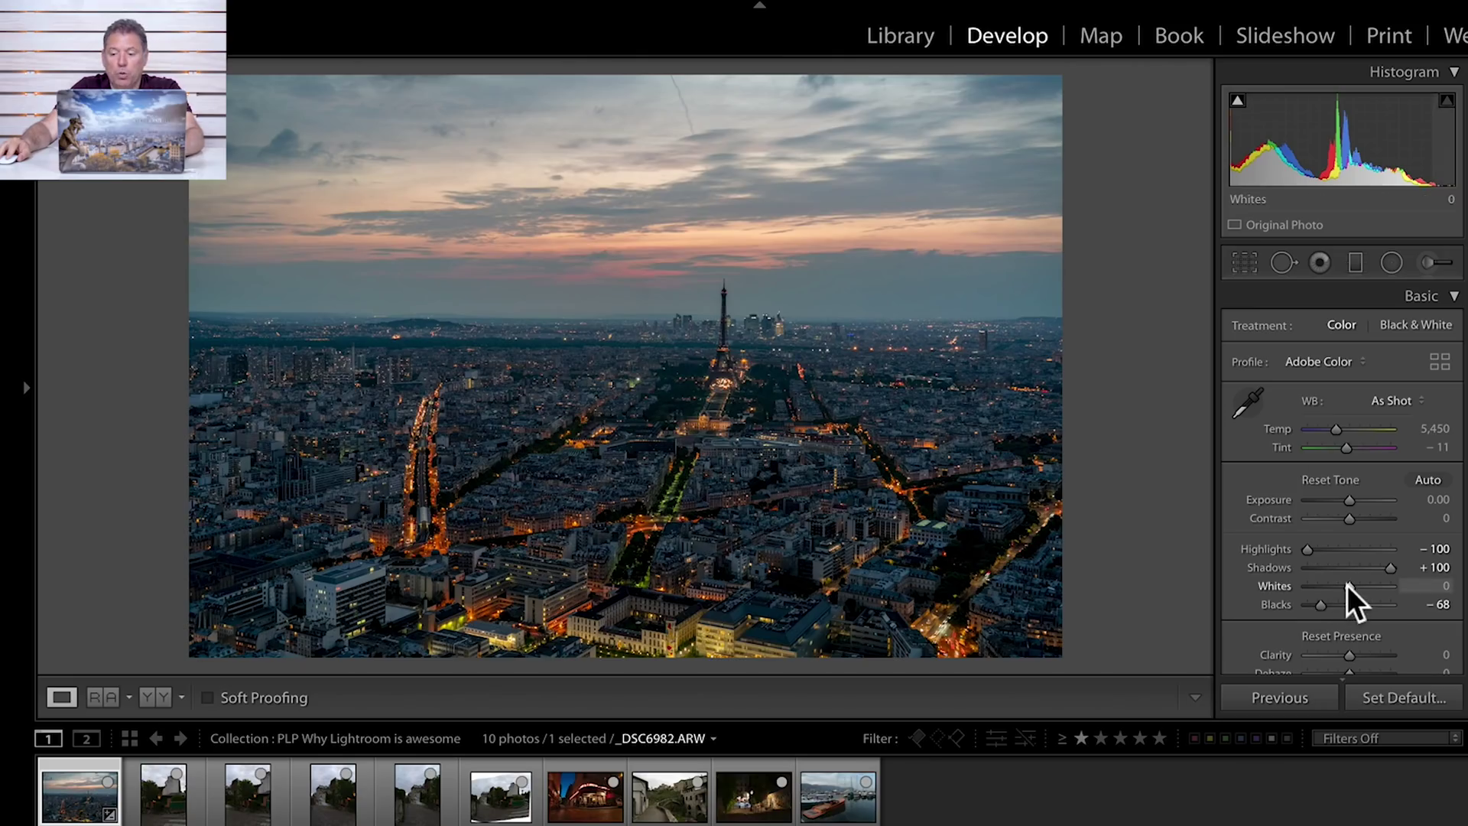
left_click_drag(1347, 585, 1368, 584)
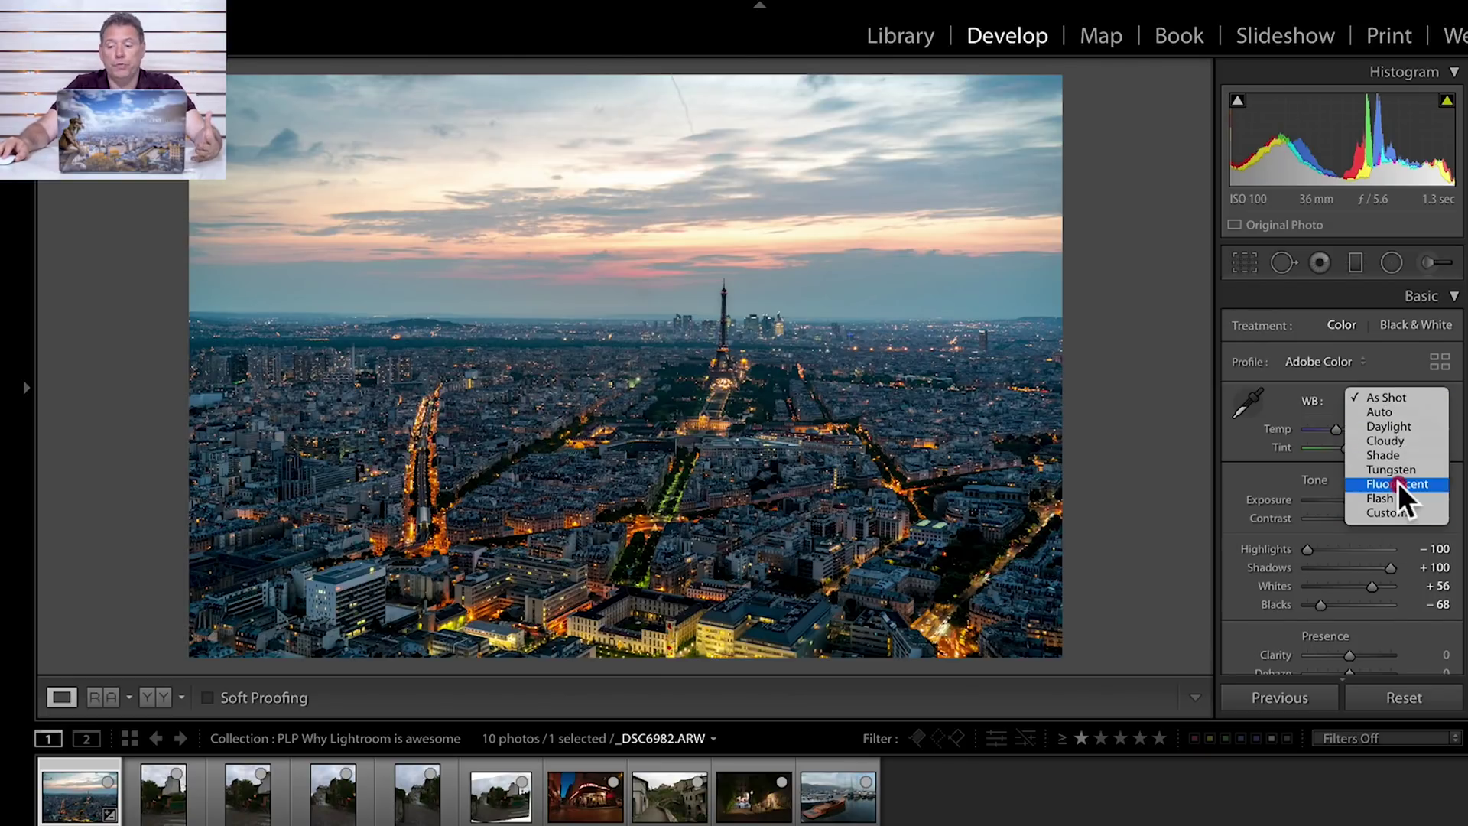
Compare the Daylight and Cloudy white balance presets on the sunset photo
left_click(1409, 424)
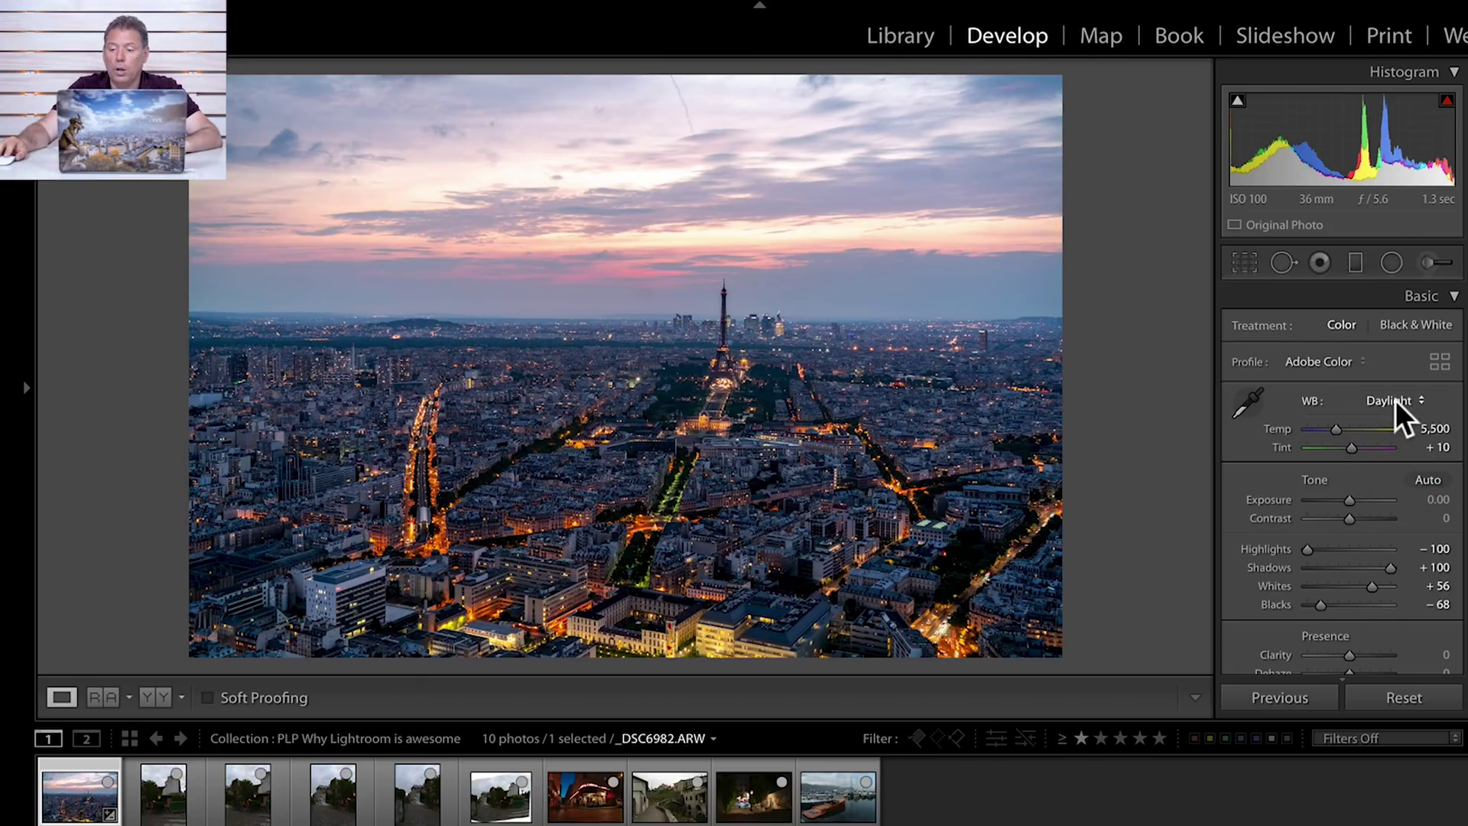
left_click(1396, 401)
left_click(1393, 415)
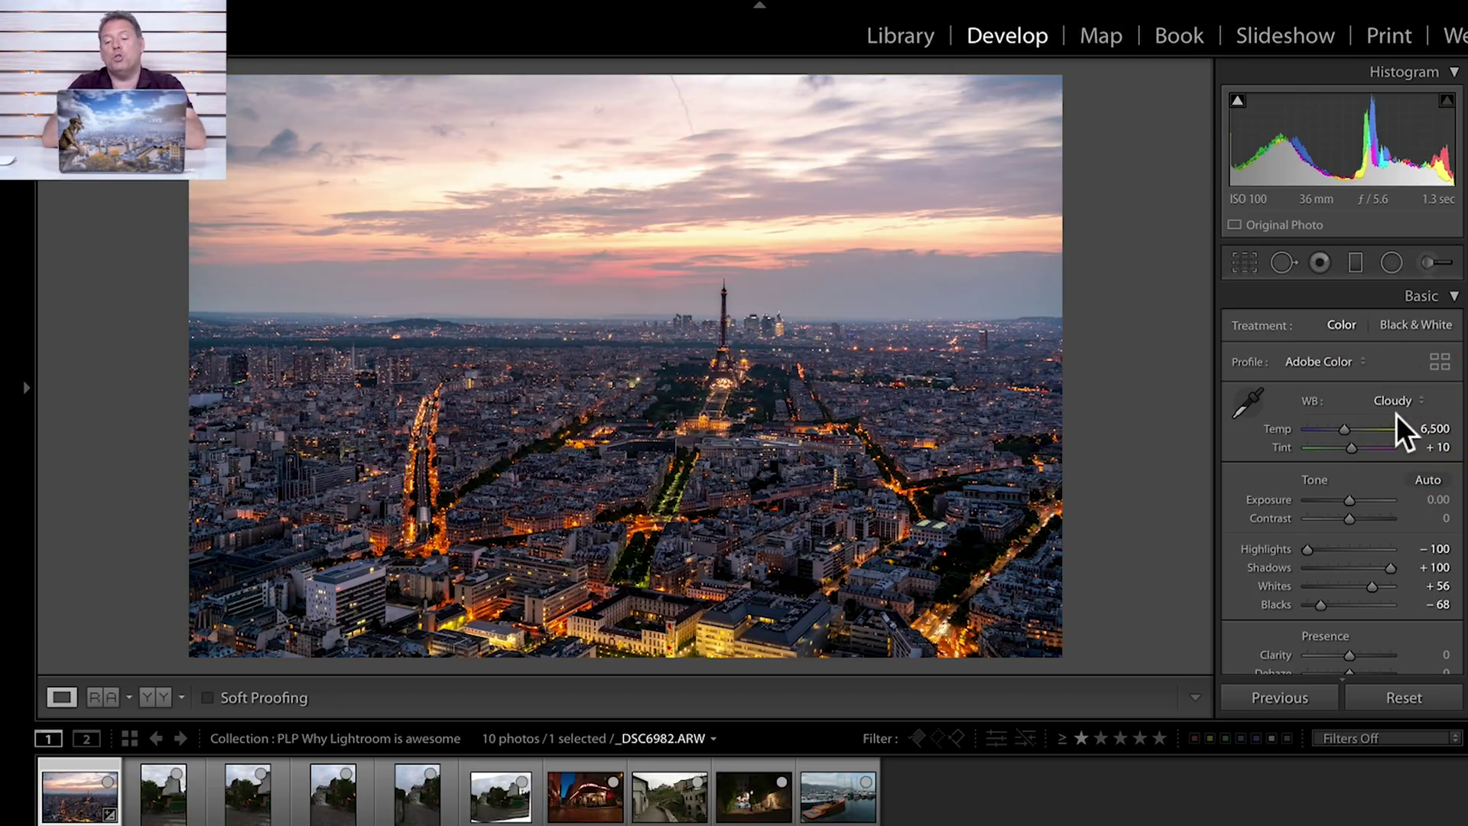
left_click(1397, 400)
left_click(1403, 383)
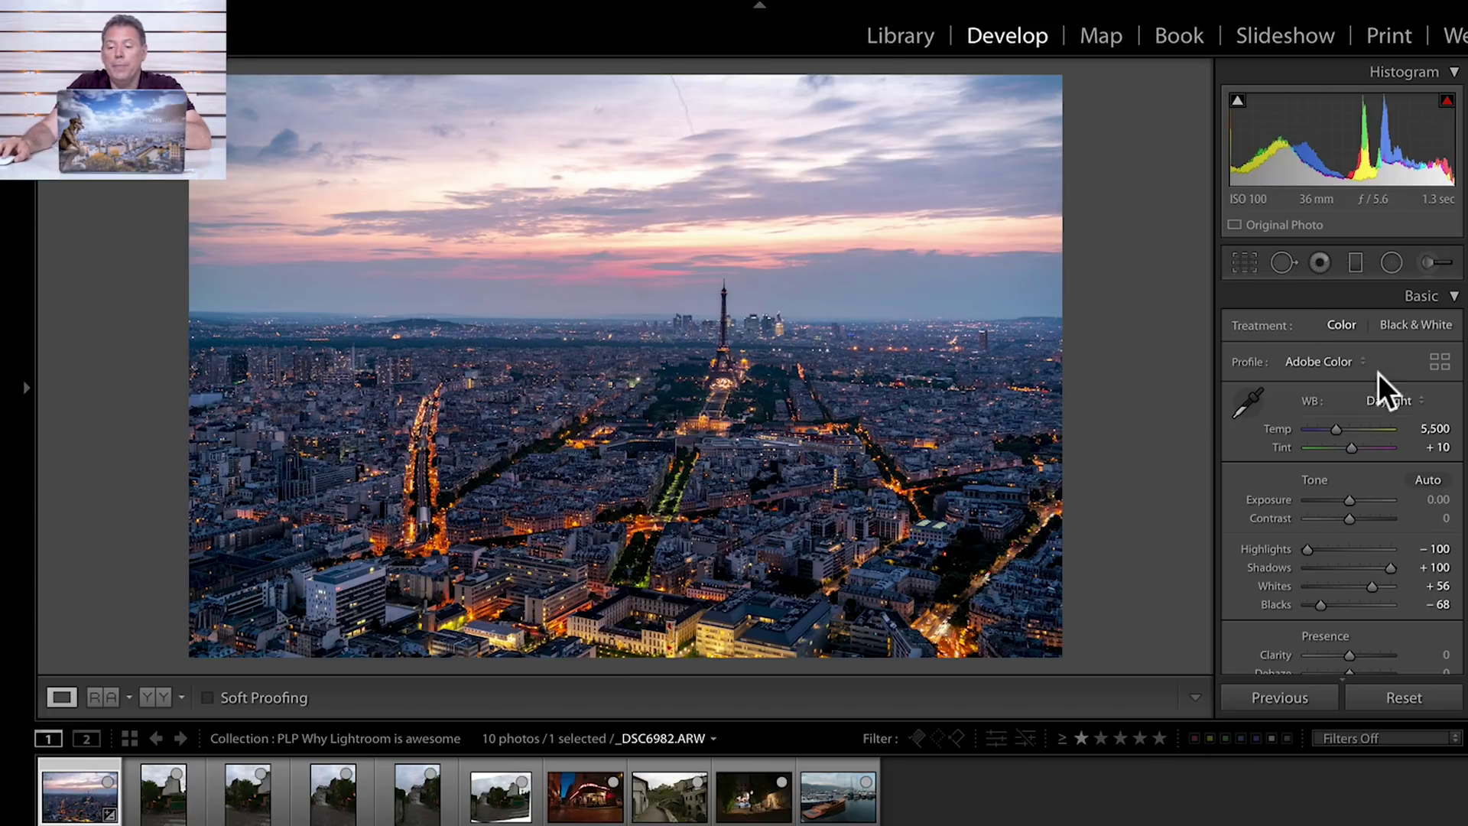
left_click(1387, 395)
left_click(1387, 412)
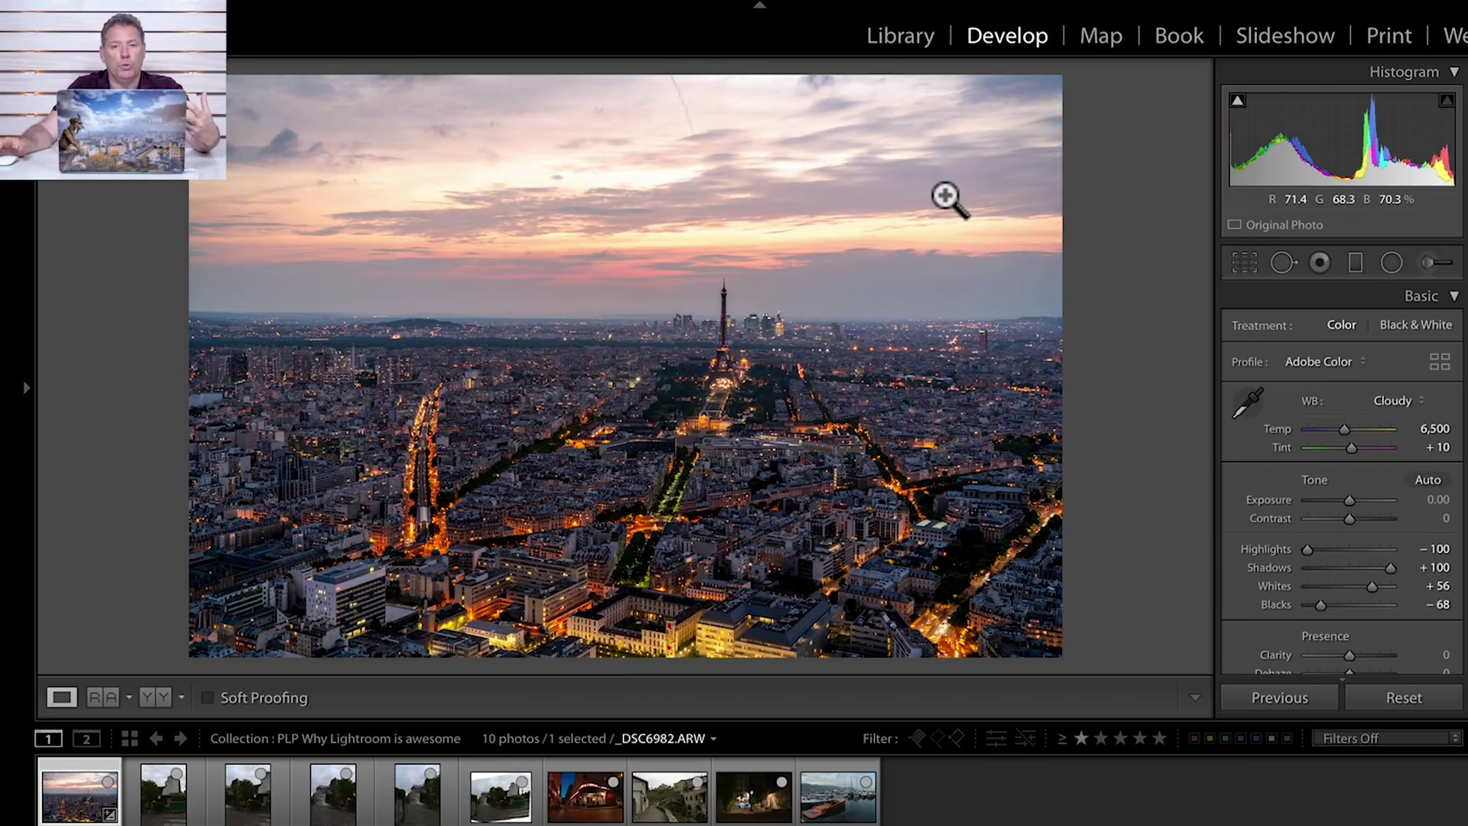
Try Shade, then settle on Daylight white balance (5,500) with Tint +26
left_click(1393, 400)
left_click(1393, 412)
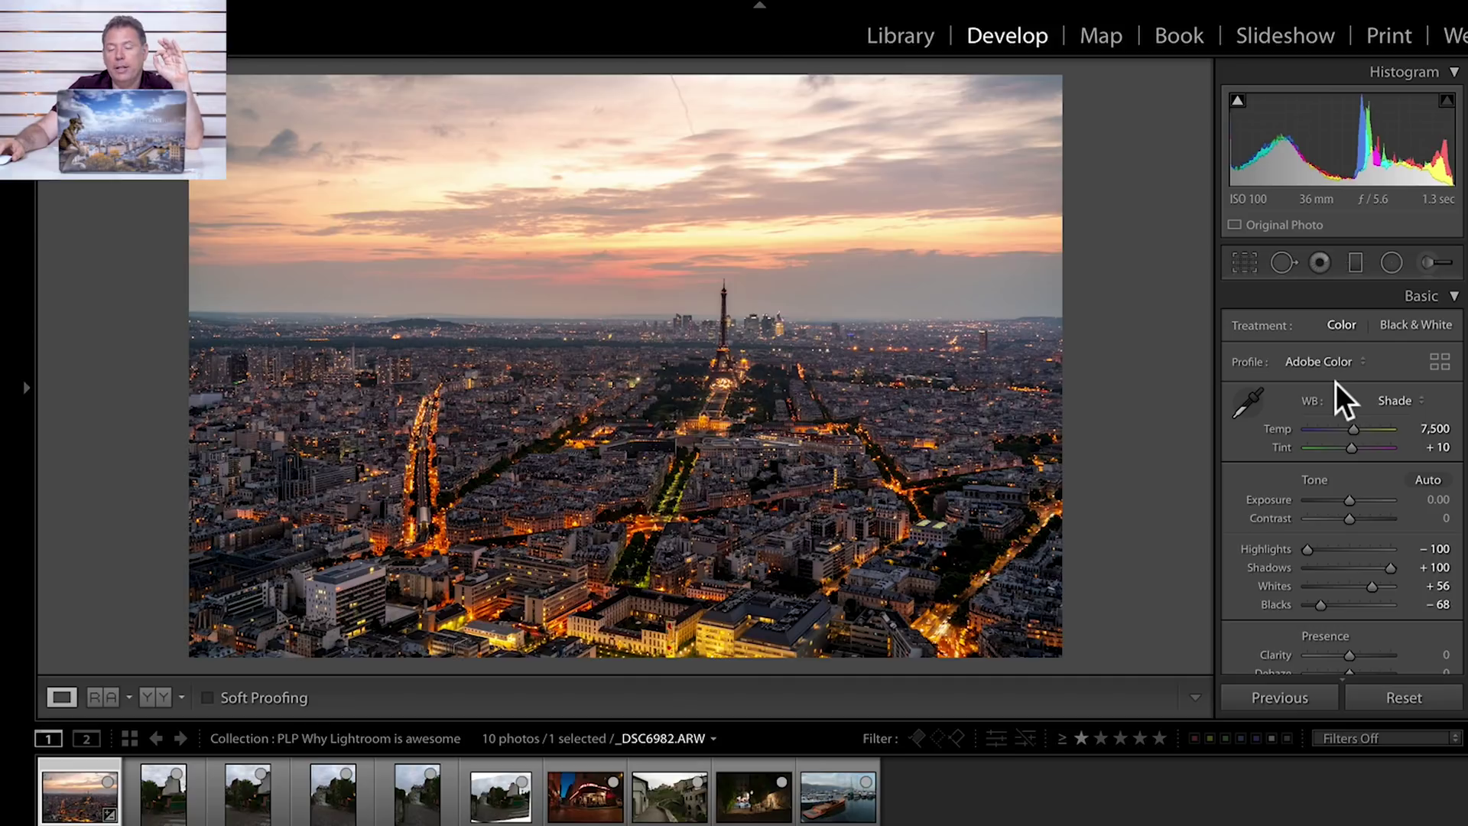
left_click(1396, 397)
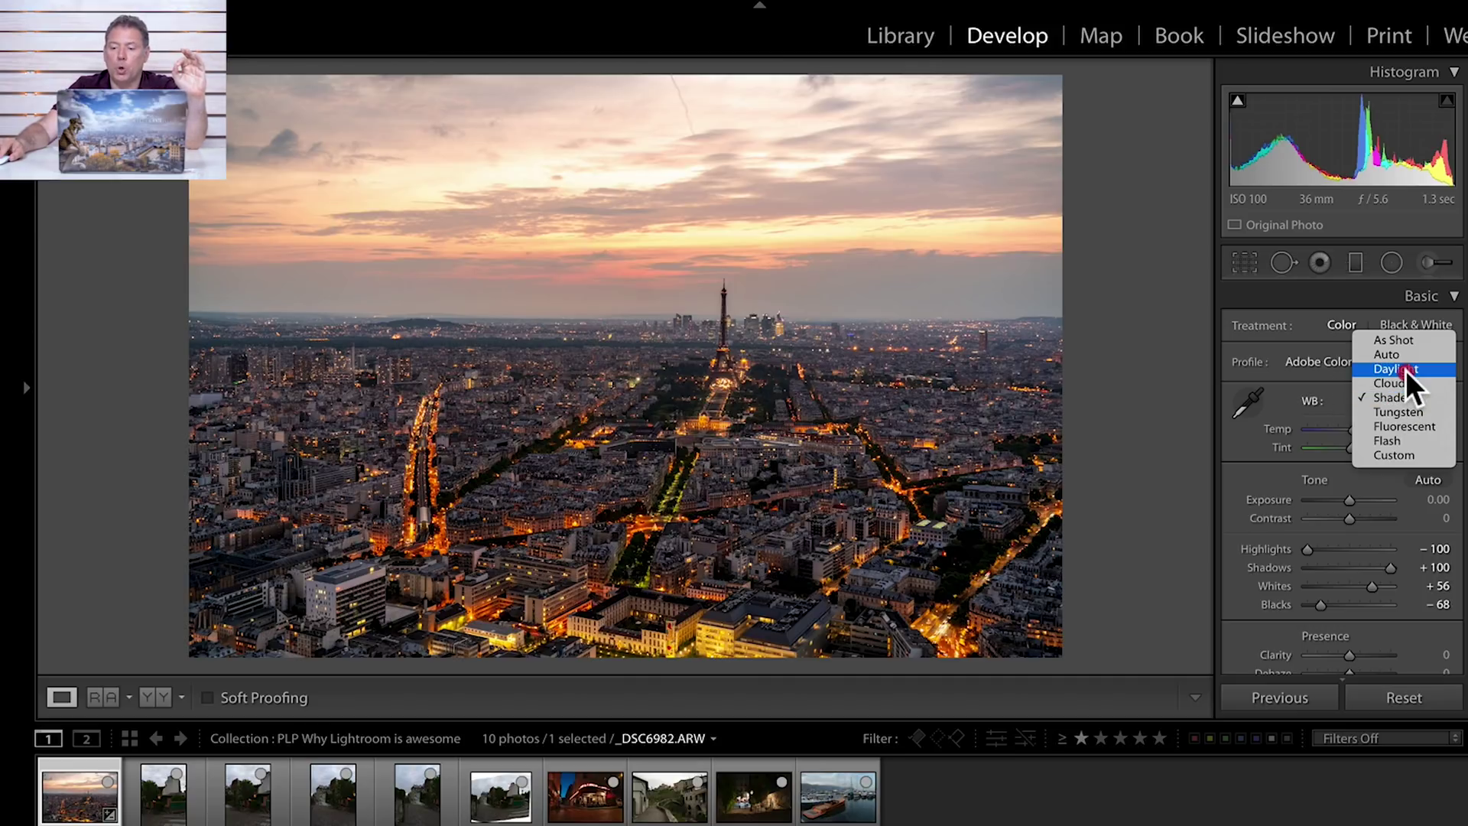
left_click(1405, 371)
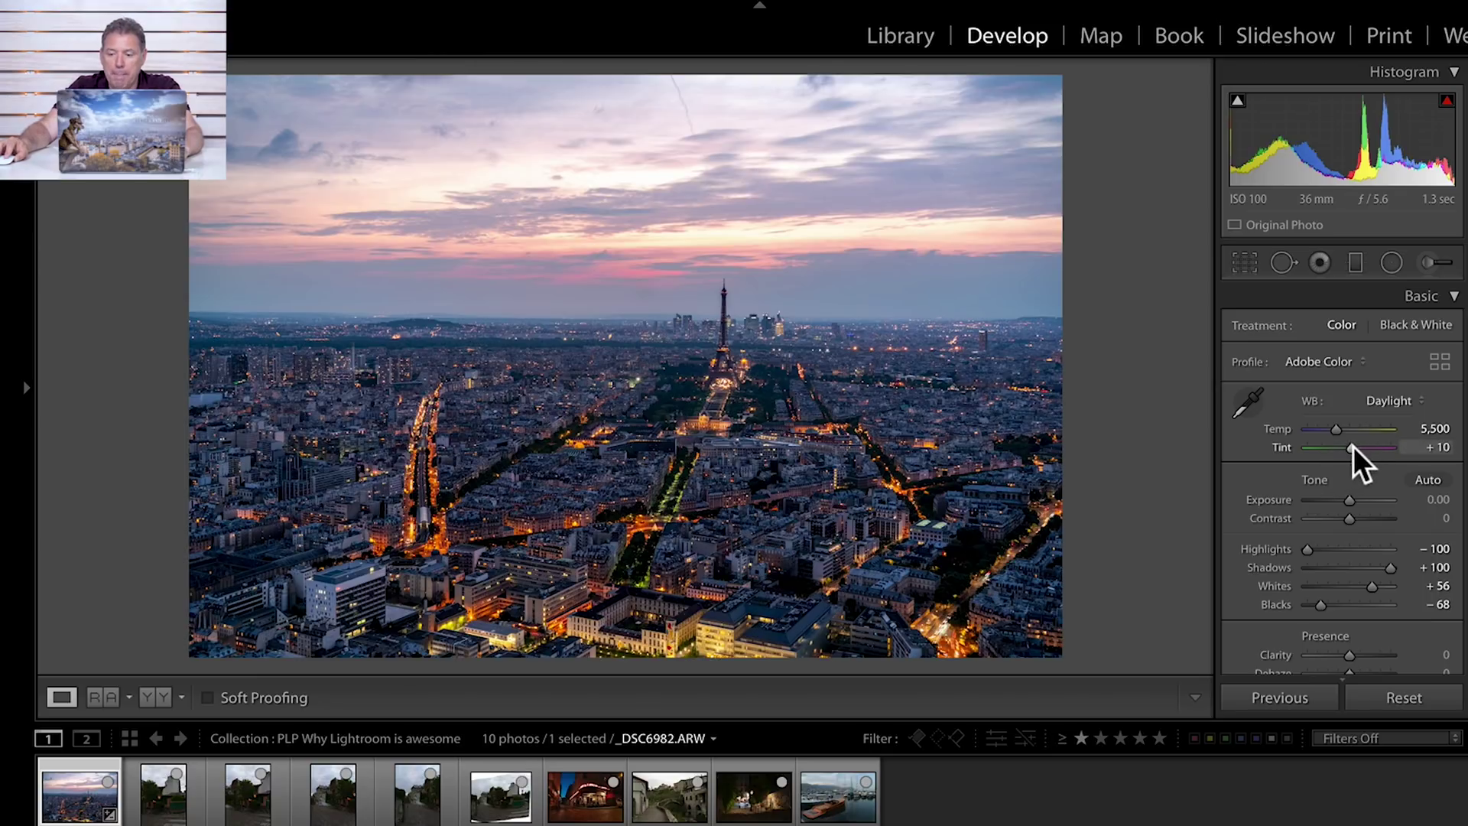
left_click_drag(1354, 446, 1357, 445)
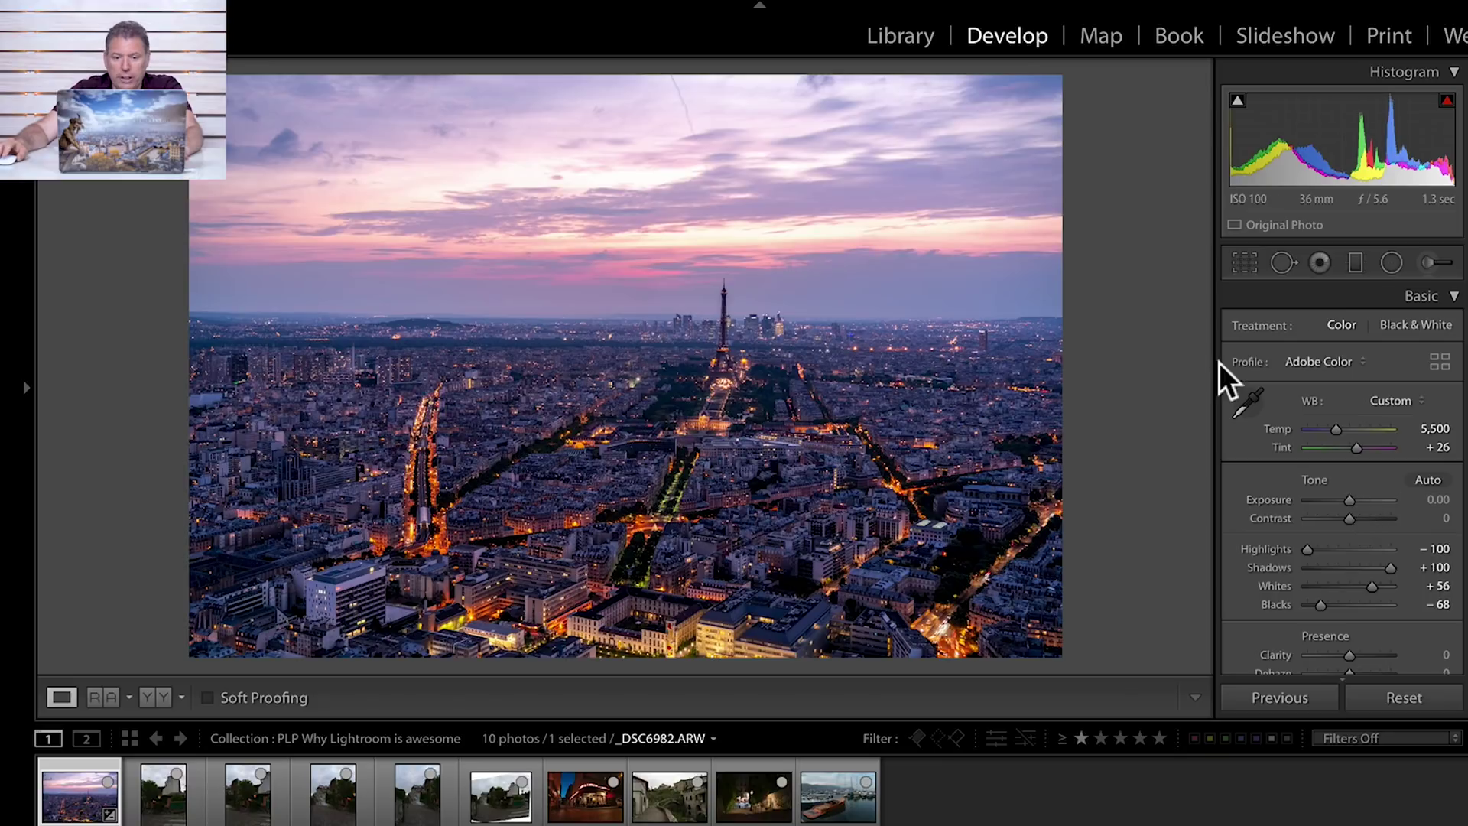
left_click(1355, 263)
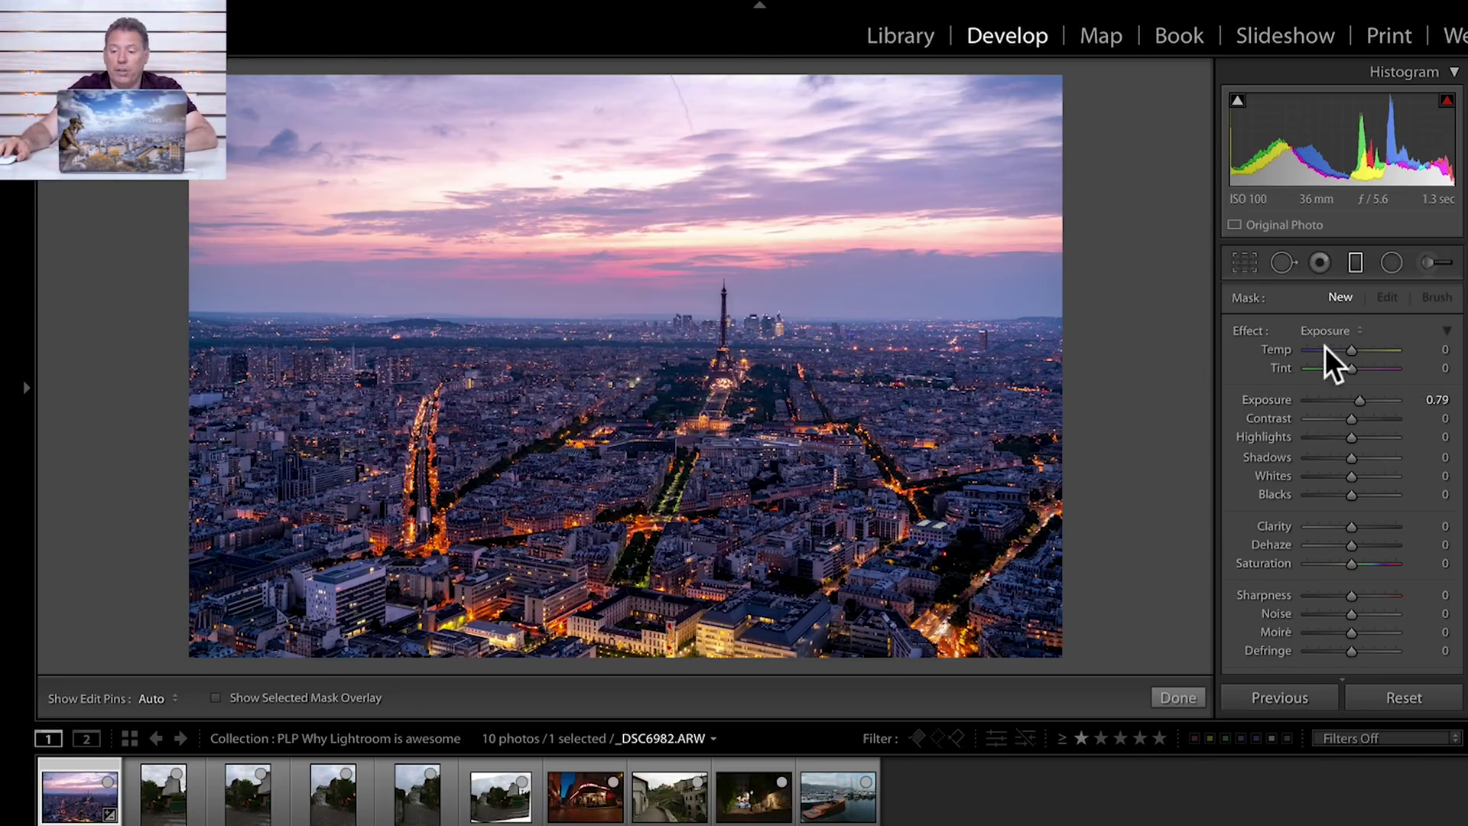
Lay a graduated filter over the sky with darker exposure, slightly cooler Temp, Clarity −51 and Saturation 40
left_click_drag(788, 165, 796, 441)
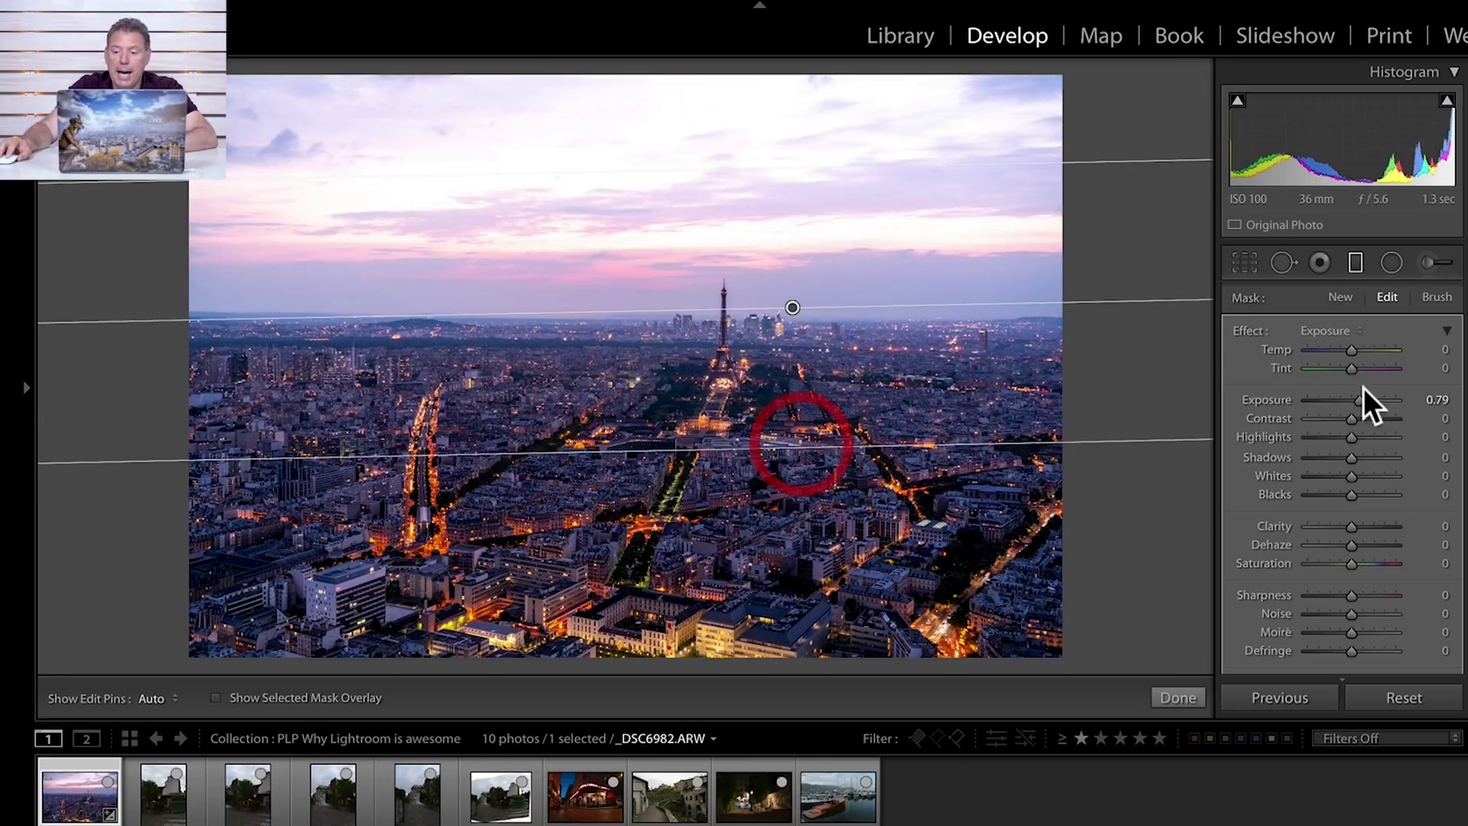
left_click_drag(1360, 400, 1338, 403)
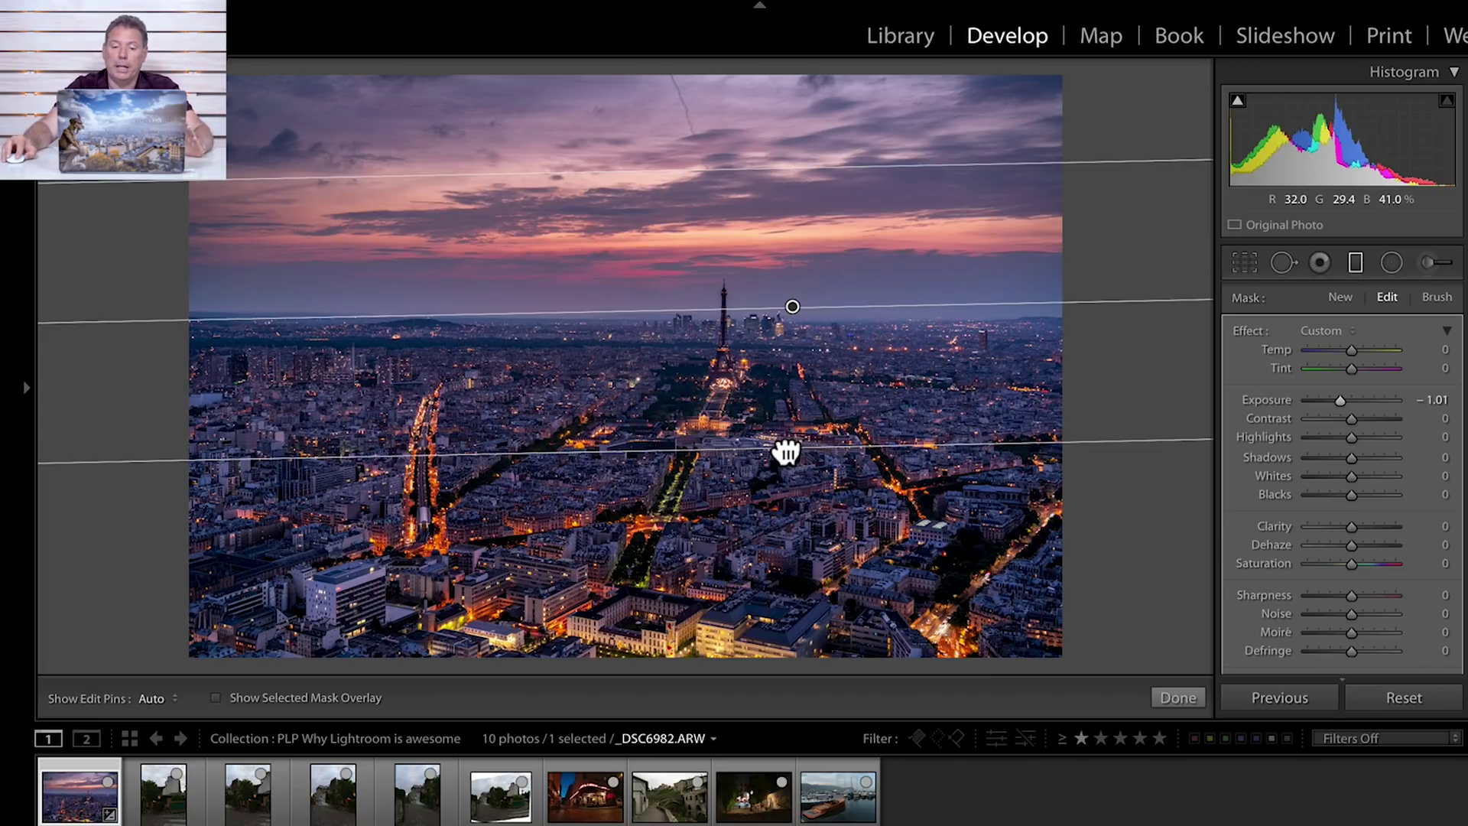
mouse_move(785, 451)
left_mouse_down()
mouse_move(777, 233)
mouse_move(785, 445)
left_mouse_up()
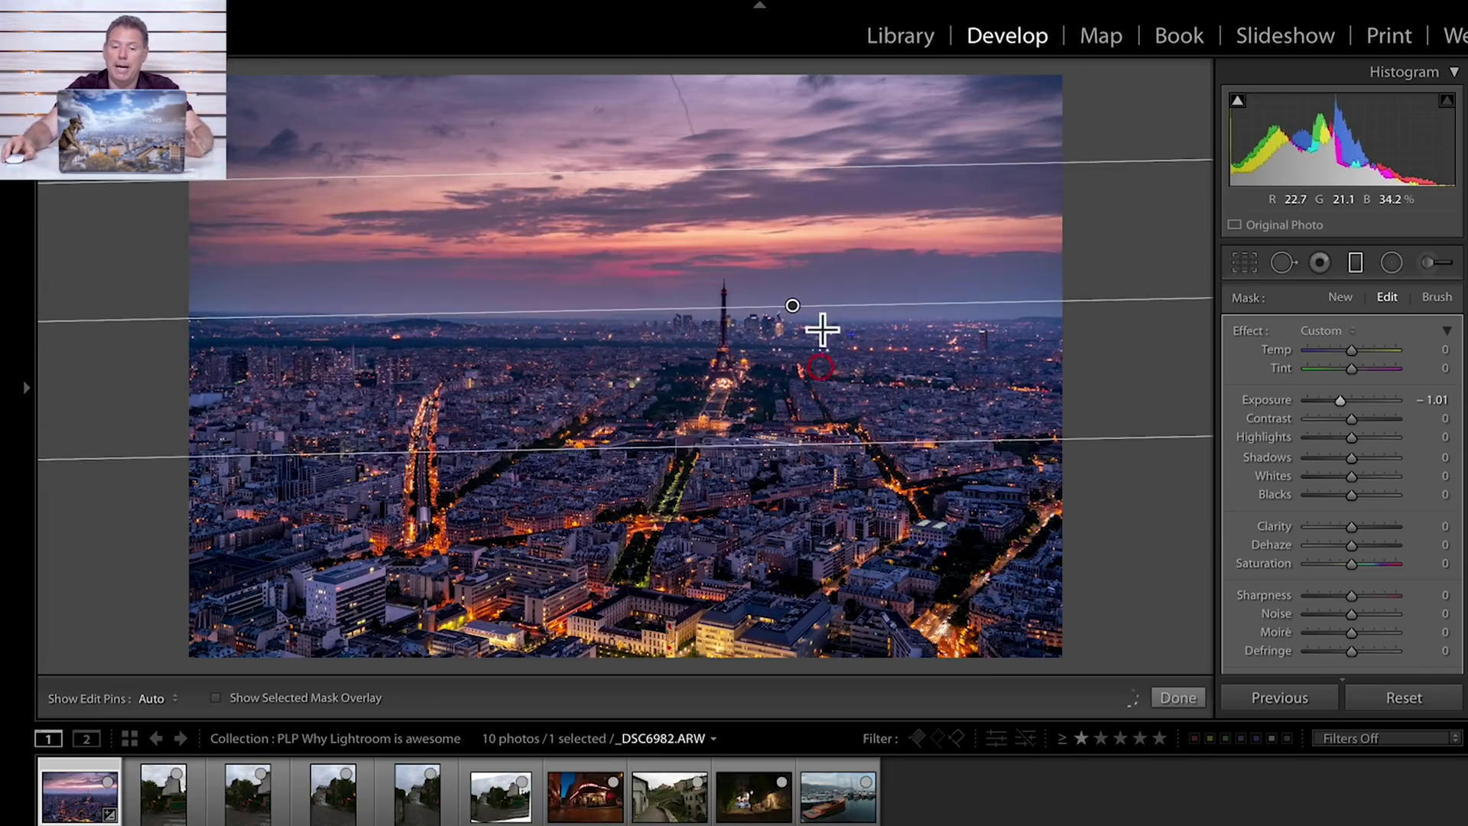
left_click_drag(790, 308, 781, 195)
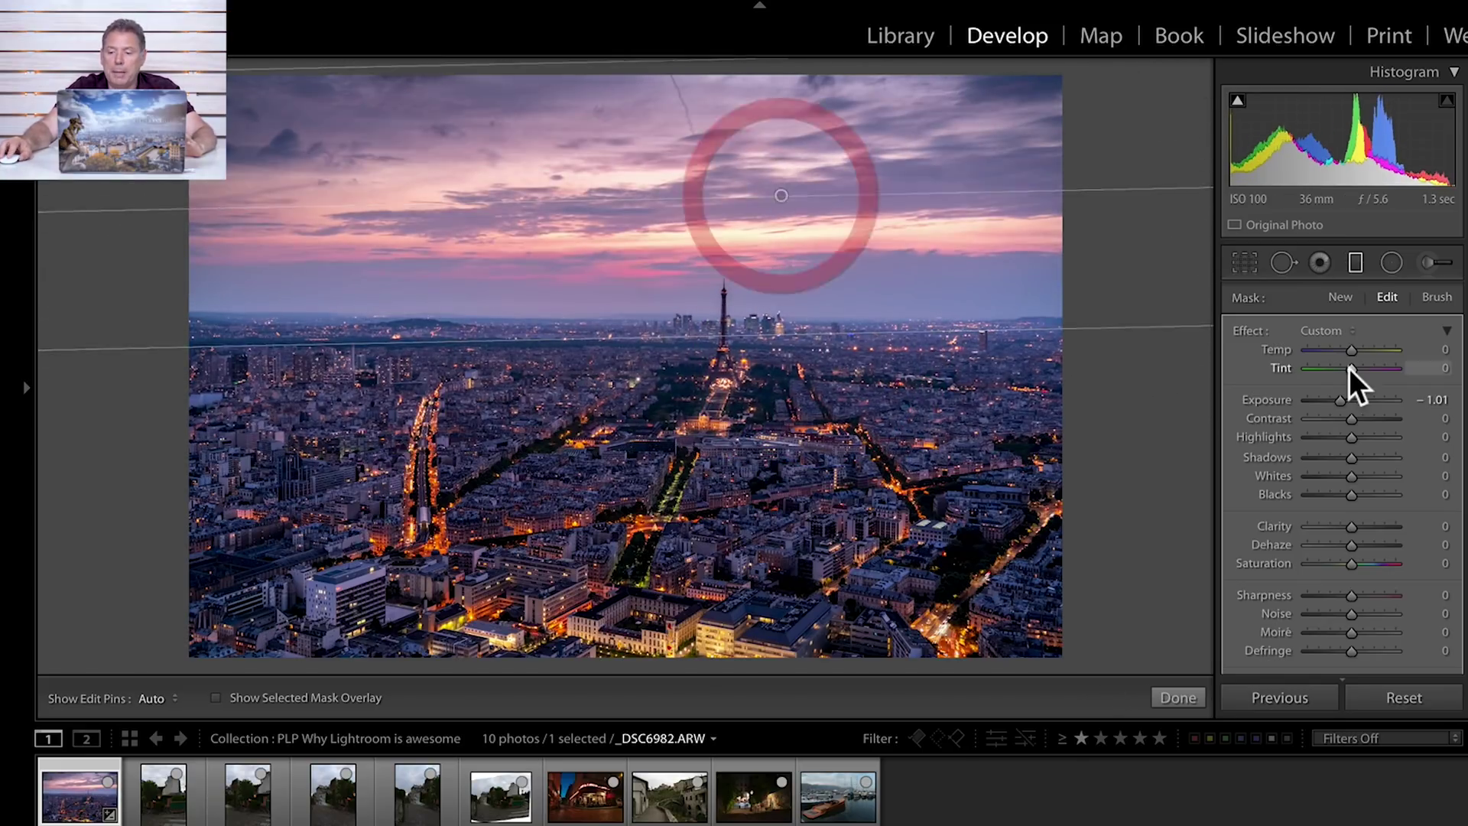
left_click(1349, 351)
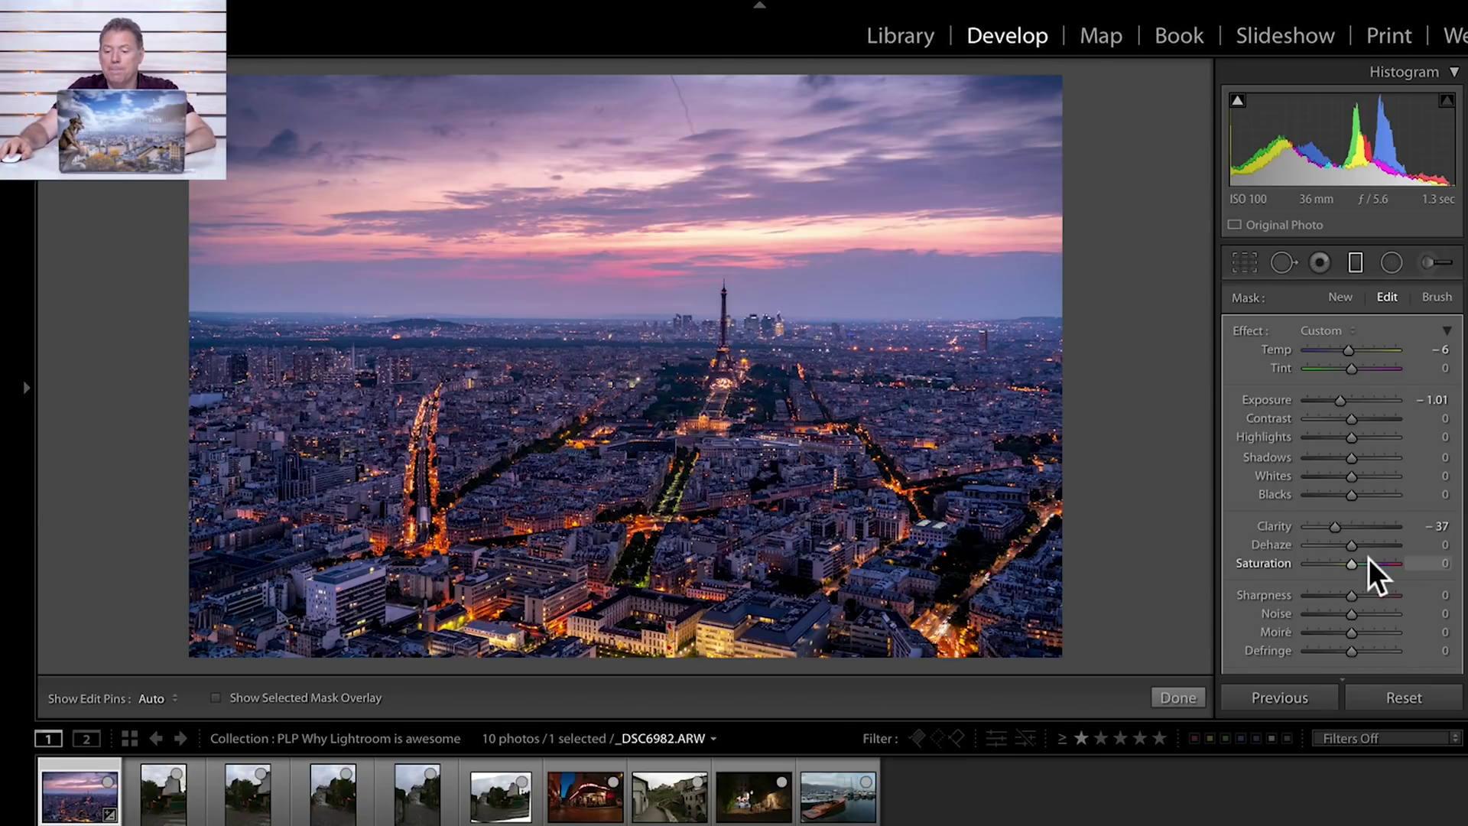
left_click_drag(1368, 563, 1328, 525)
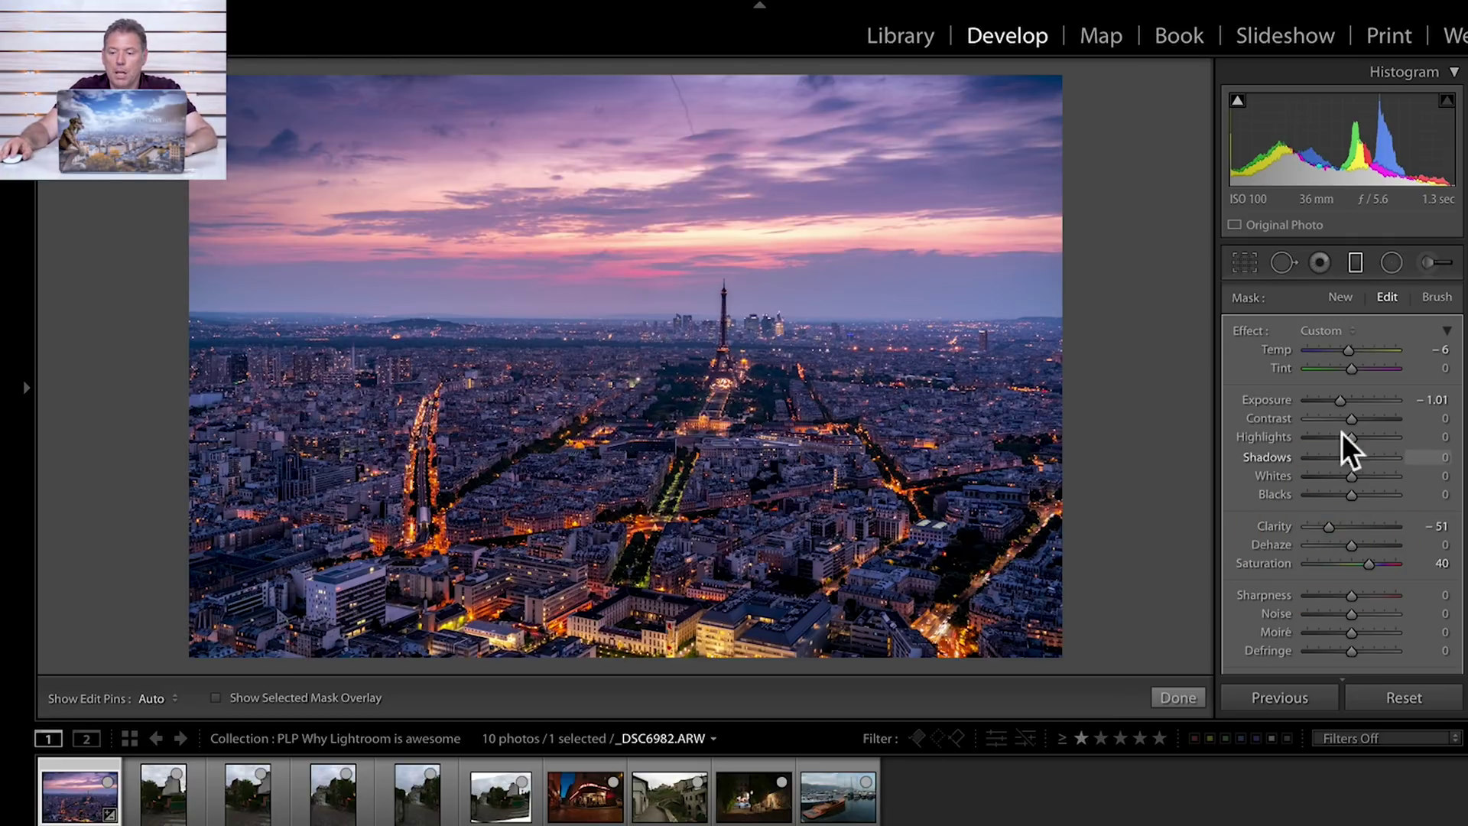
left_click_drag(1341, 402, 1338, 401)
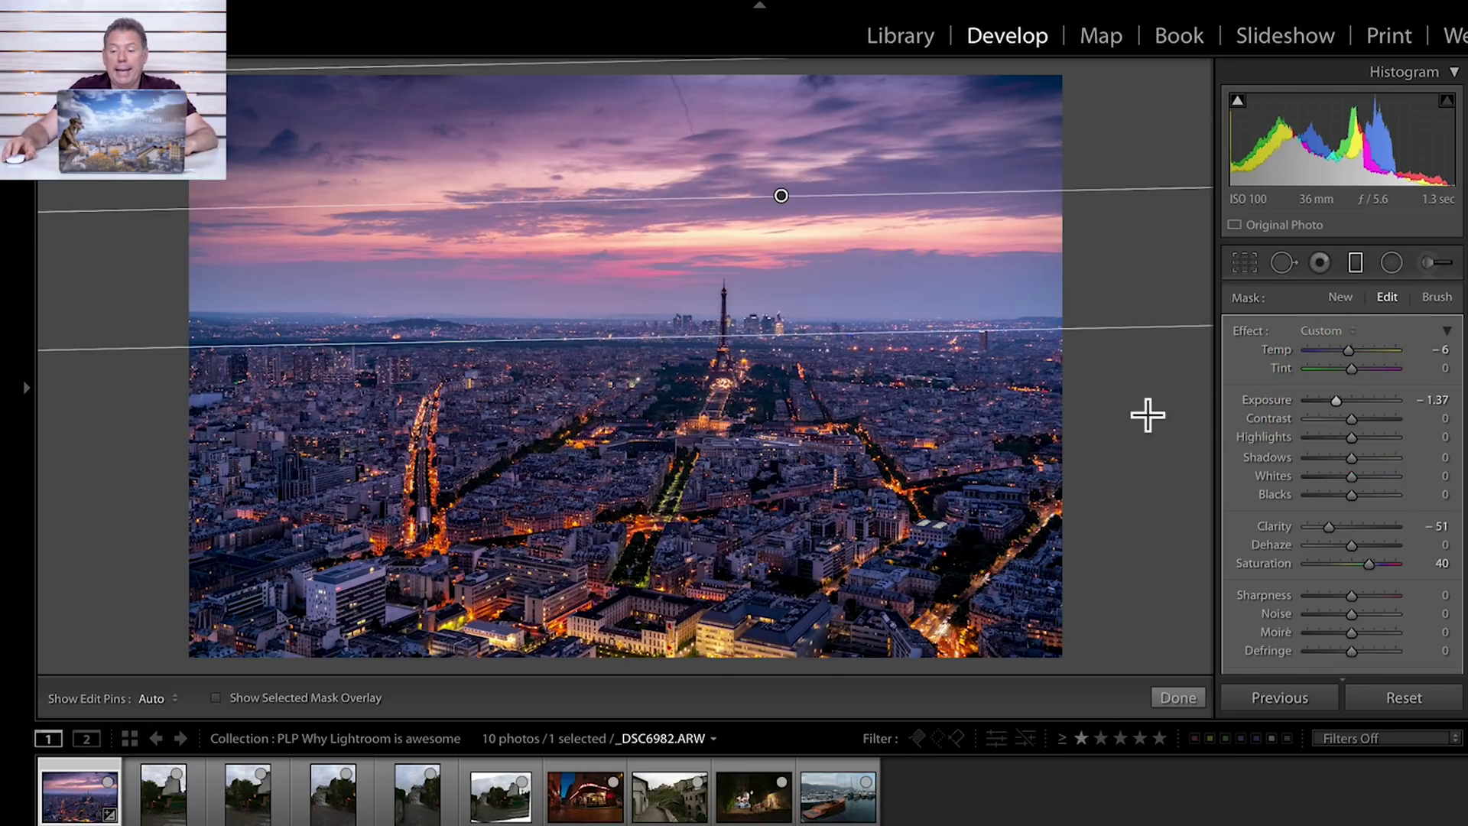
left_click(1176, 696)
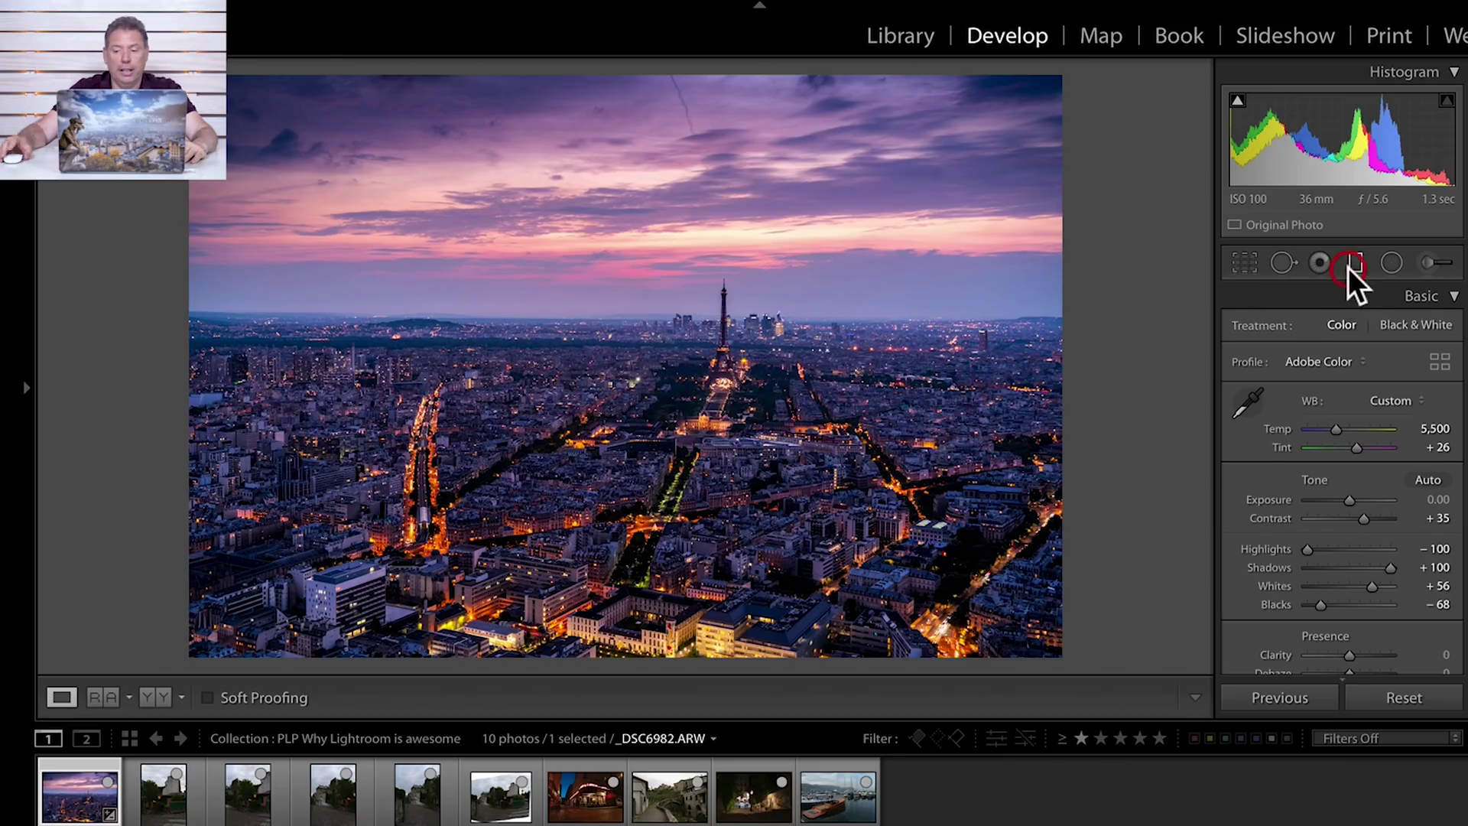
Add a warm gradient across the city (Temp 43) with Clarity 22 and Sharpness 80
left_click(1349, 329)
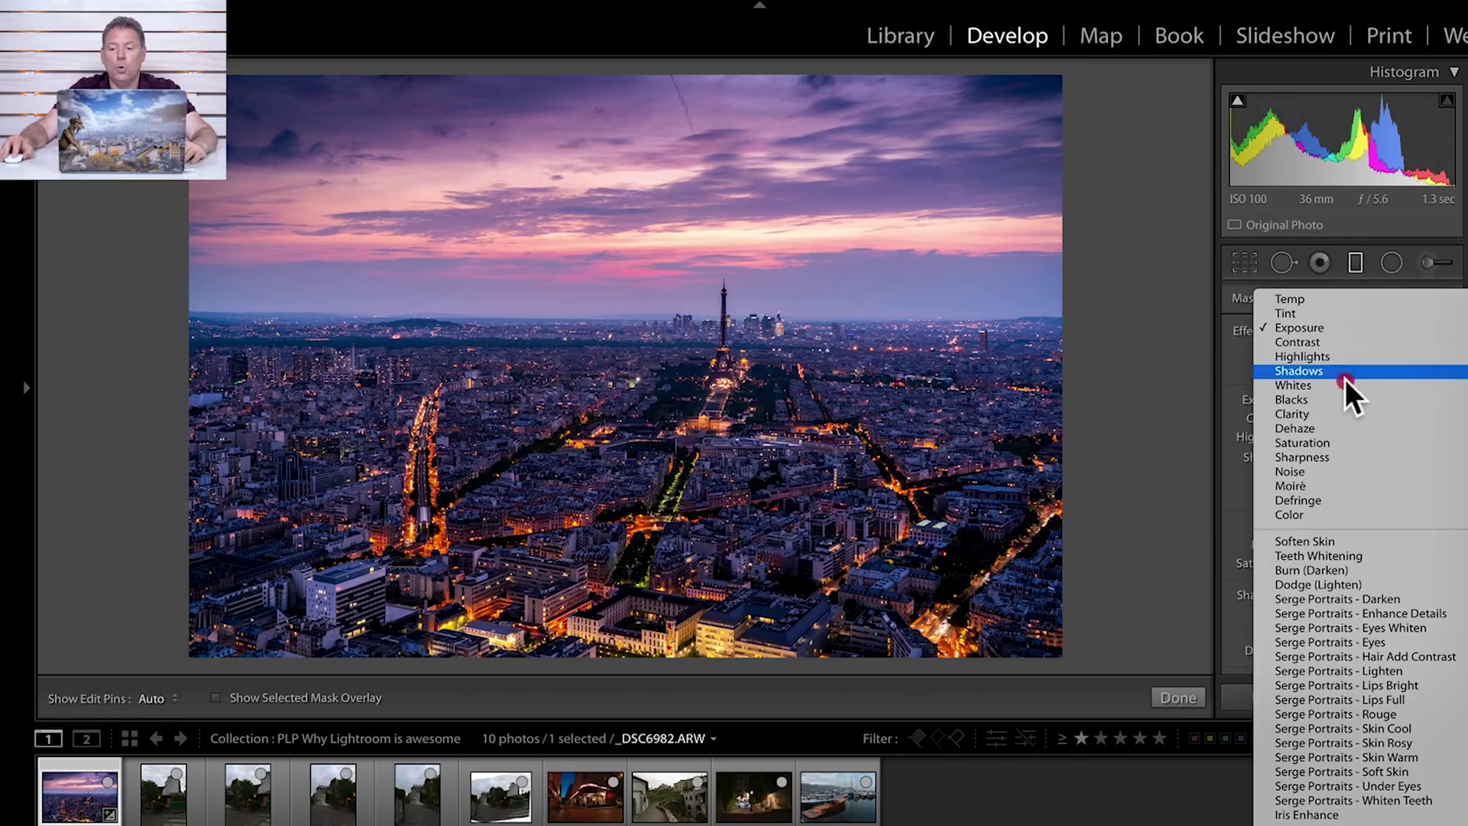
left_click(1342, 299)
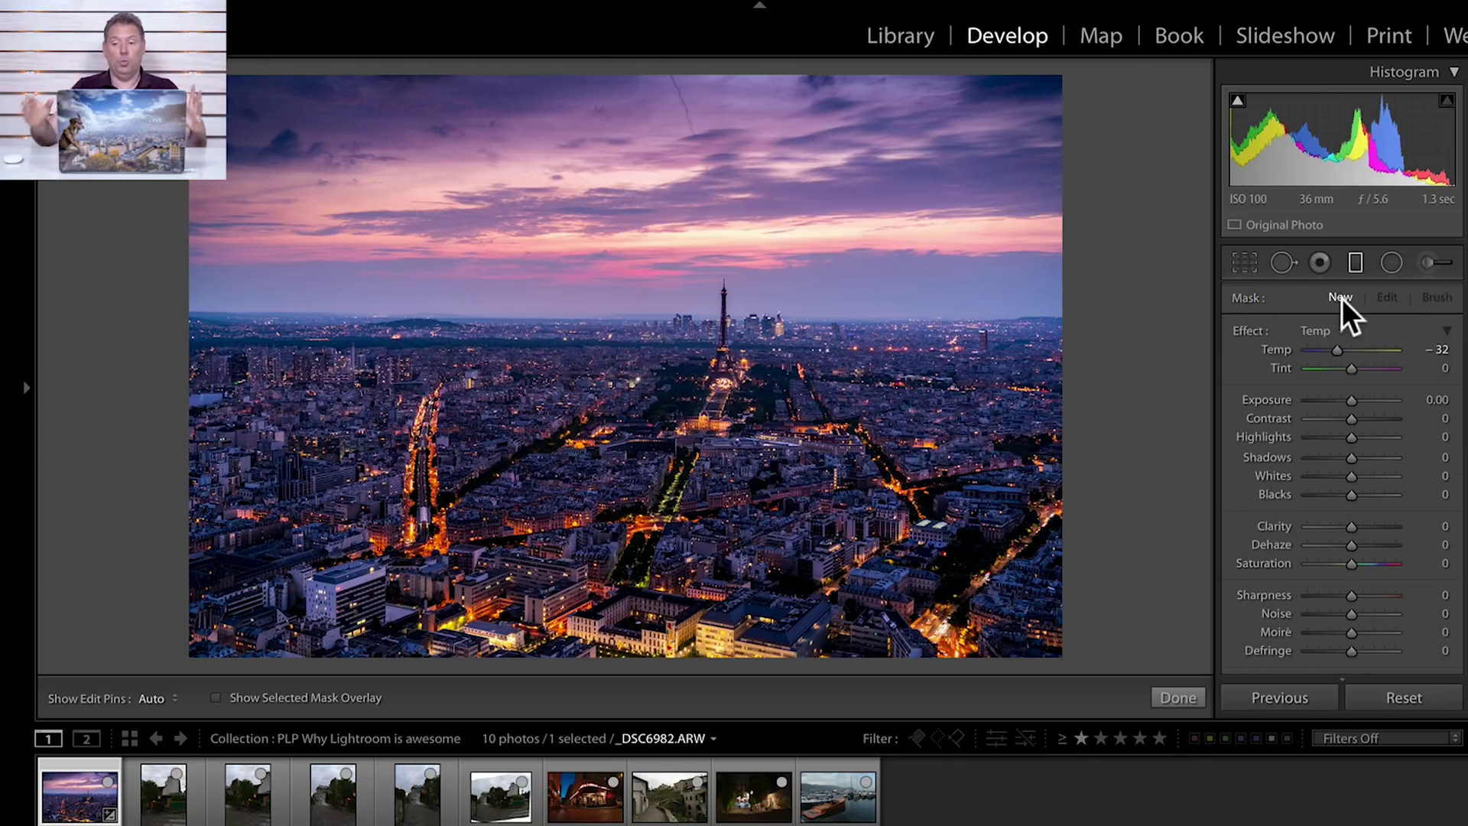
left_click_drag(1337, 349, 1367, 344)
left_click_drag(656, 579, 660, 202)
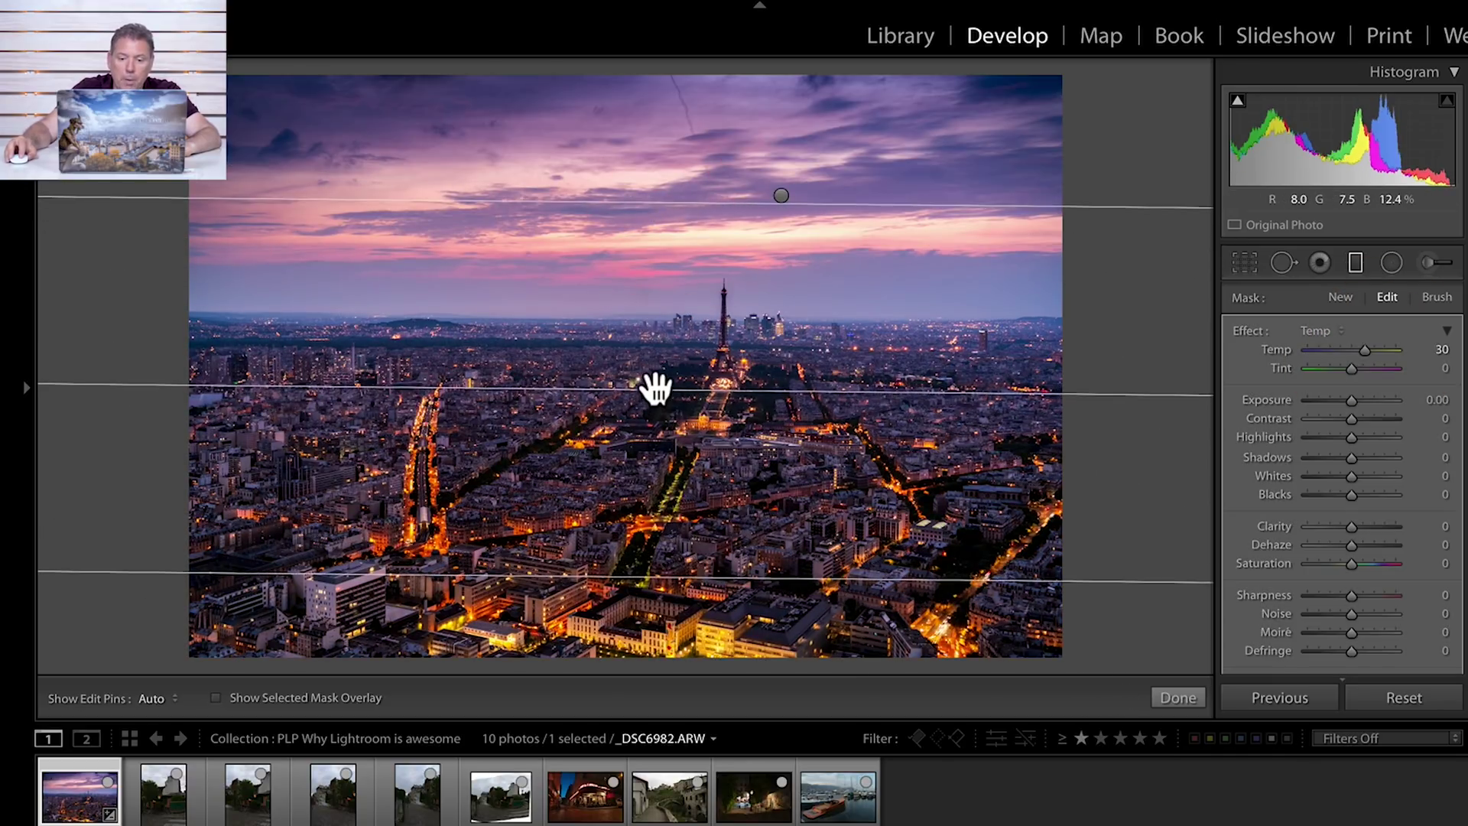
left_click_drag(655, 390, 655, 320)
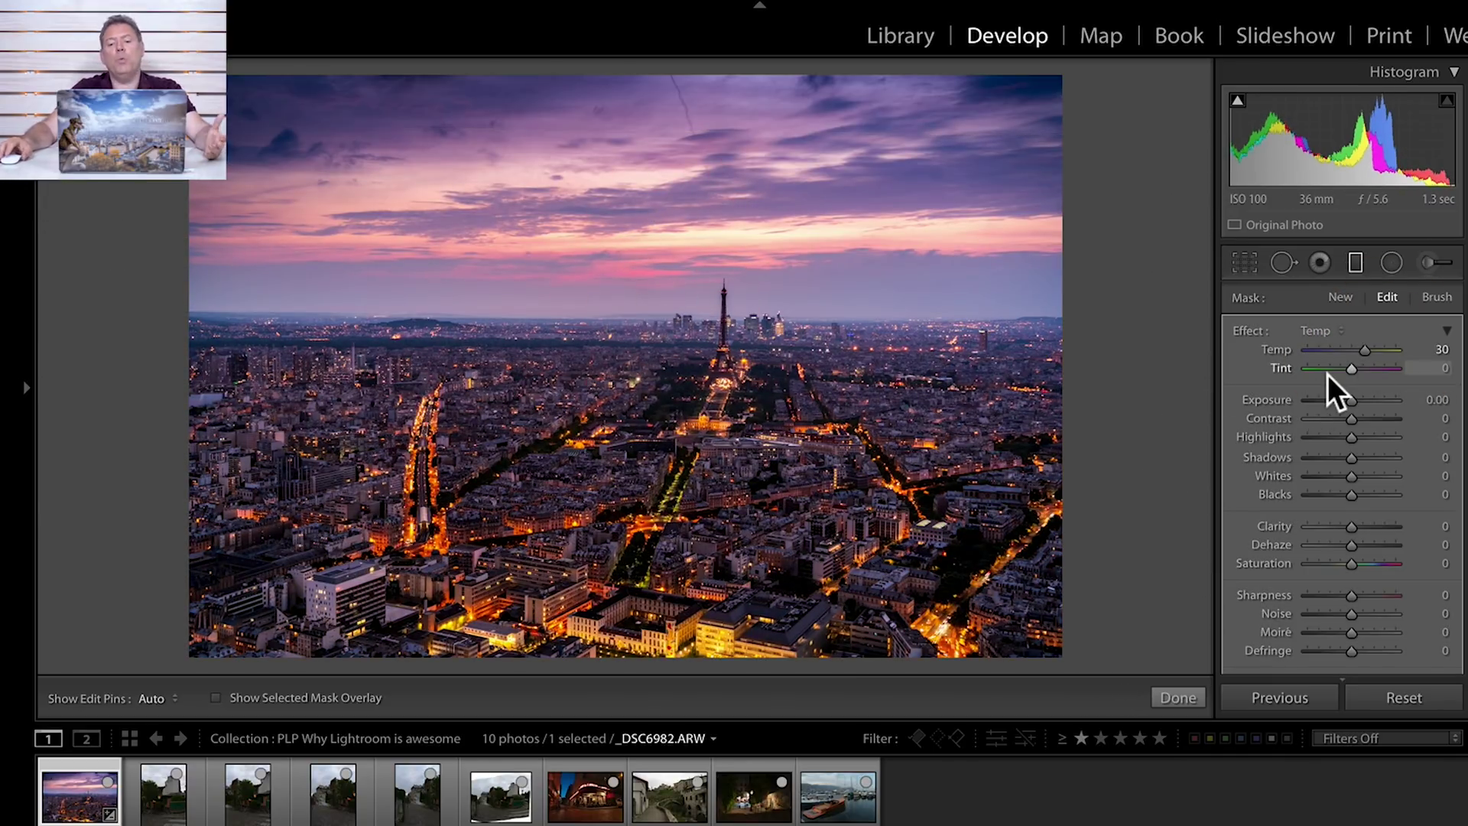
left_click_drag(1365, 347, 1360, 366)
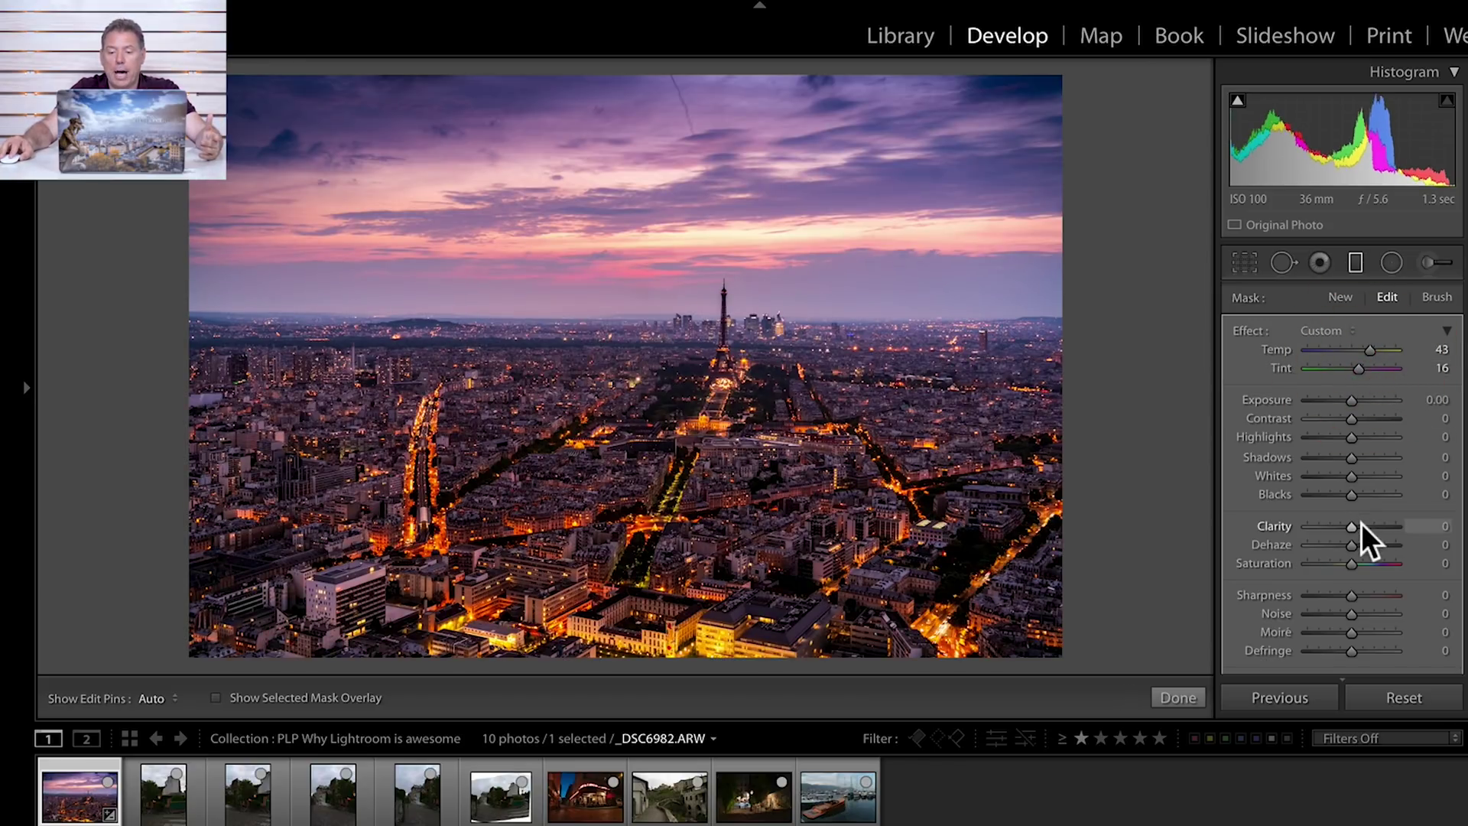
mouse_move(1360, 524)
left_mouse_down()
mouse_move(1396, 526)
mouse_move(1360, 526)
left_mouse_up()
left_click_drag(1351, 595, 1380, 591)
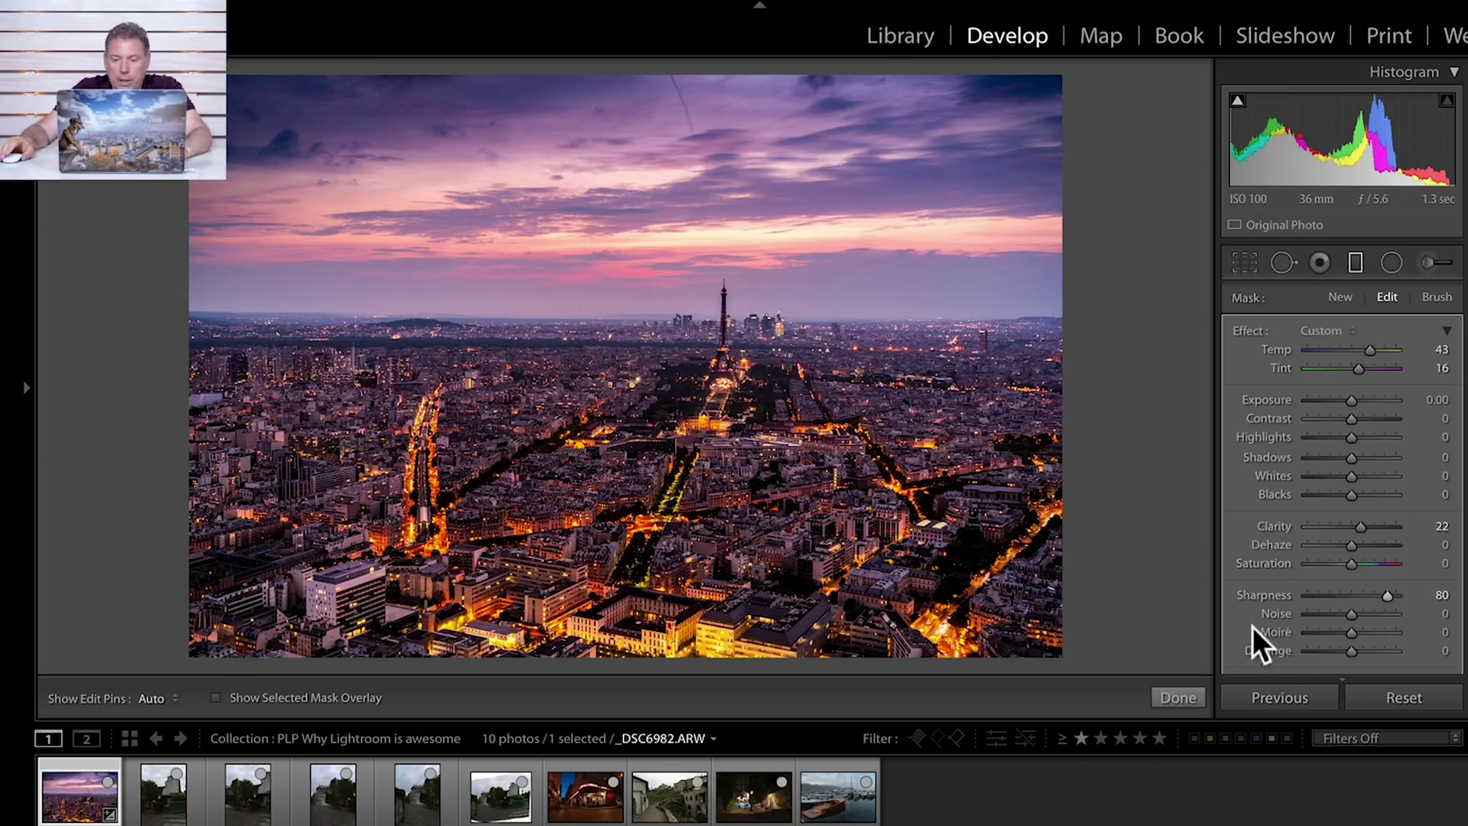
Lower overall Exposure to −0.25 and outline an elliptical radial filter over the sky
left_click(1193, 697)
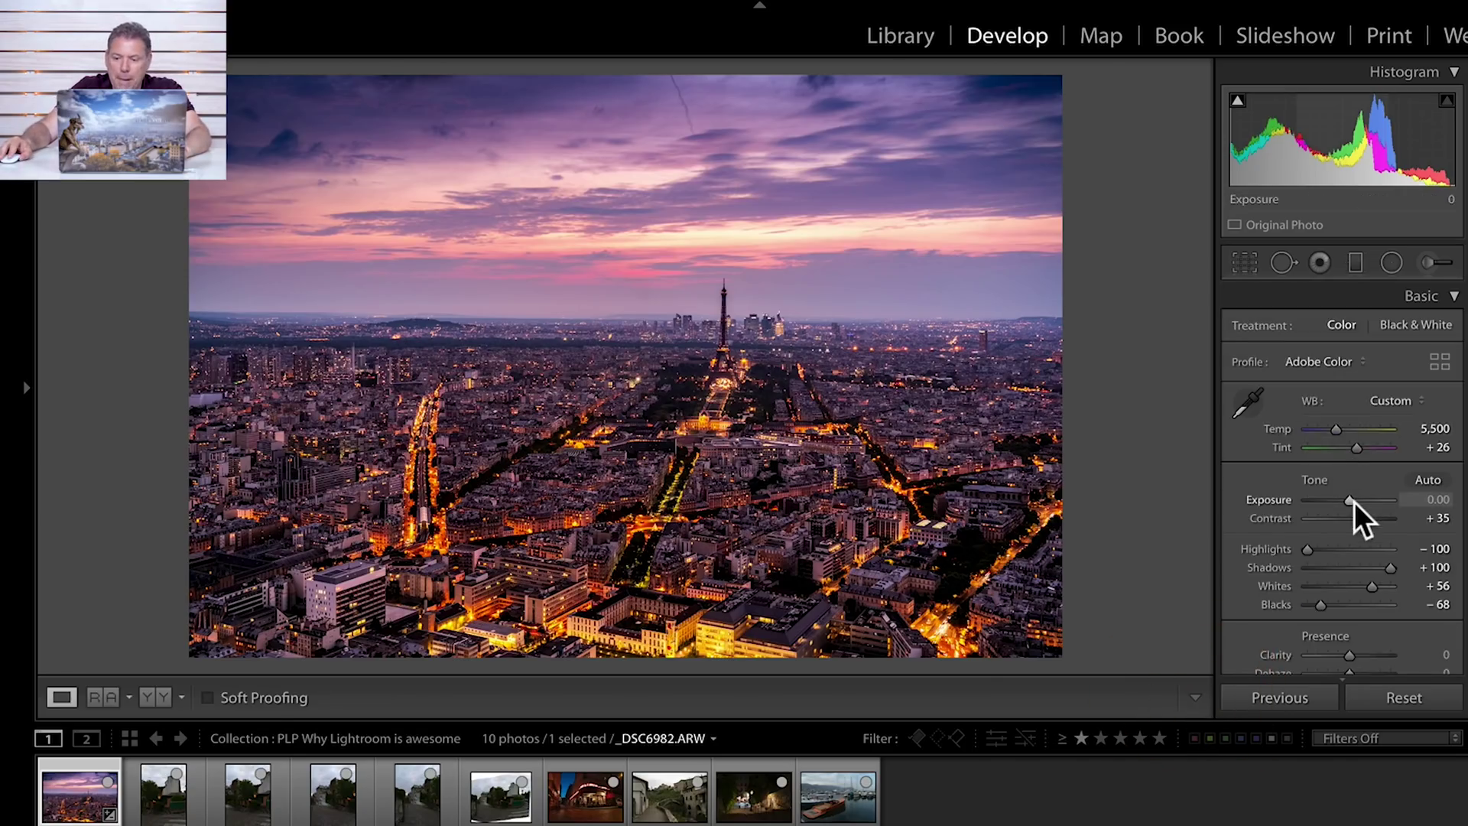
left_click_drag(1351, 502, 1348, 498)
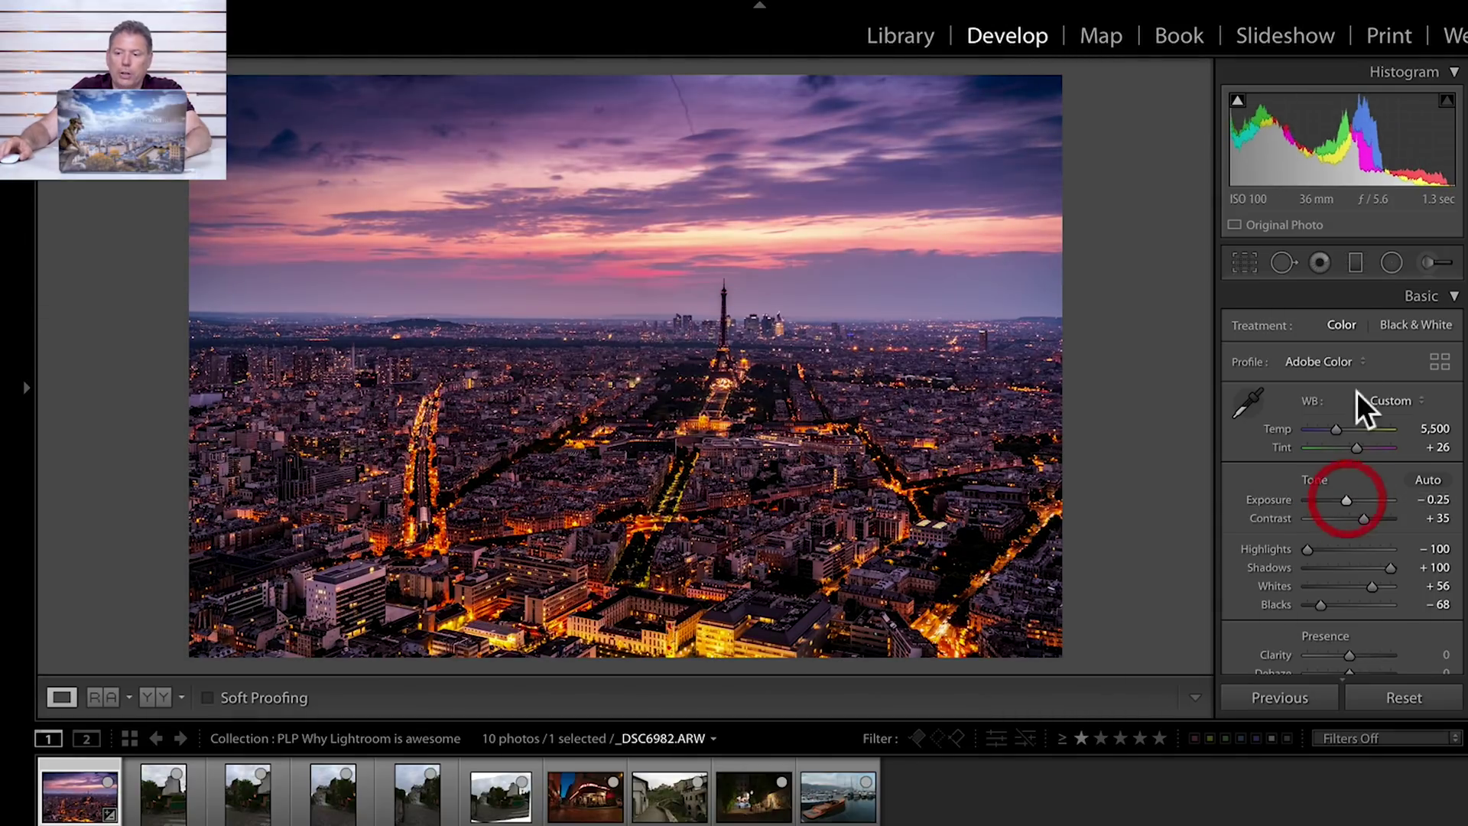
left_click(1392, 262)
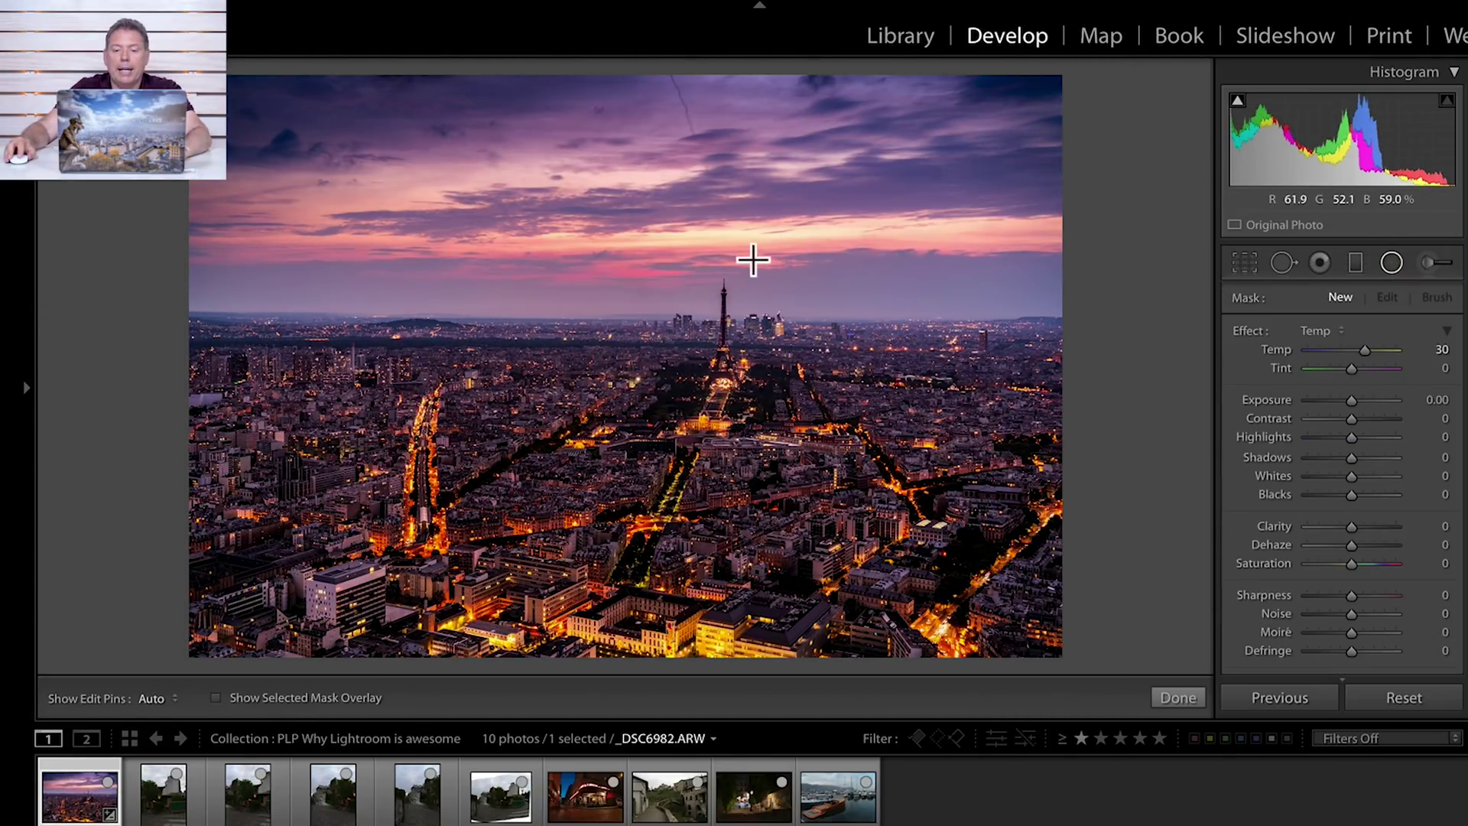
left_click_drag(753, 259, 1200, 380)
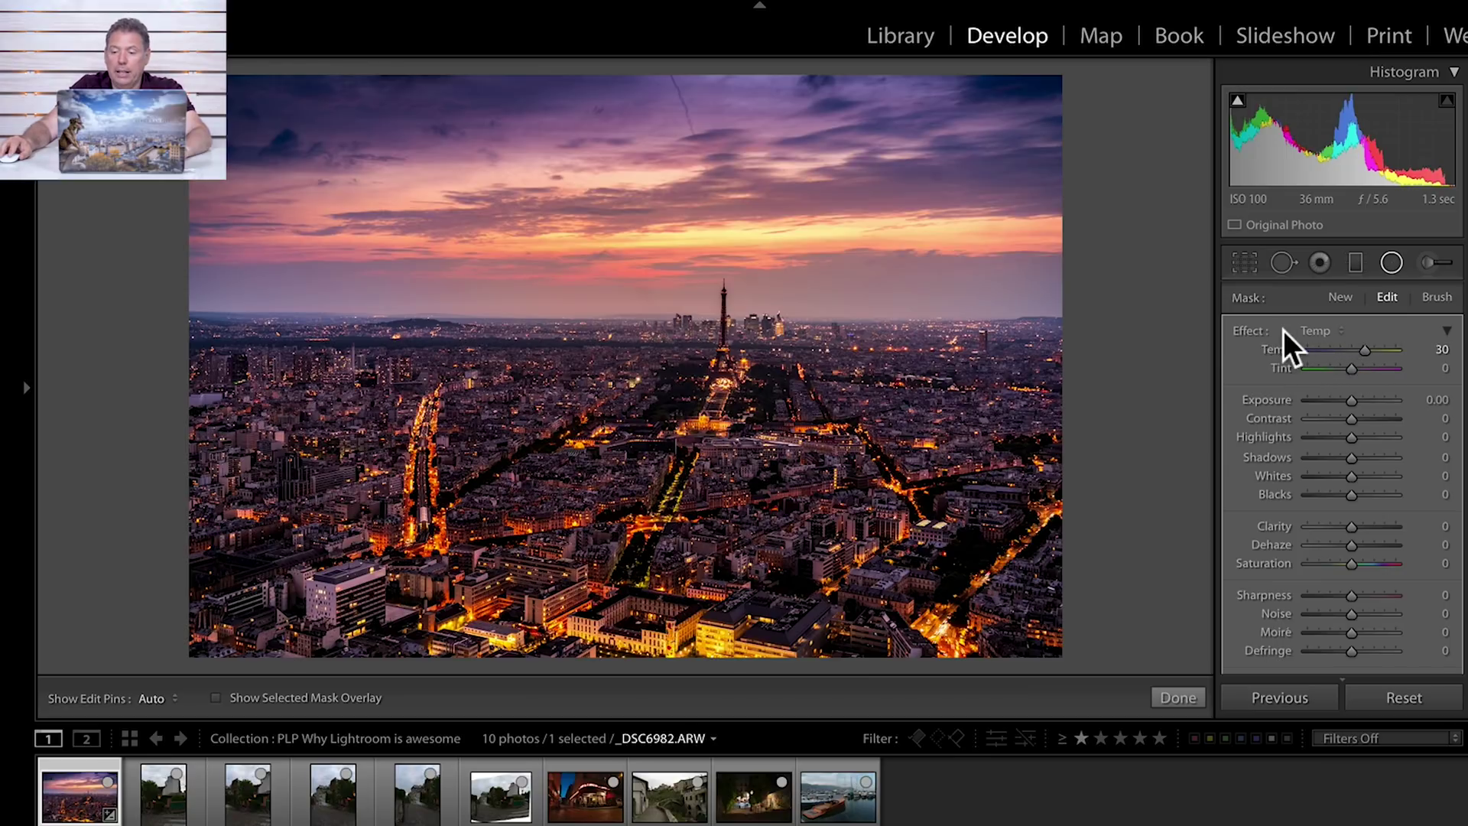
Reset the radial filter, raise its Temp and Tint for a warm glow, and lower it toward the horizon
double_click(1248, 329)
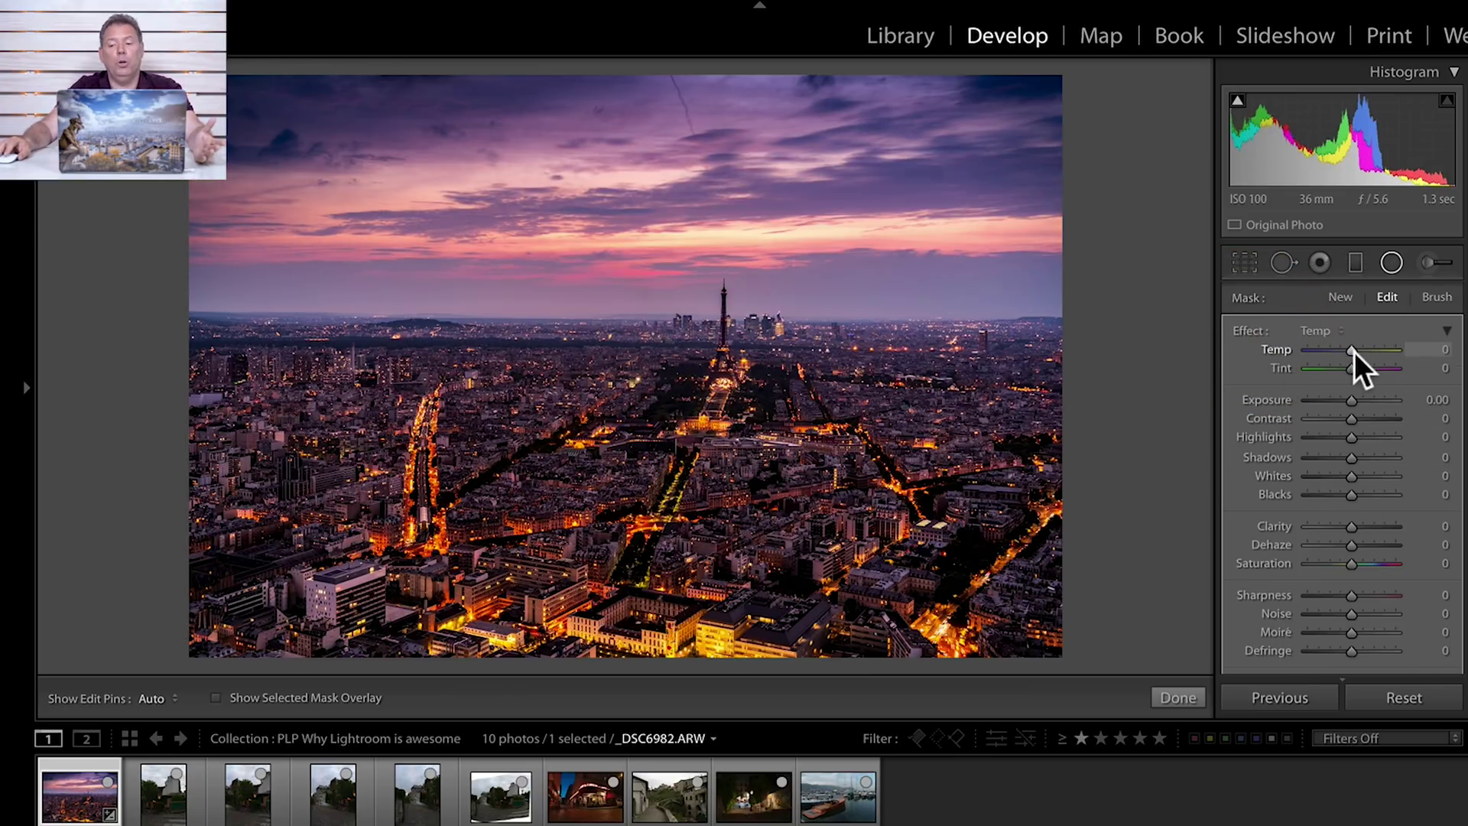
left_click_drag(1354, 350, 1392, 360)
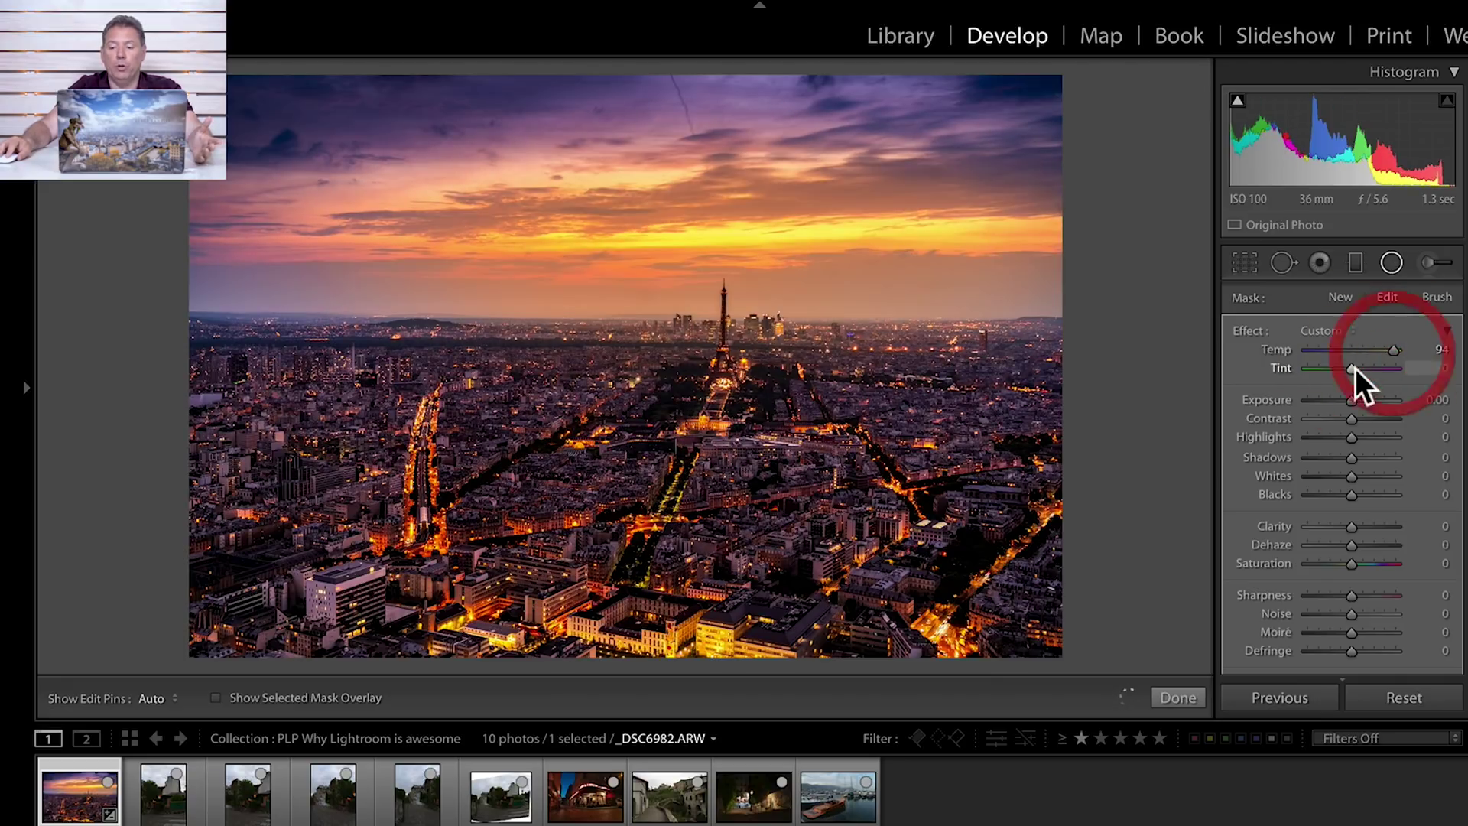
mouse_move(1354, 368)
left_mouse_down()
mouse_move(1392, 365)
mouse_move(1375, 366)
left_mouse_up()
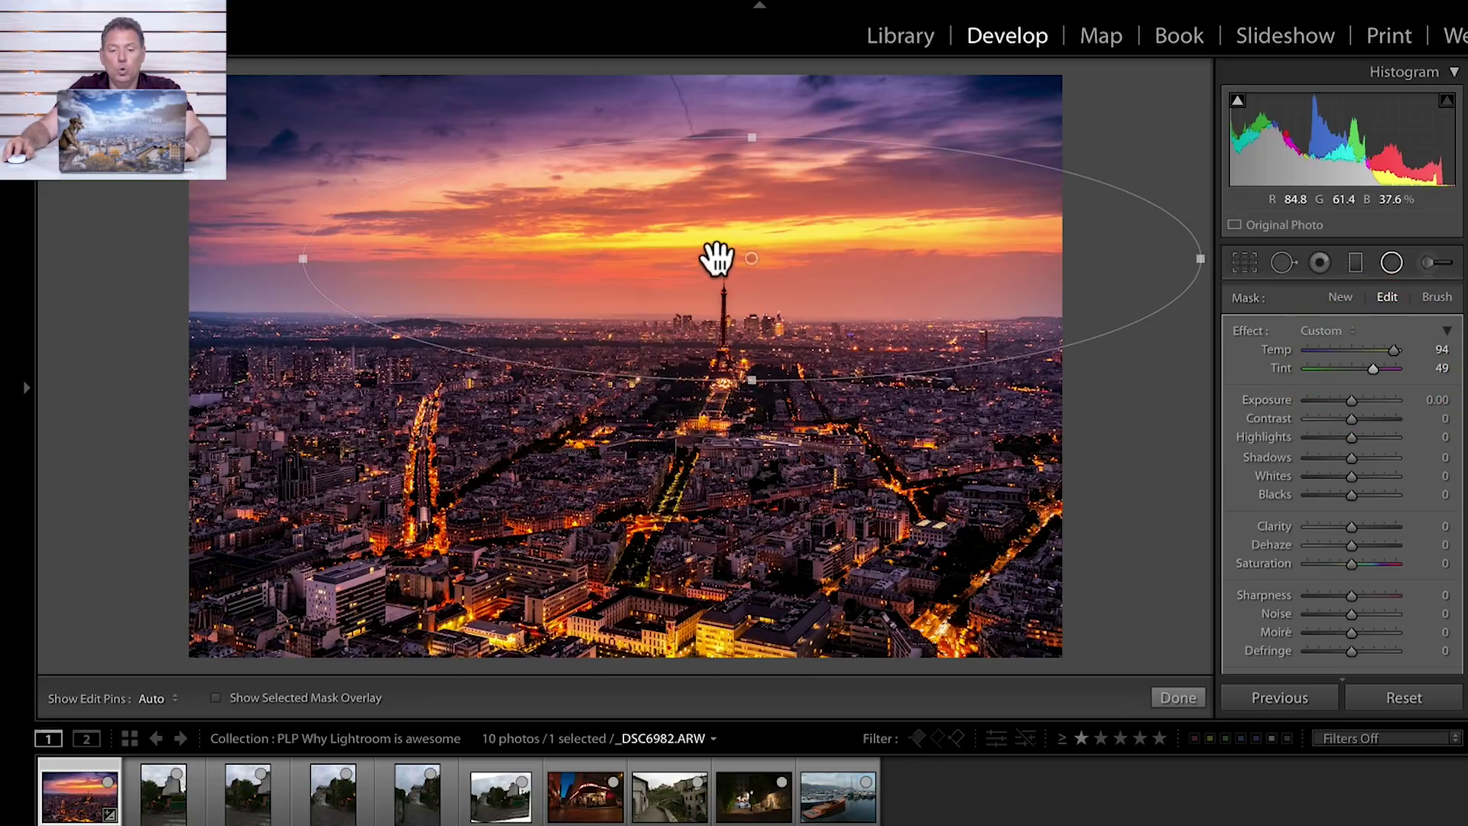
left_click_drag(753, 258, 757, 289)
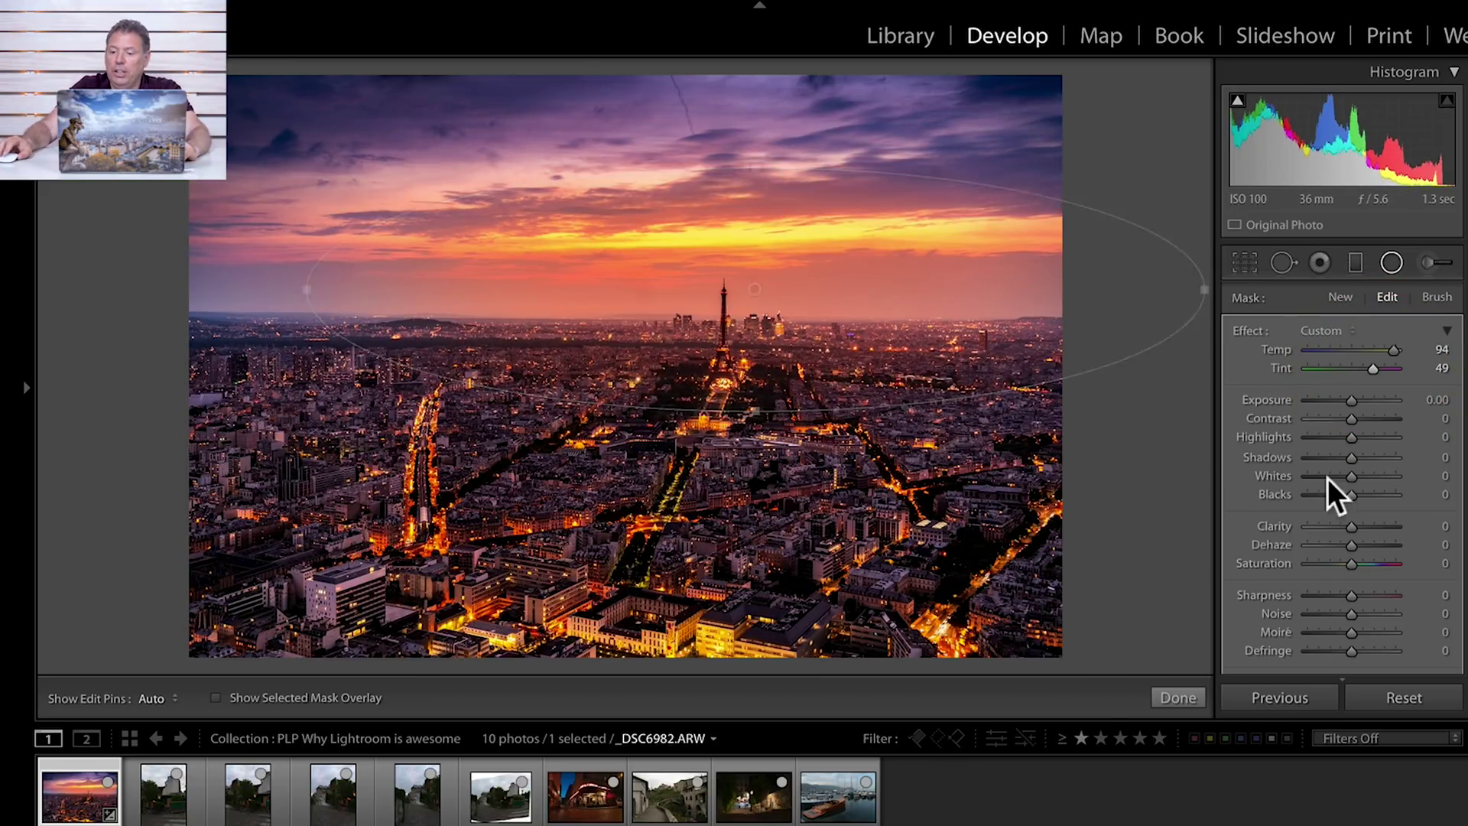
Restrict the sky glow to brighter tones with a Luminance range mask of 67/100
scroll(1351, 495, "down", 10)
scroll(1351, 495, "up", 5)
scroll(1351, 497, "up", 3)
left_click(1384, 453)
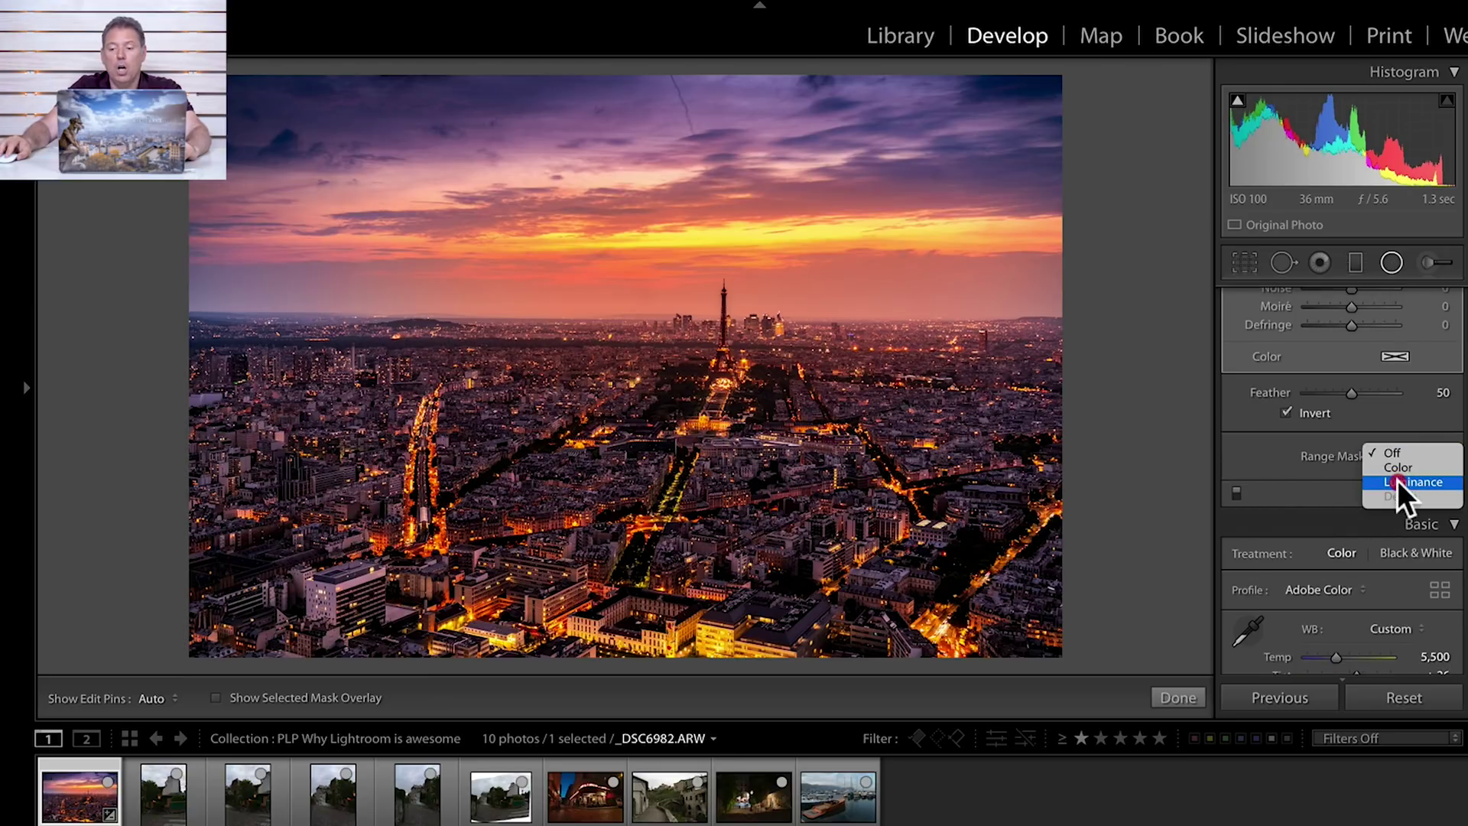
left_click(1397, 479)
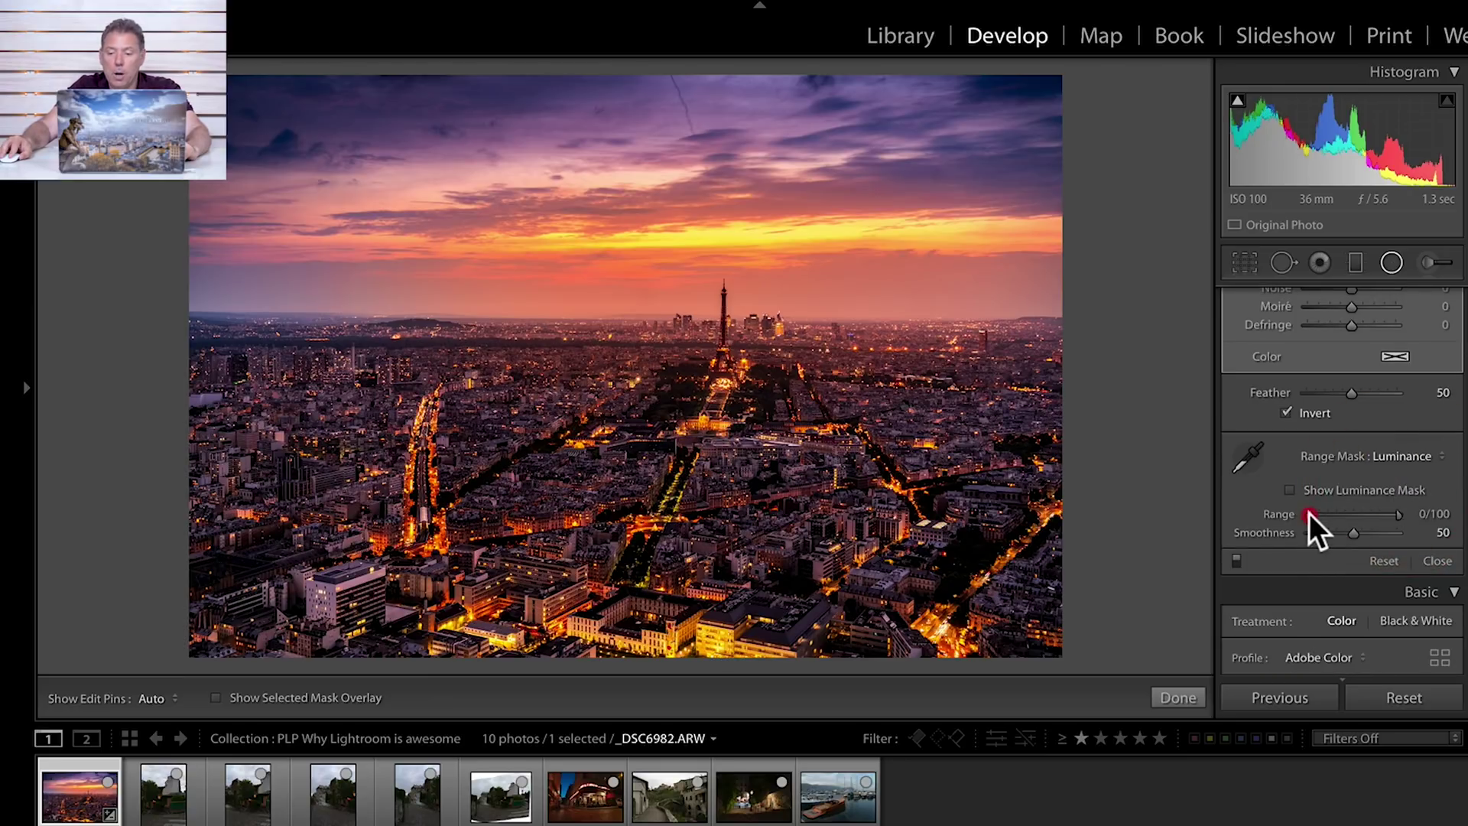
left_click_drag(1309, 512, 1366, 511)
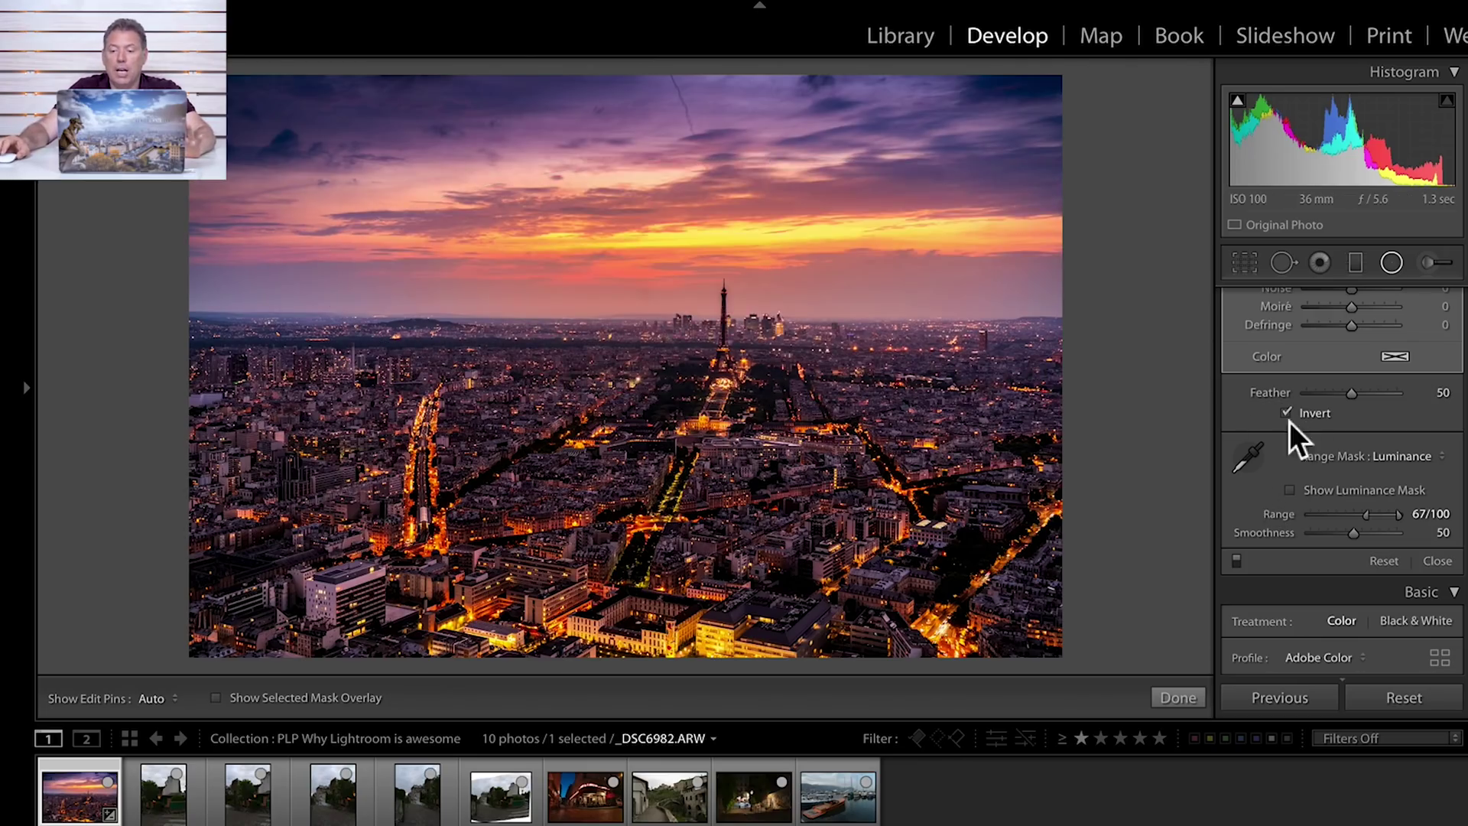
Toggle the glow off and on to compare, finish it, and check the before/after view
left_click(1236, 560)
left_click(1235, 559)
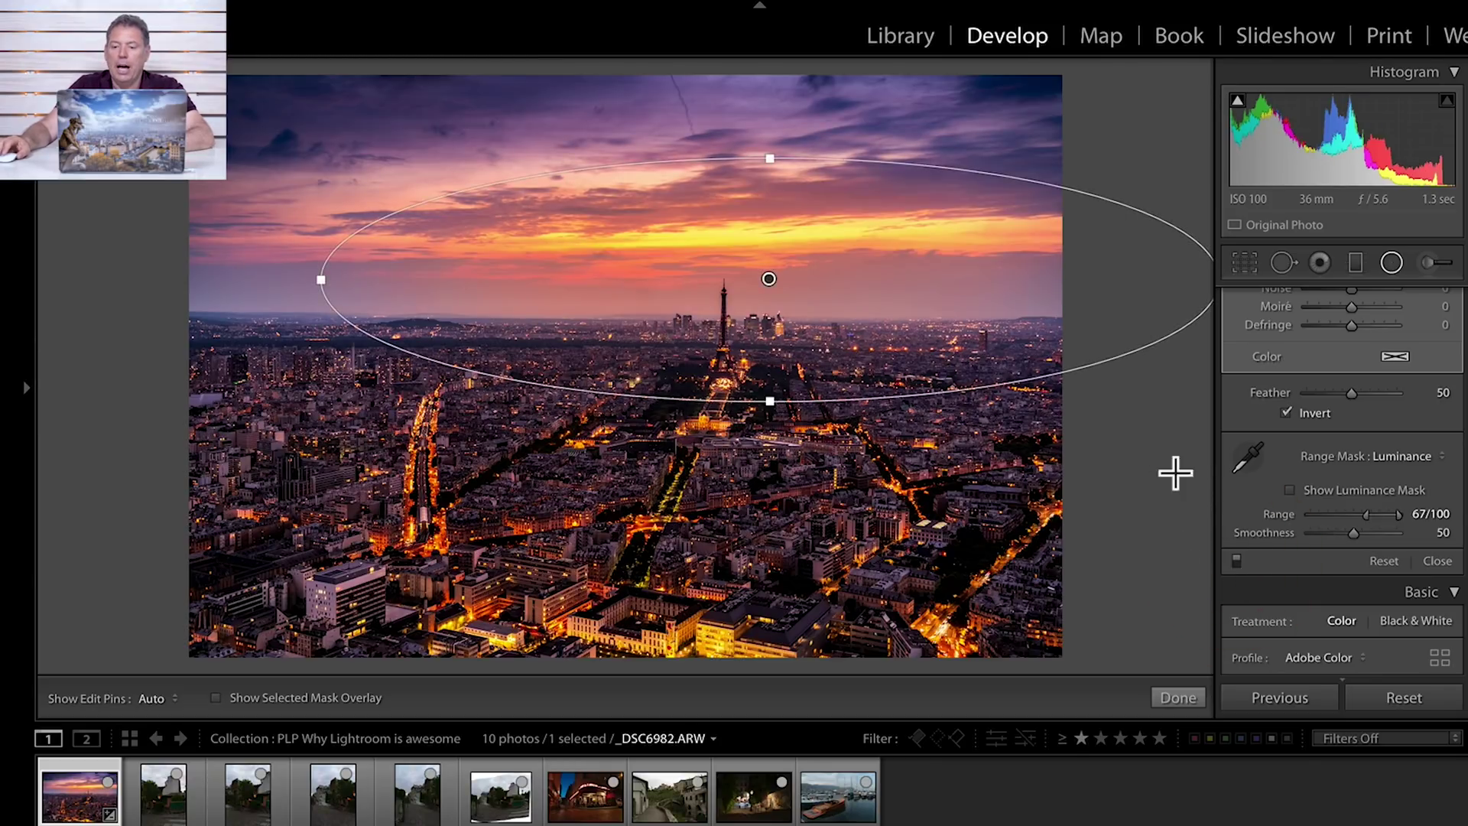
left_click(1178, 697)
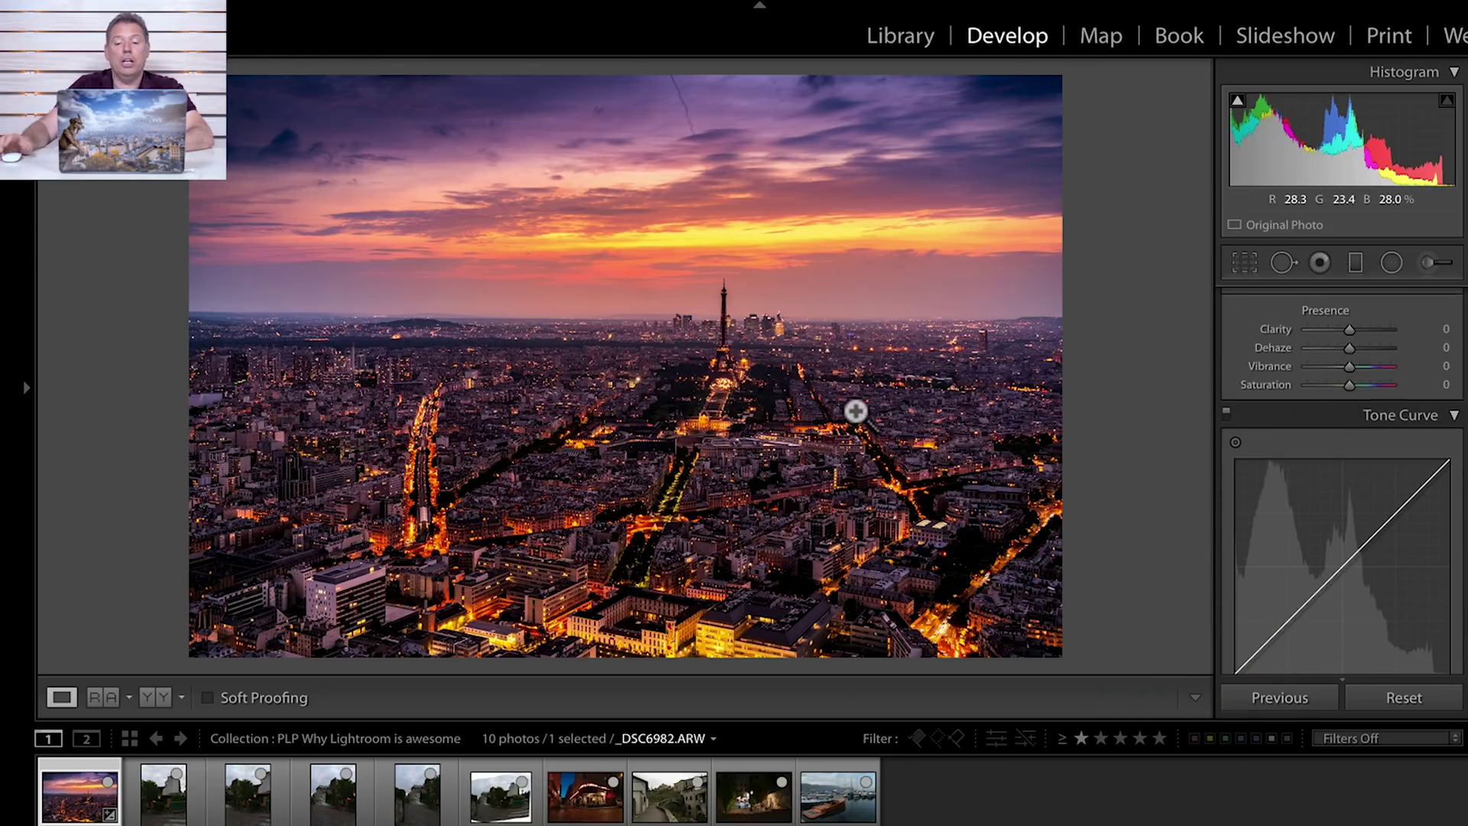
key("backslash")
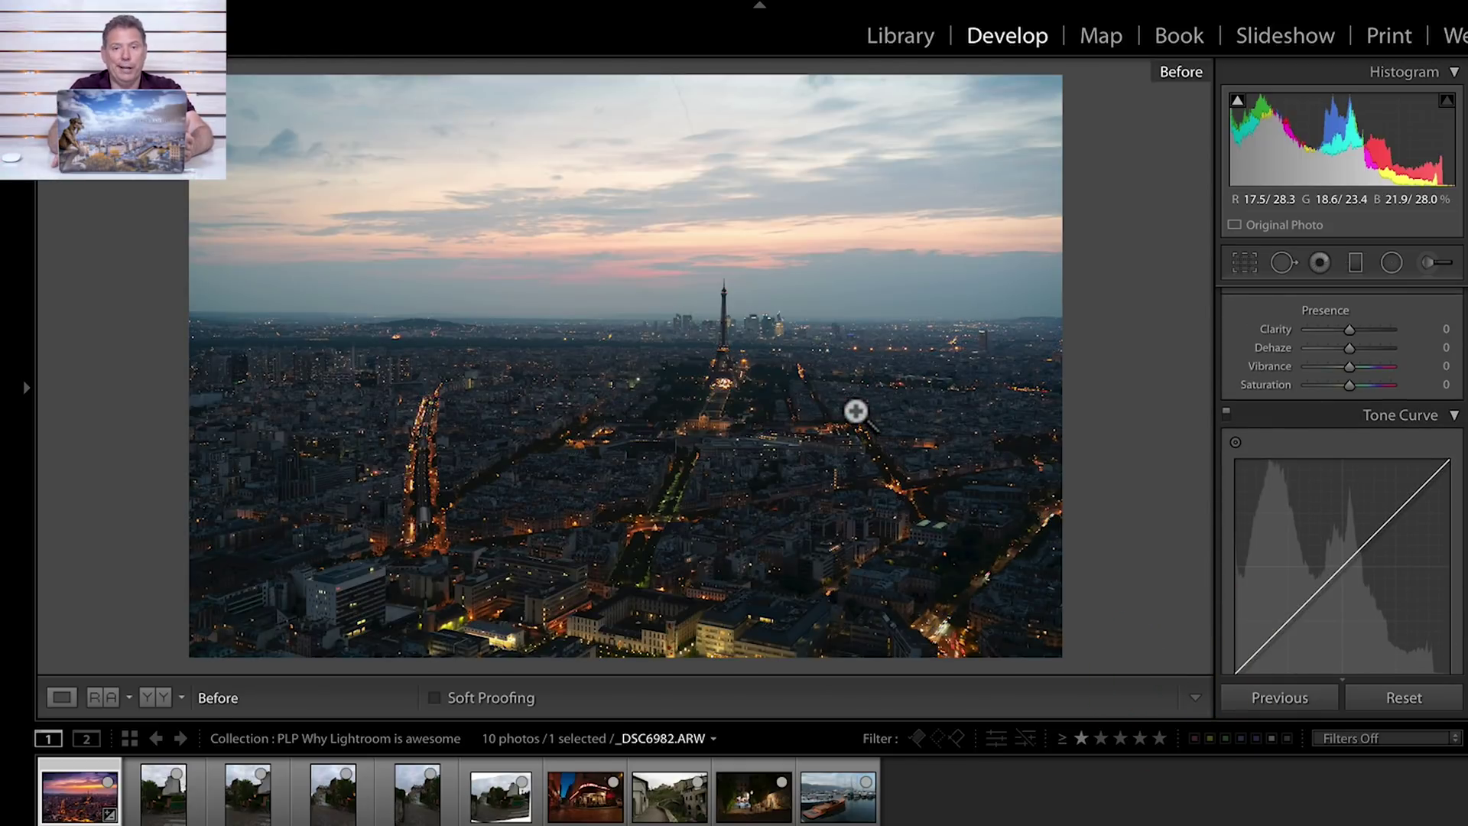
key("backslash")
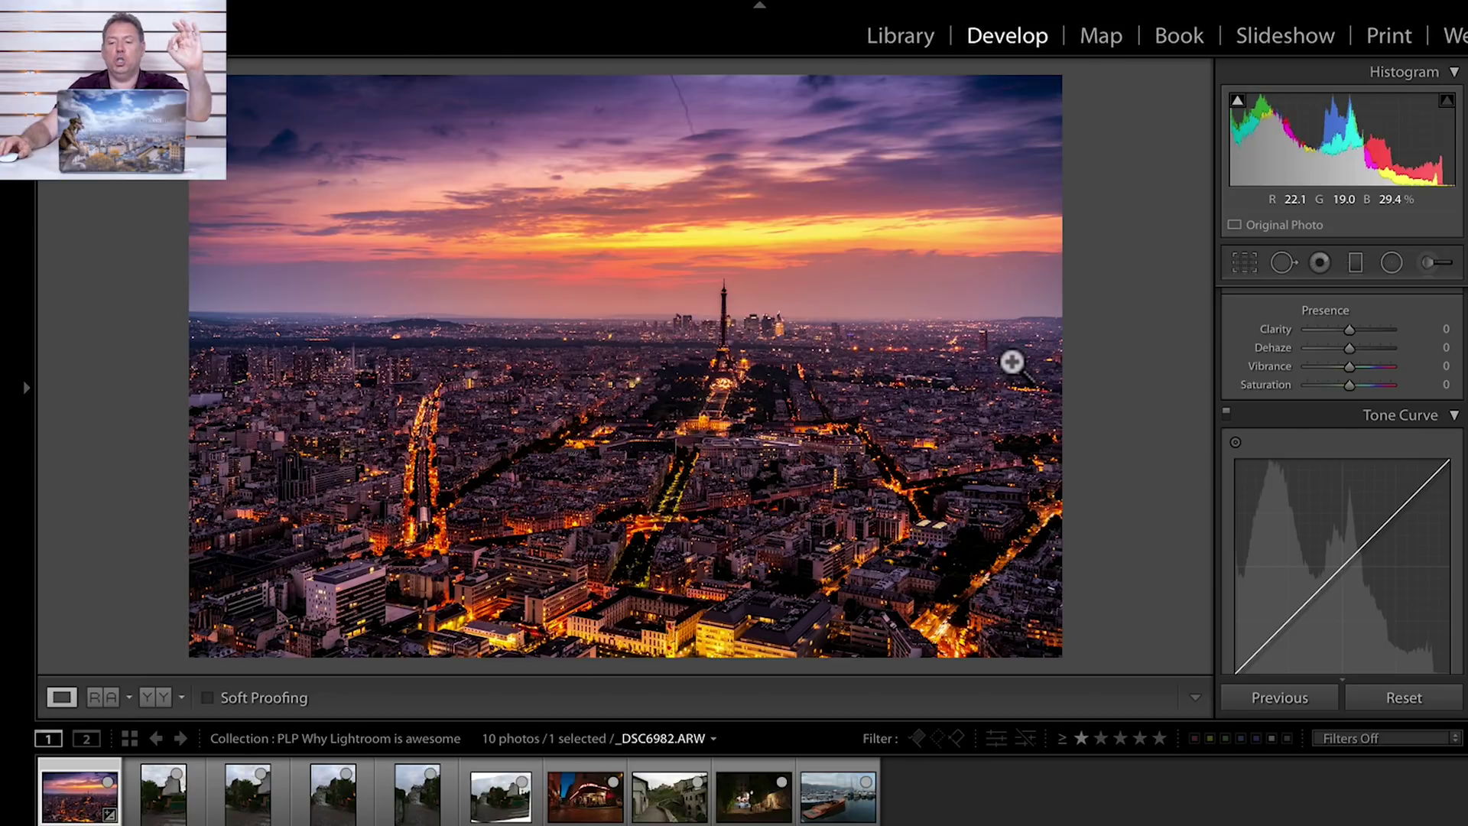
left_click(1425, 262)
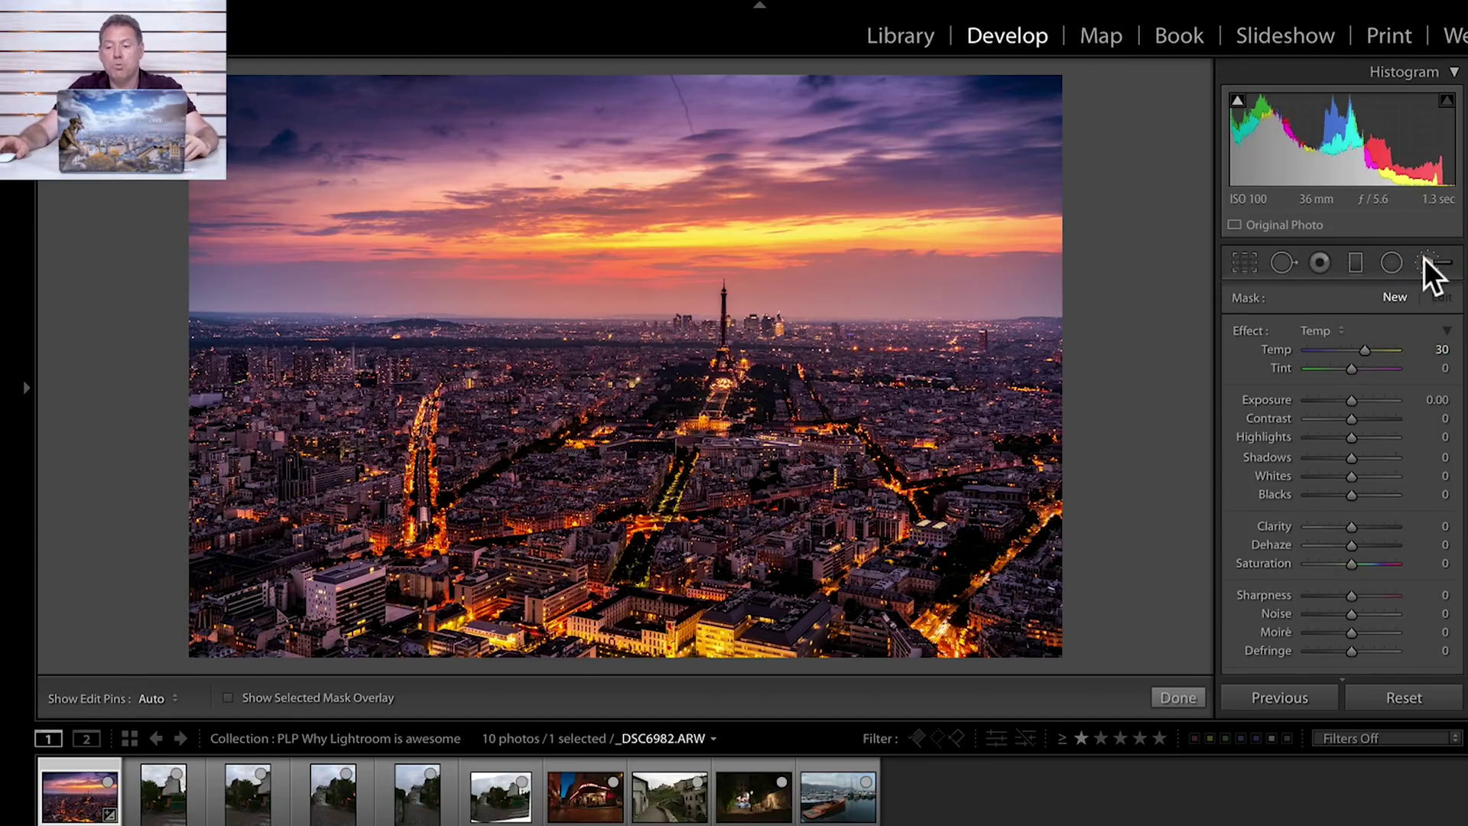
Brush Exposure 1.64 with Clarity 75 over the Eiffel Tower base and a lit street
left_click(1325, 325)
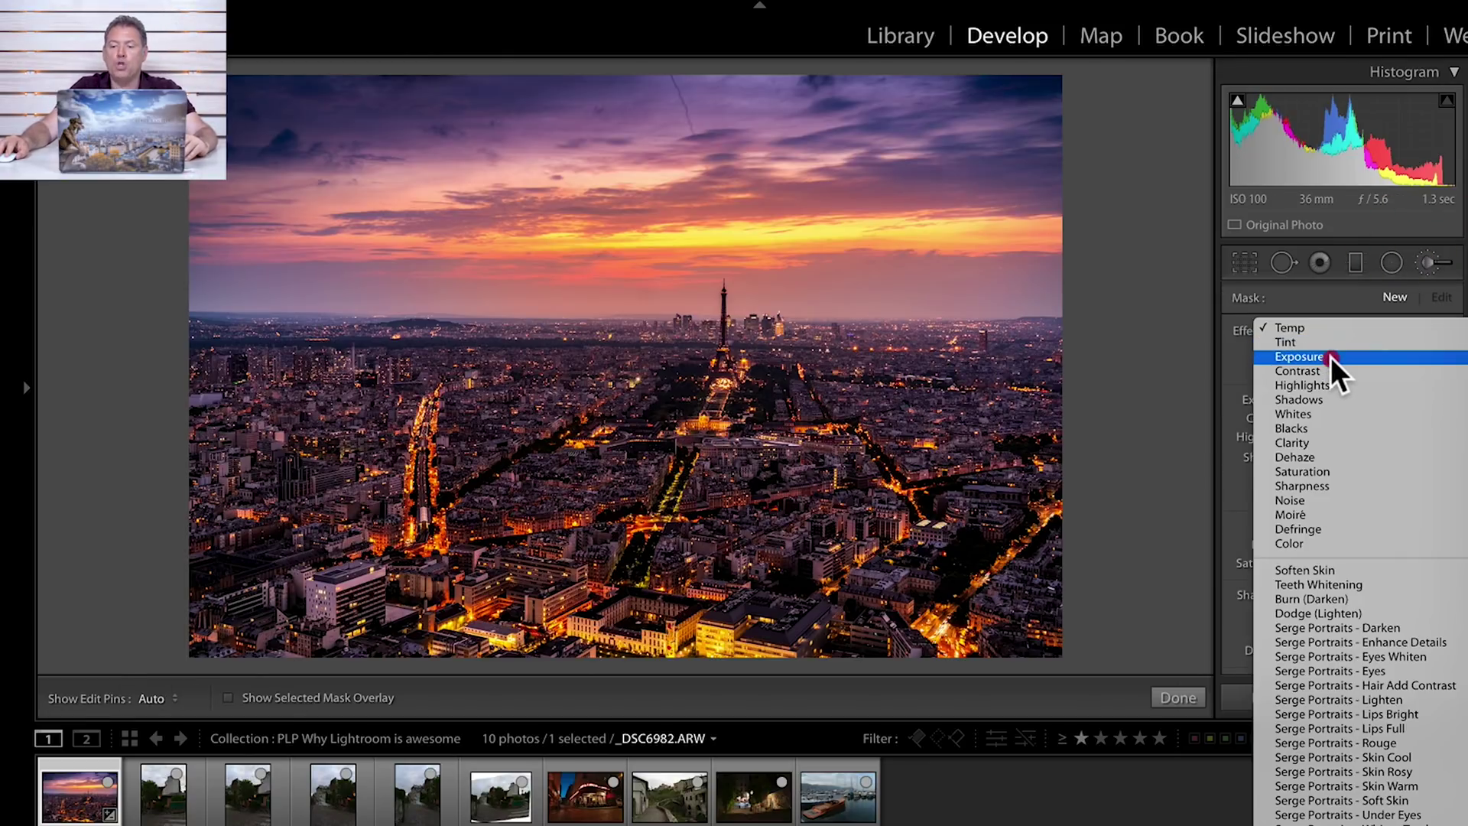
left_click(1329, 357)
left_click_drag(1351, 400, 1369, 400)
left_click_drag(1351, 526, 1384, 526)
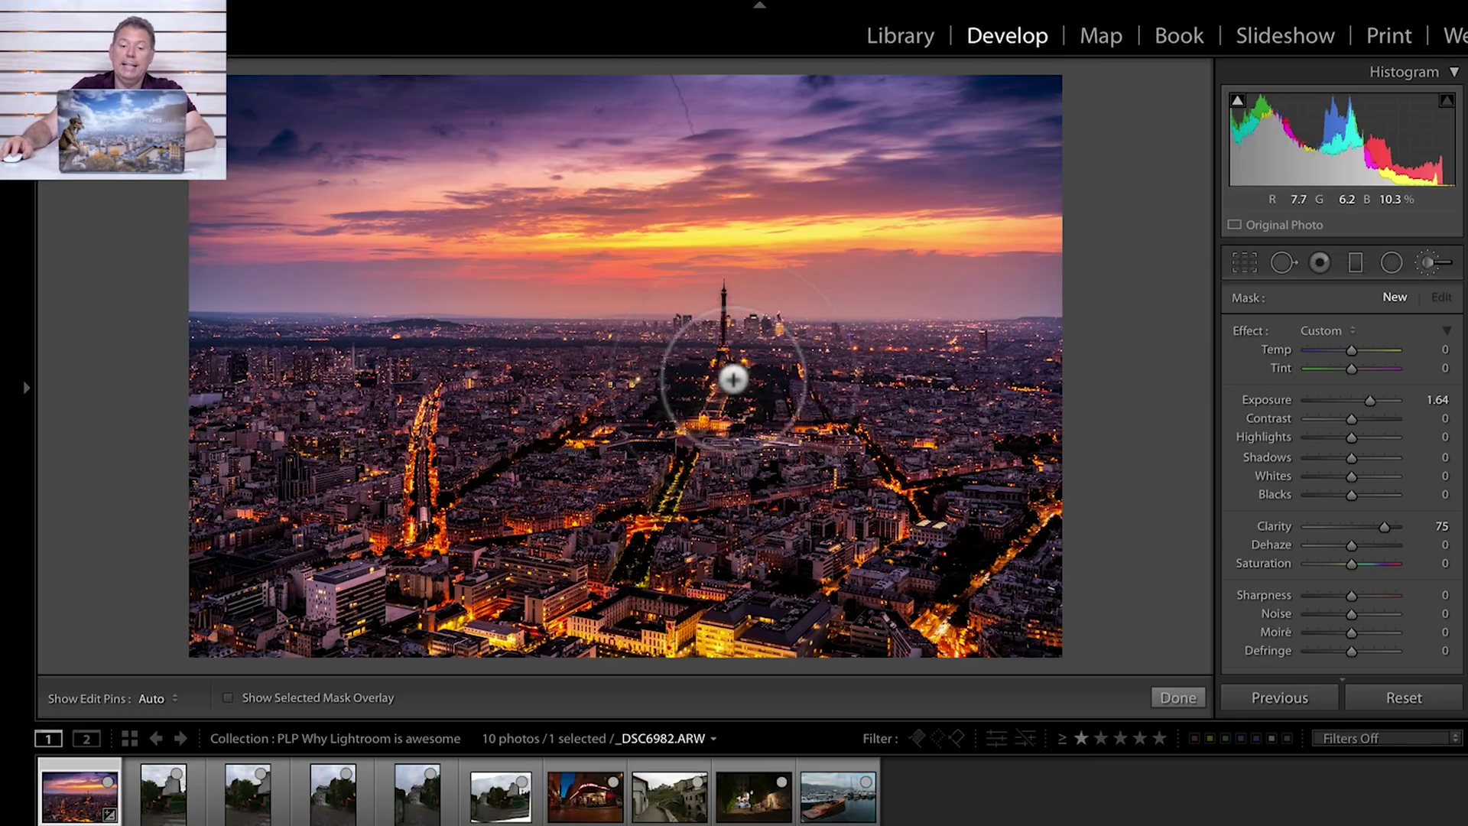
mouse_move(587, 660)
left_mouse_down()
mouse_move(688, 426)
mouse_move(855, 446)
left_mouse_up()
key("h")
mouse_move(1051, 459)
left_mouse_down()
mouse_move(927, 491)
mouse_move(944, 520)
left_mouse_up()
key("h")
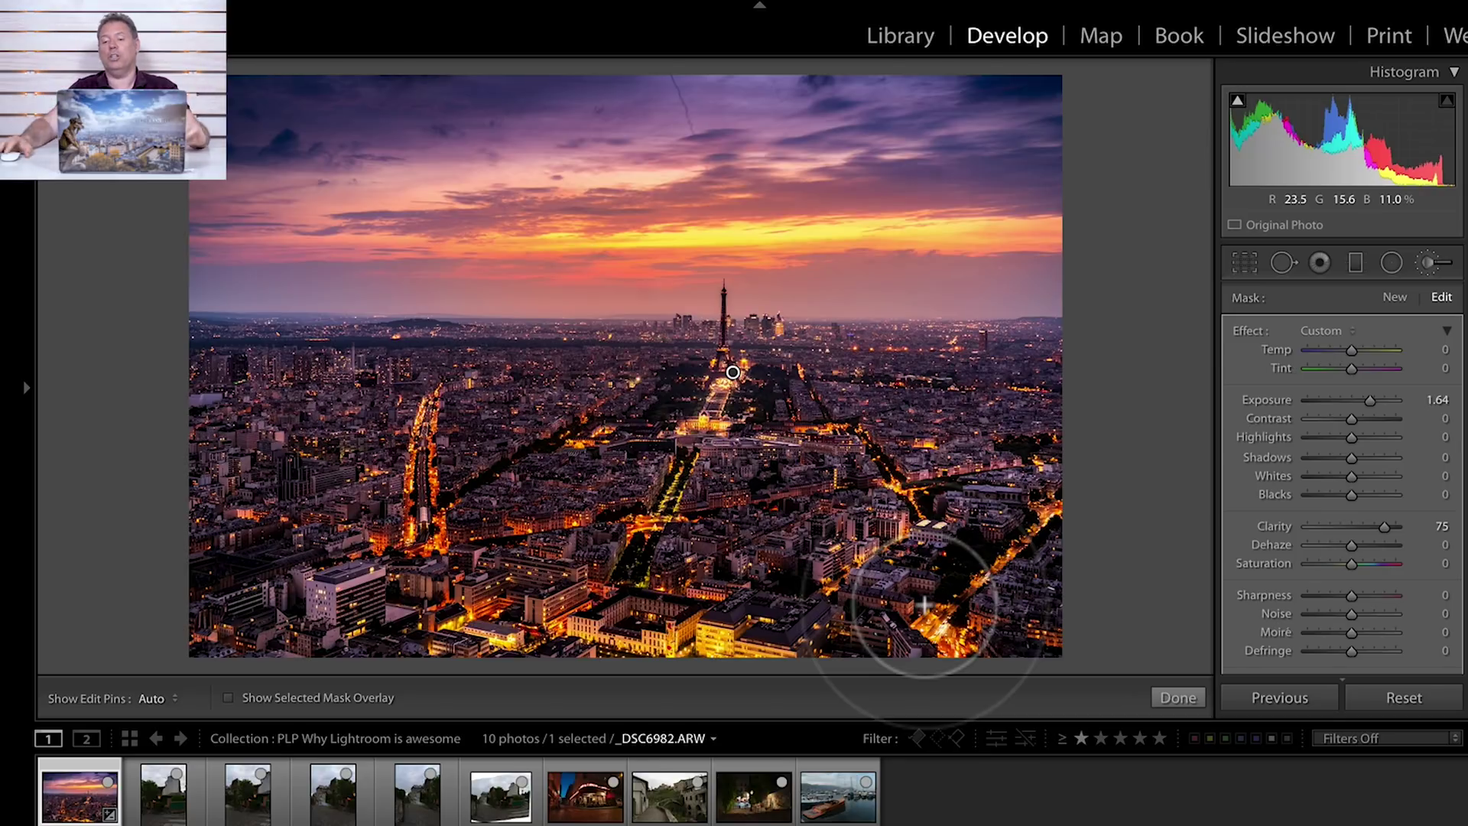
Drop the brush Clarity to −100, brighten the left avenue and bottom buildings, and warm the painted areas
left_click(1281, 526)
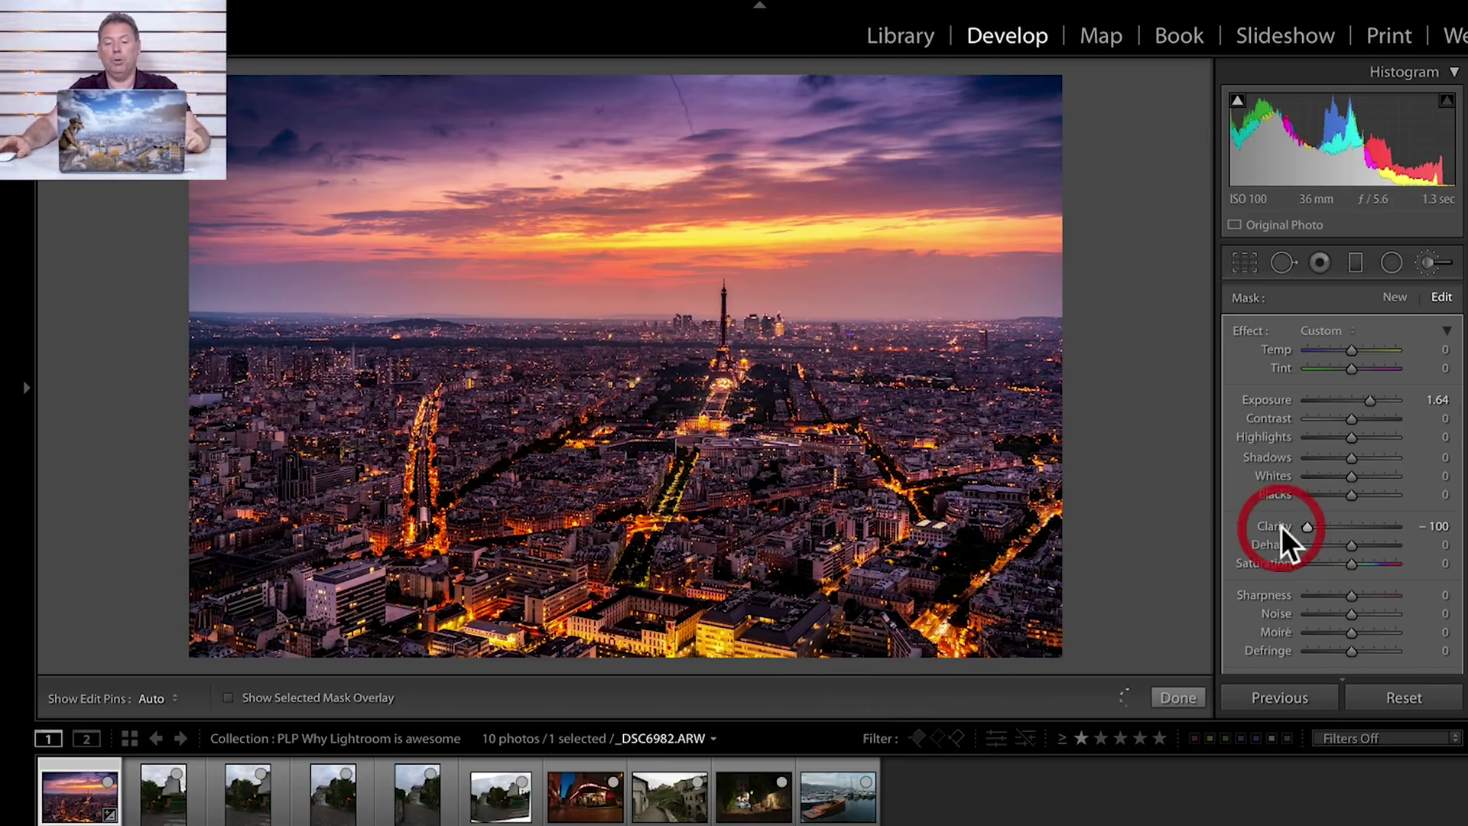
key("h")
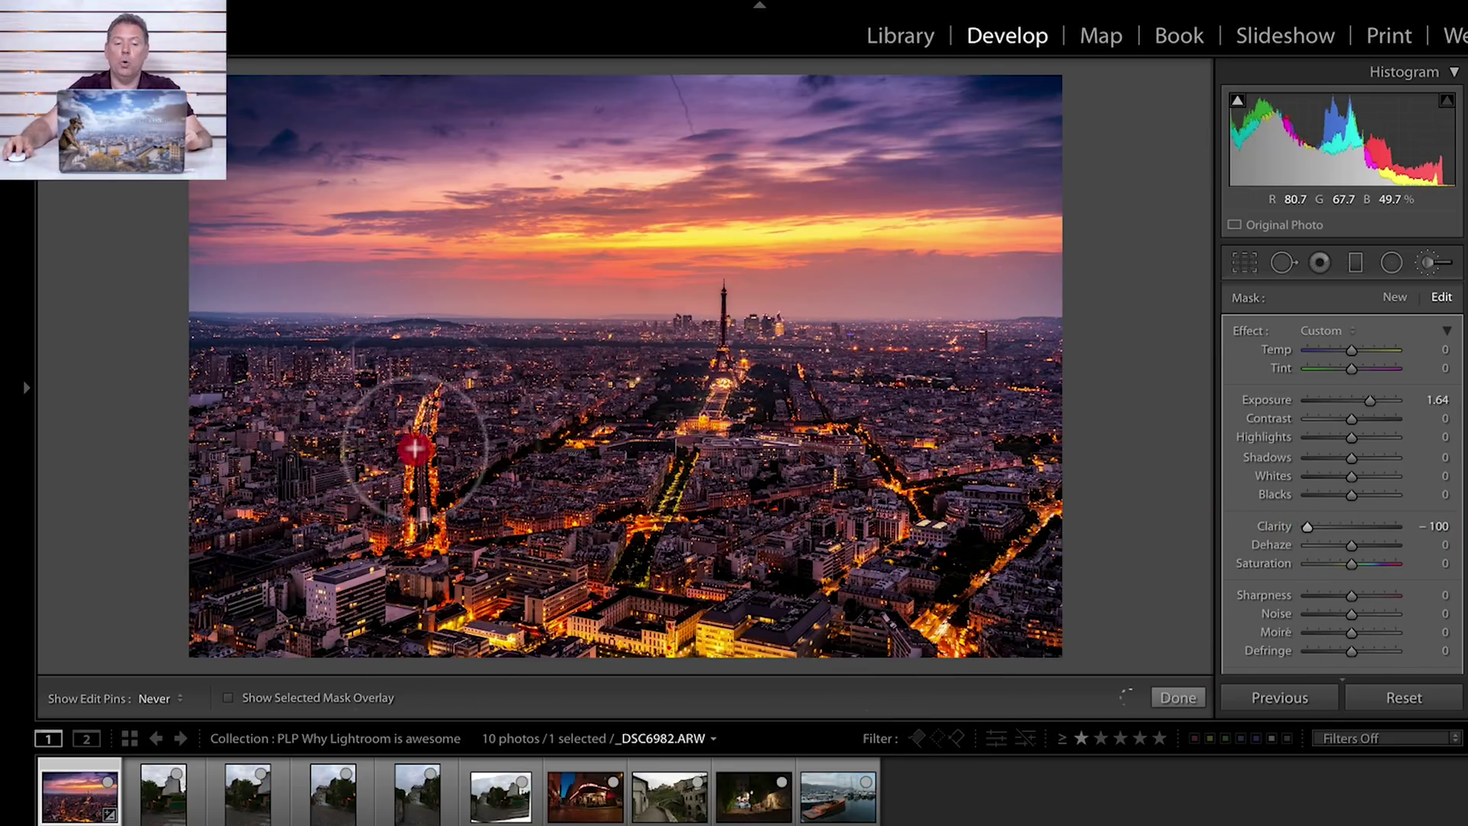
left_click(512, 588)
left_click(760, 629)
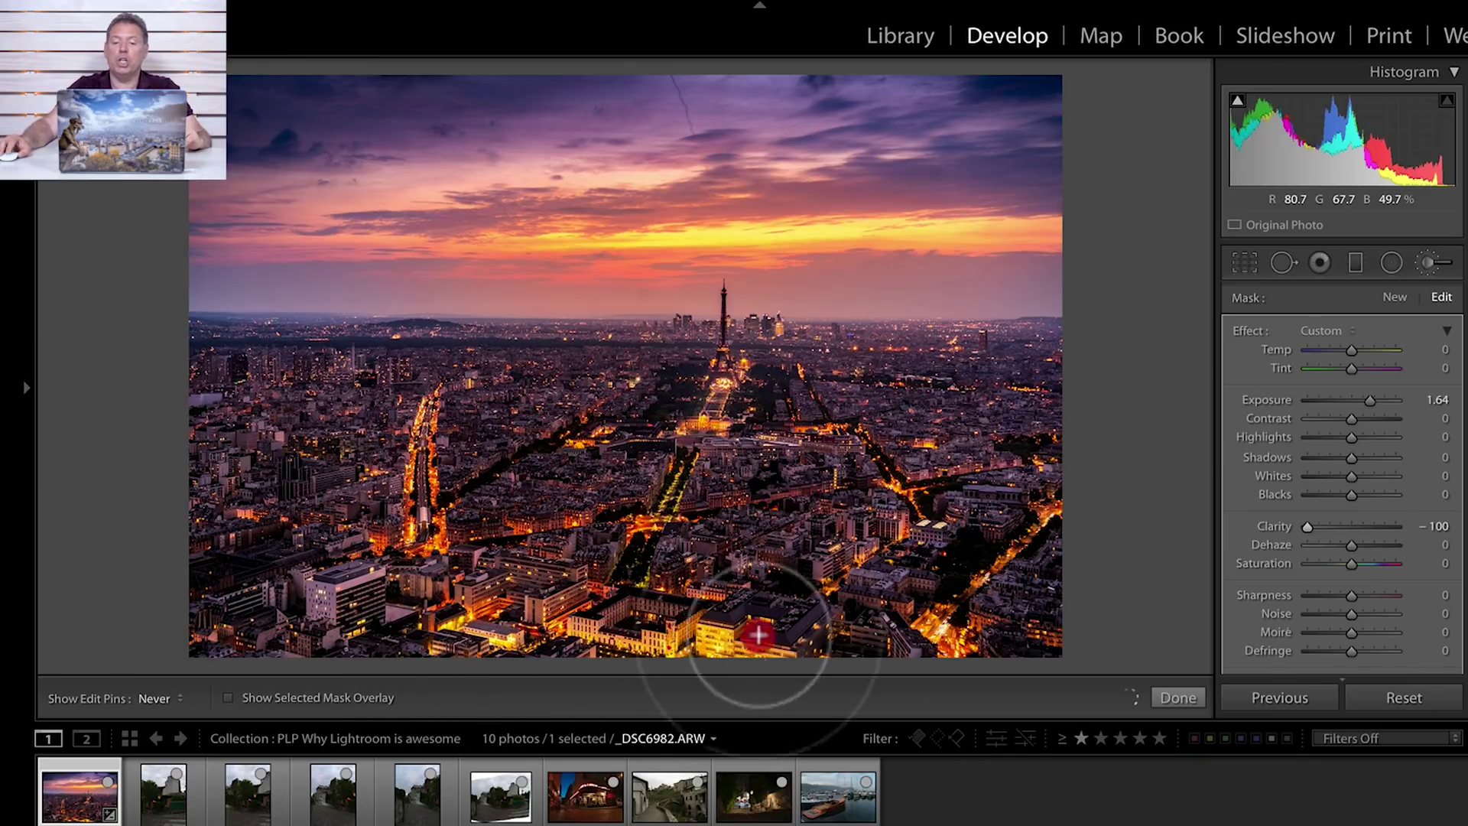
key("h")
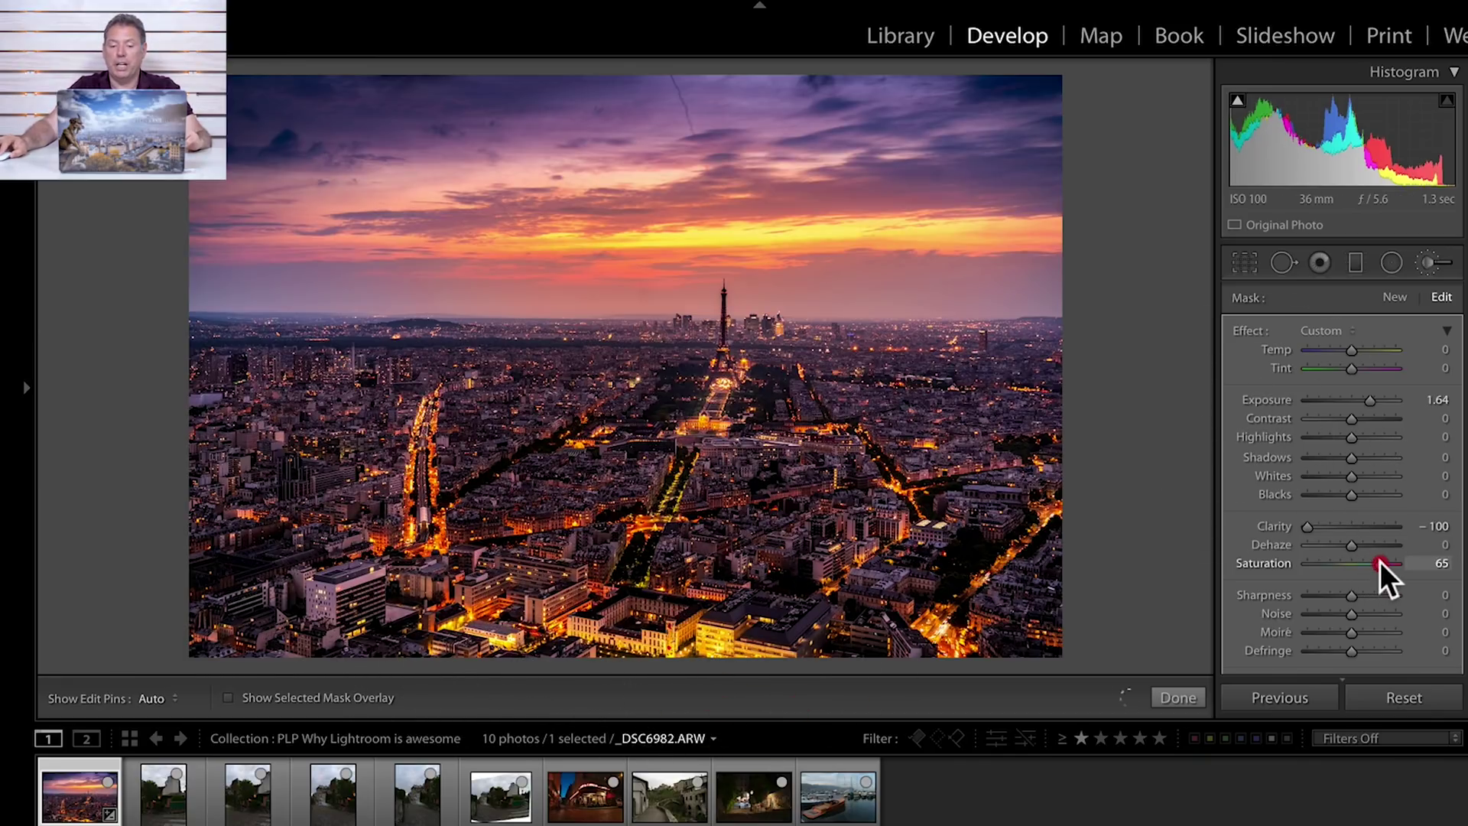
left_click_drag(1366, 354, 1374, 347)
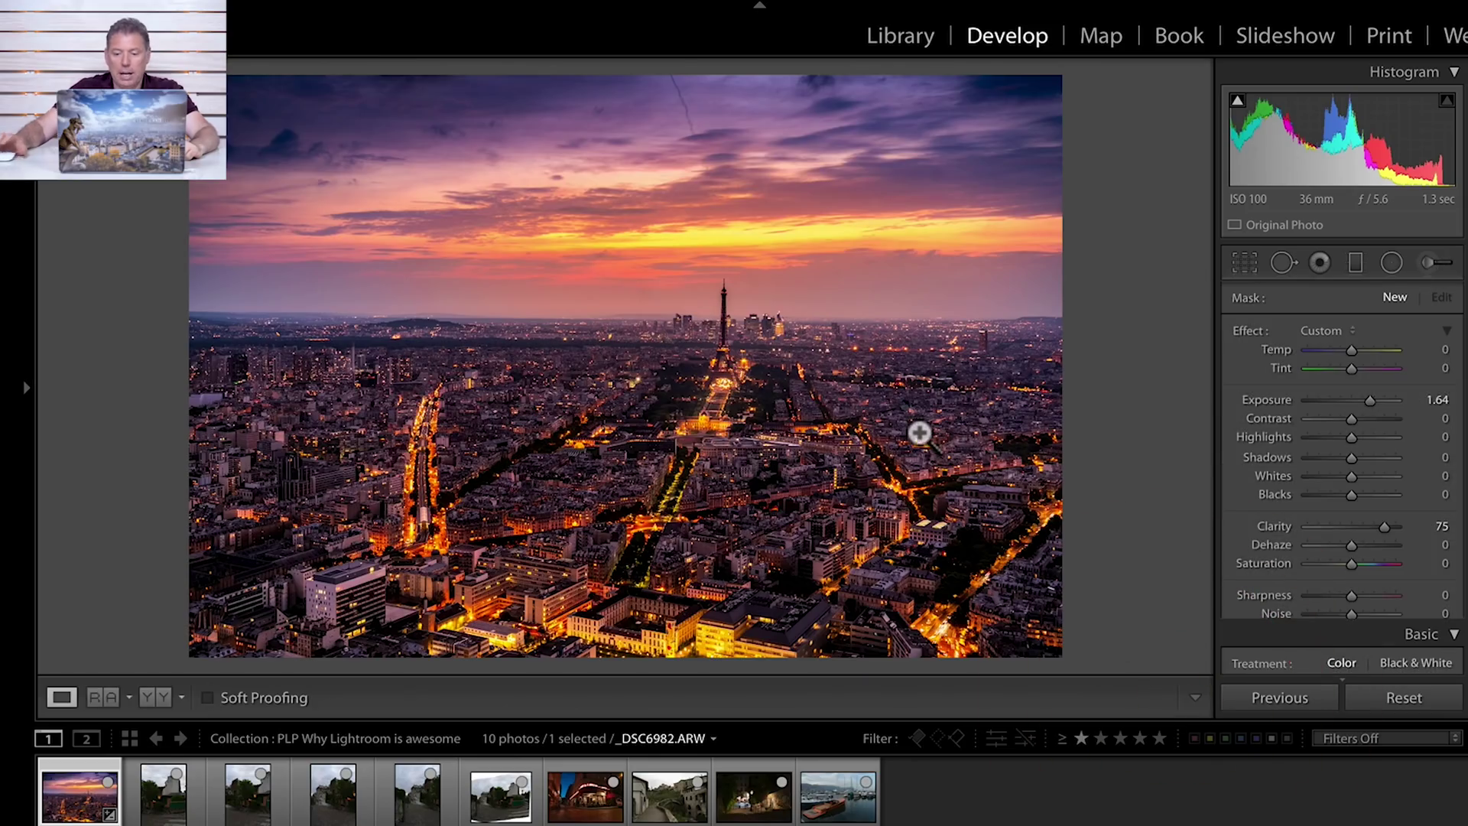
key("backslash")
key("backslash")
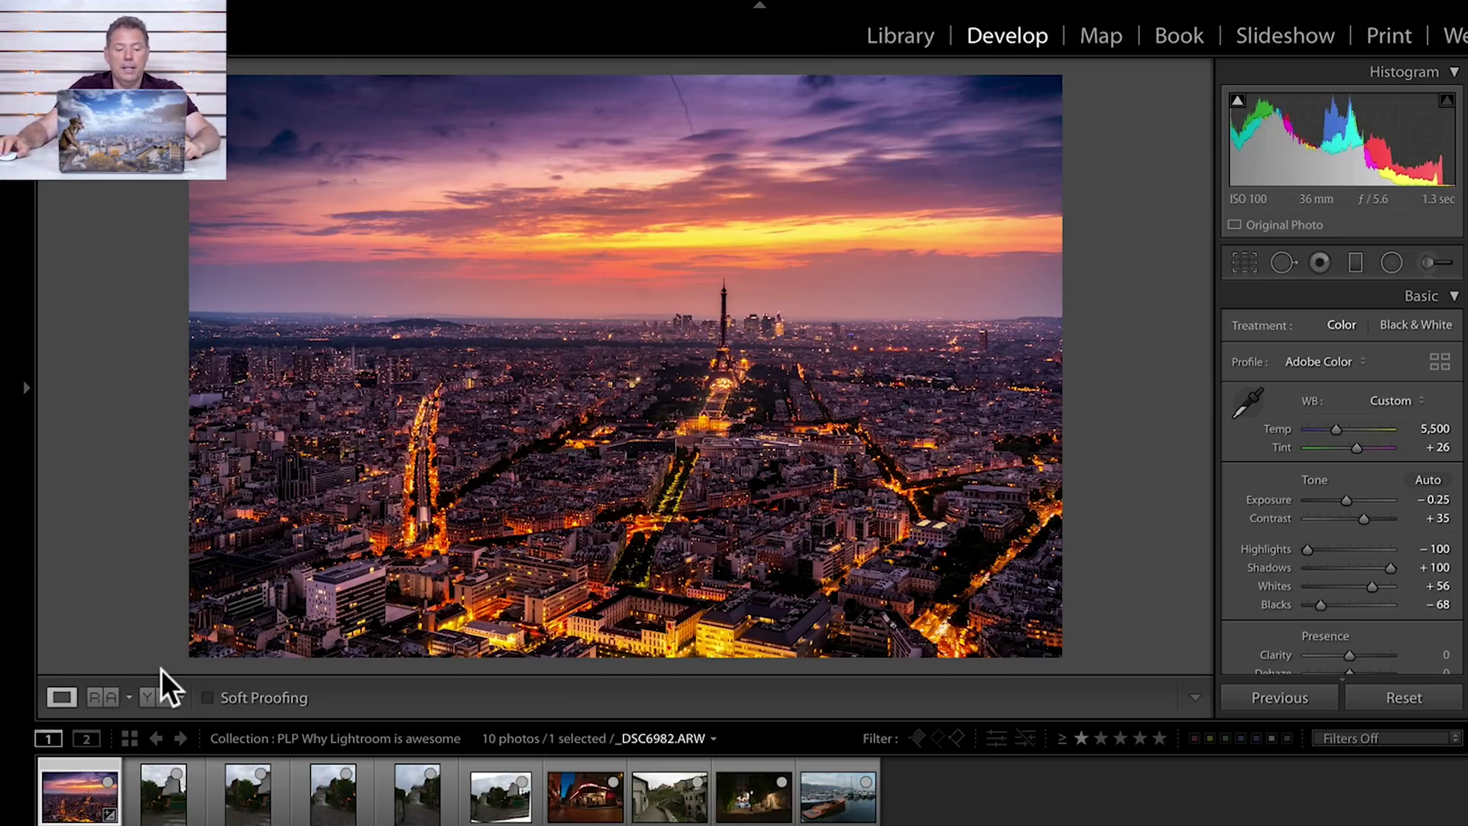
Browse the four cobbled Montmartre lane frames in the filmstrip and select them together
left_click(170, 809)
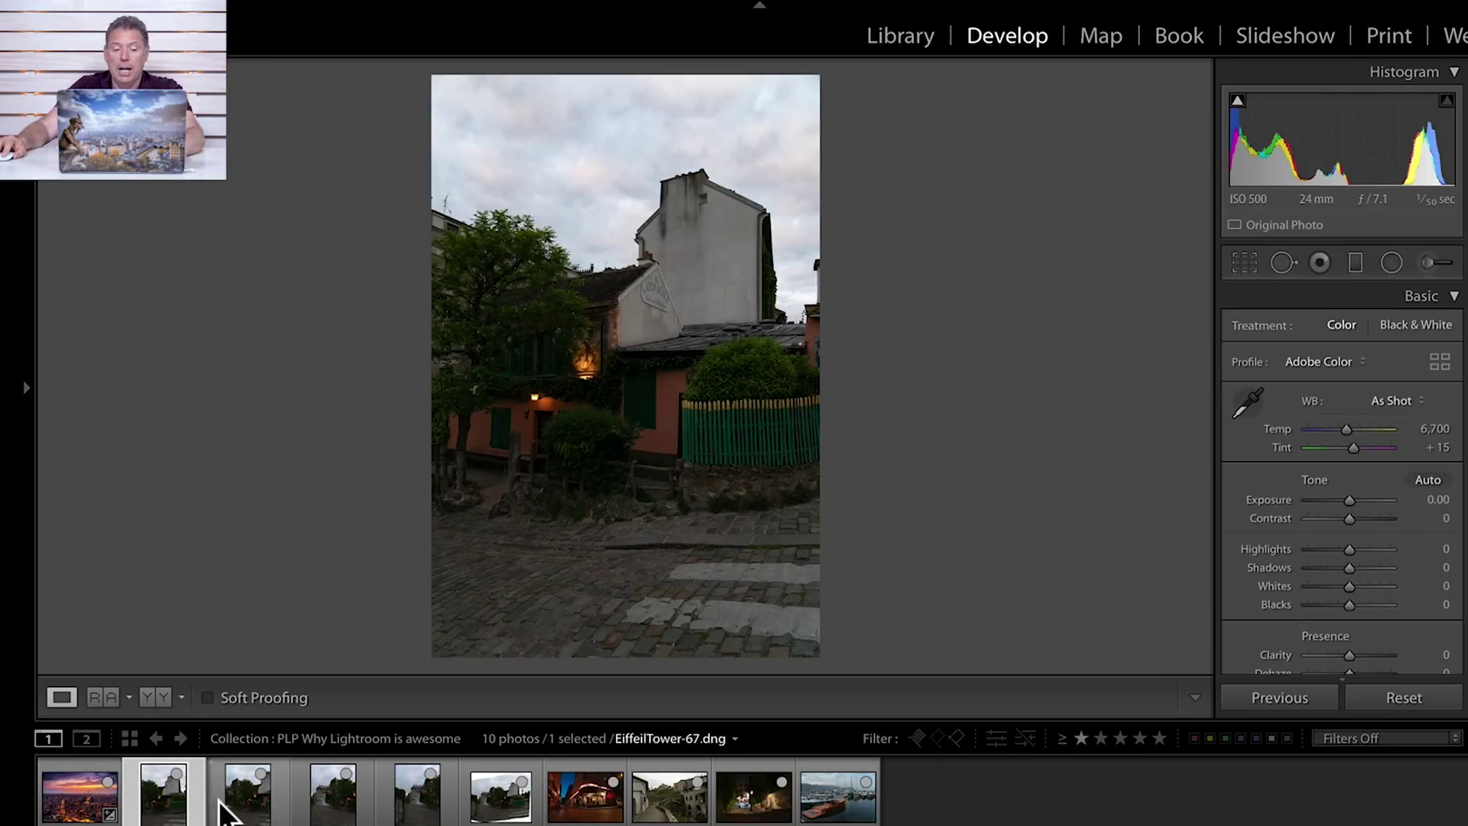
left_click(249, 802)
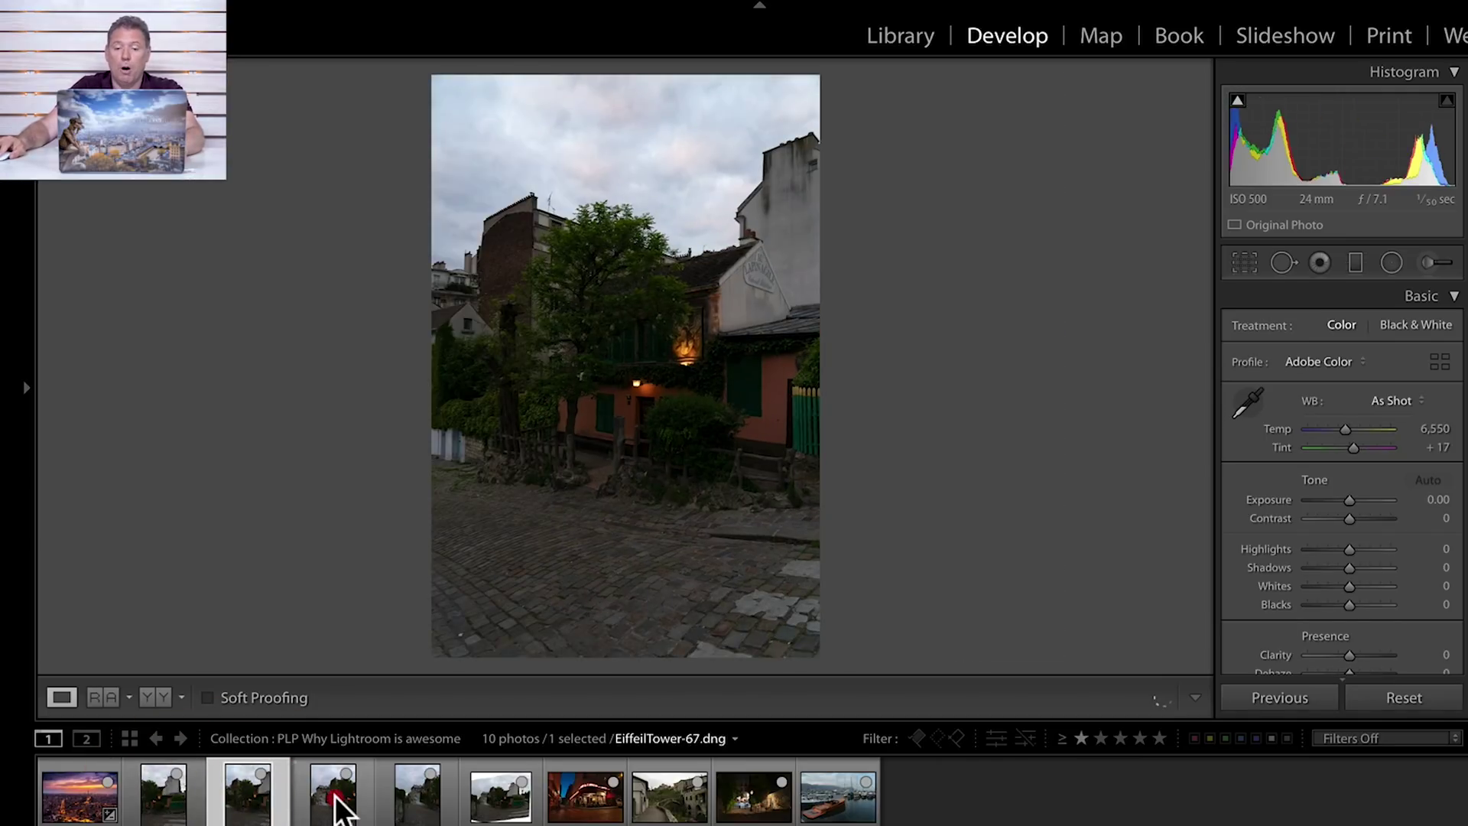
left_click(336, 798)
left_click(413, 799)
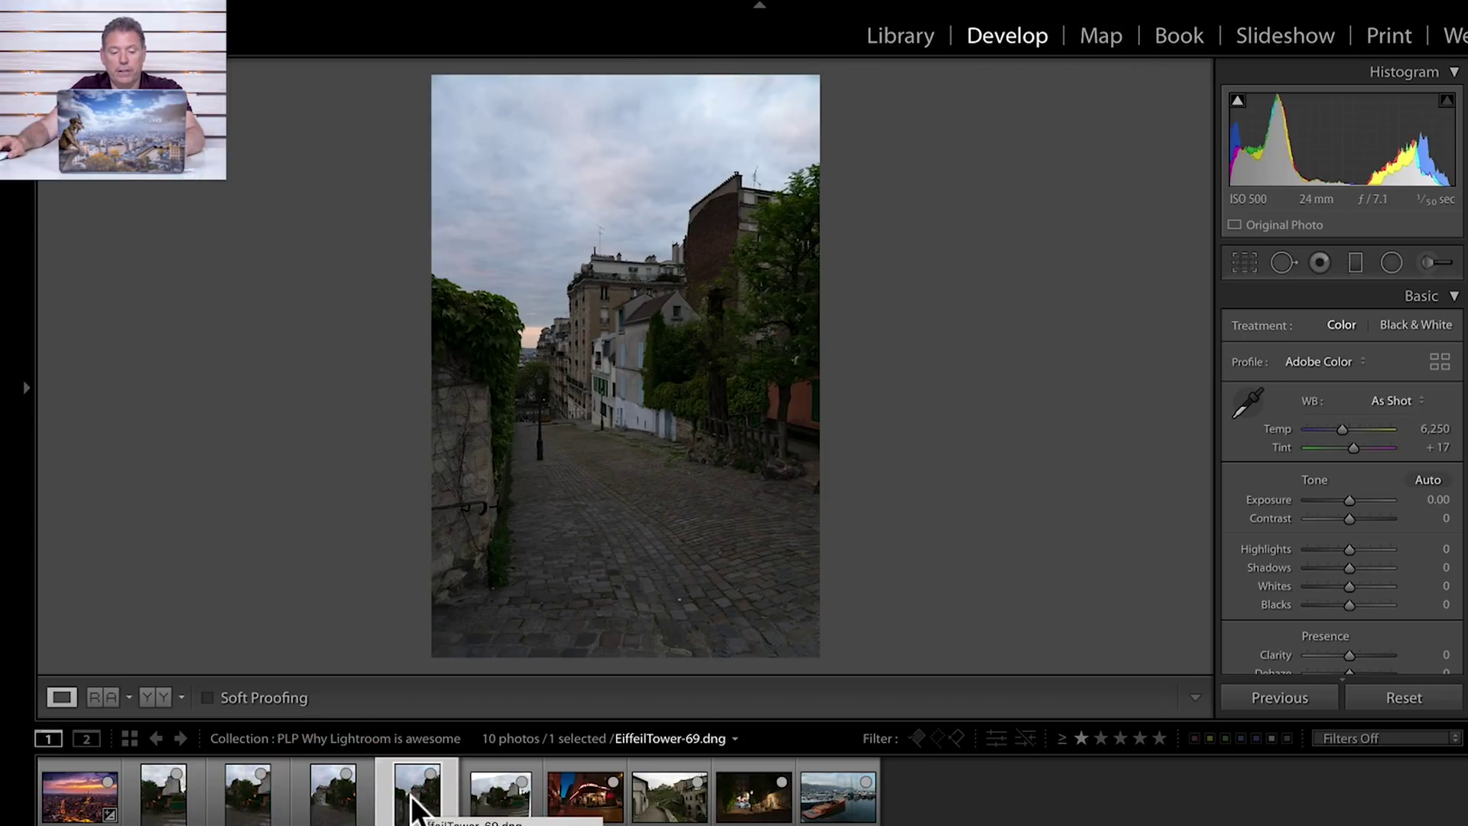
left_click(159, 809, "shift")
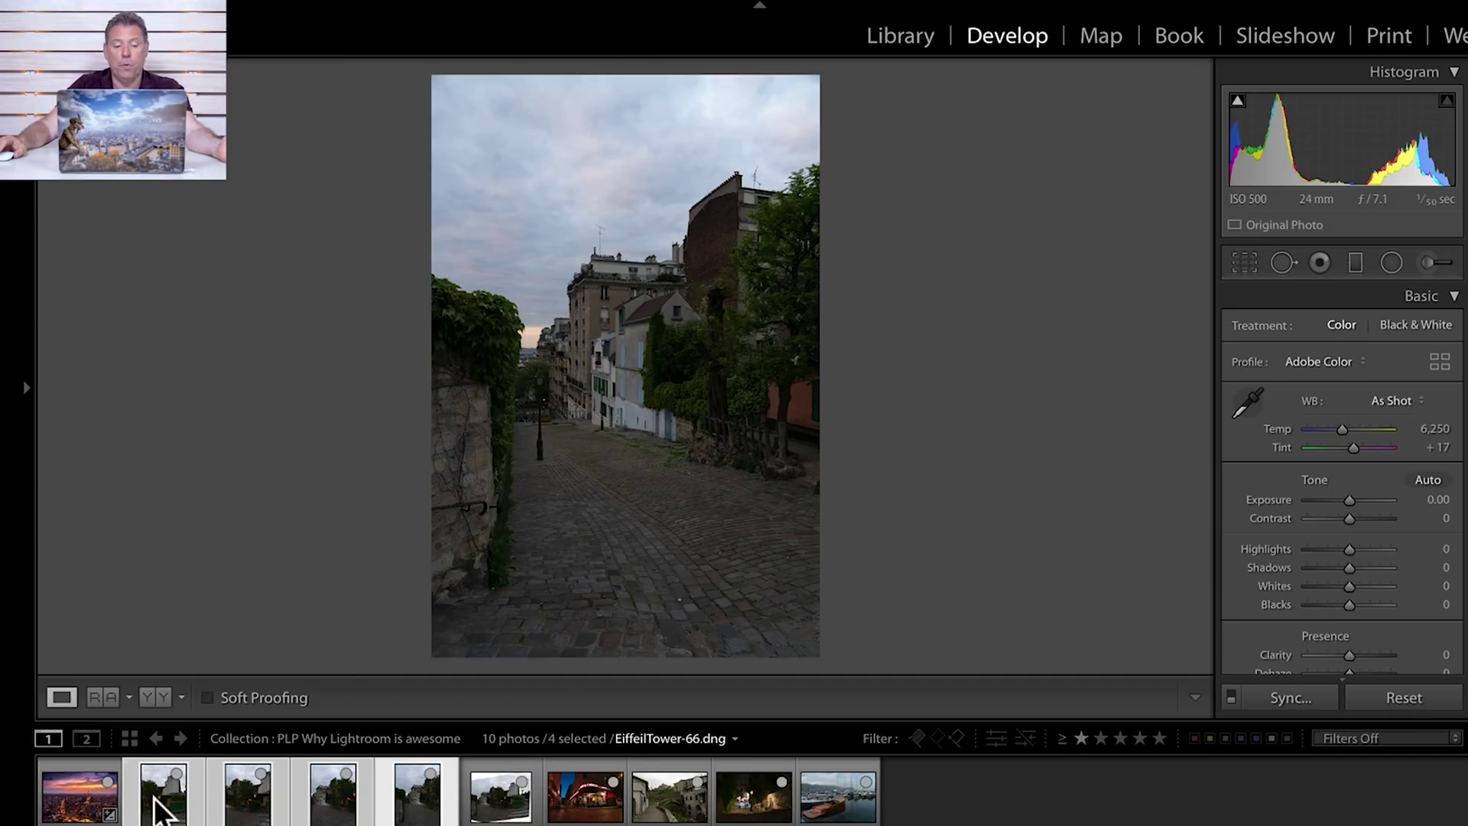
right_click(159, 809)
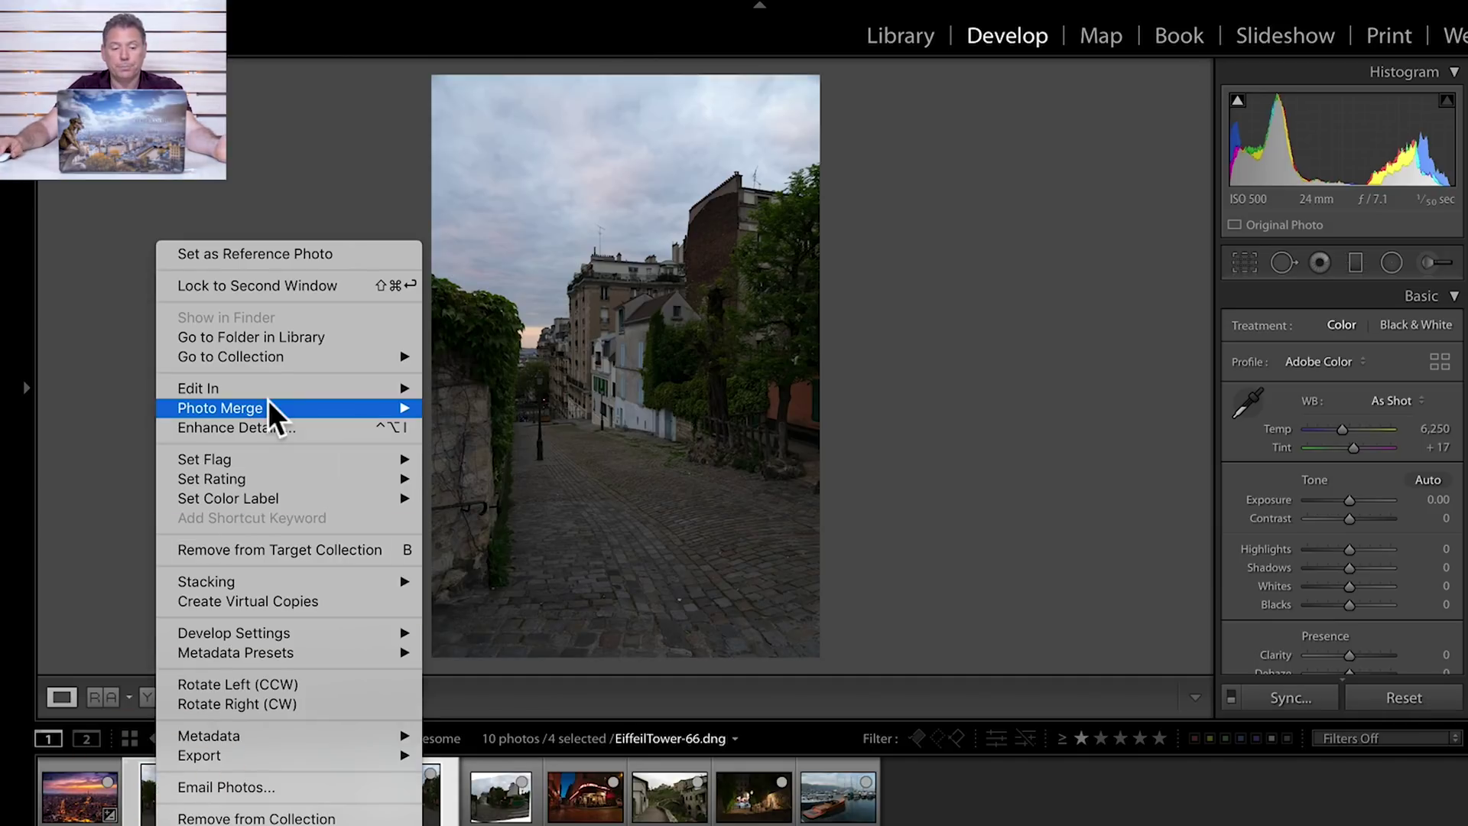
mouse_move(269, 407)
left_click(488, 428)
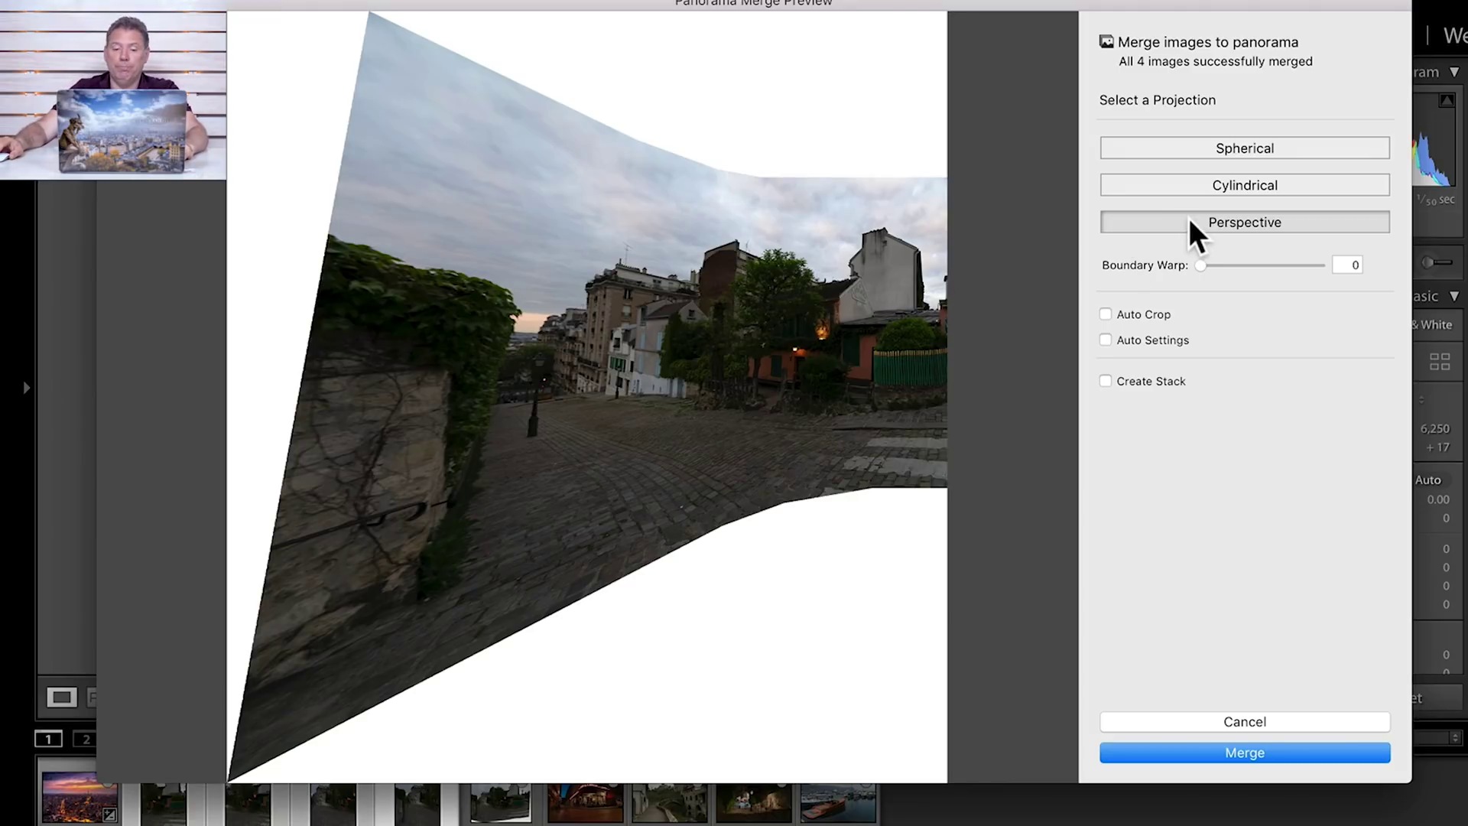
left_click(1217, 188)
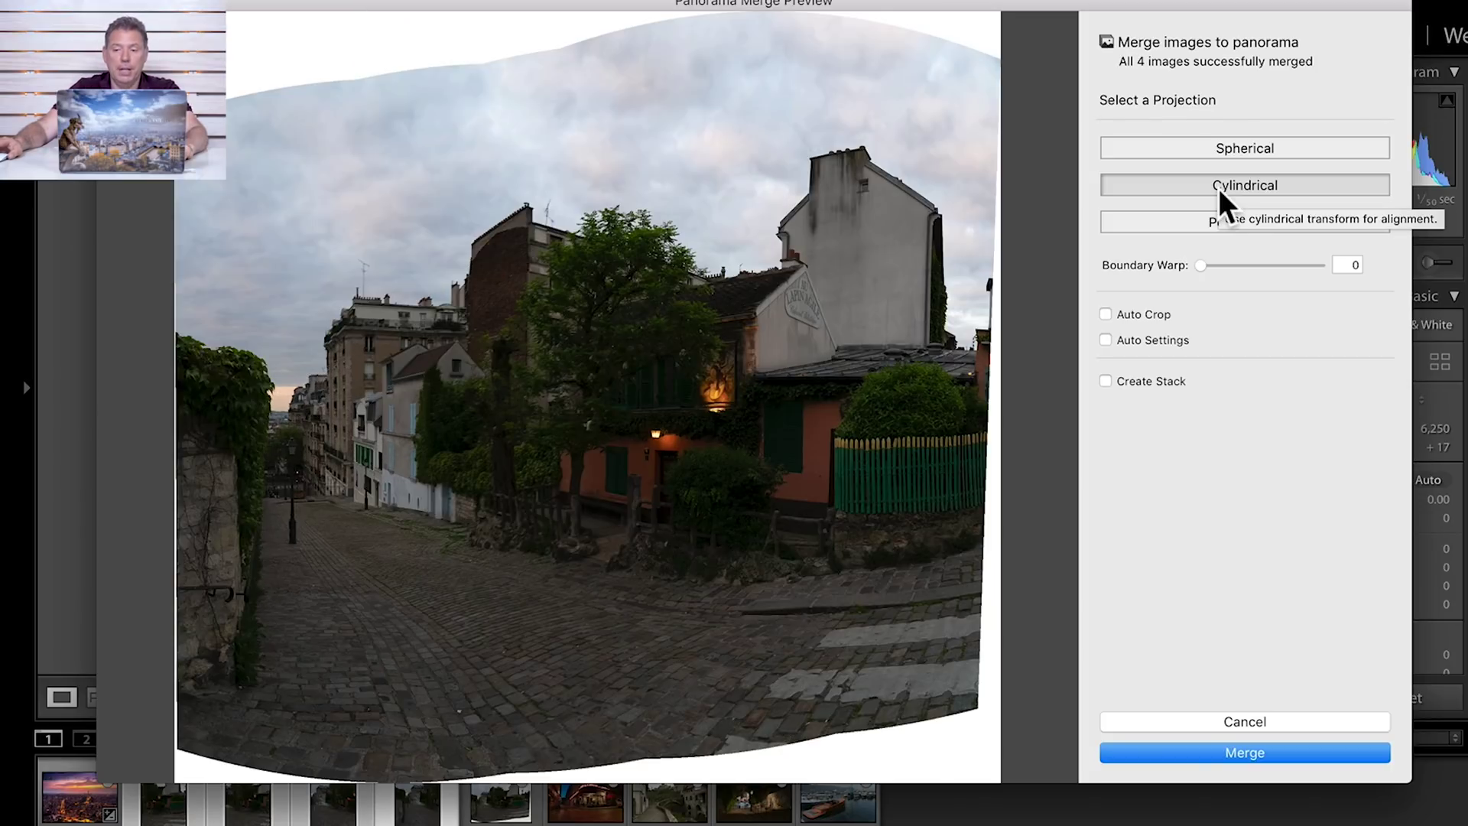
left_click(1218, 142)
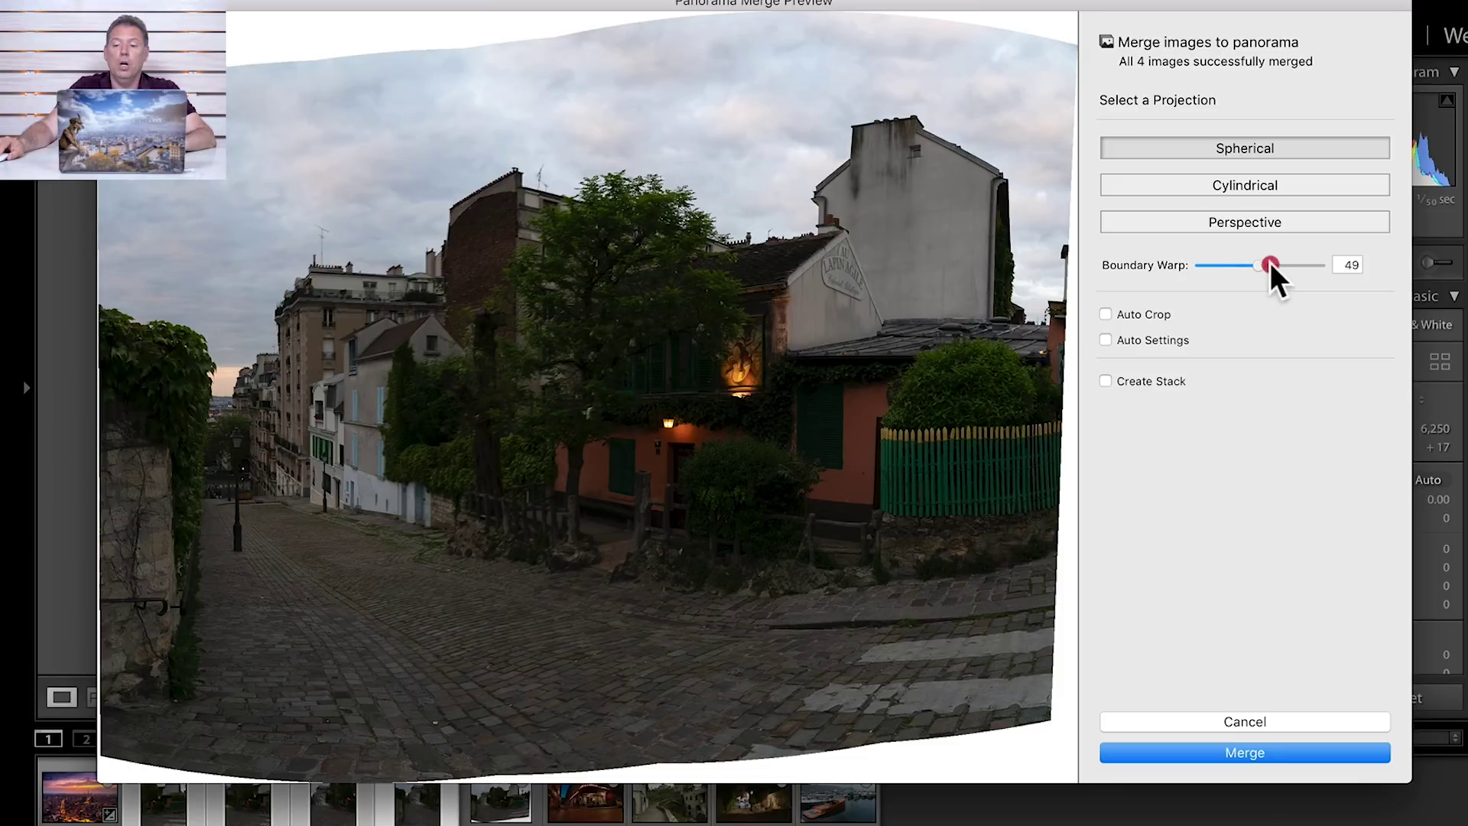
left_click_drag(1327, 262, 1343, 263)
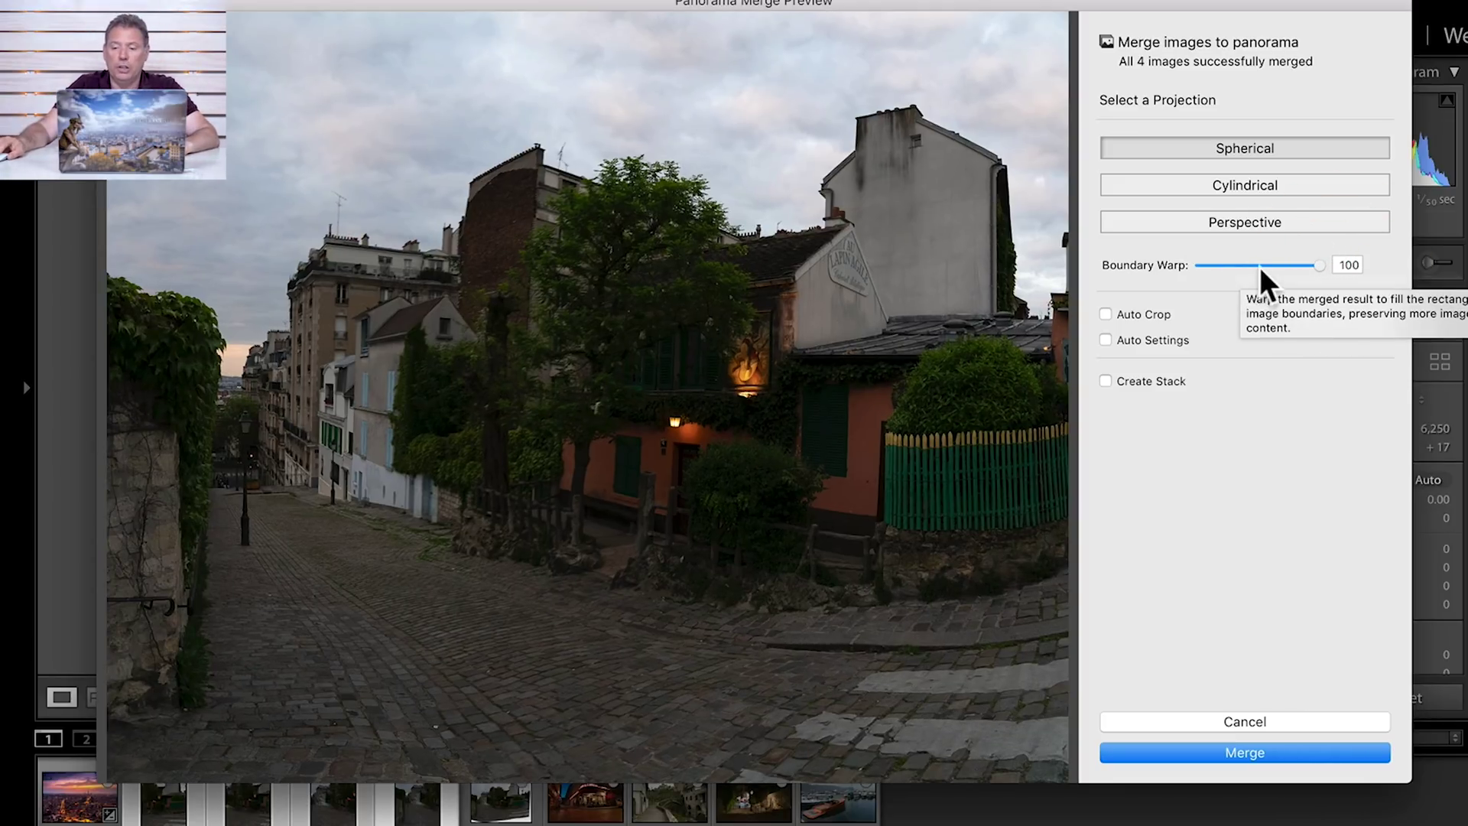
left_click_drag(1259, 268, 1191, 273)
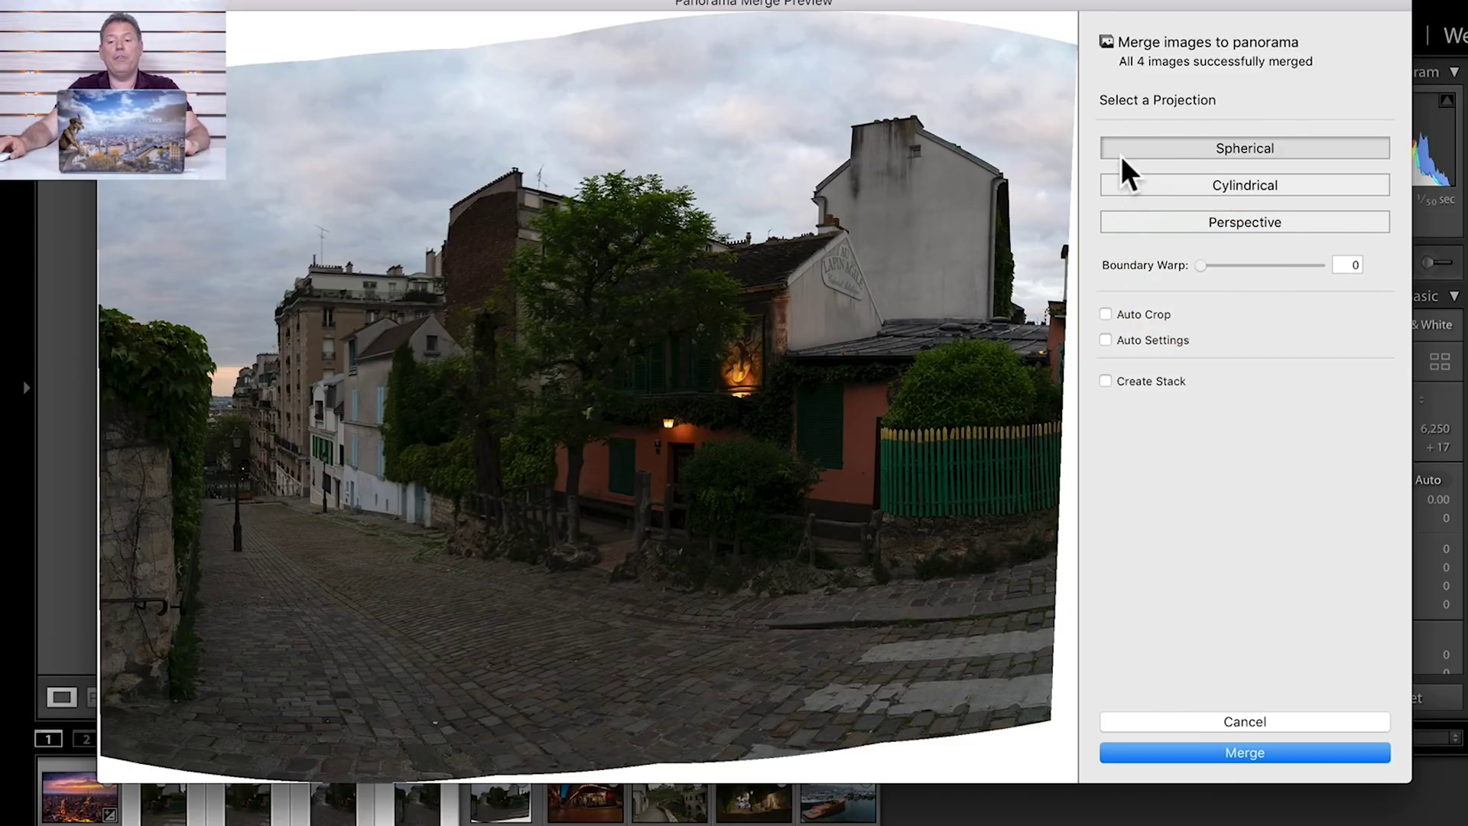
left_click(1245, 721)
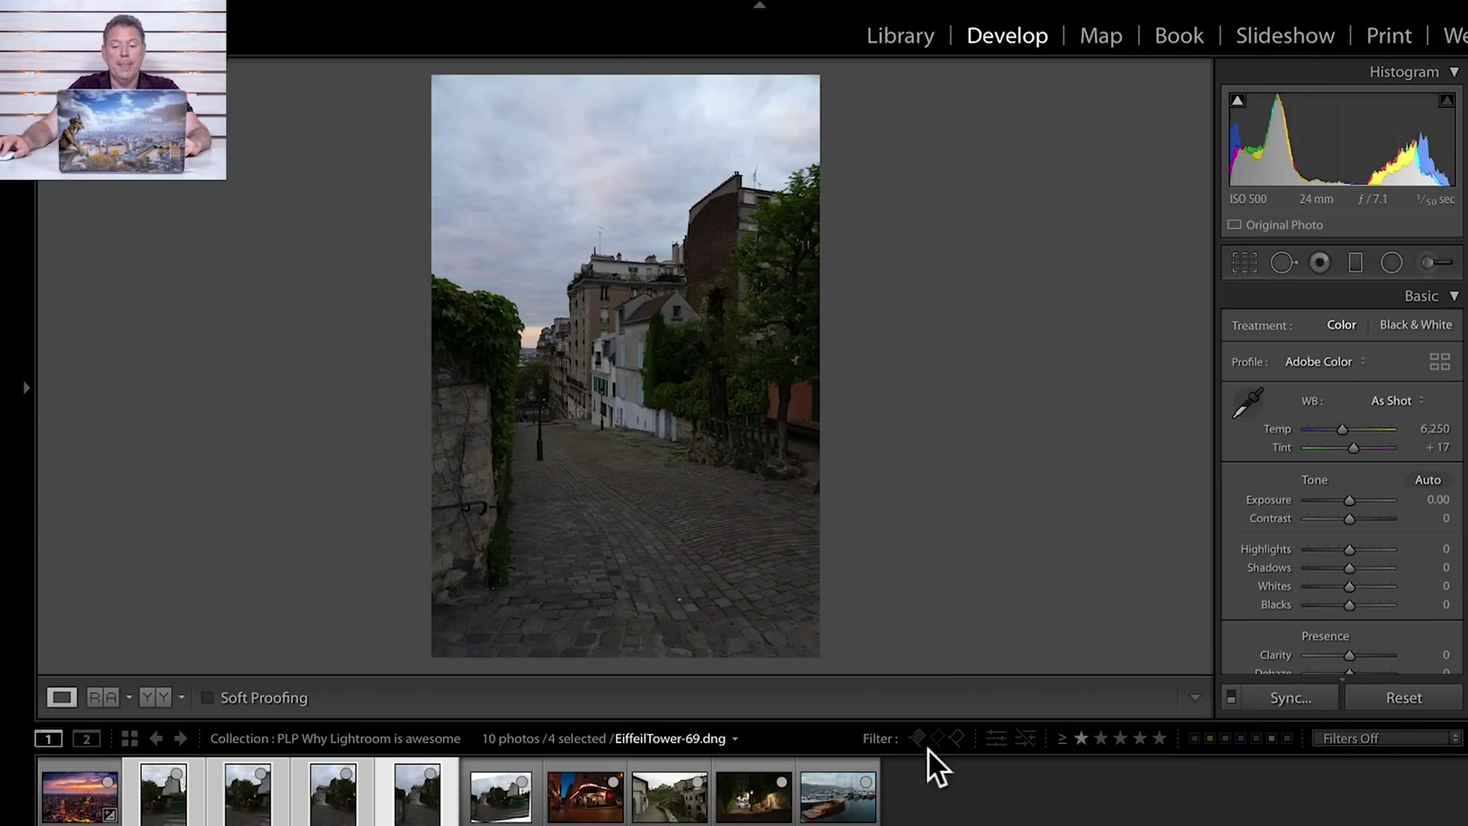
left_click(486, 770)
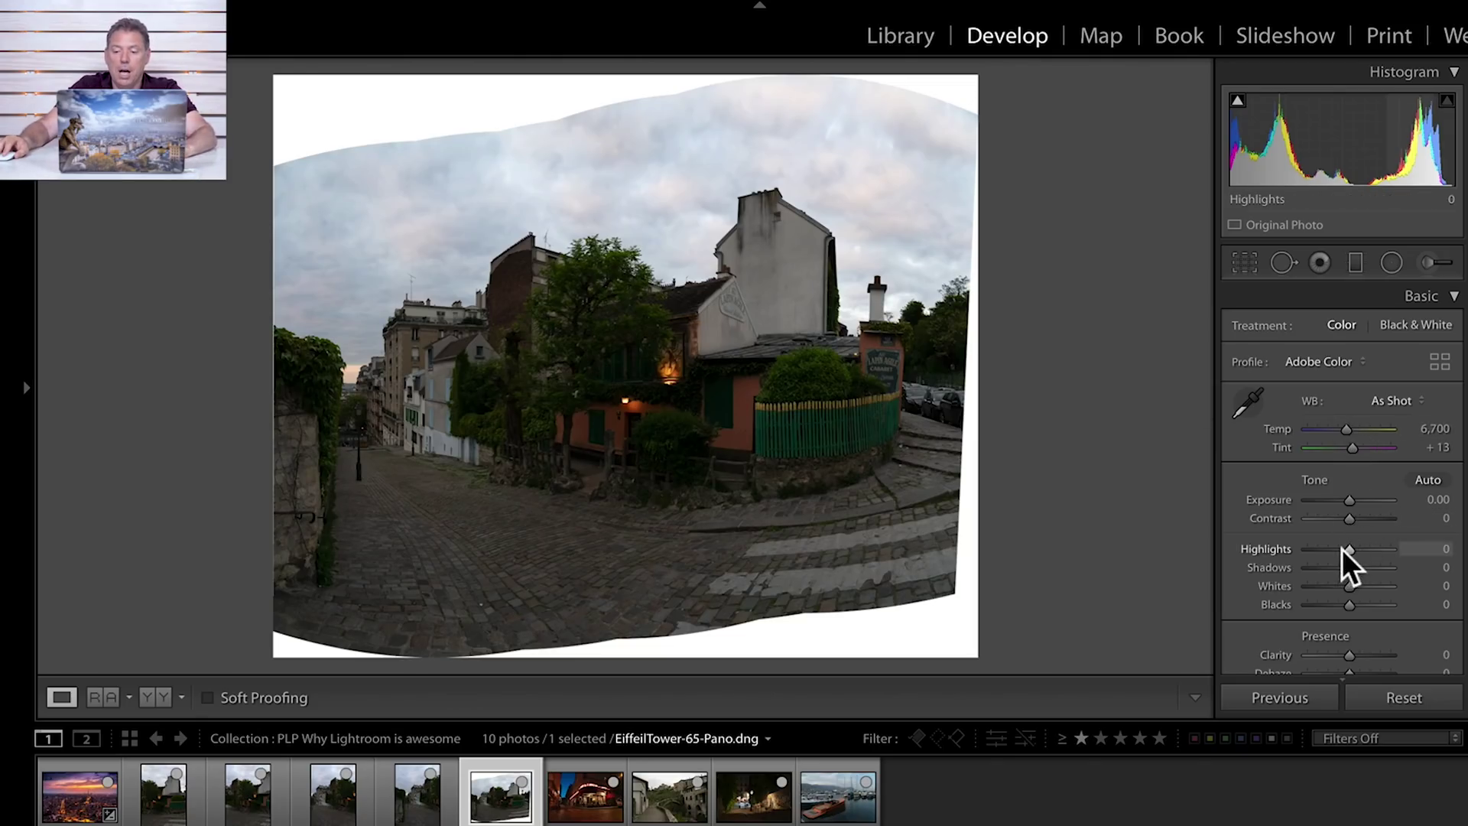
Pull the panorama's Highlights to −100, lift Shadows to +100, and lower Exposure to −0.70
left_click_drag(1341, 548, 1277, 547)
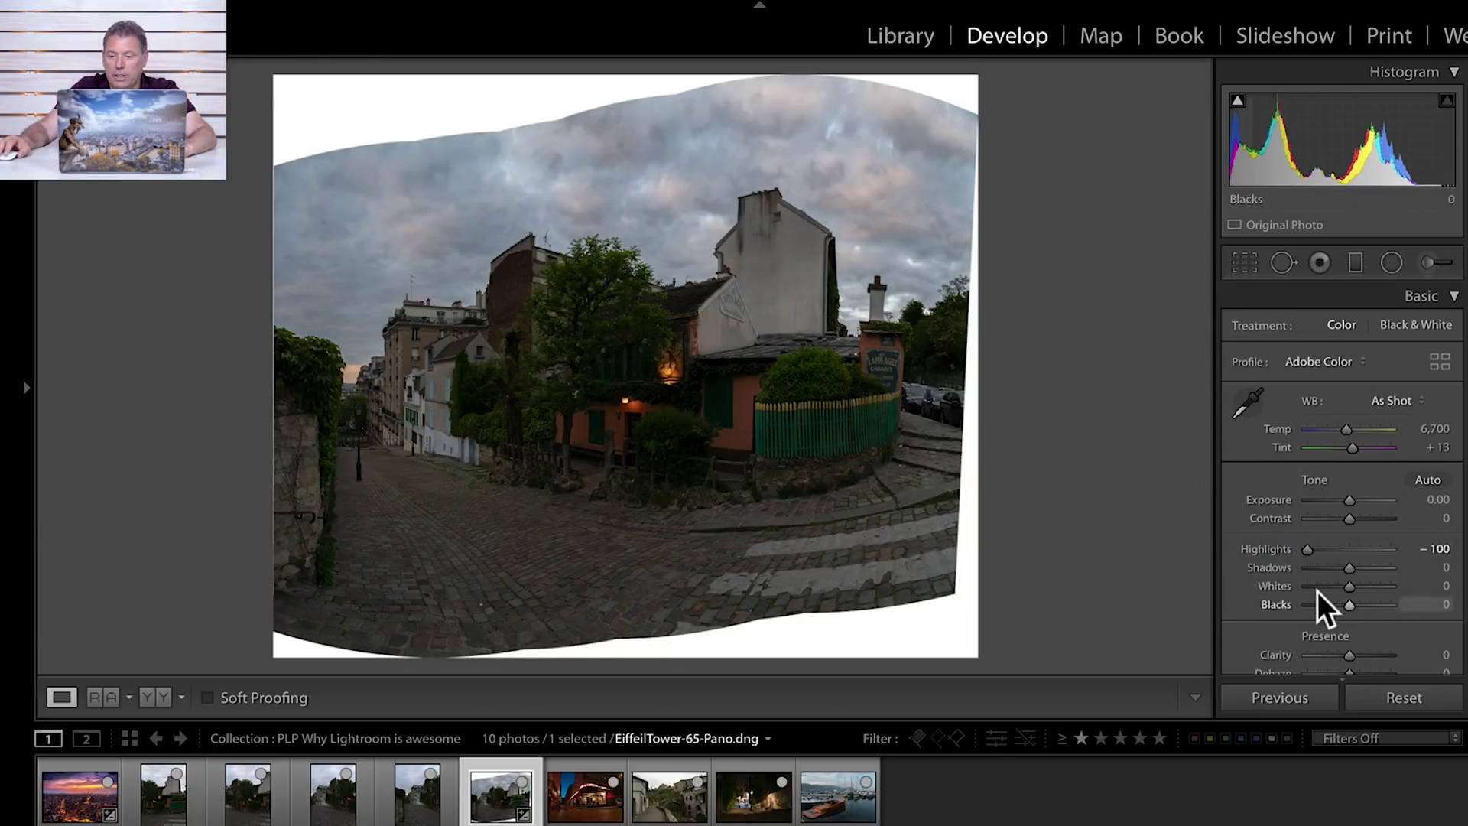
mouse_move(1363, 567)
left_mouse_down()
mouse_move(1396, 569)
mouse_move(1321, 602)
mouse_move(1364, 584)
left_mouse_up()
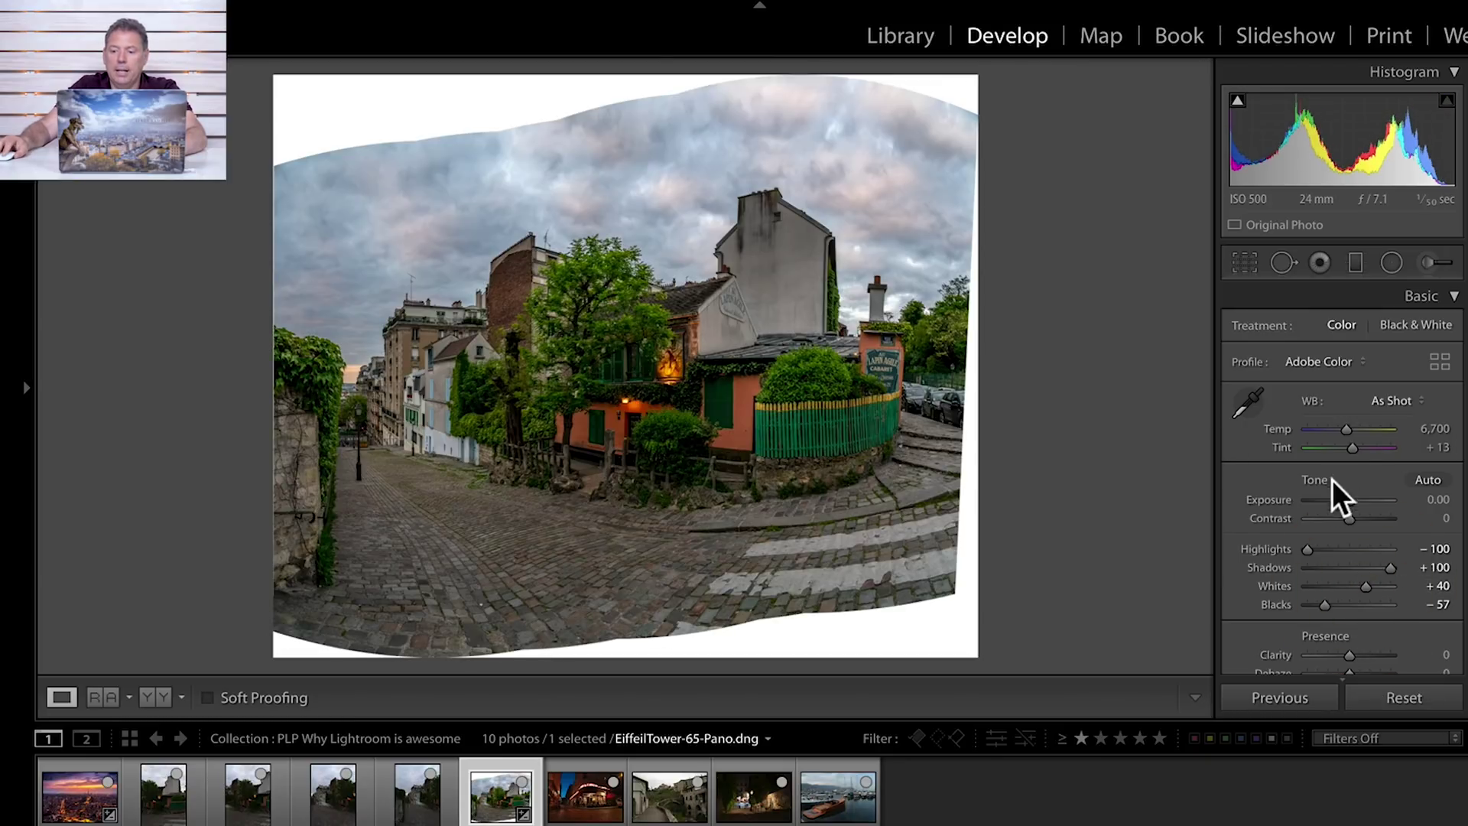
left_click_drag(1347, 498, 1343, 495)
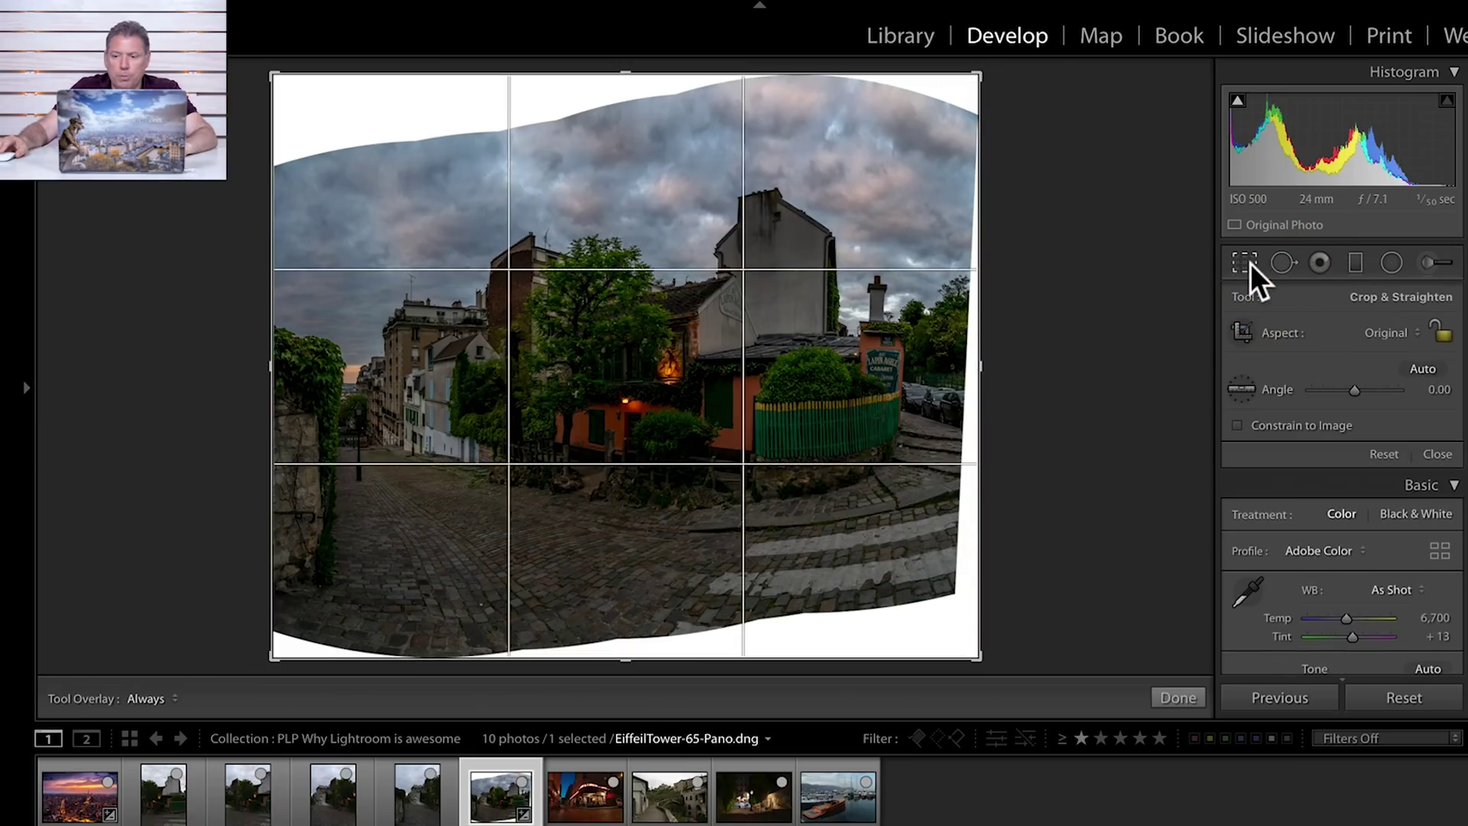
Crop the white warped edges off all four sides, then raise Exposure to −0.55
left_click_drag(630, 72, 616, 125)
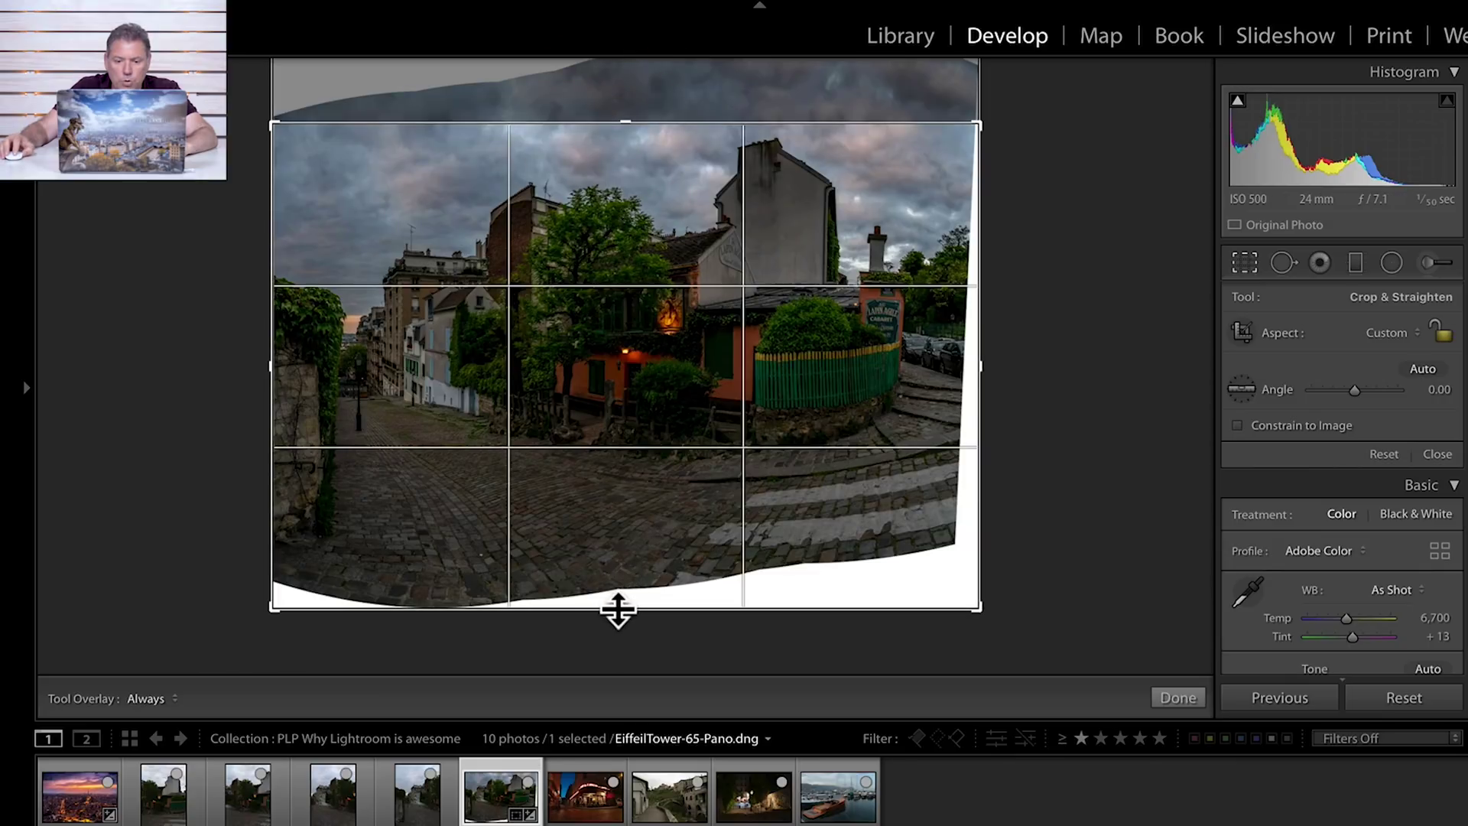
left_click_drag(617, 609, 629, 541)
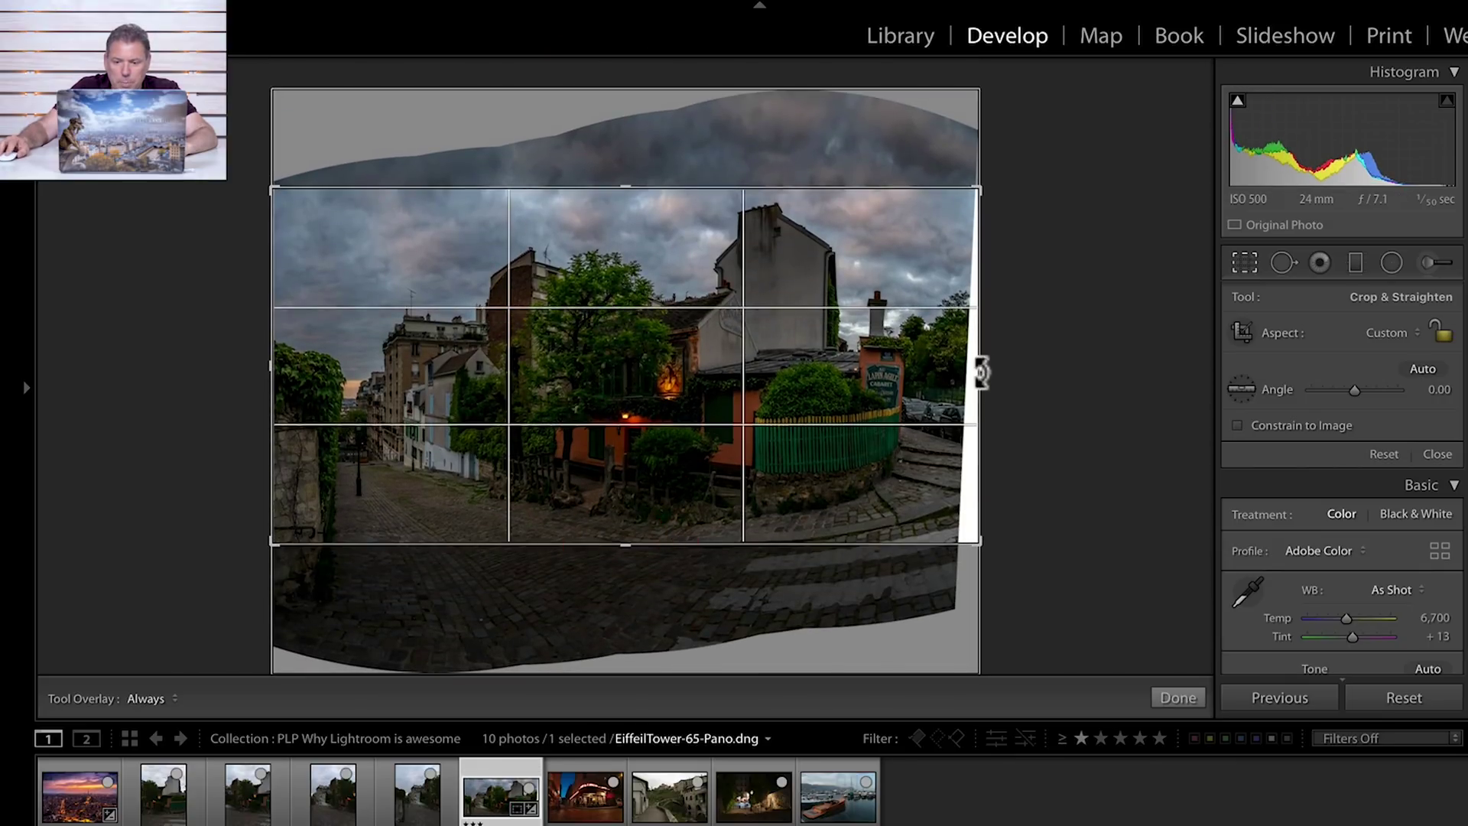
left_click_drag(977, 370, 947, 370)
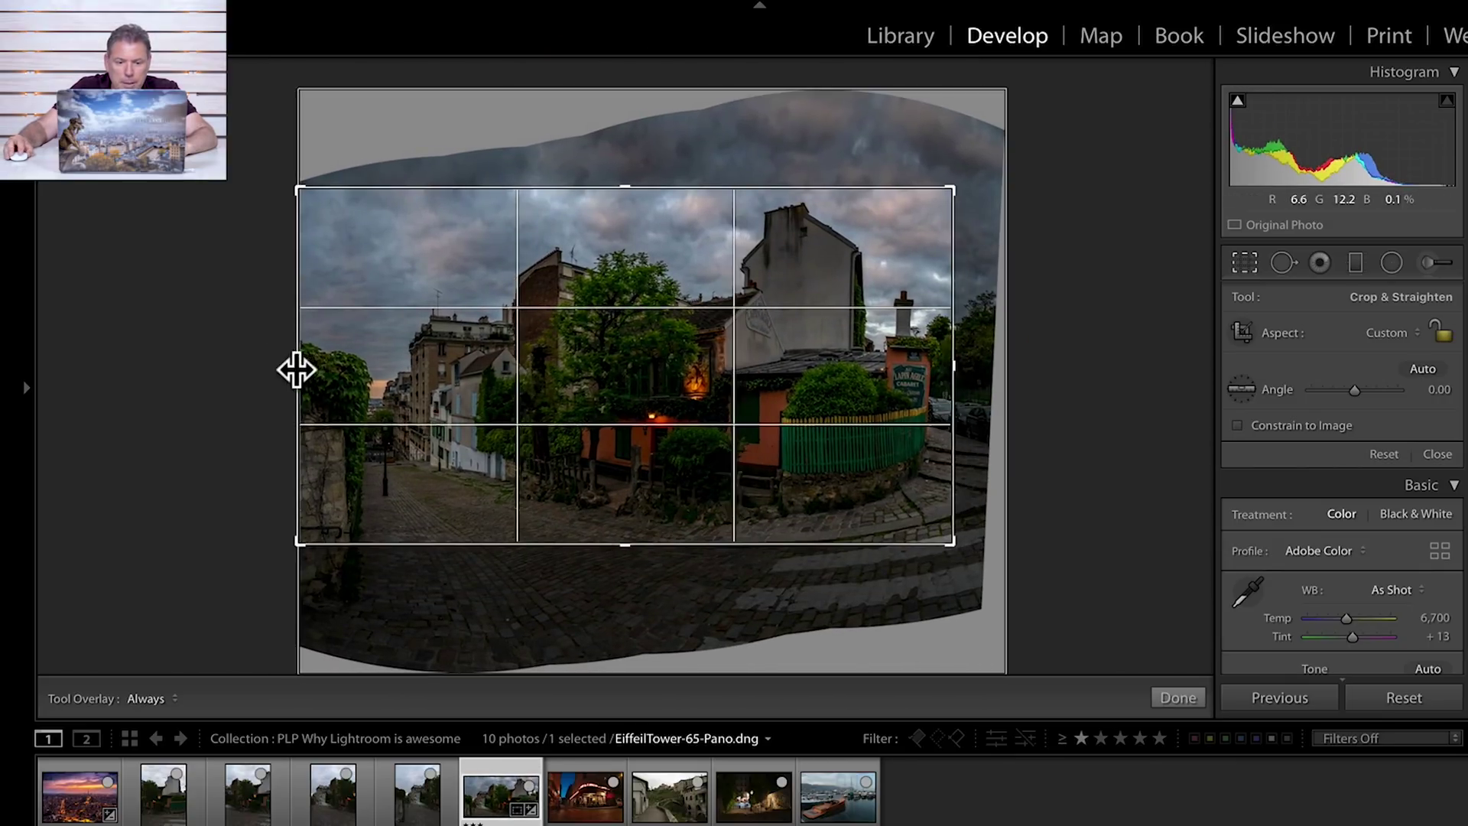
left_click_drag(295, 370, 315, 370)
key("Return")
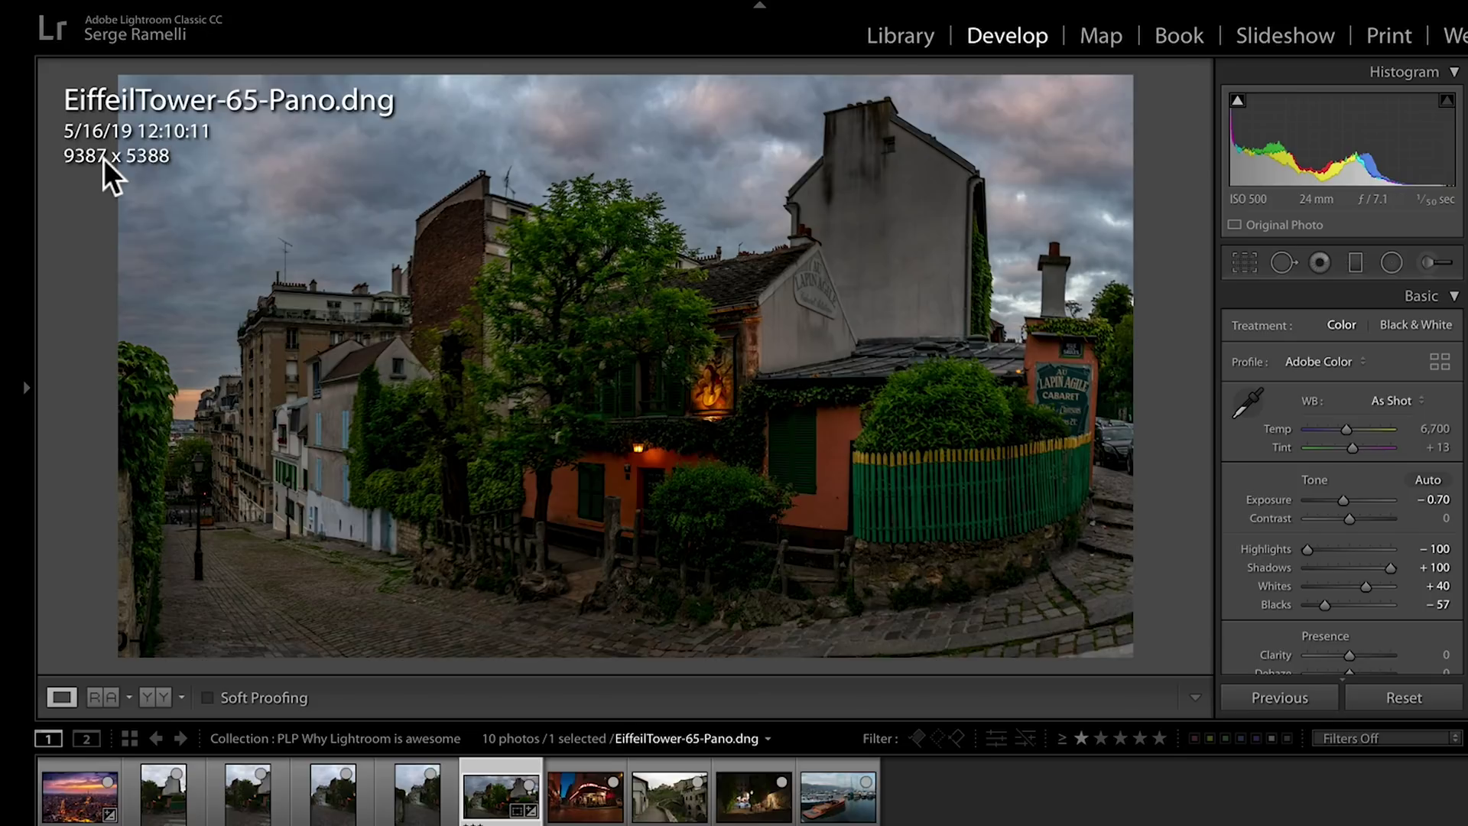
key("i")
key("i")
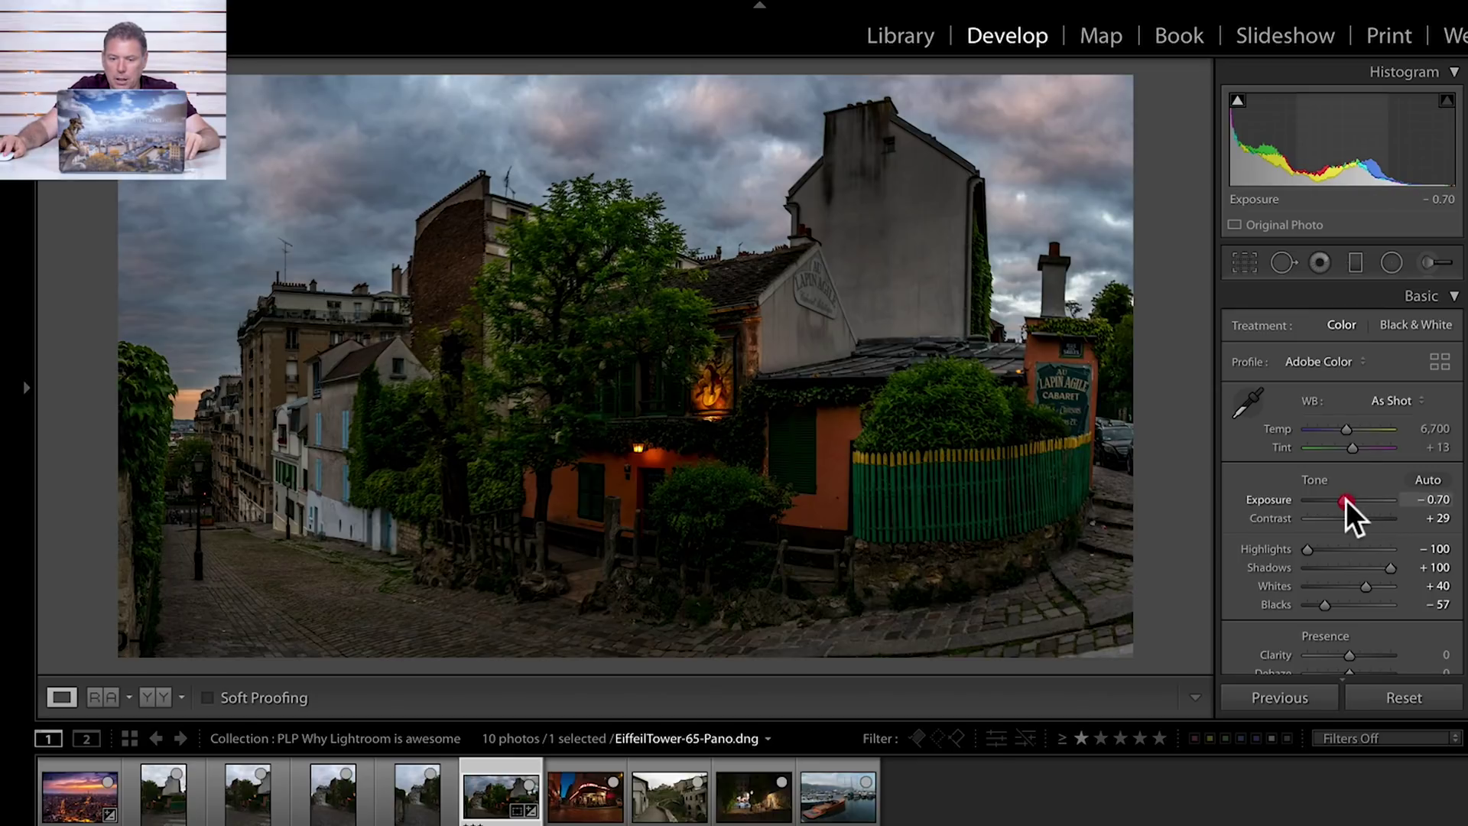
left_click_drag(1345, 498, 1347, 499)
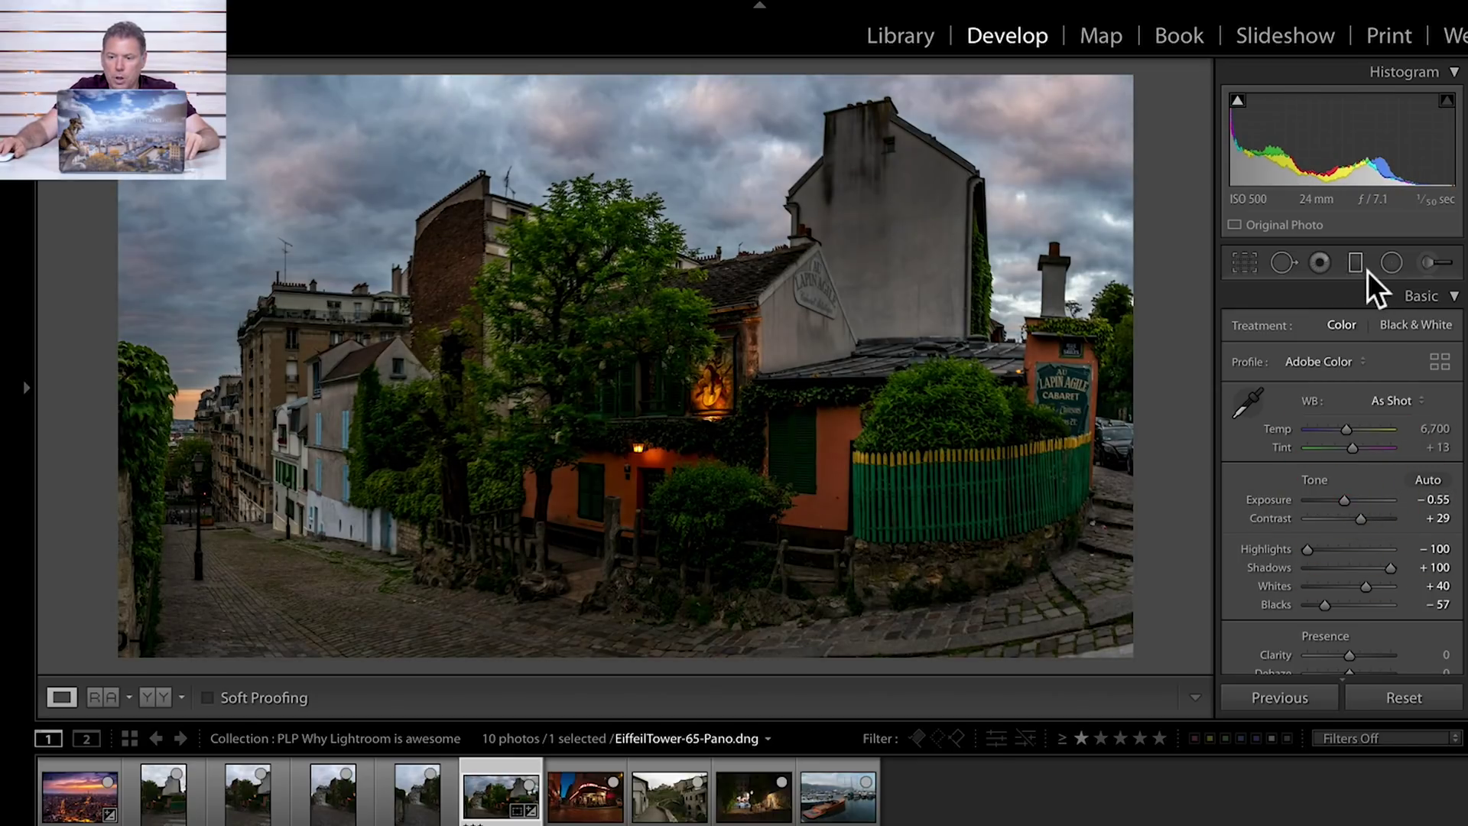
Draw a graduated filter over the sky, darkening its exposure and tinting it toward magenta
left_click(1352, 264)
left_click_drag(583, 112, 590, 360)
left_click(1341, 399)
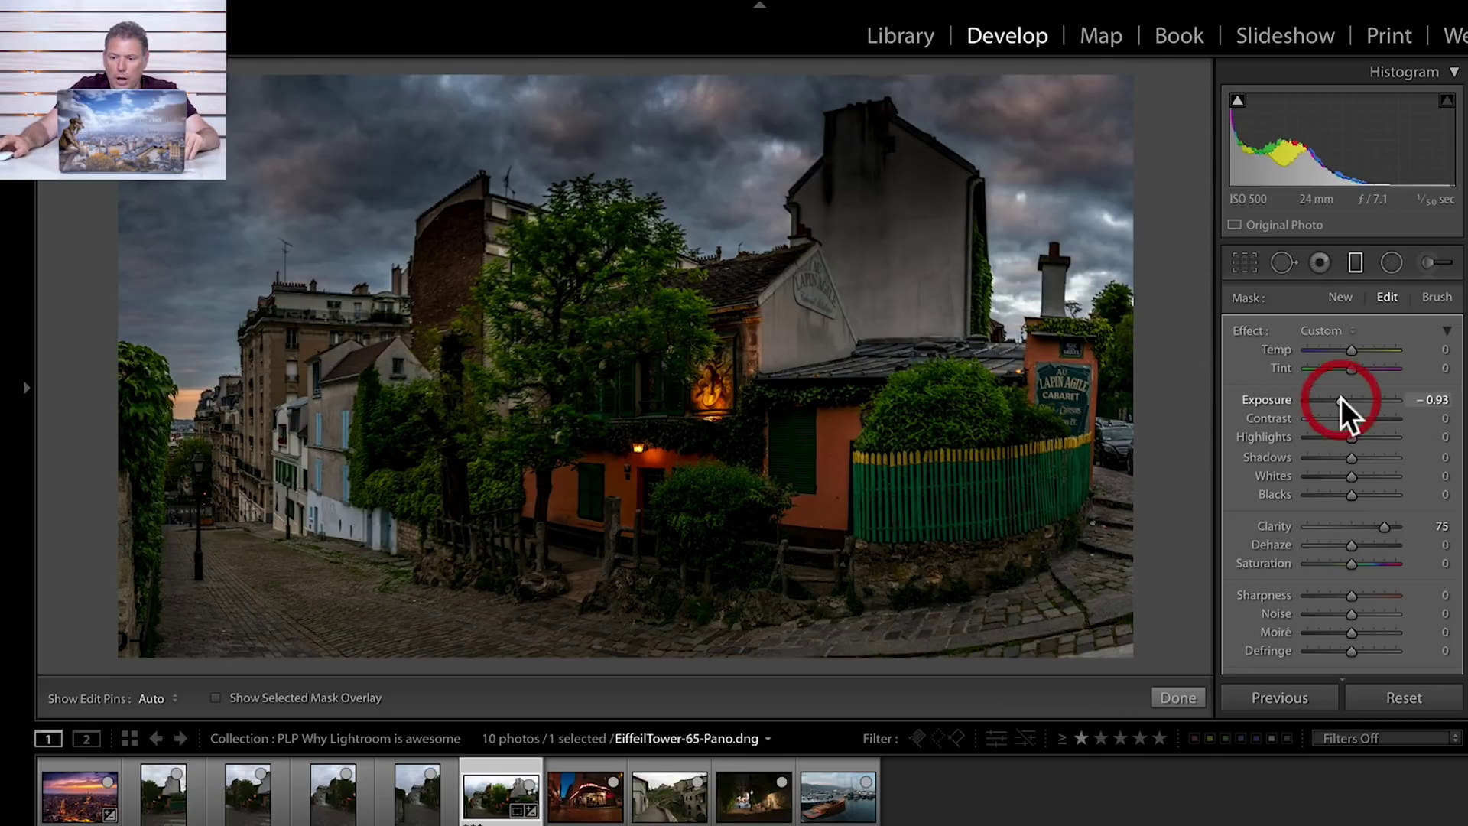
left_click_drag(590, 237, 593, 259)
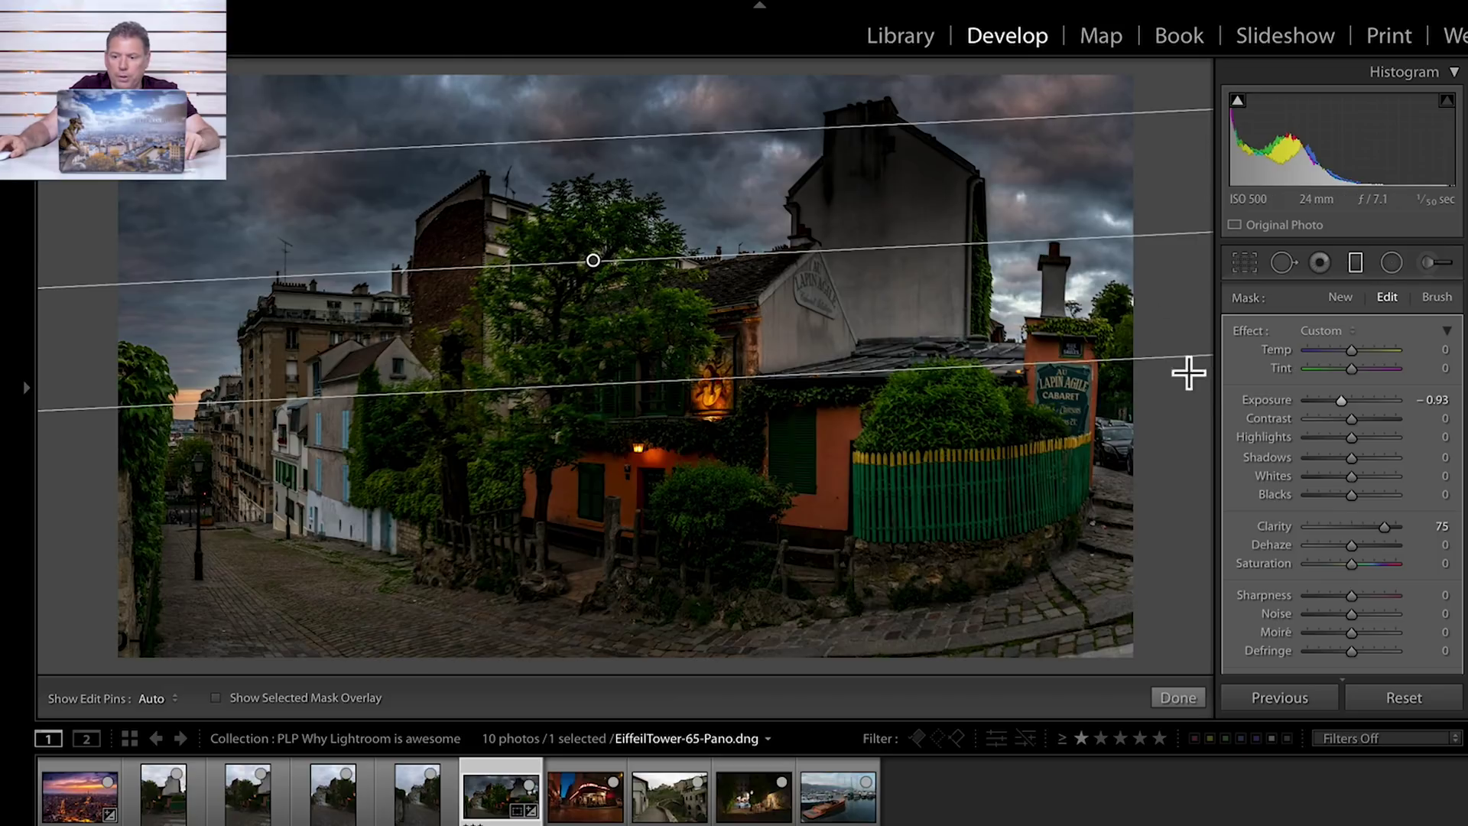
left_click_drag(1355, 369, 1356, 369)
Limit the sky gradient with a Luminance range mask of 64/100
scroll(1351, 535, "down", 3)
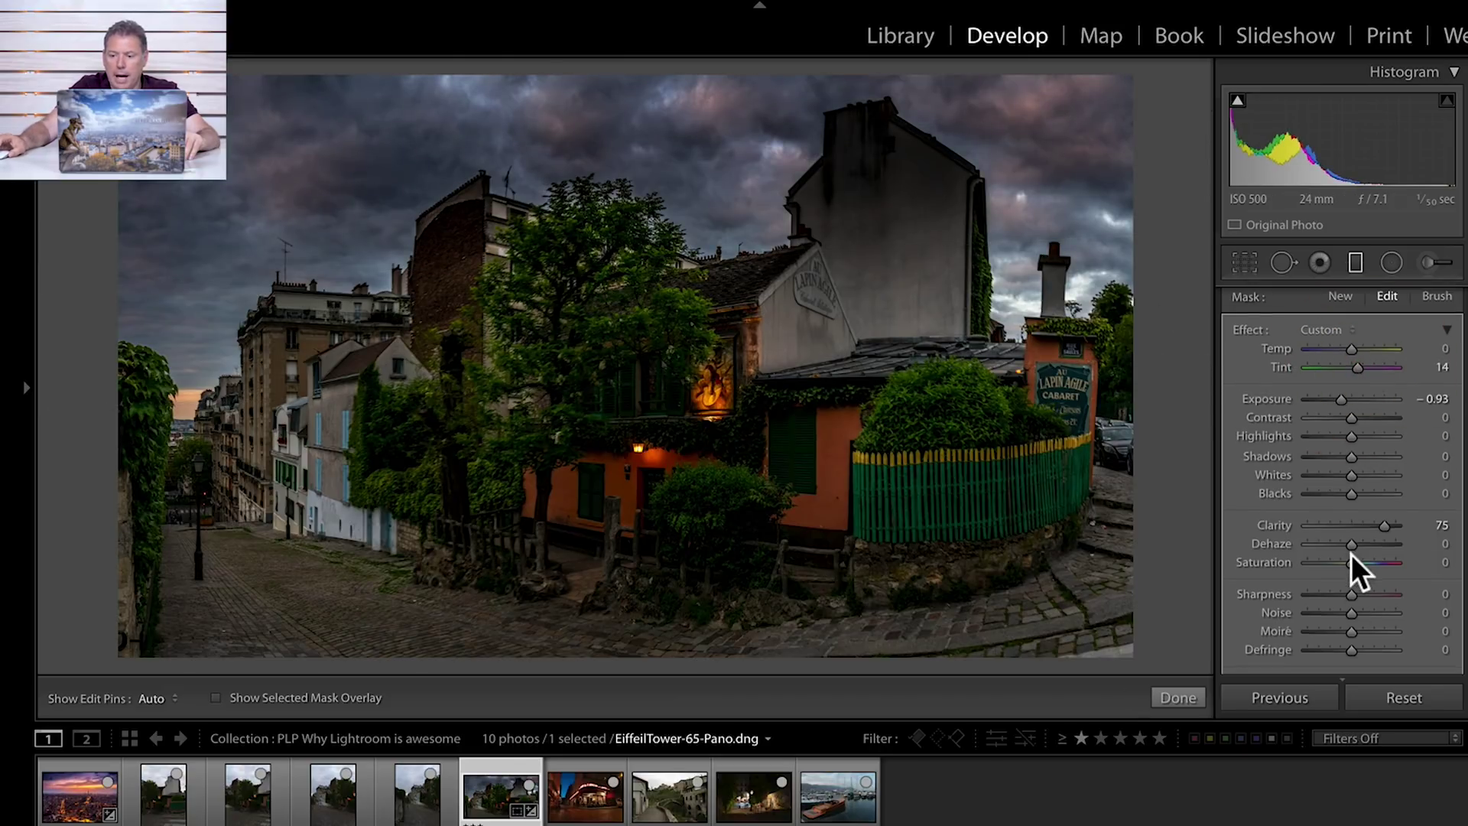
scroll(1325, 524, "down", 3)
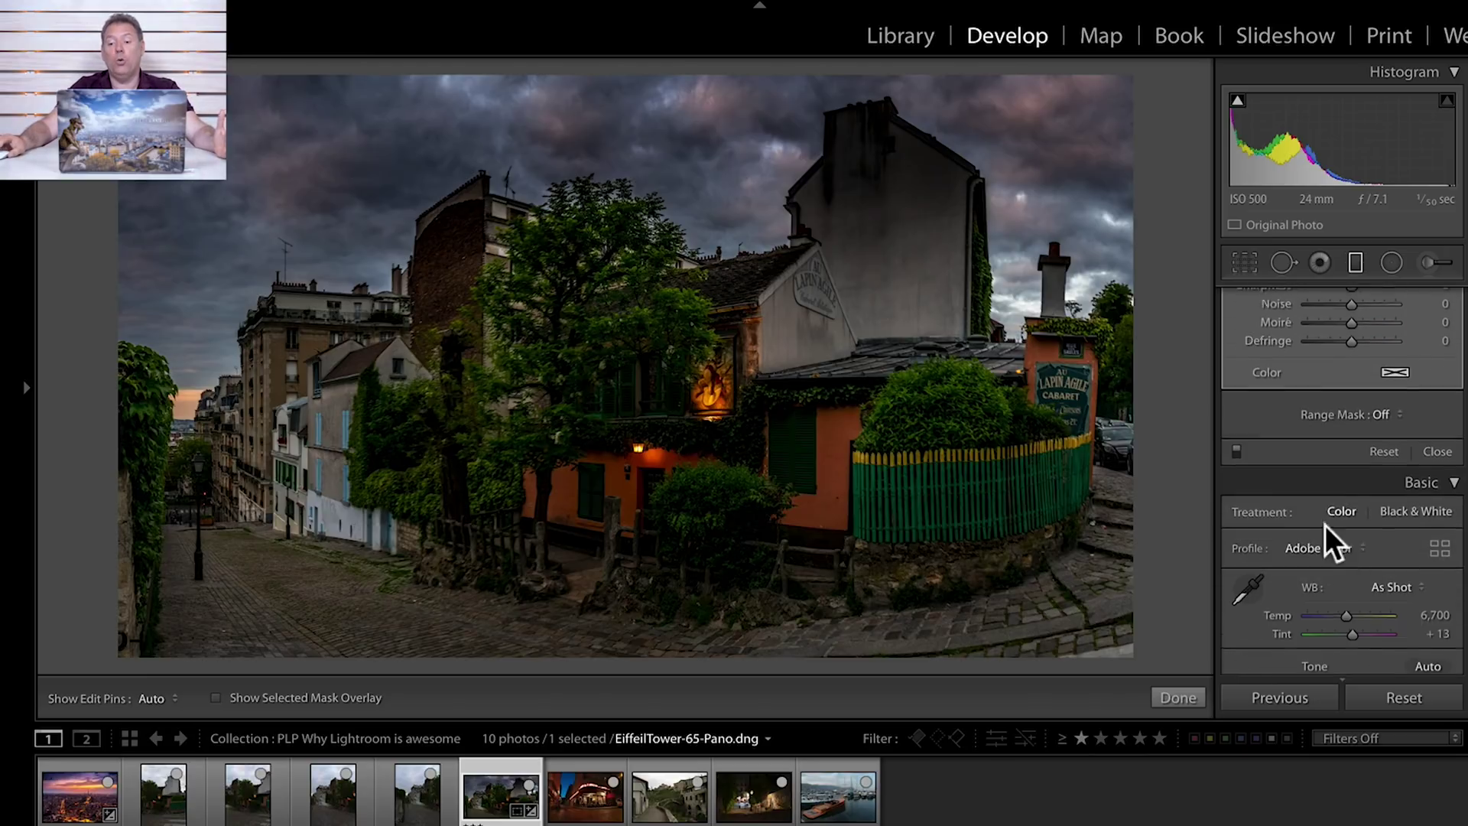
left_click(1396, 425)
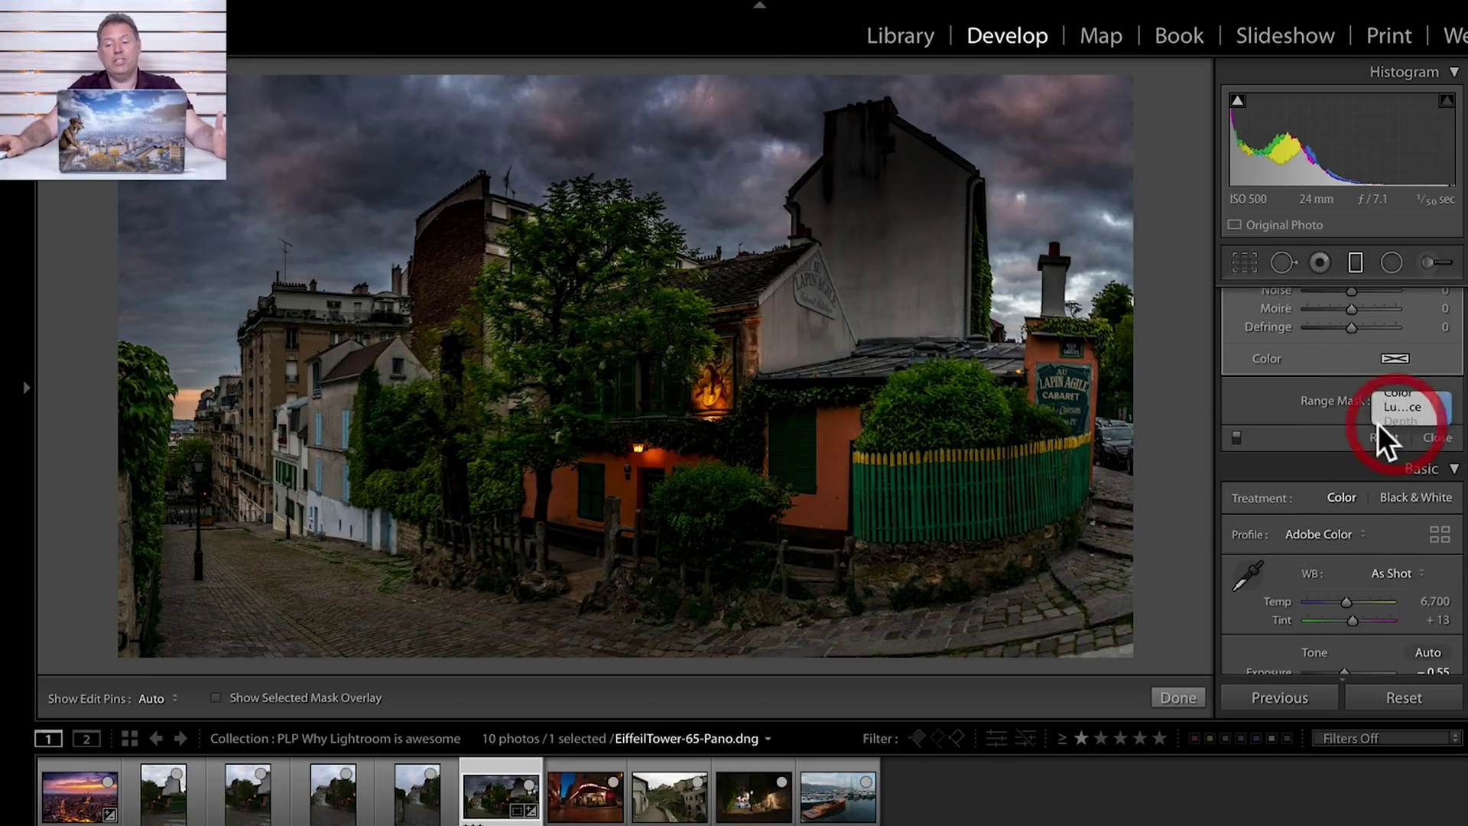
left_click_drag(1309, 457, 1370, 454)
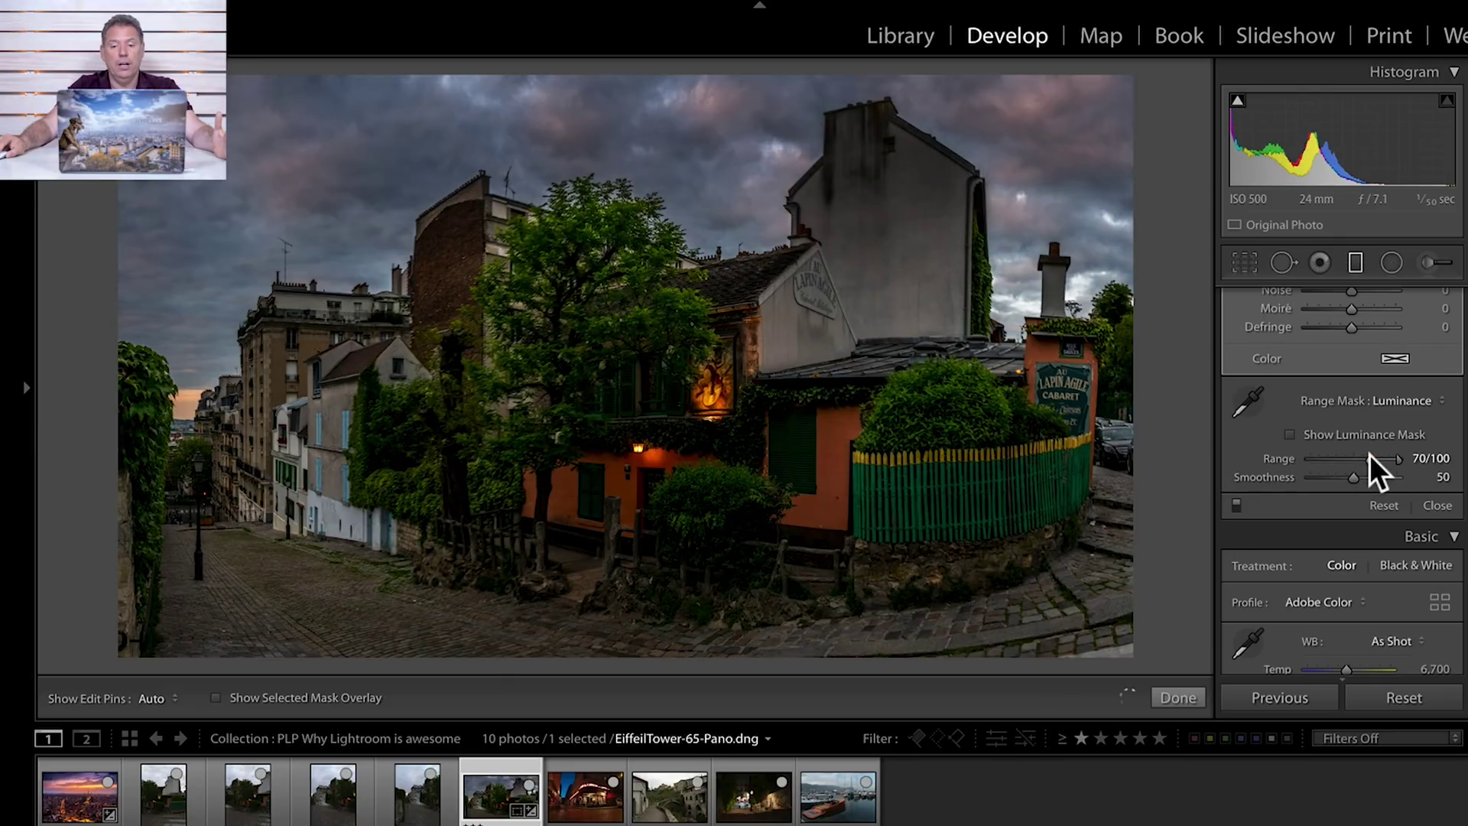
left_click_drag(1369, 454, 1364, 456)
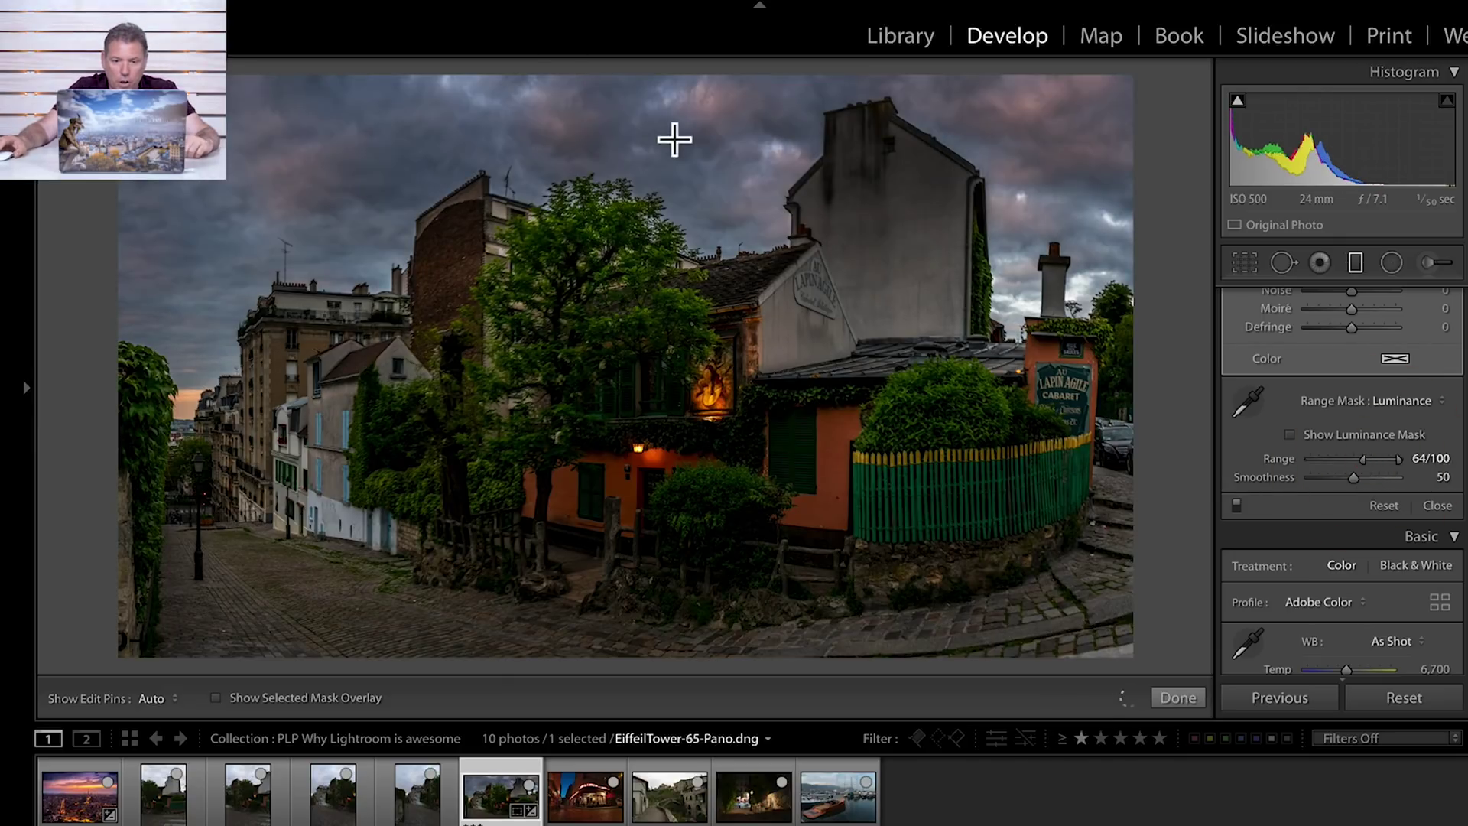
Set the gradient's Exposure to −0.67, add a second gently angled gradient, and finish
scroll(1295, 419, "up", 10)
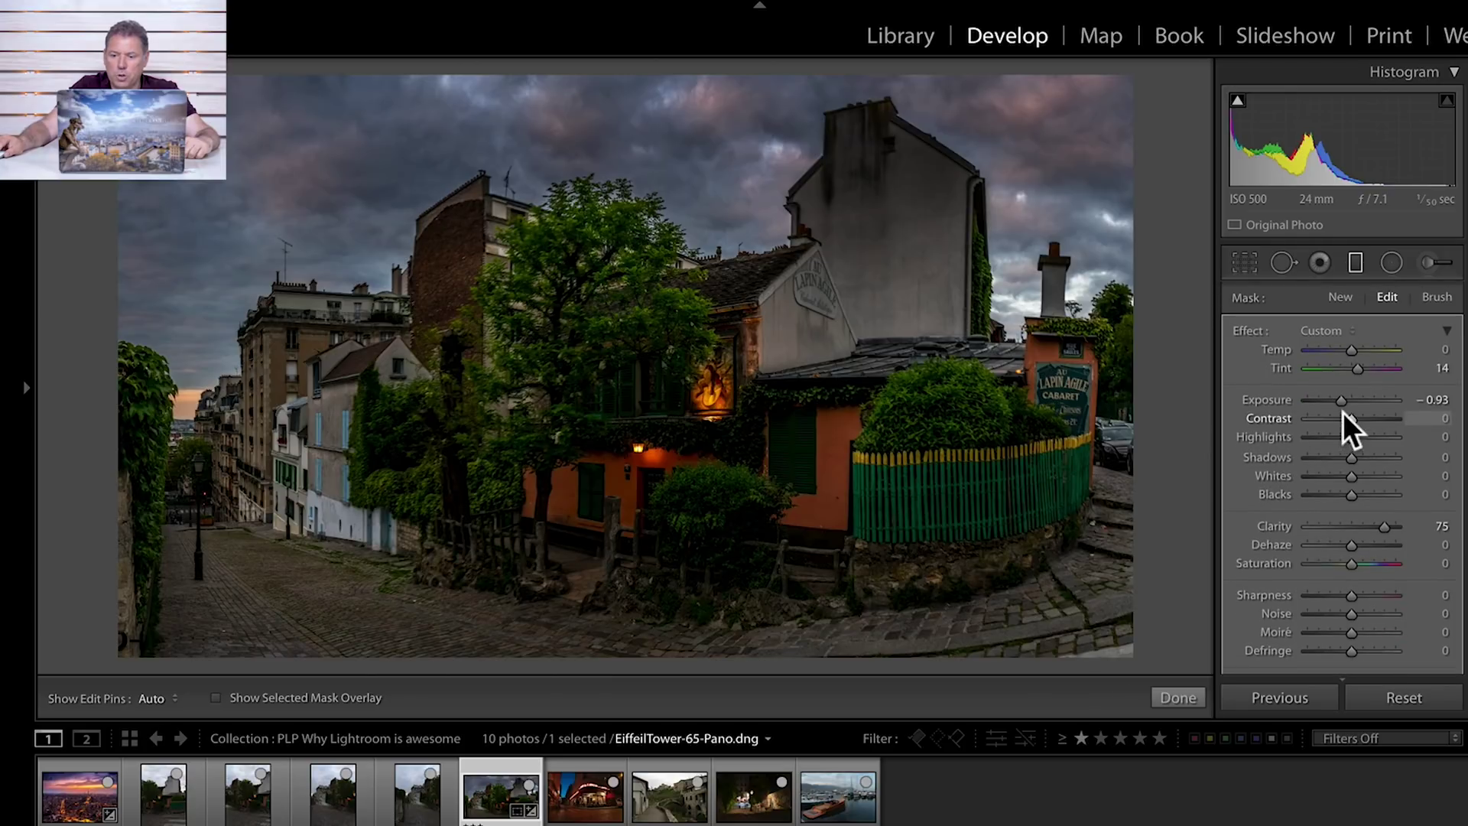
left_click(1345, 400)
left_click_drag(1345, 401, 1347, 400)
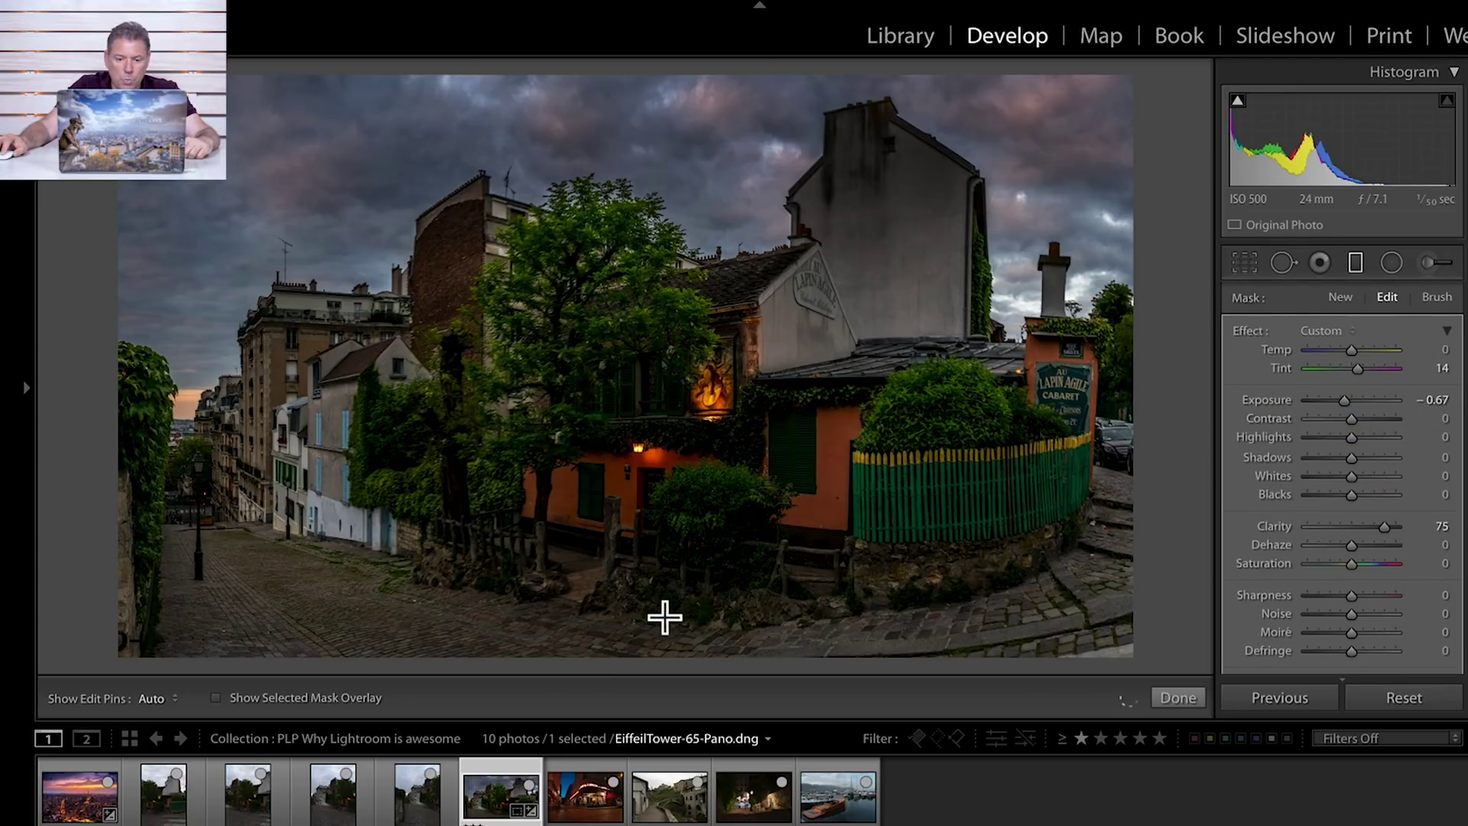
left_click_drag(648, 620, 663, 557)
left_click_drag(650, 462, 643, 666)
left_click(1178, 697)
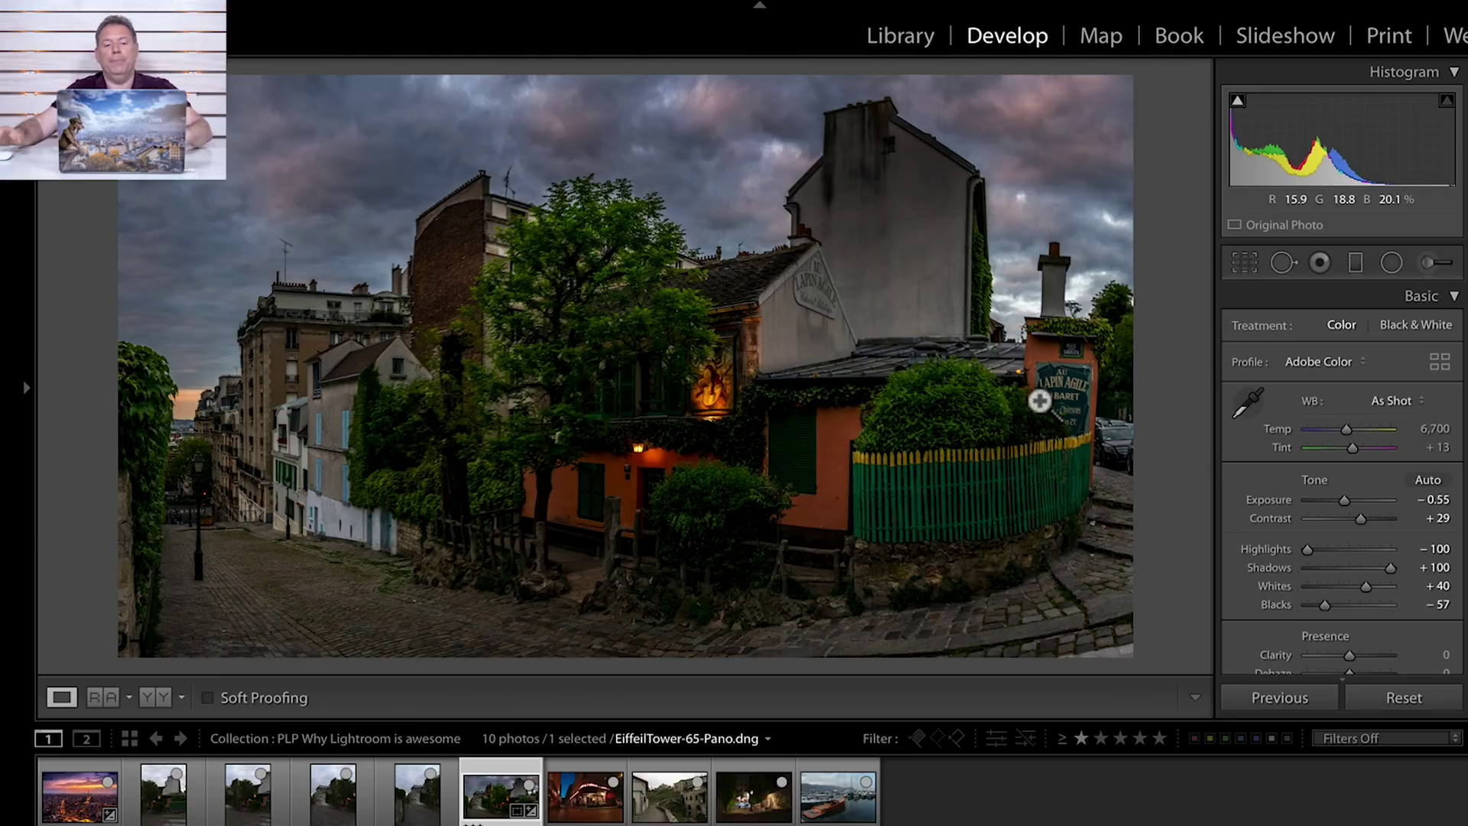
Draw a radial filter over the cabaret's glowing sign: Exposure 0.94, Shadows 100, Highlights -61
left_click(1387, 262)
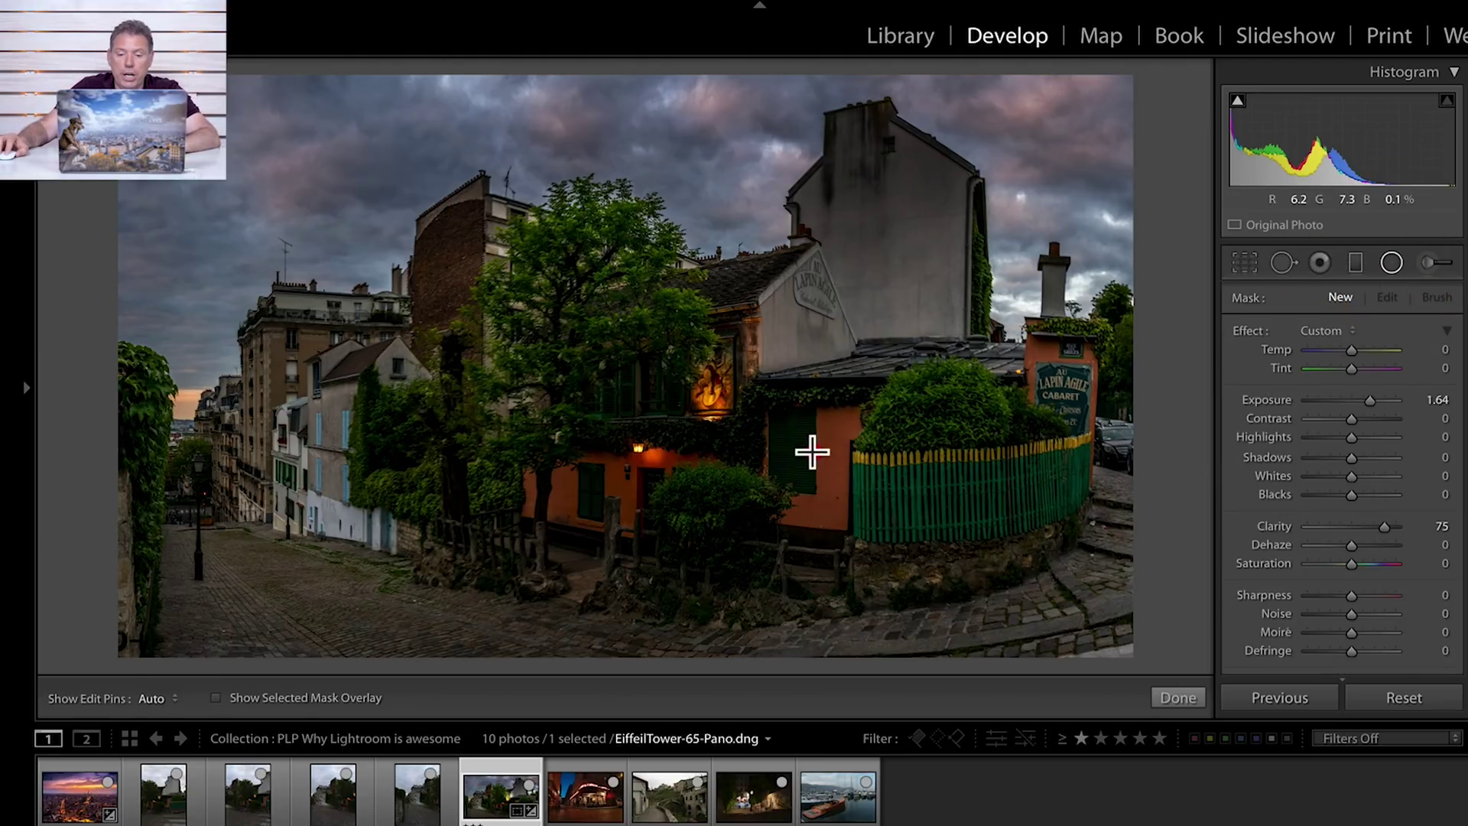
left_click_drag(712, 361, 662, 399)
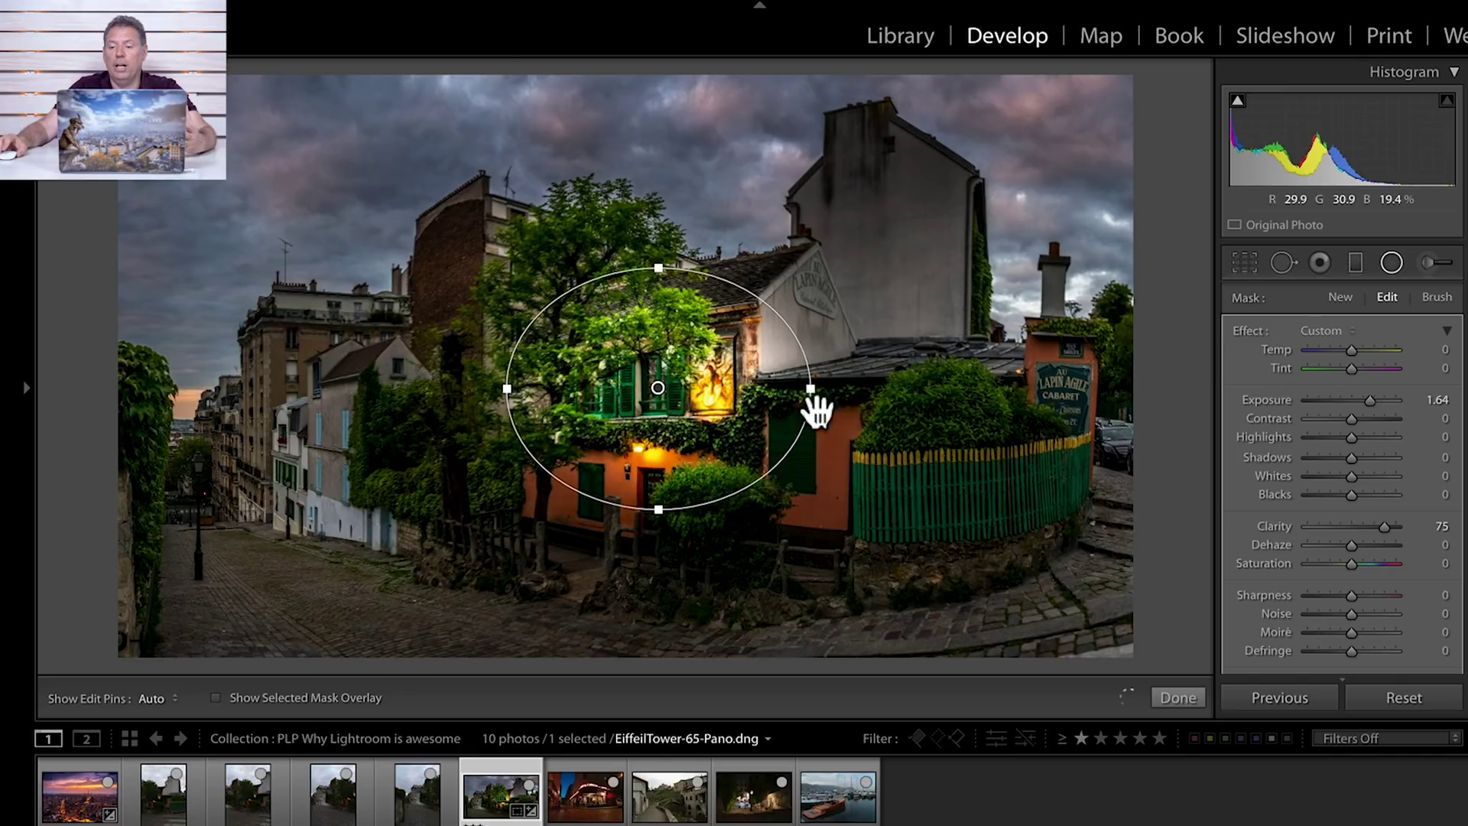
double_click(1259, 331)
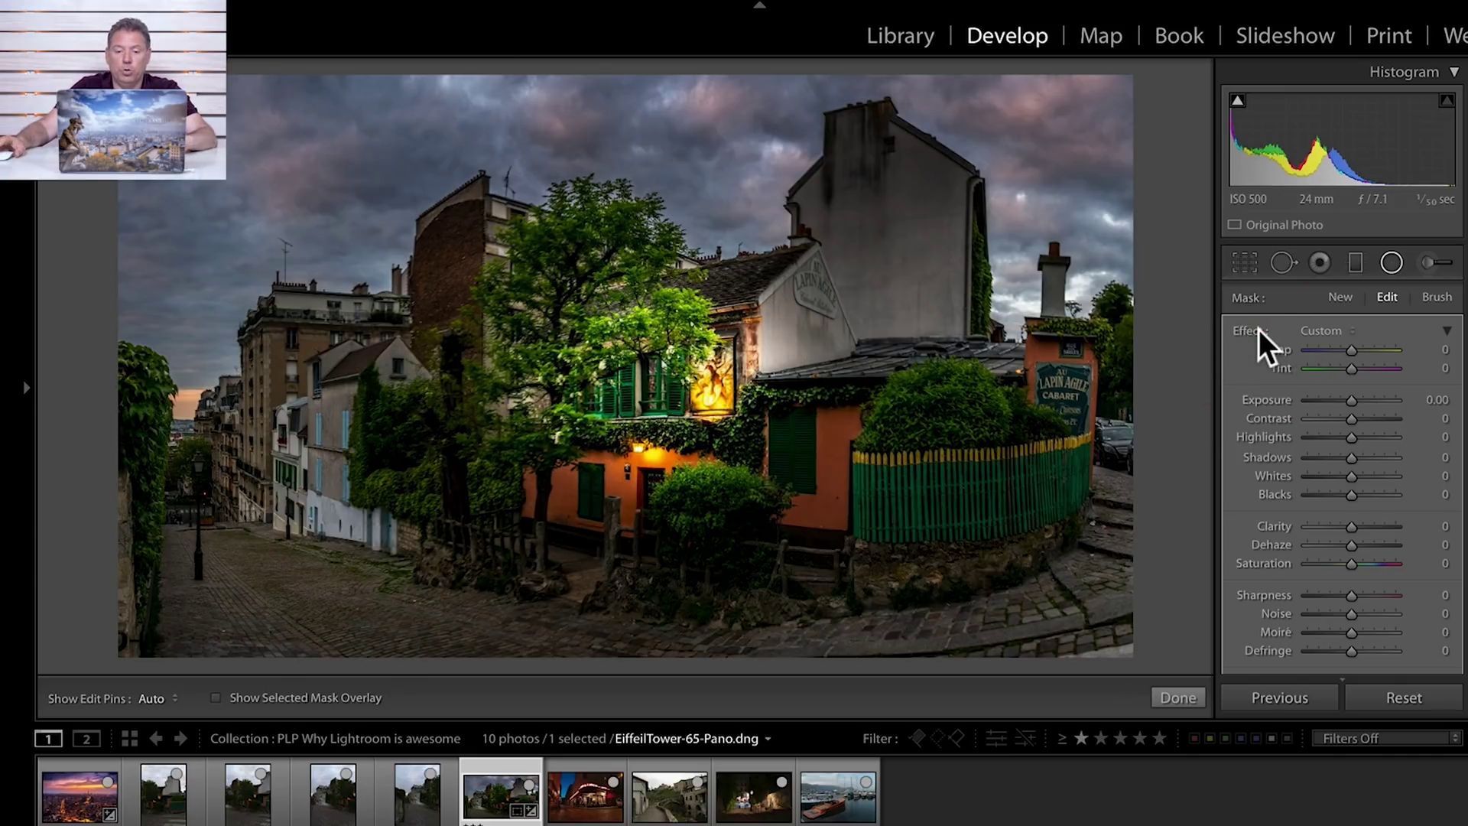
left_click(1376, 457)
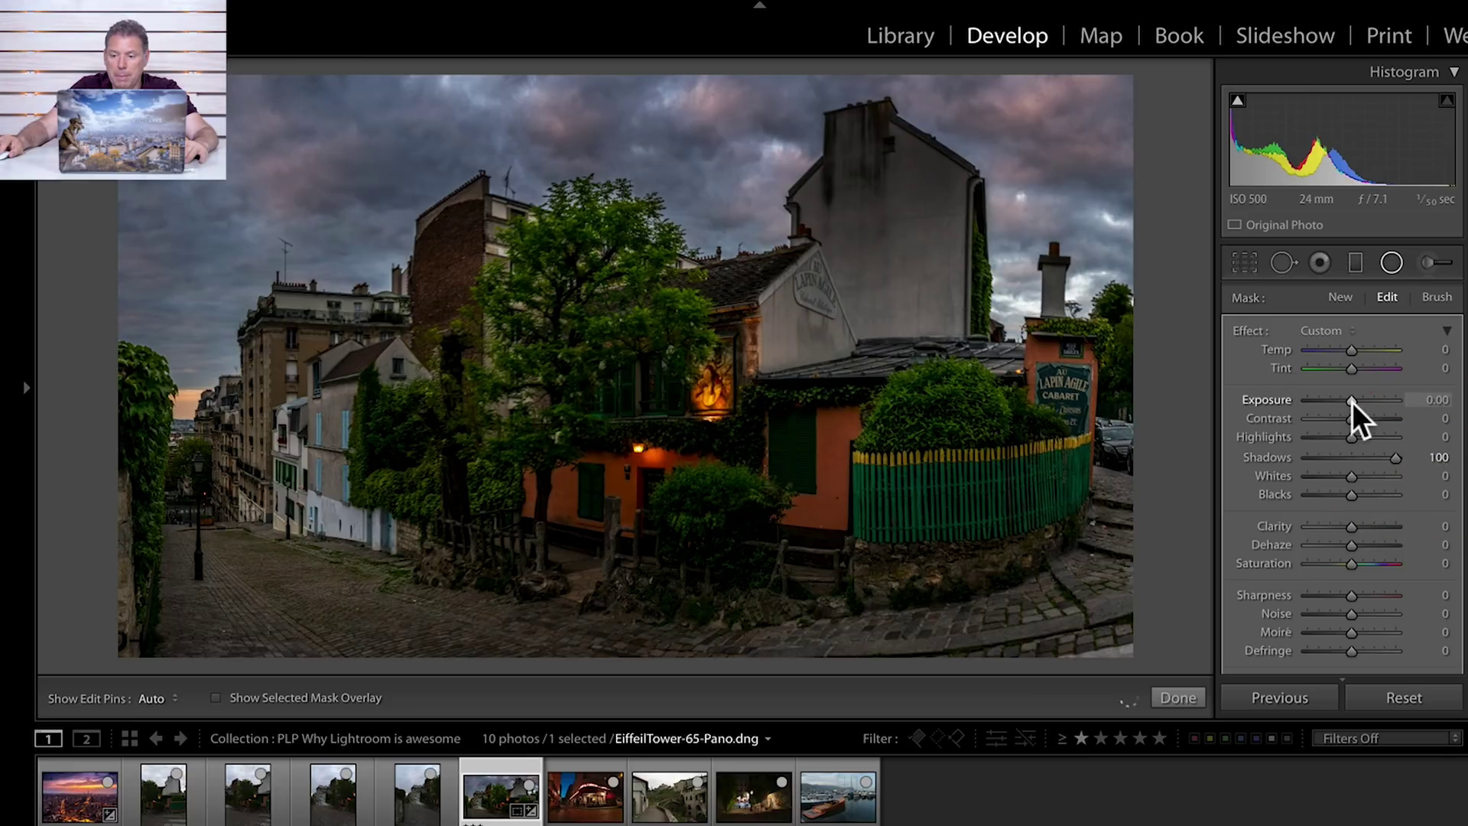
left_click_drag(1351, 401, 1363, 400)
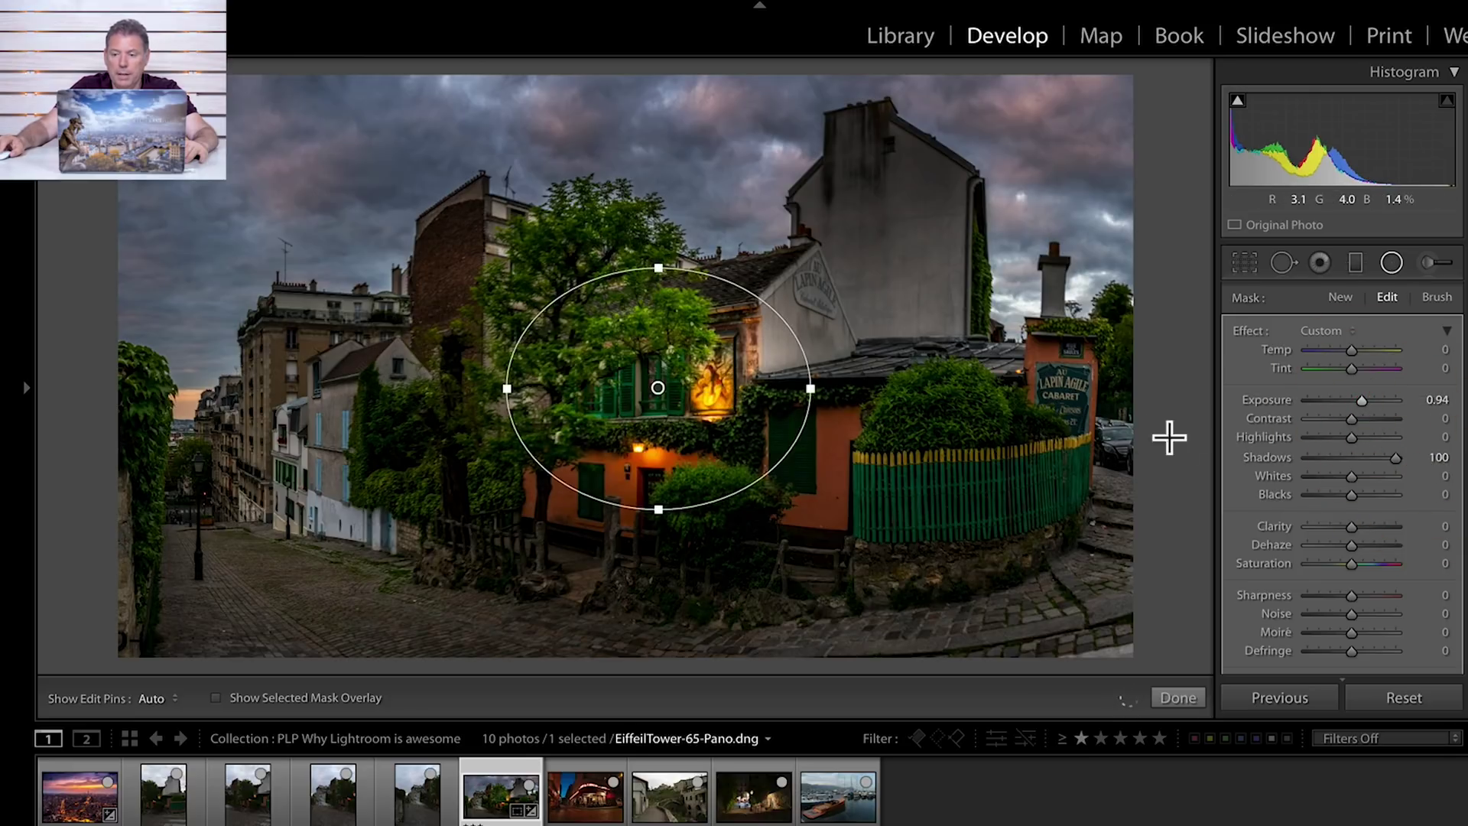
left_click(1324, 438)
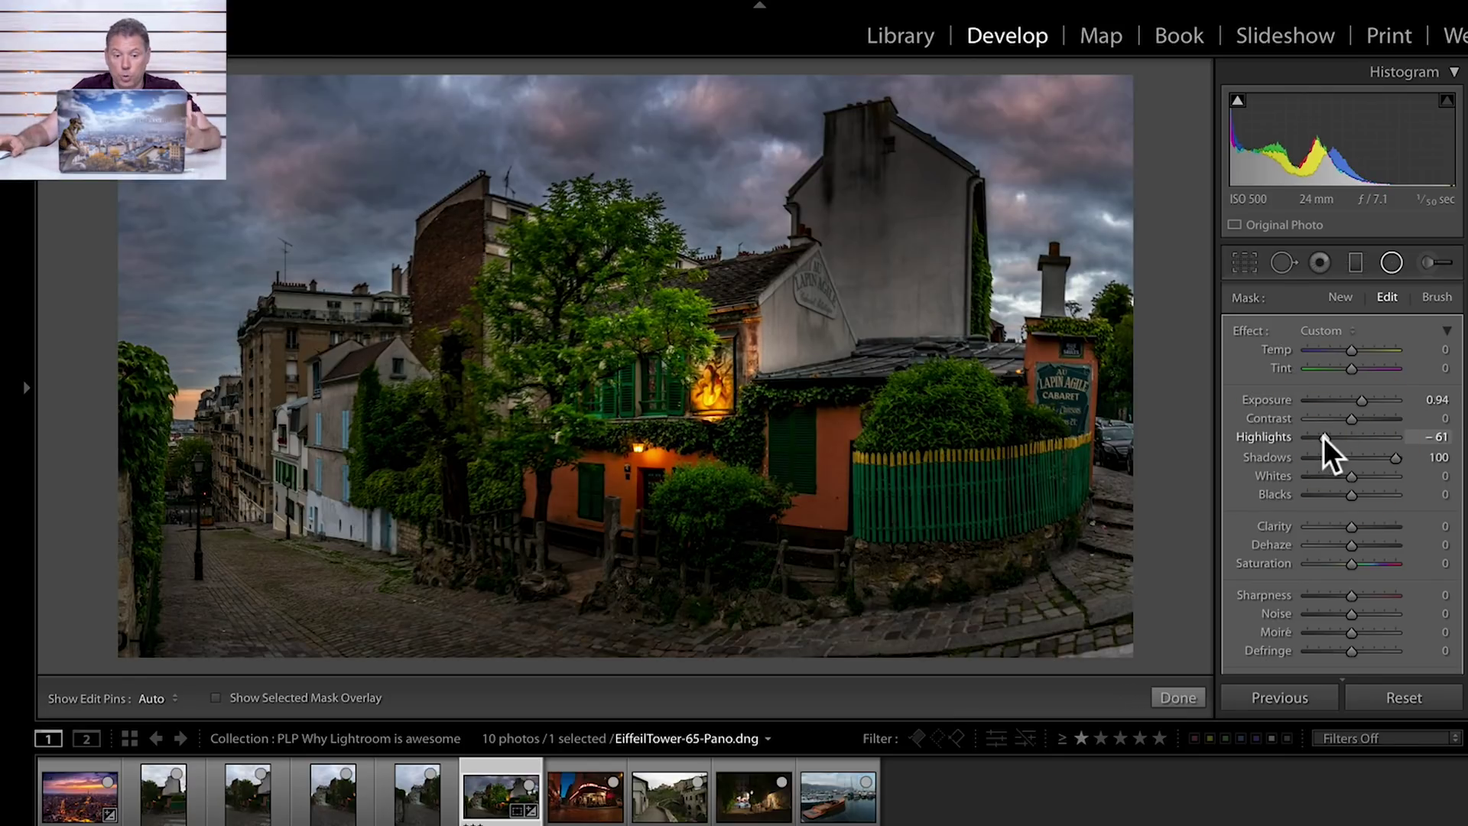
mouse_move(652, 435)
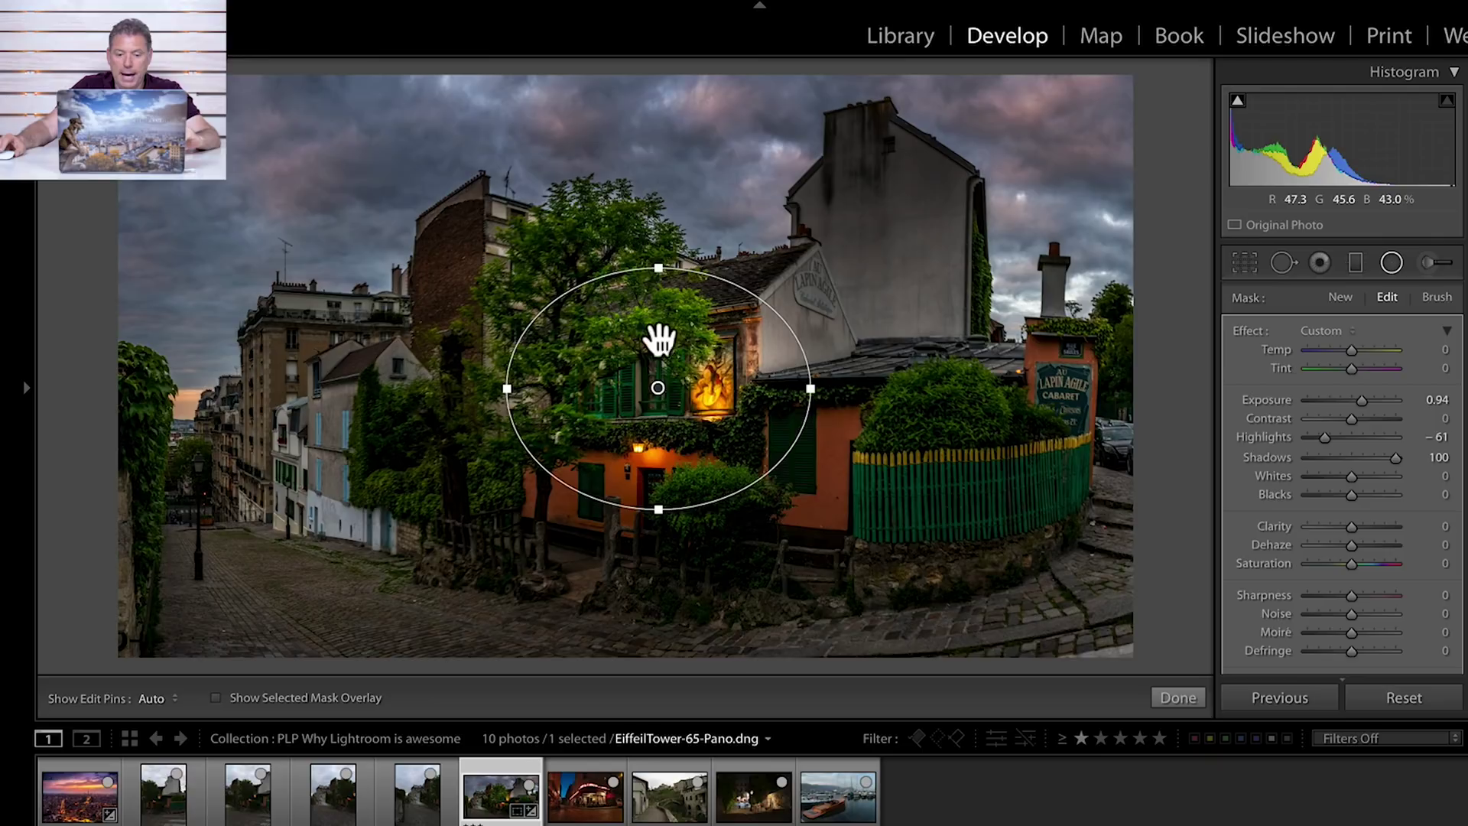
right_click(659, 391)
Duplicate the oval onto the lower-left tree base and lower its Shadows to 24
left_click(679, 396)
left_click_drag(656, 388, 522, 507)
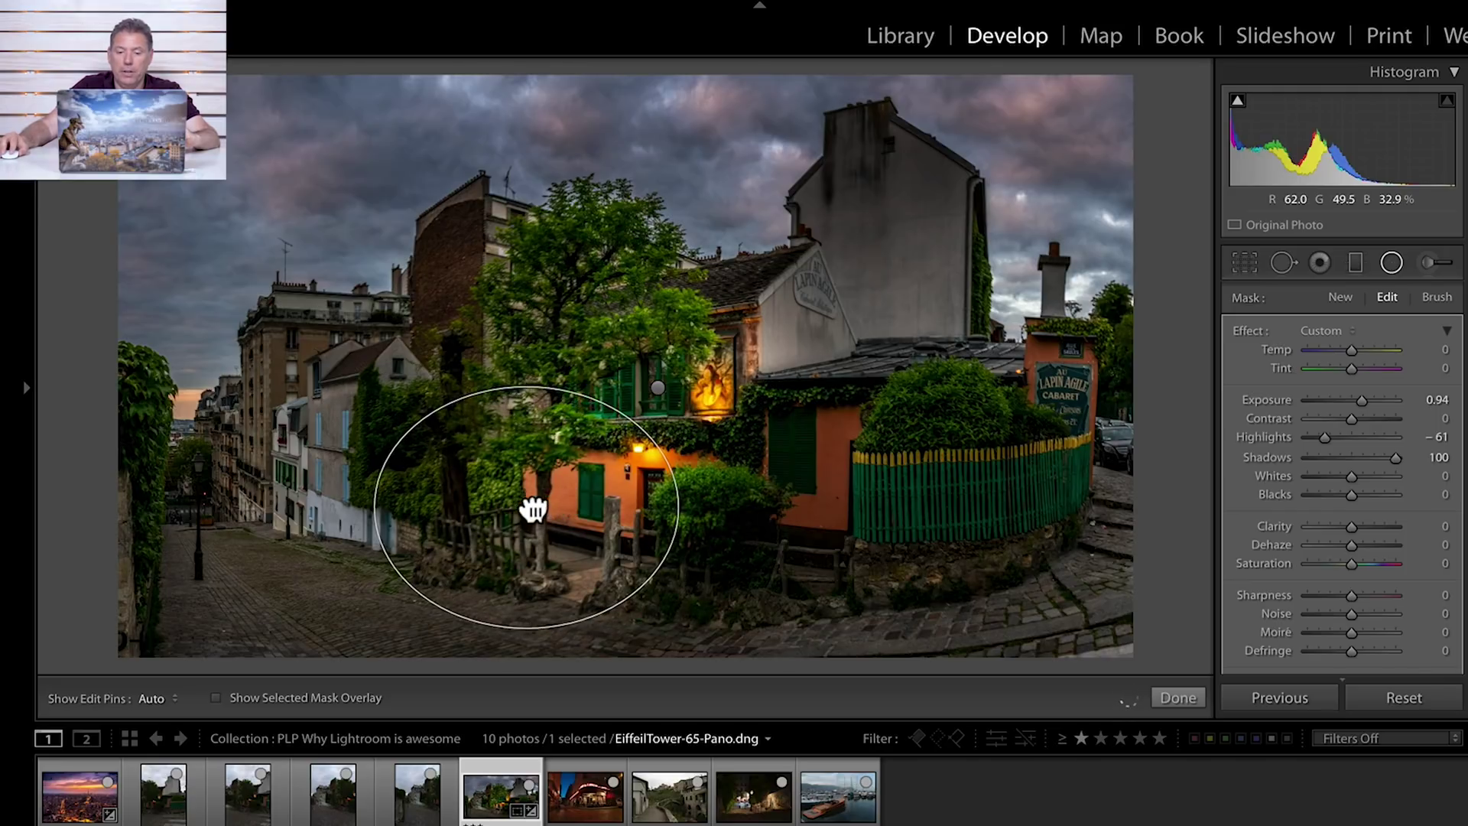
left_click(1378, 457)
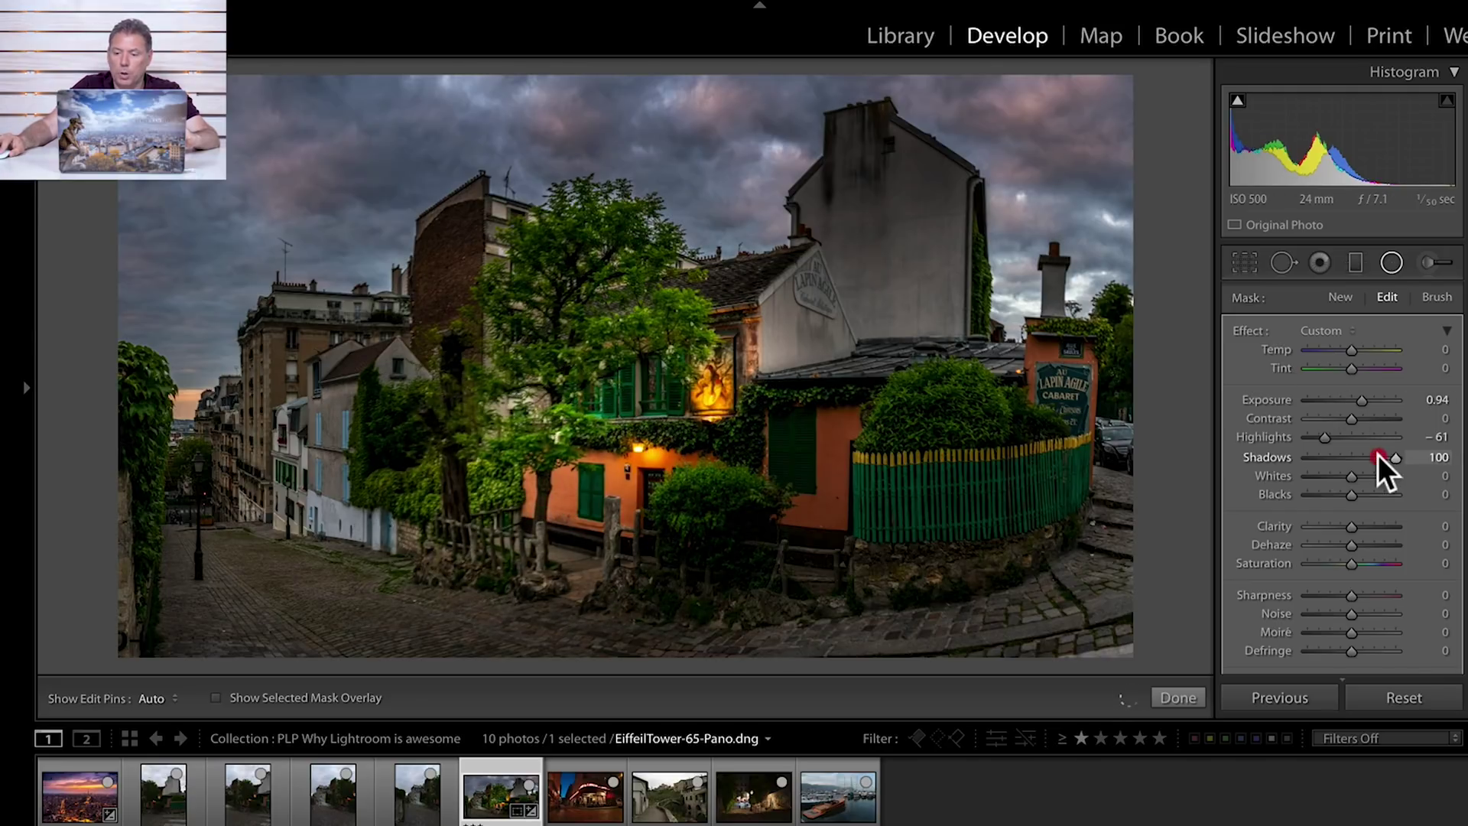
left_click_drag(1377, 454, 1356, 452)
Duplicate it again onto the right-hand green fence with slightly lower exposure
mouse_move(534, 479)
right_click(537, 479)
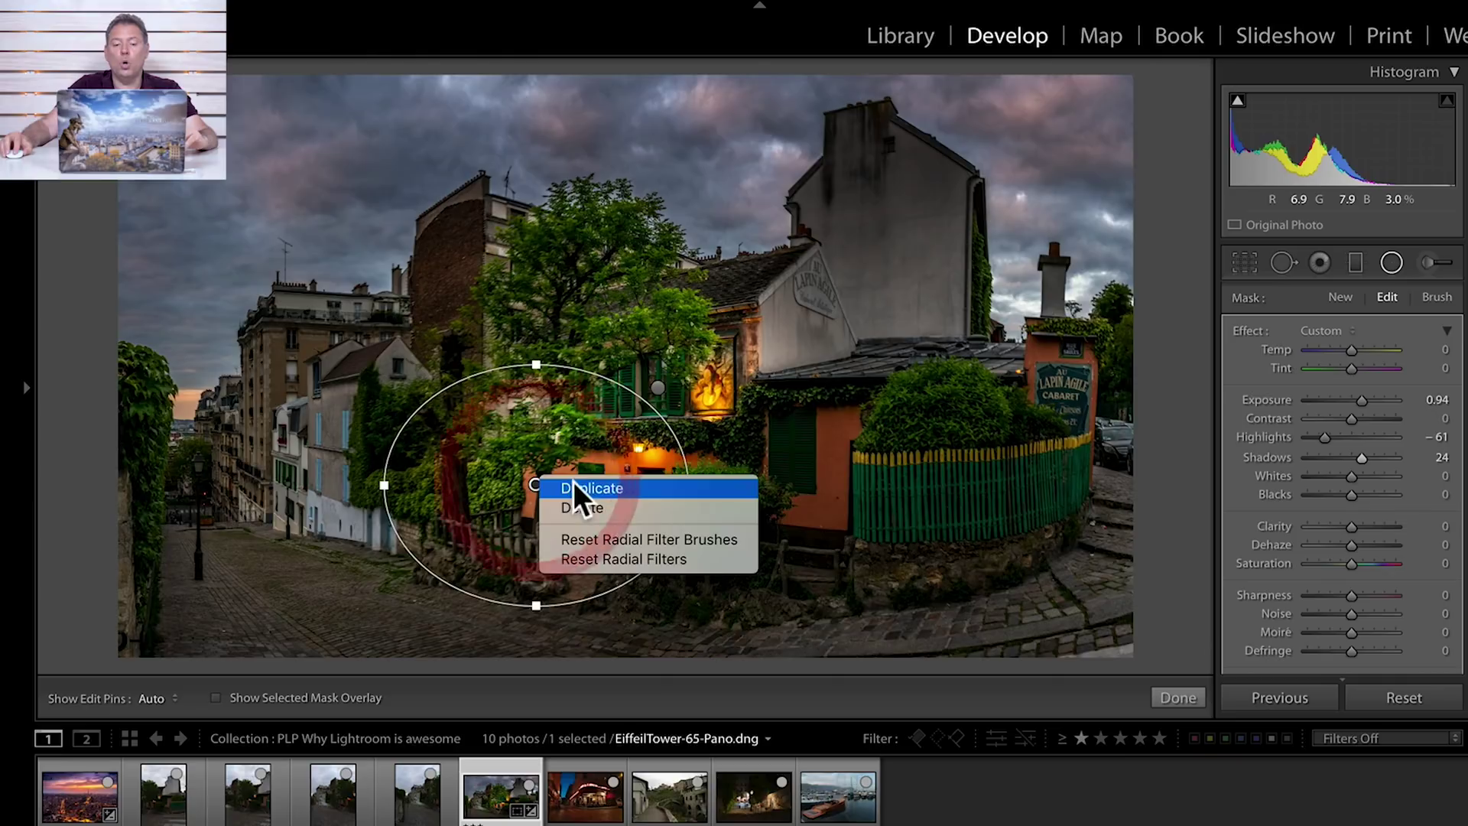
left_click(550, 483)
mouse_move(535, 484)
left_mouse_down()
mouse_move(704, 475)
mouse_move(835, 419)
left_mouse_up()
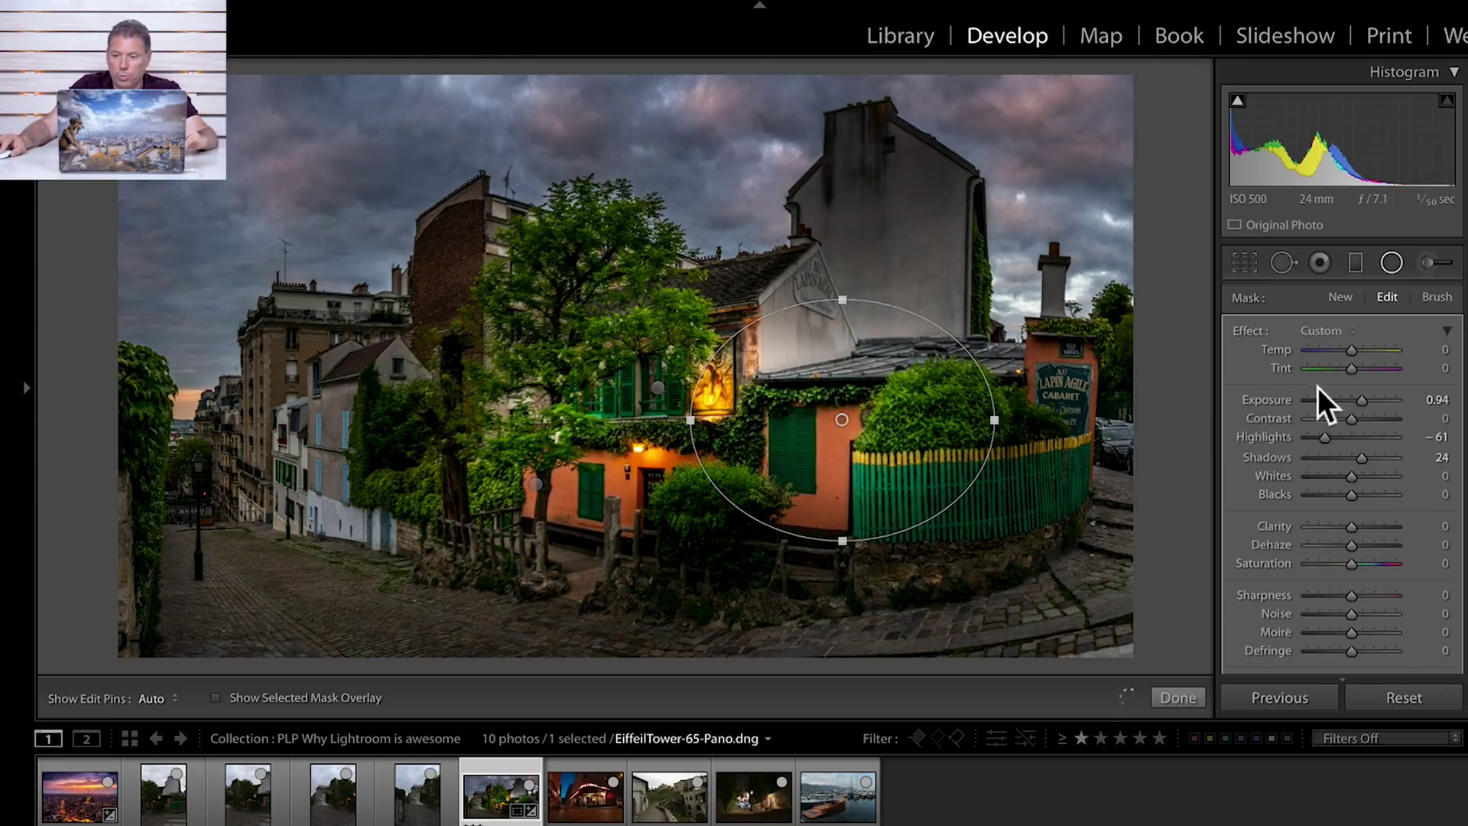
mouse_move(1362, 400)
left_mouse_down()
mouse_move(1365, 428)
mouse_move(1358, 402)
left_mouse_up()
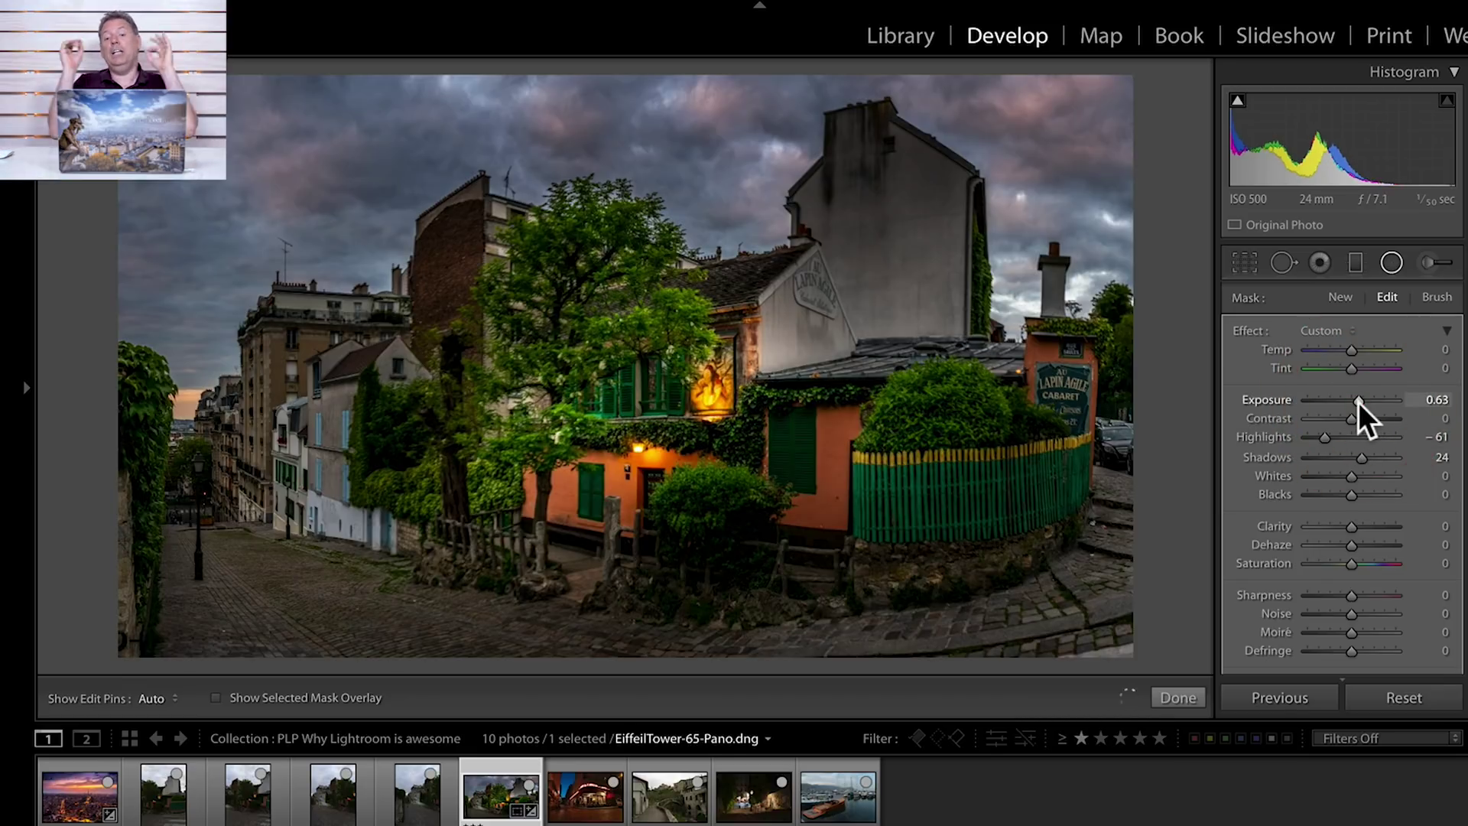
Toggle the oval adjustments off and back on to compare
scroll(1300, 501, "down", 3)
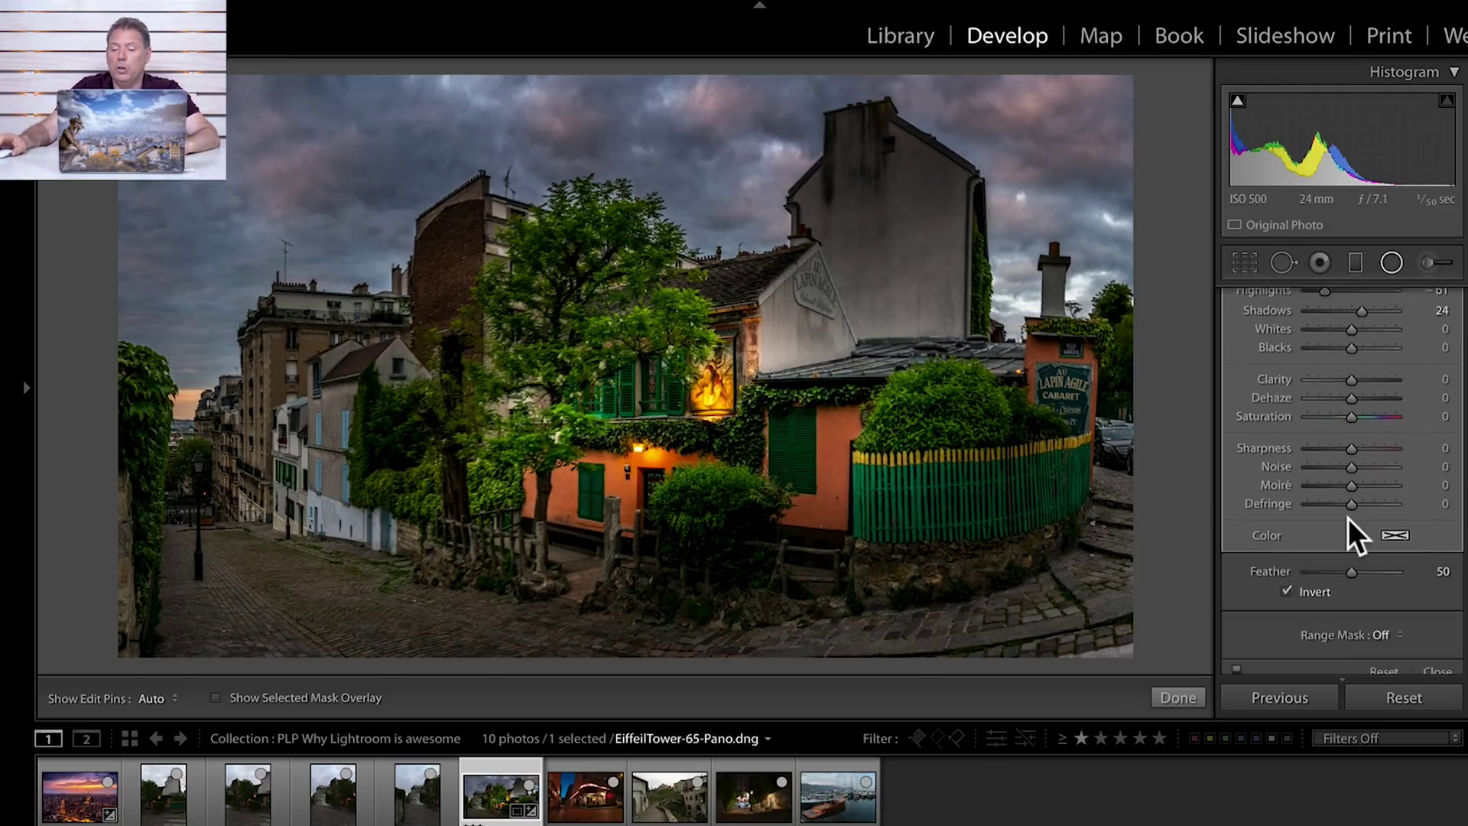
scroll(1307, 547, "down", 2)
left_click(1234, 593)
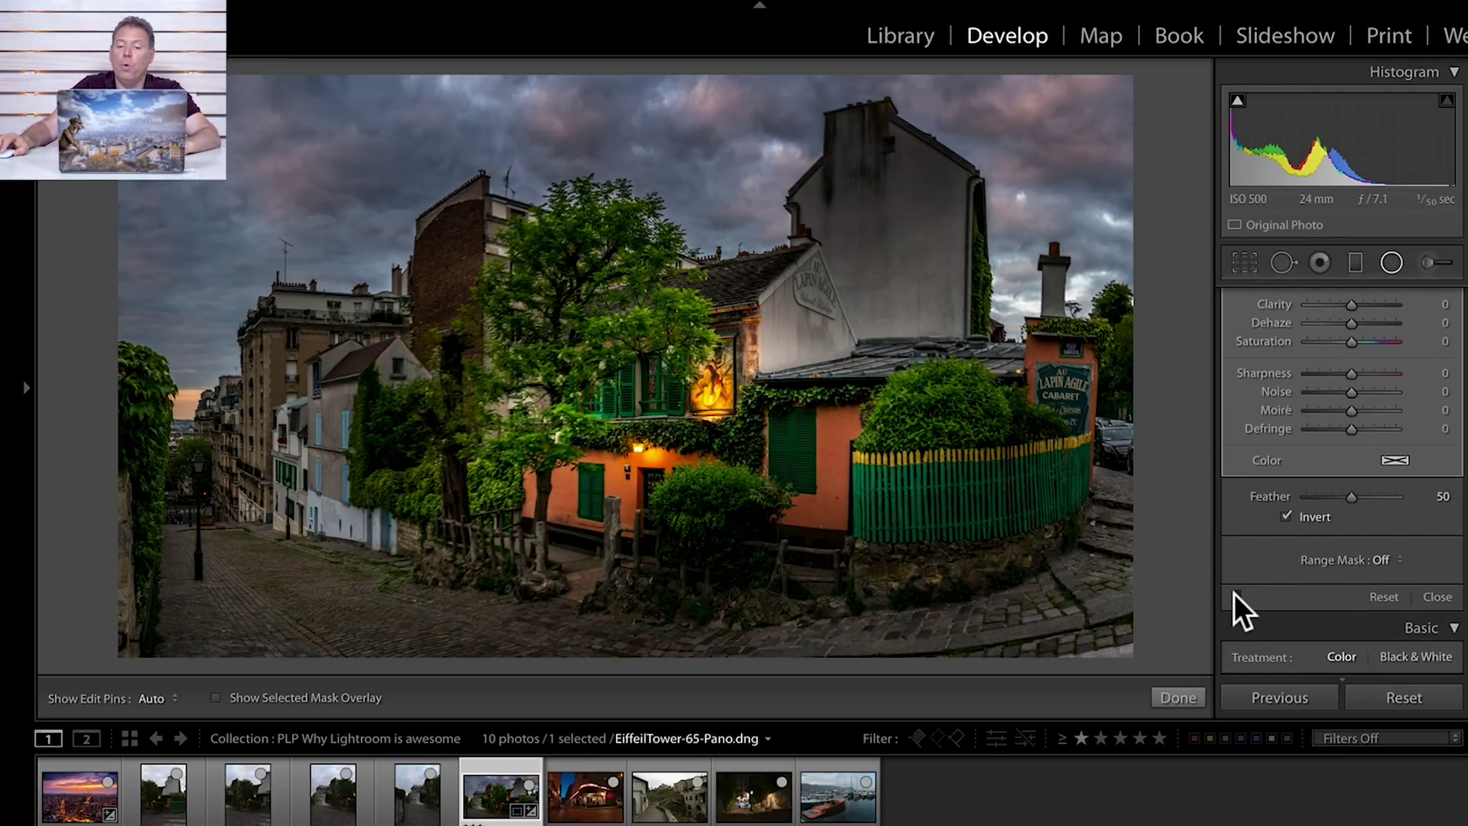
left_click(1235, 595)
left_click(1235, 595)
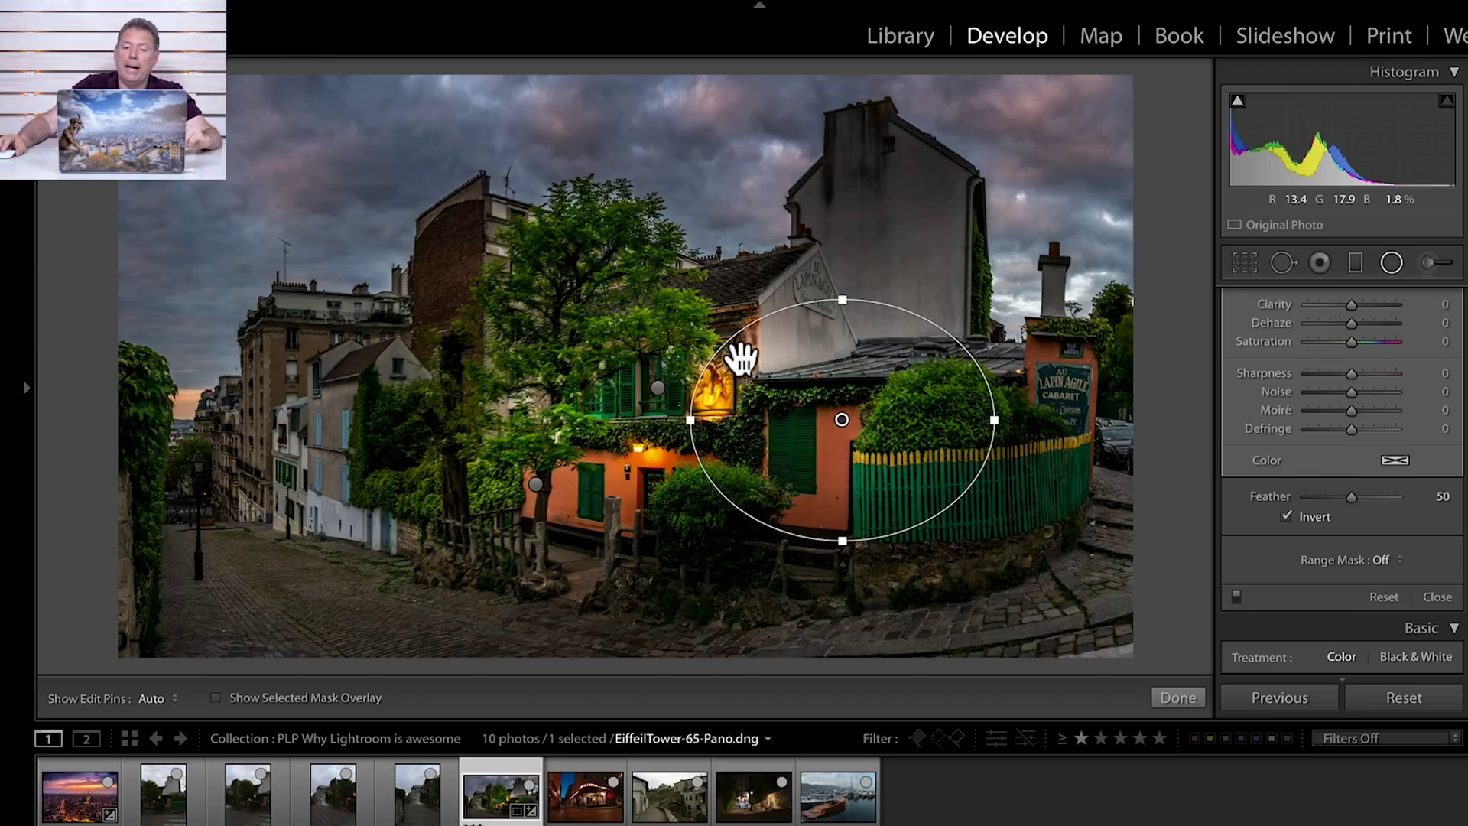
Set up a reset Adjustment Brush with Exposure 0.96 and Flow 52
left_click(1175, 697)
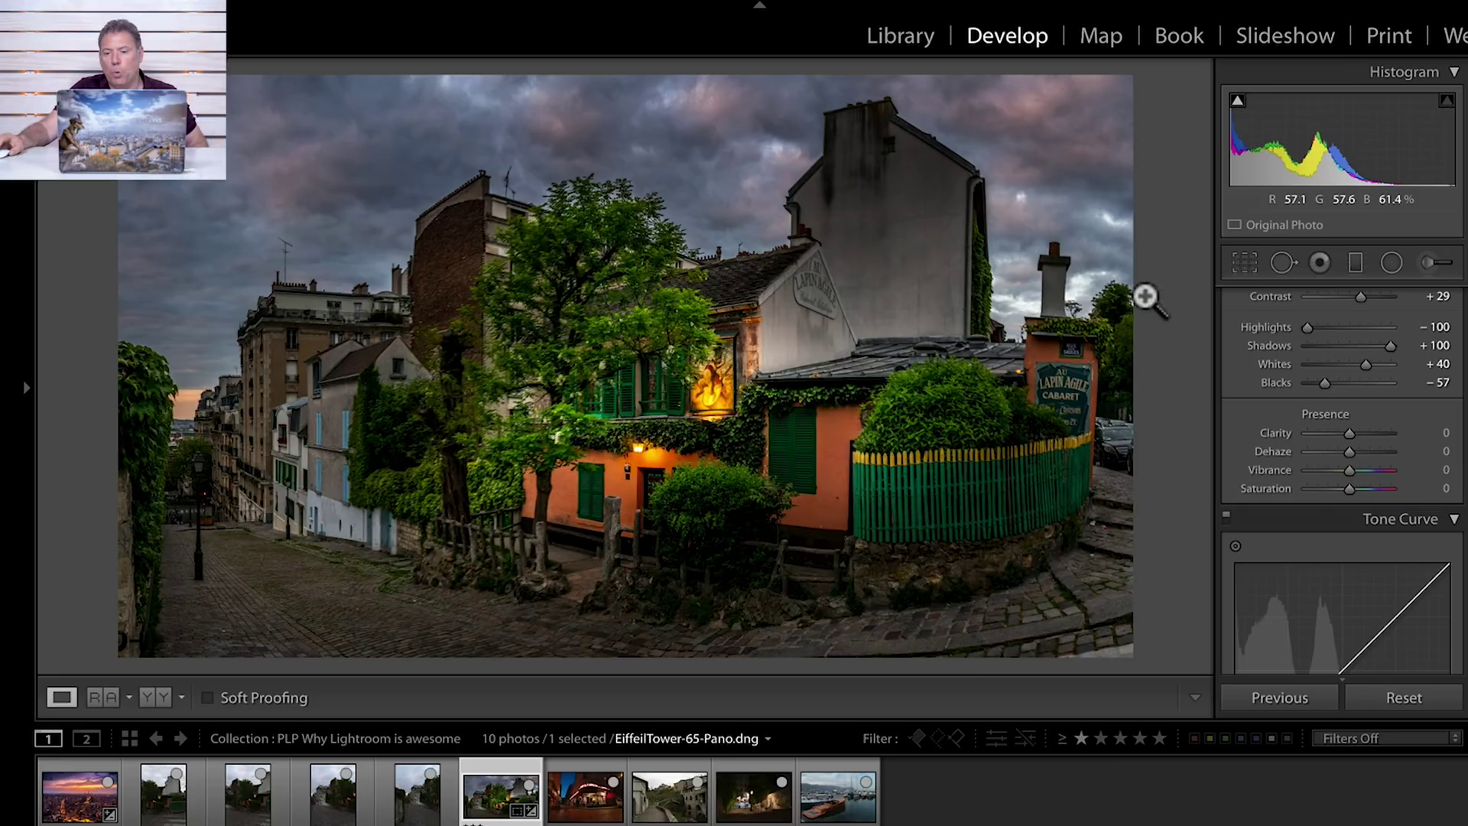
left_click(1424, 263)
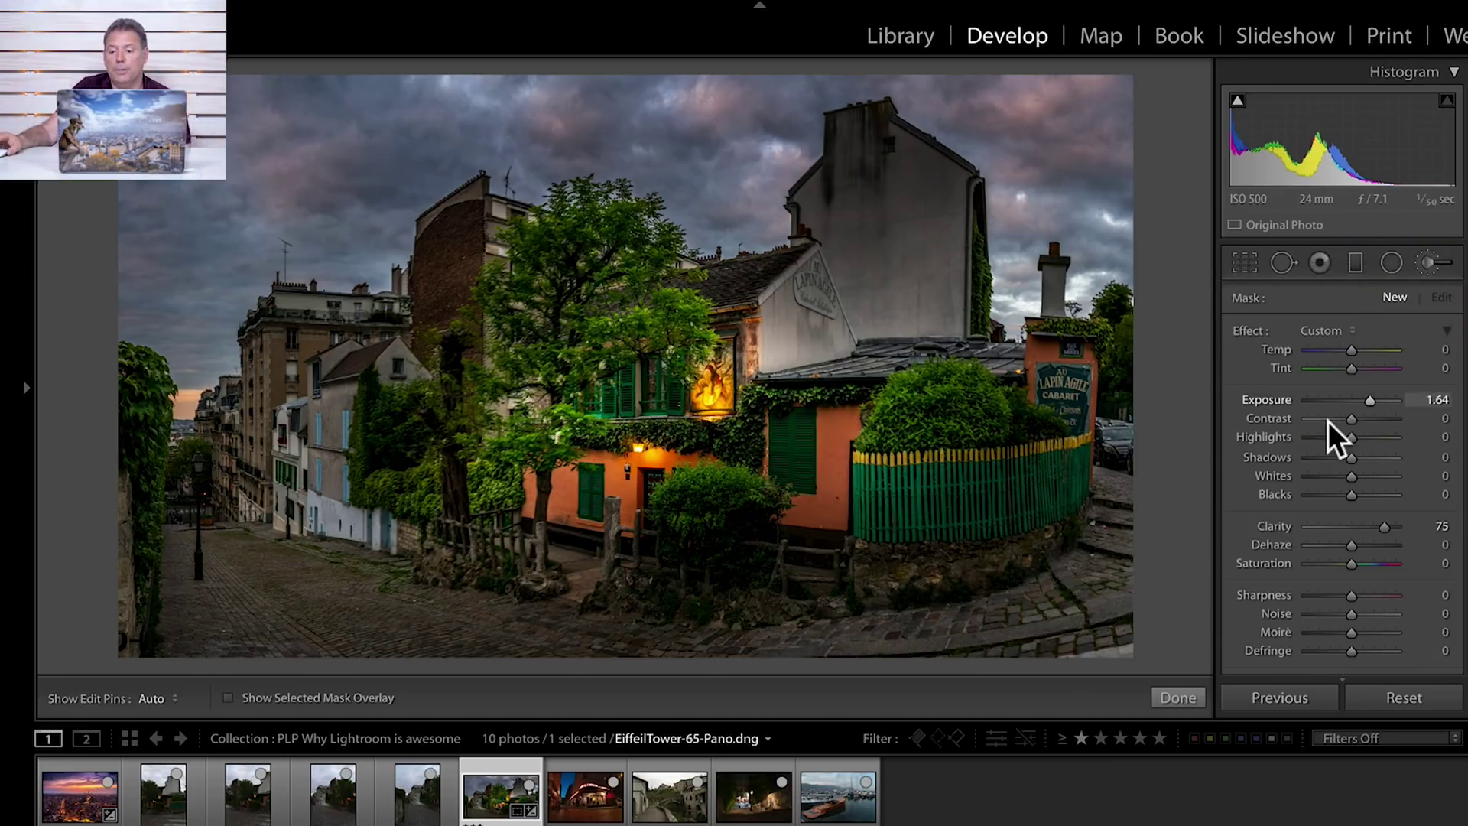
double_click(1254, 326)
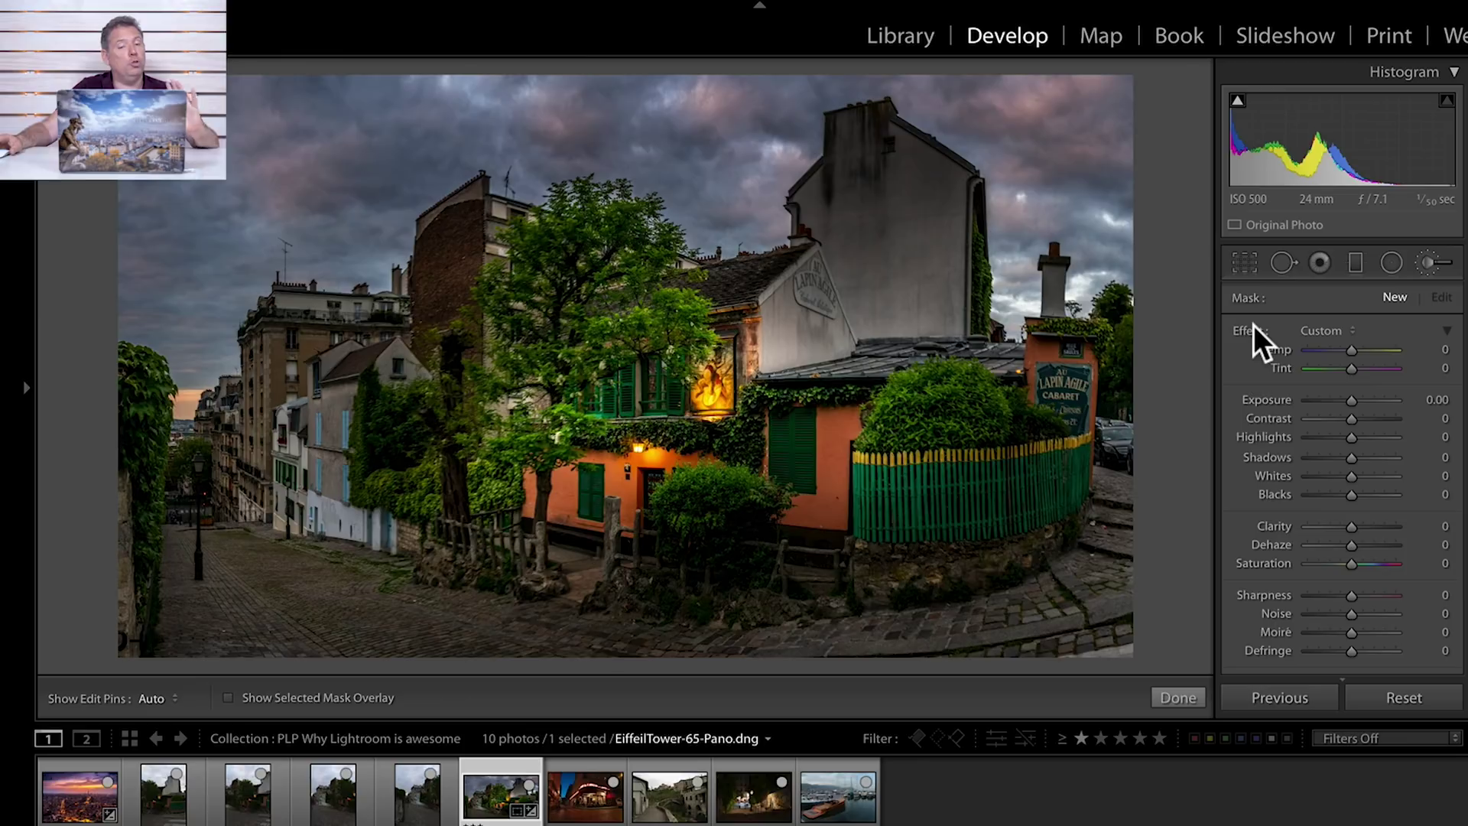
left_click_drag(1347, 400, 1362, 398)
scroll(1348, 424, "down", 10)
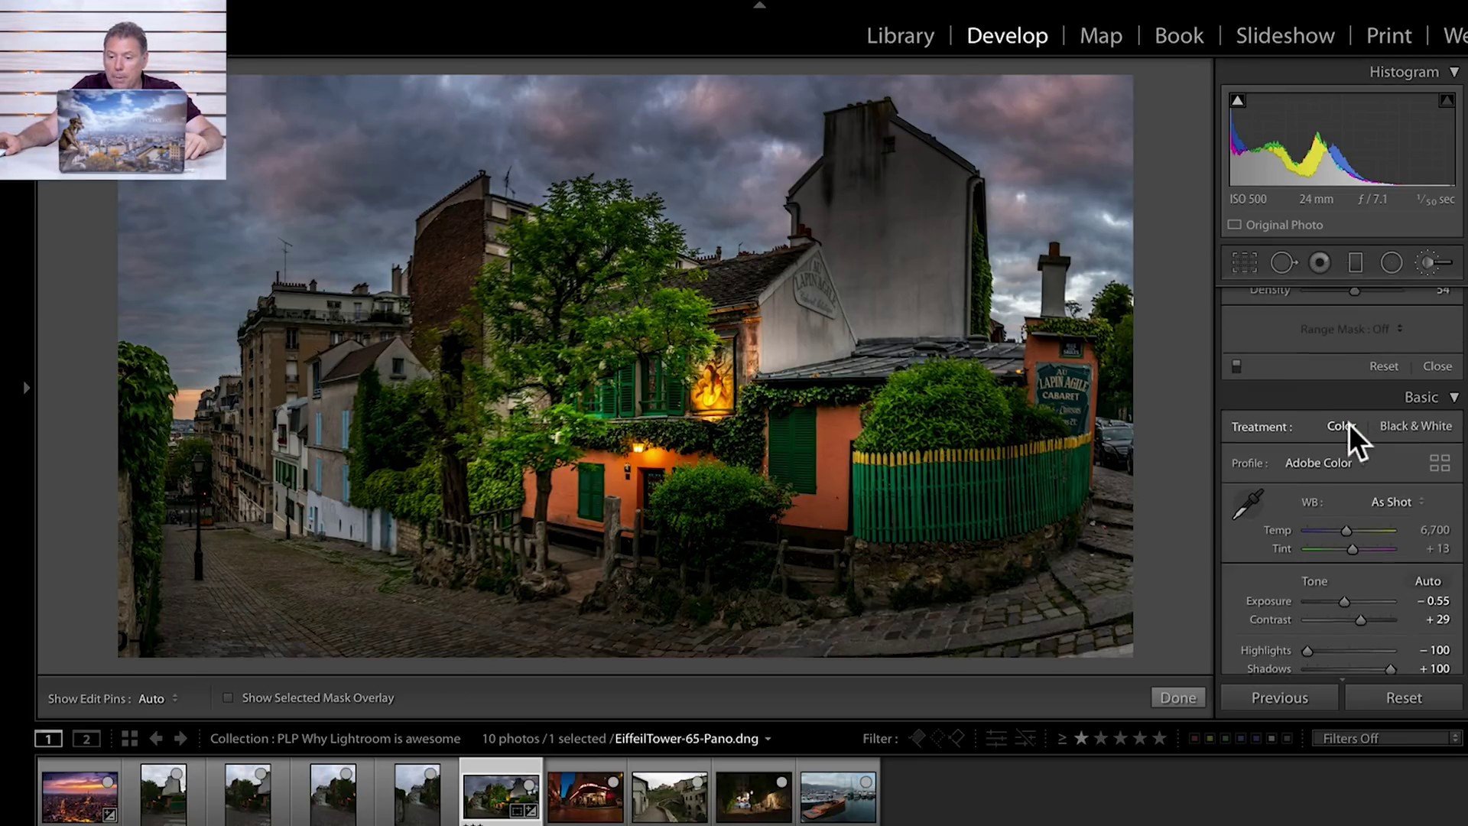
left_click_drag(1345, 385, 1352, 383)
scroll(1342, 379, "up", 10)
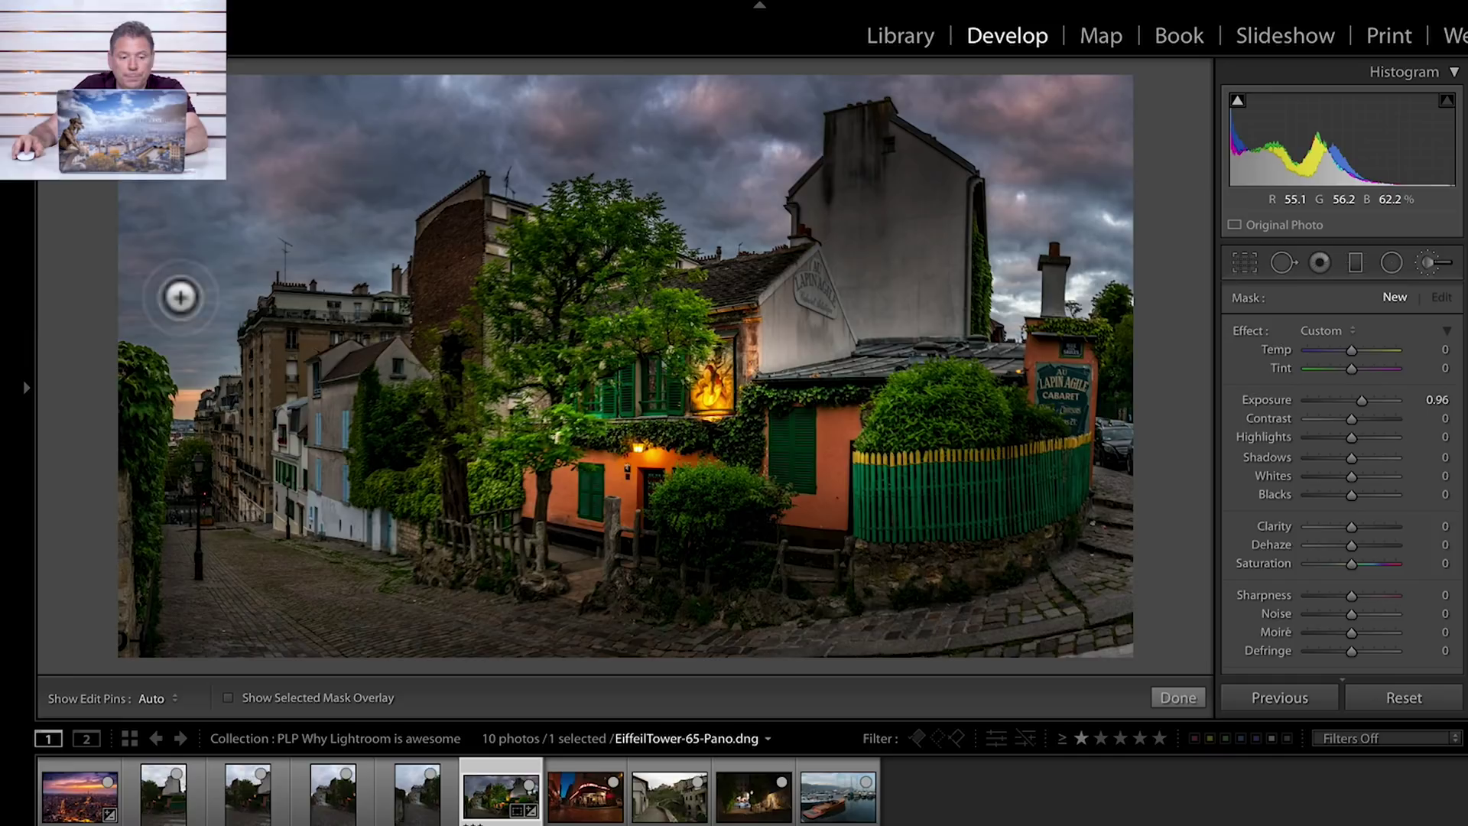
Paint the brightening brush across the cloudy sky from left to right
left_click_drag(164, 304, 285, 305)
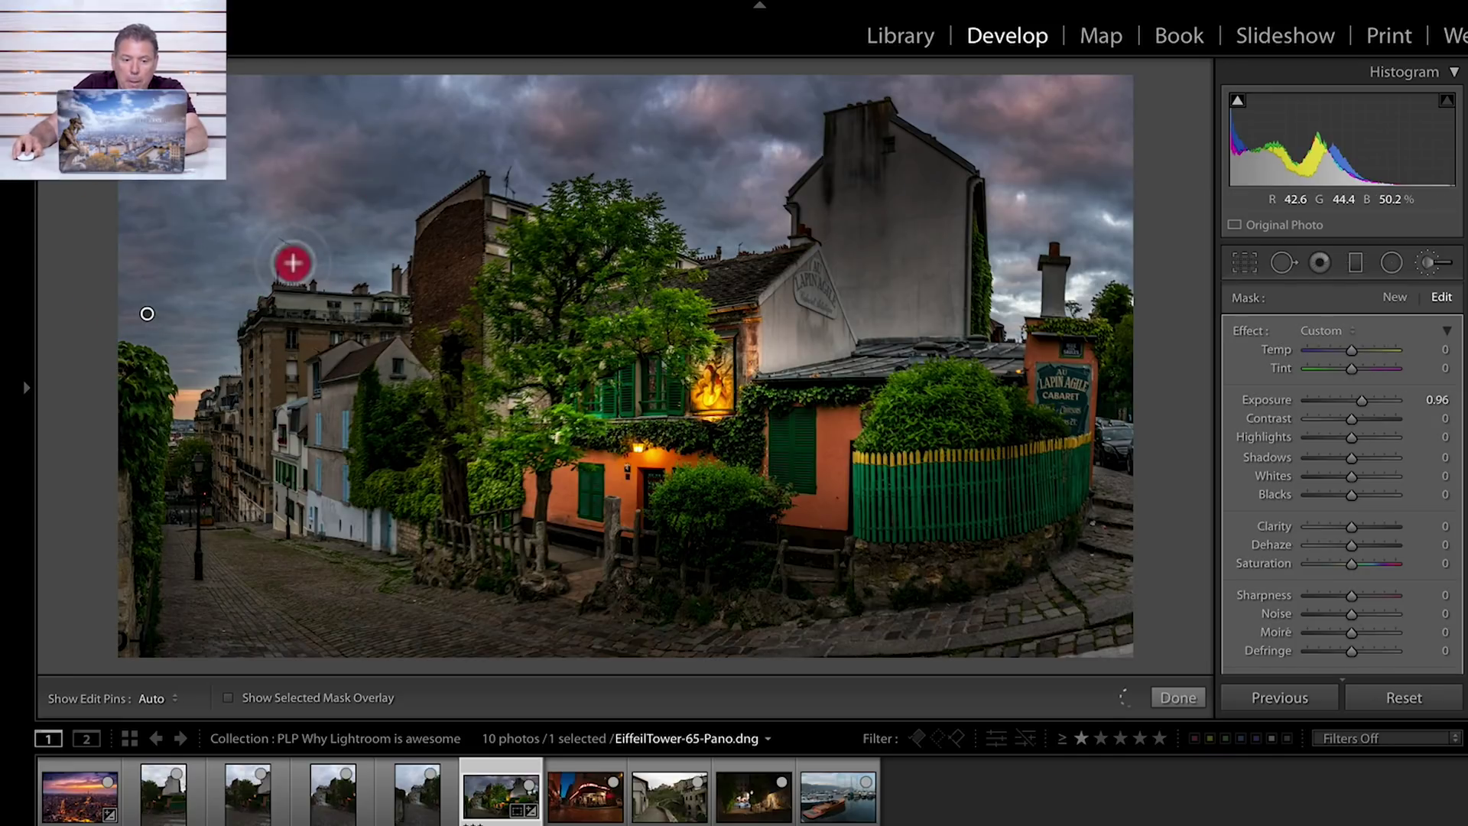
key("h")
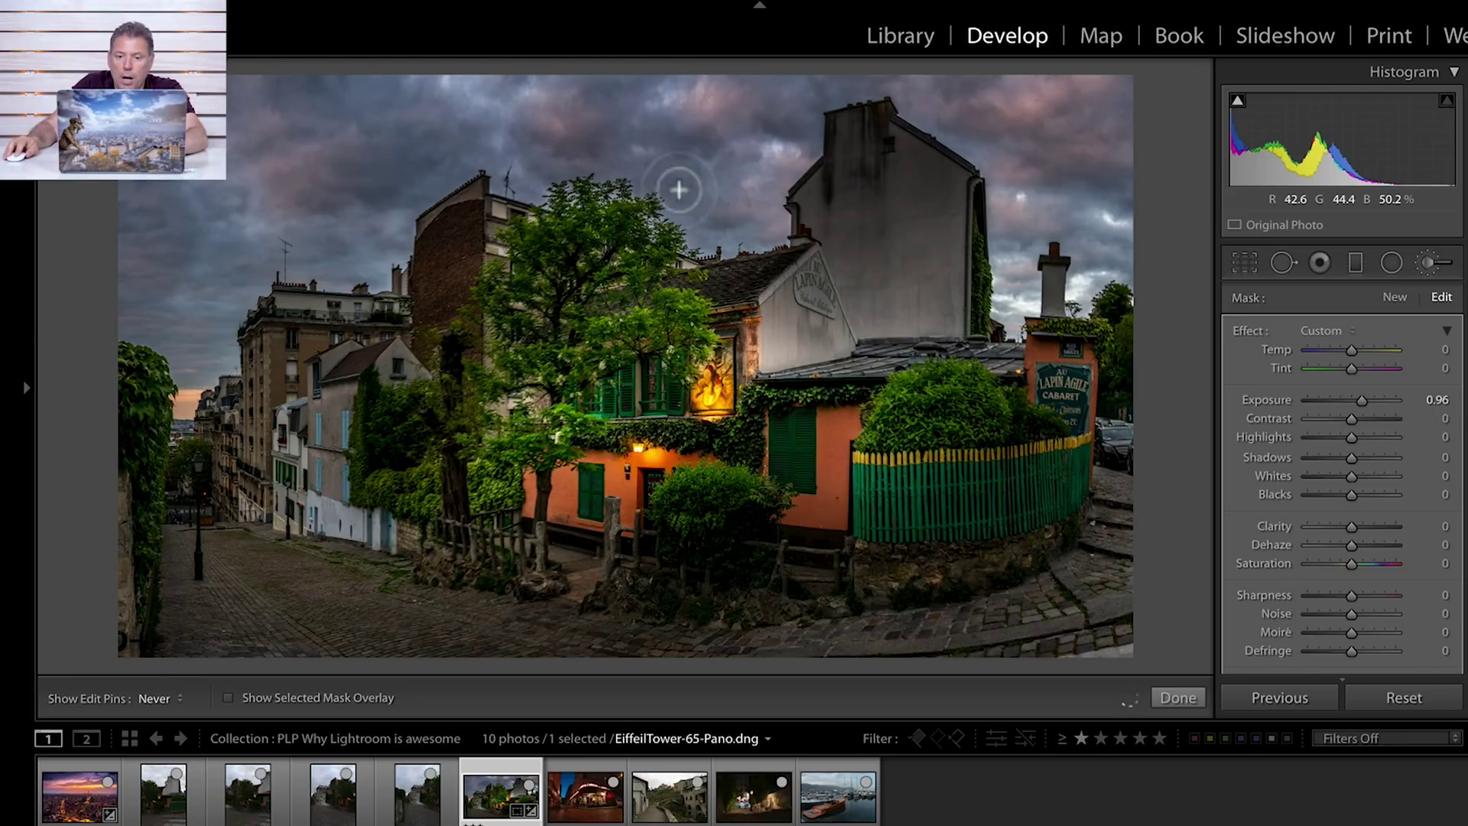
key("h")
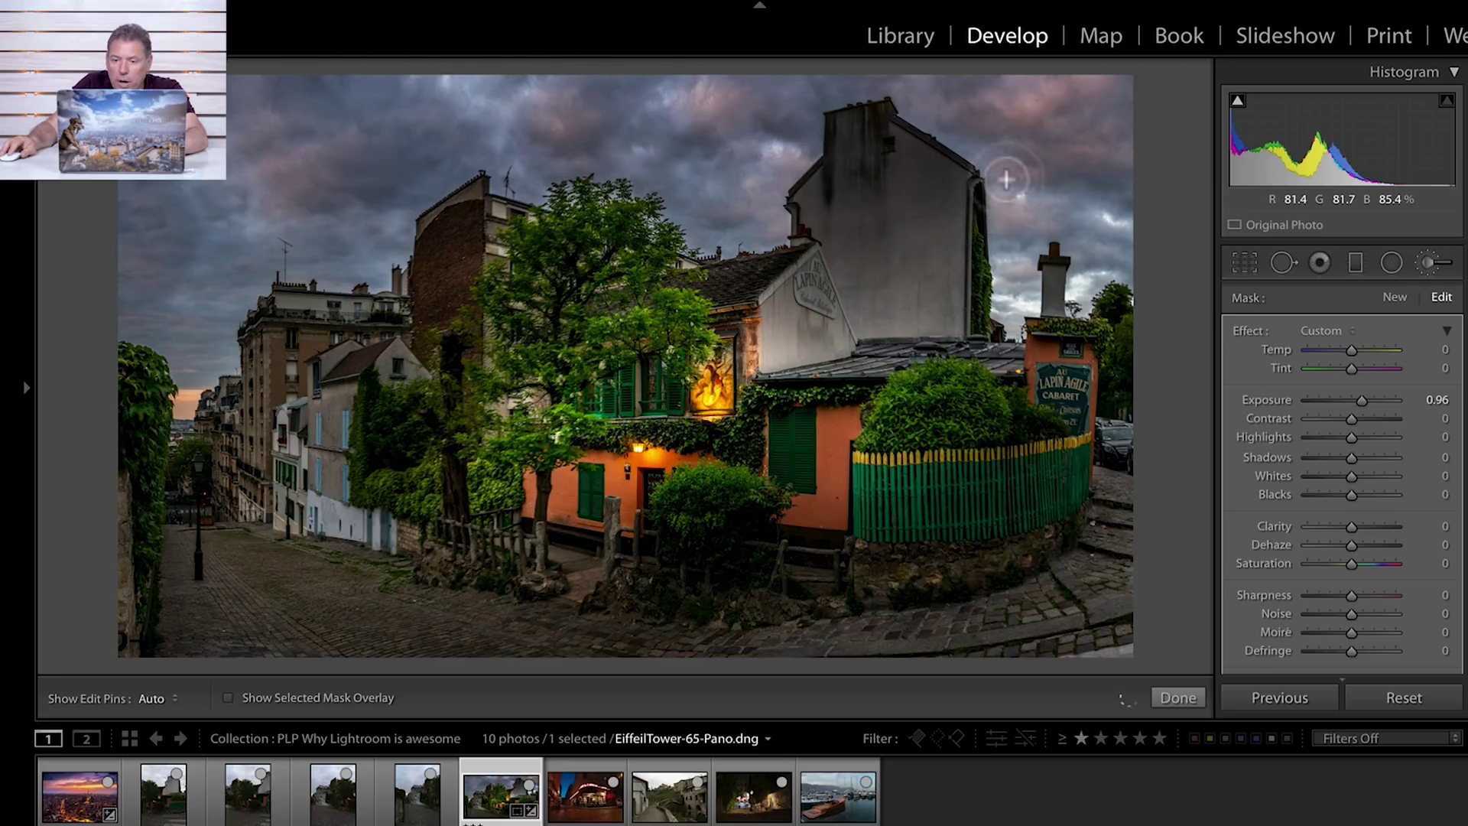
key("h")
mouse_move(1007, 180)
left_mouse_down()
mouse_move(1019, 248)
mouse_move(1115, 221)
mouse_move(1005, 179)
mouse_move(1063, 186)
mouse_move(1028, 131)
mouse_move(1026, 109)
mouse_move(1071, 94)
left_mouse_up()
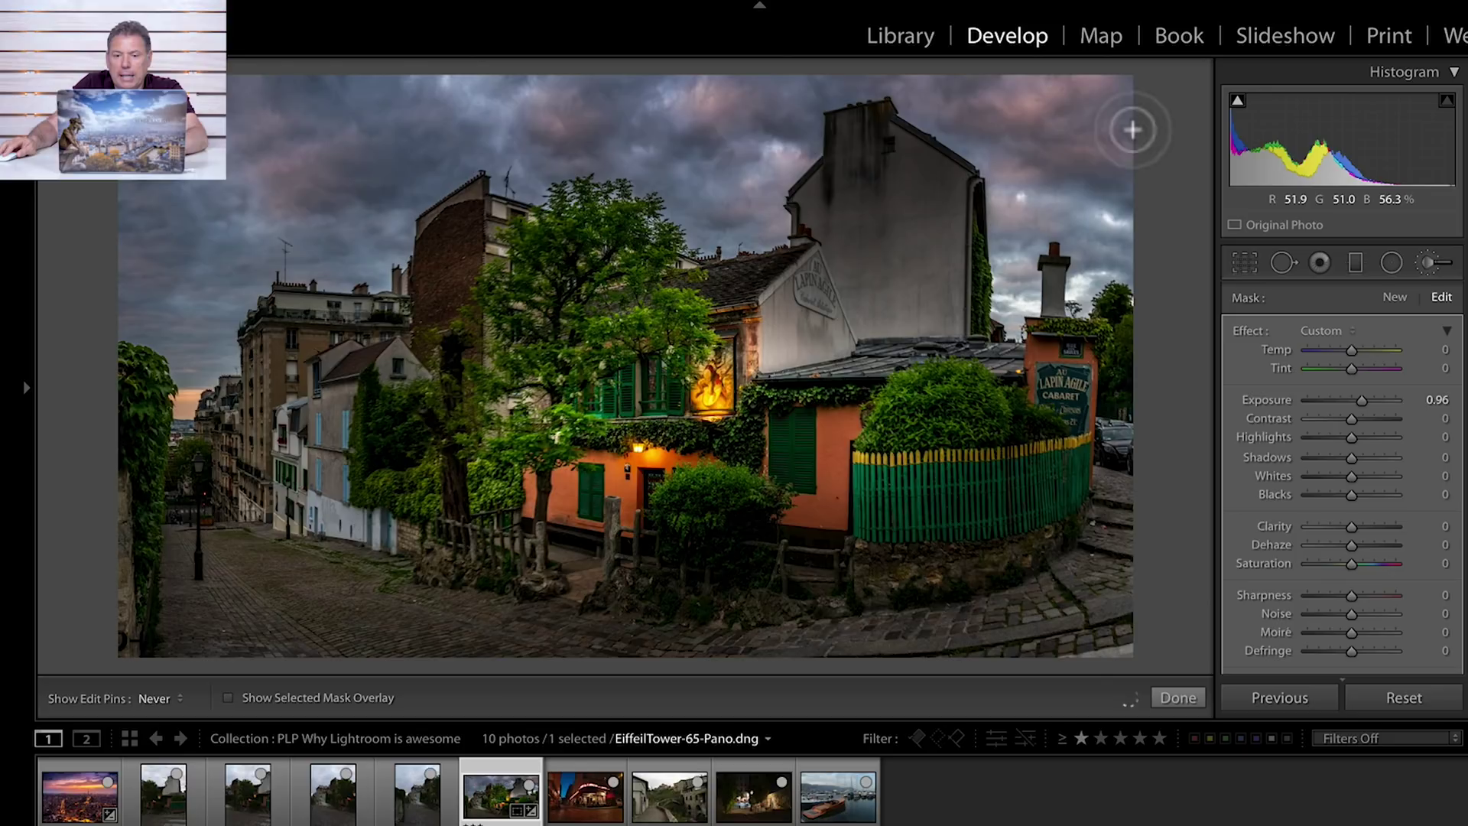
left_click(1055, 134)
key("h")
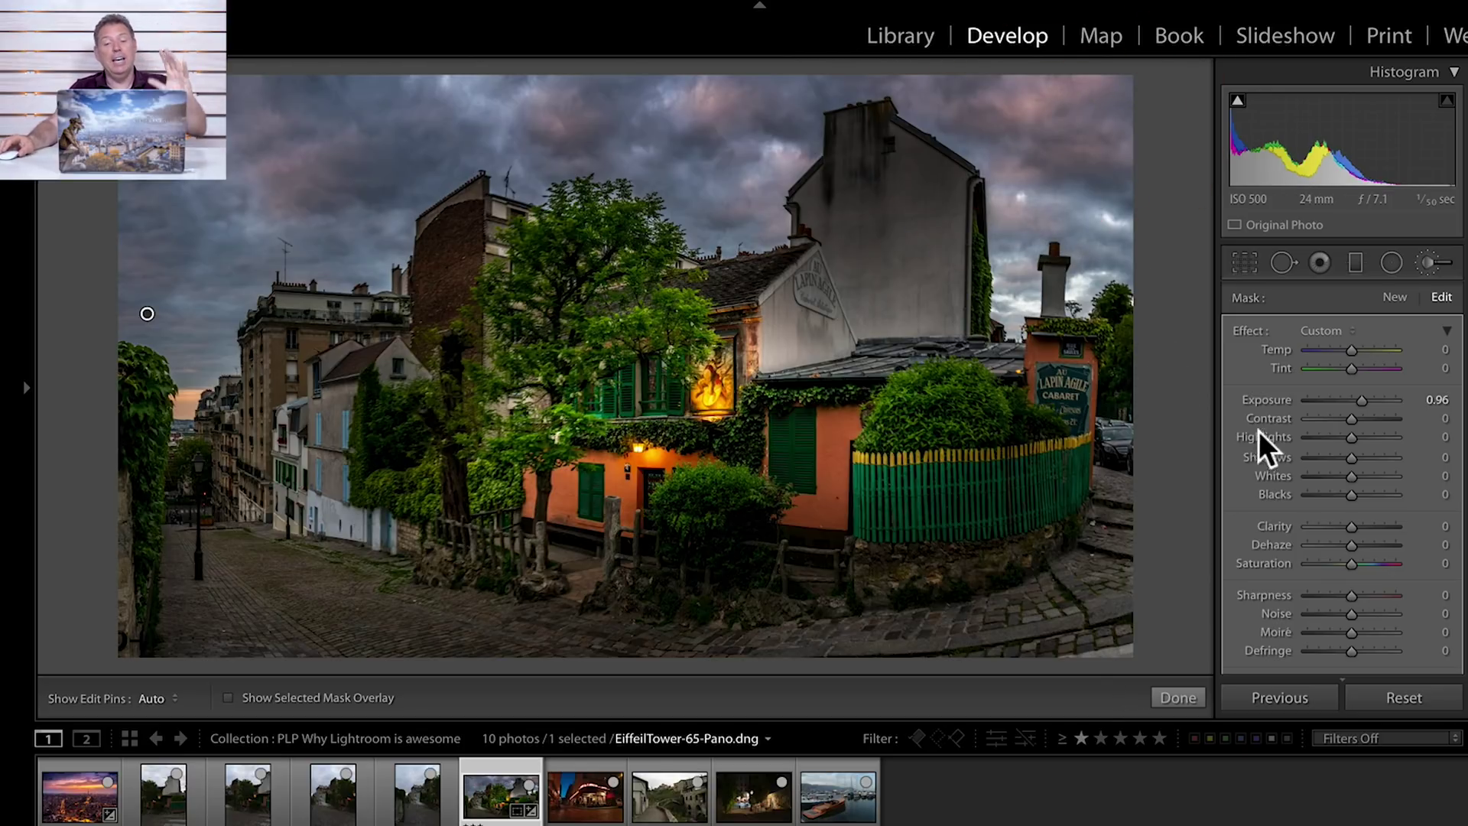
Compare the painted sky off and on, then ease its exposure to 0.65
scroll(1251, 517, "down", 2)
scroll(1292, 551, "down", 5)
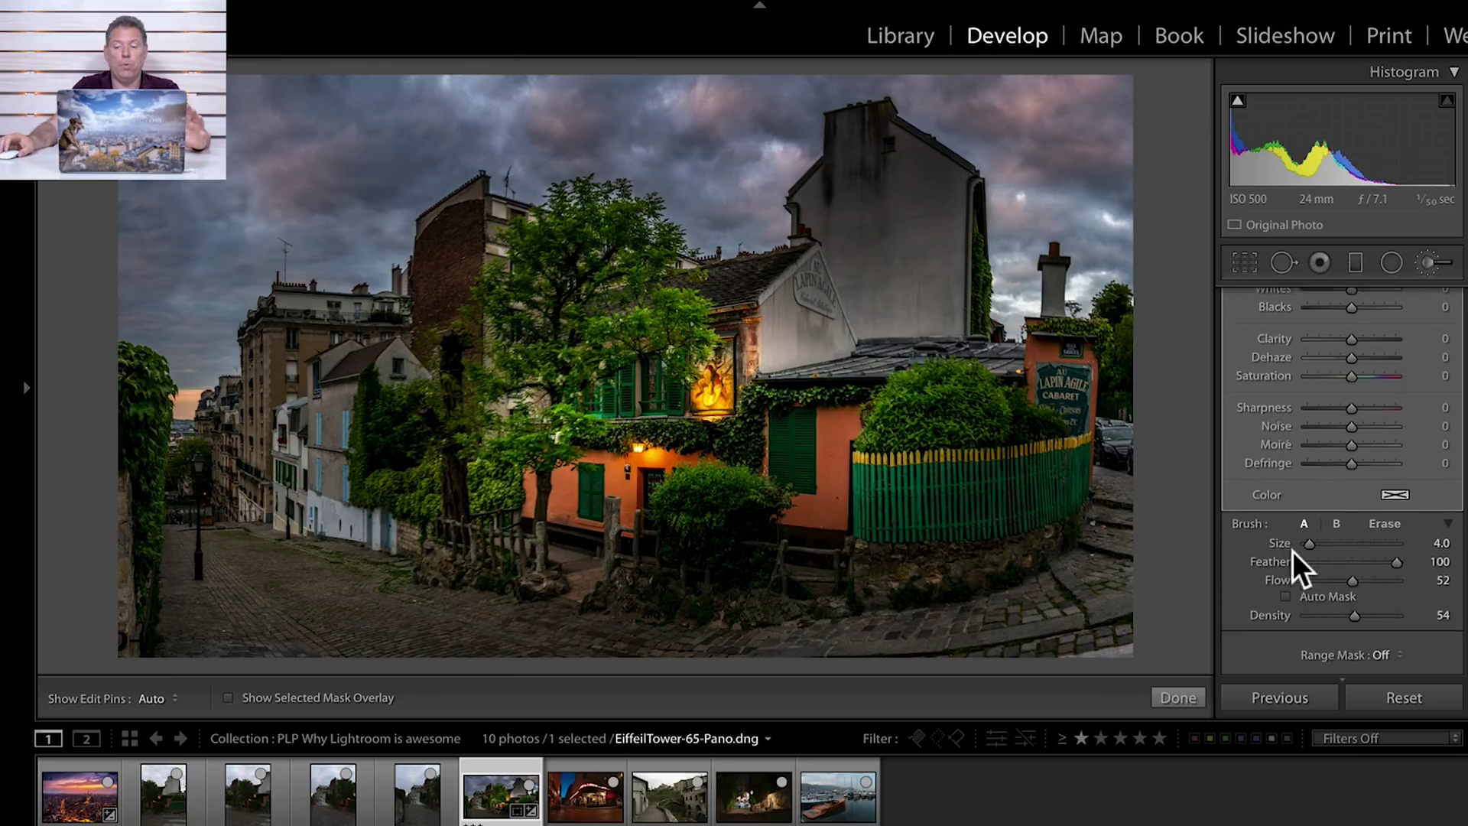
left_click(1237, 639)
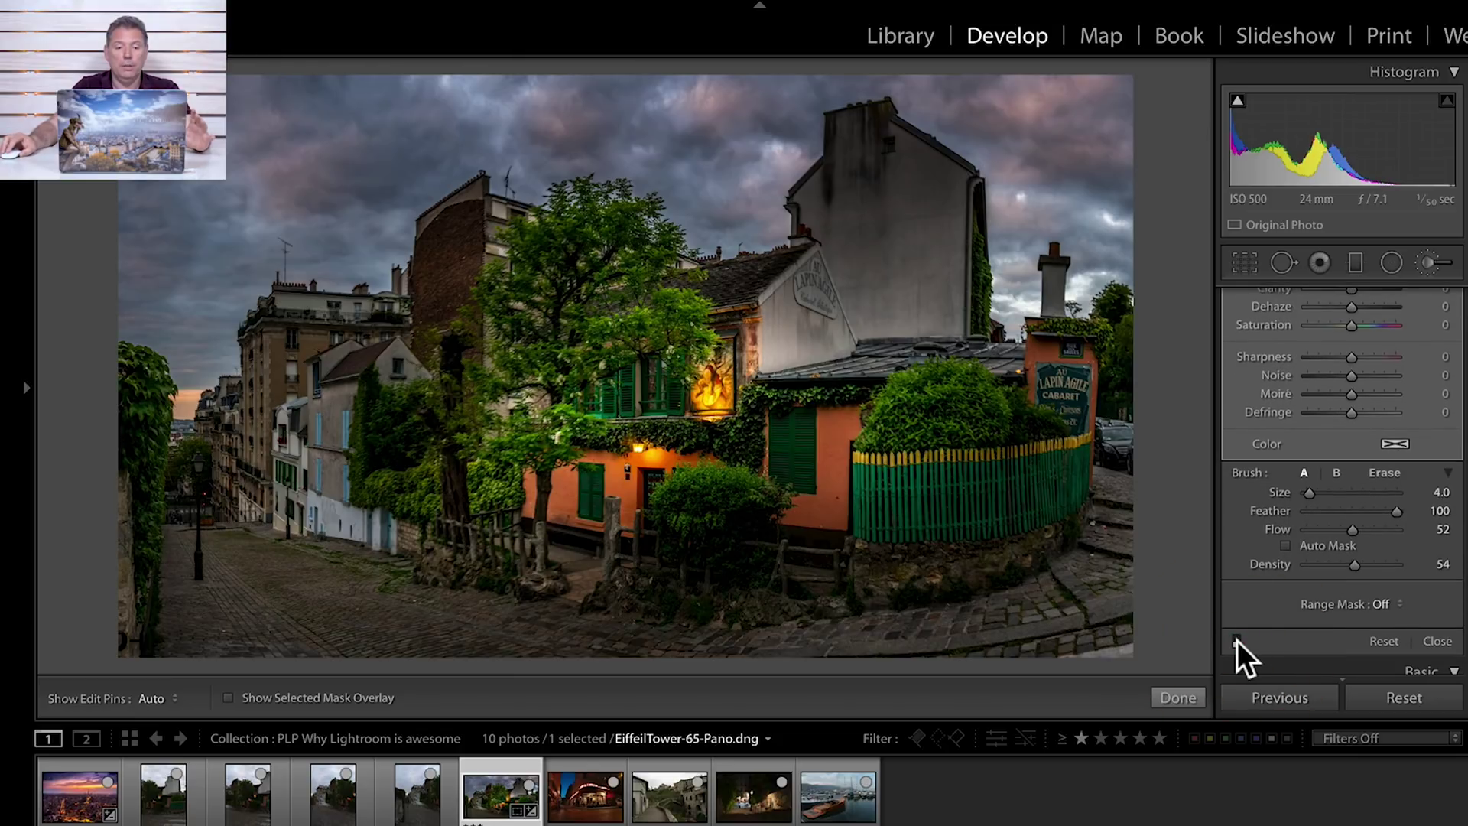
left_click(1237, 640)
scroll(1345, 451, "up", 5)
scroll(1344, 455, "up", 2)
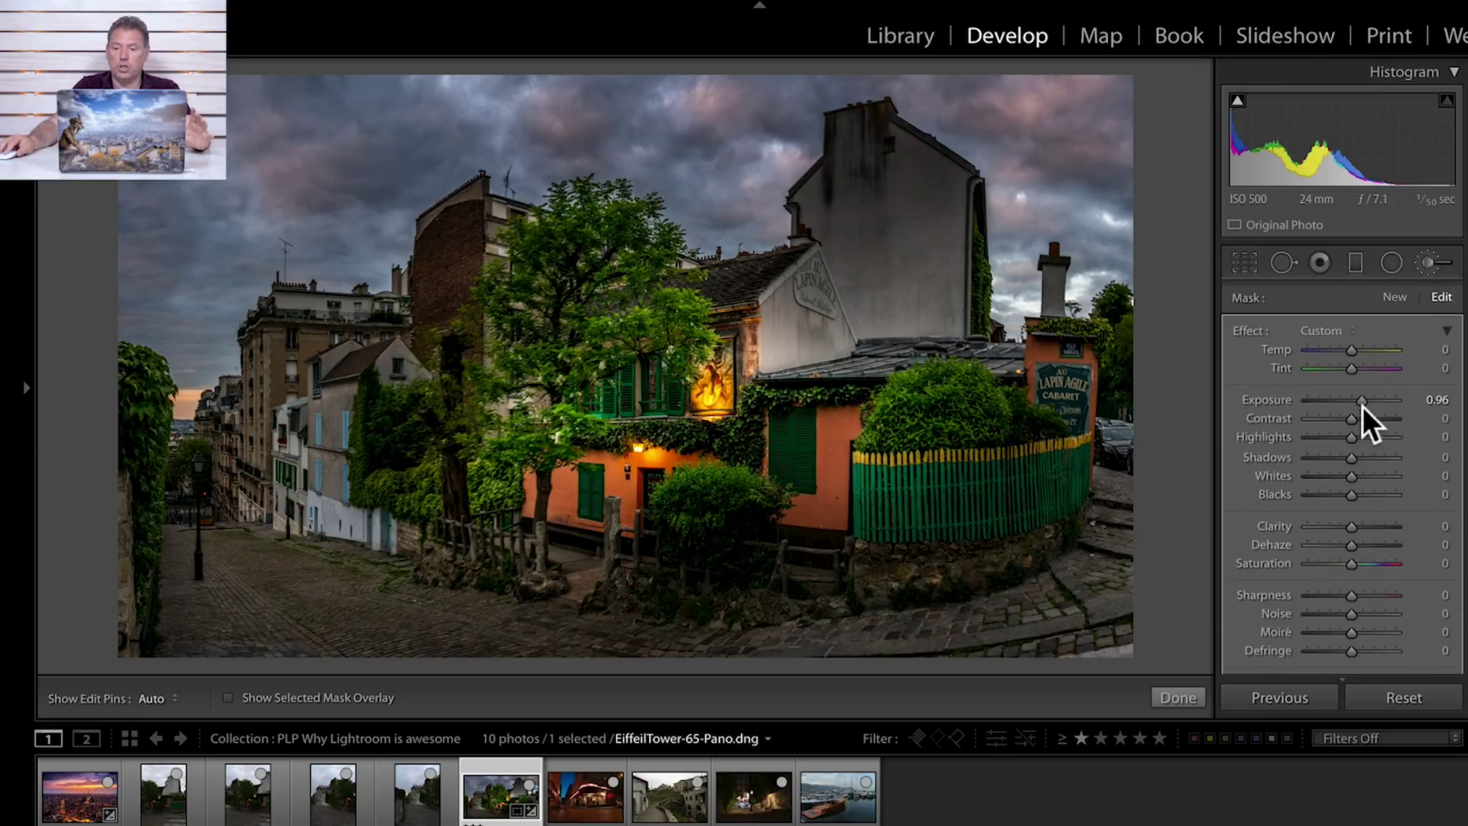
left_click_drag(1363, 406, 1358, 397)
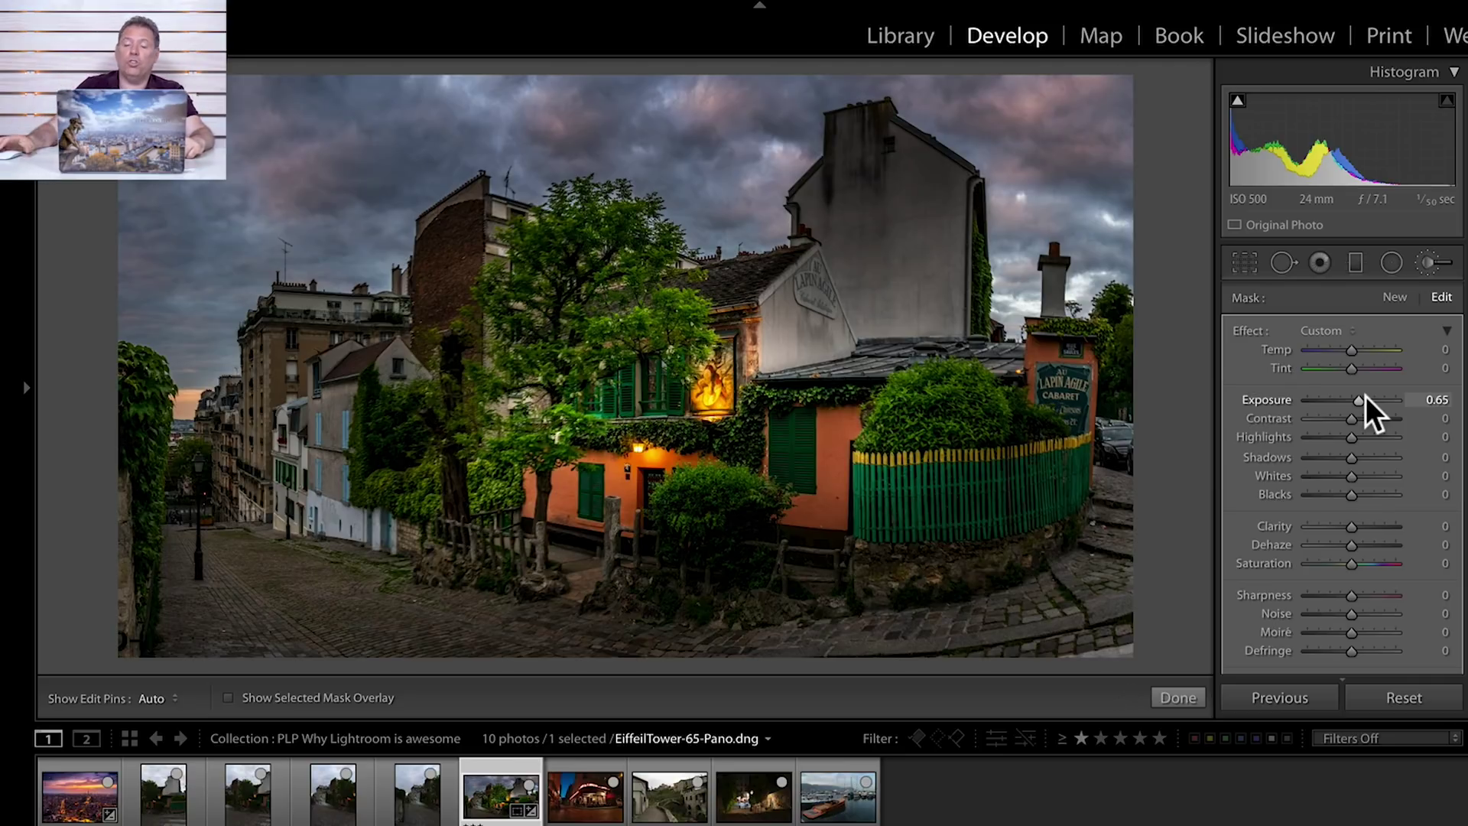
Start a new, warmer brush adjustment and paint it into the upper-left sky
left_click(1393, 297)
mouse_move(1352, 349)
left_mouse_down()
mouse_move(1366, 347)
mouse_move(1364, 367)
left_mouse_up()
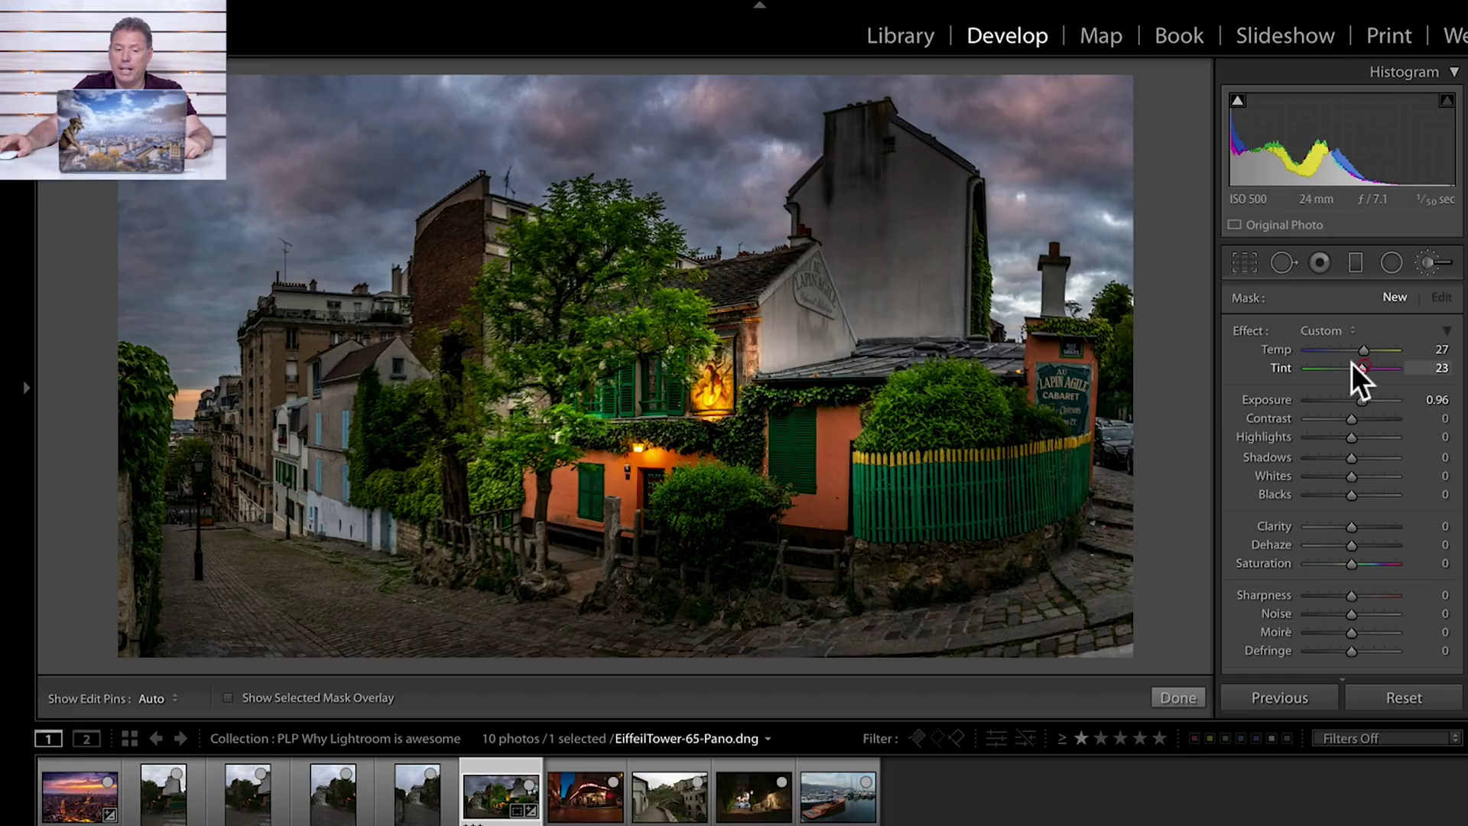
scroll(223, 305, "up", 5)
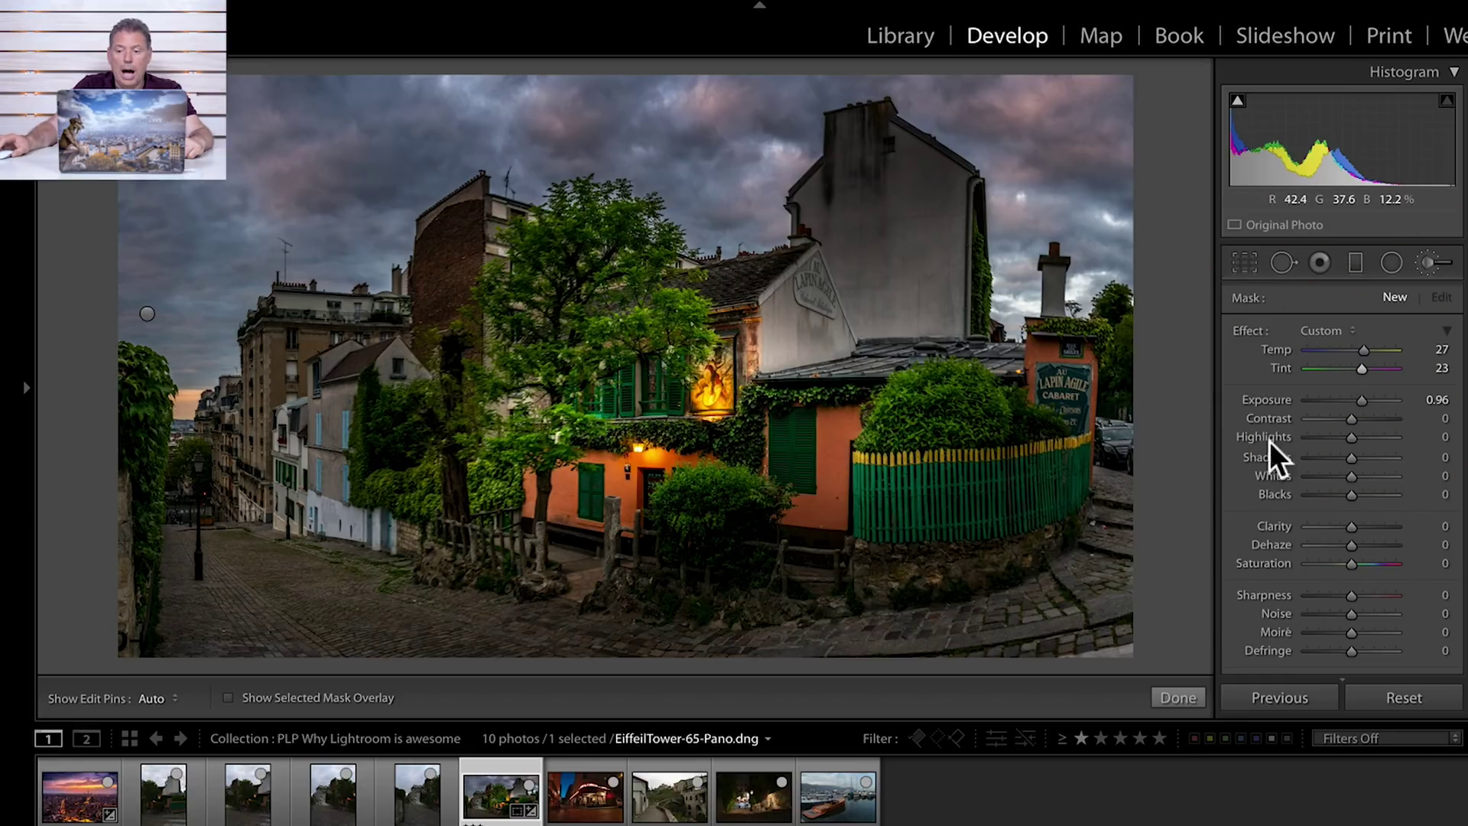
scroll(1299, 428, "down", 5)
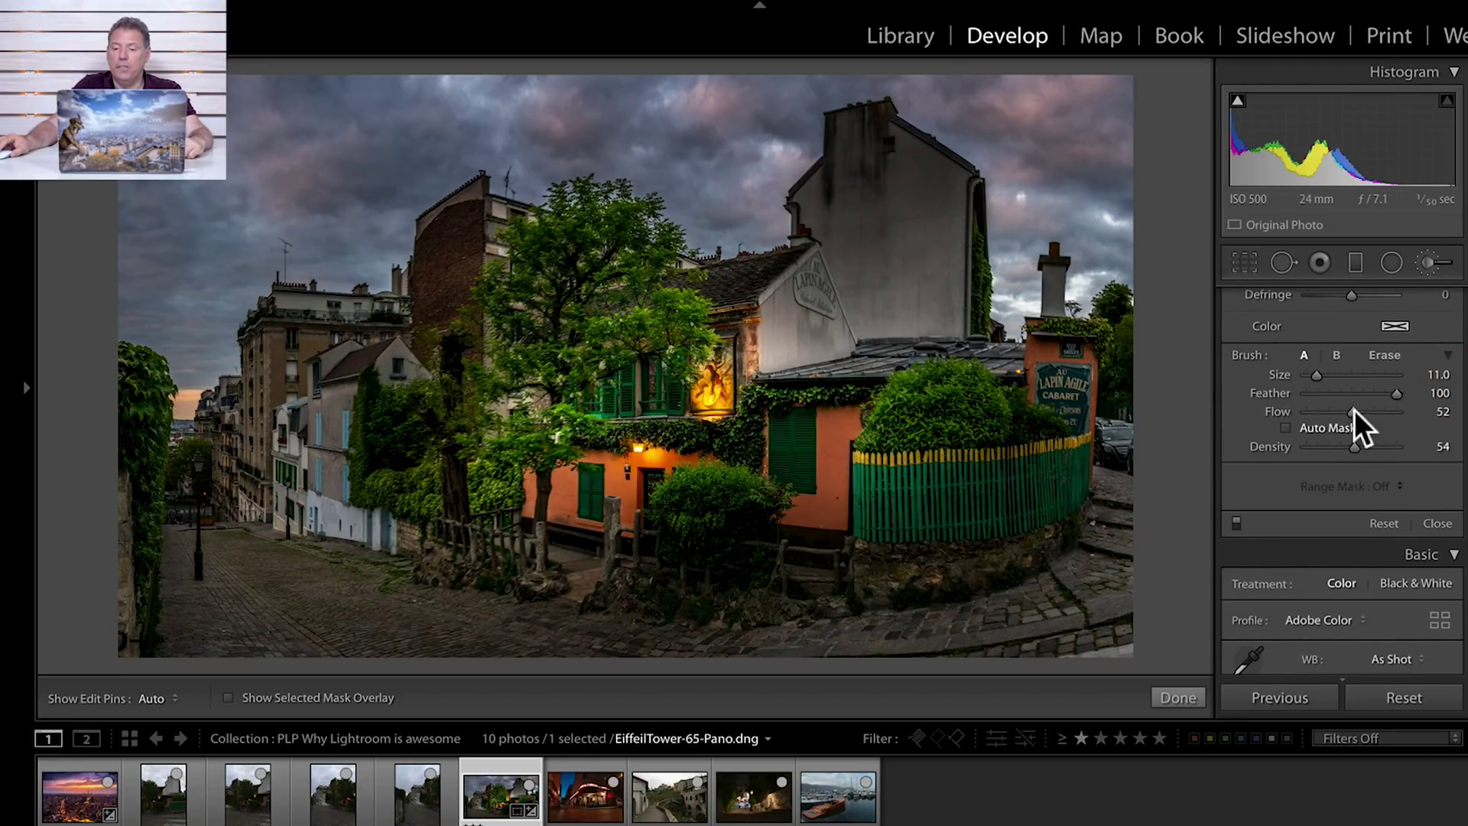
scroll(186, 305, "up", 2)
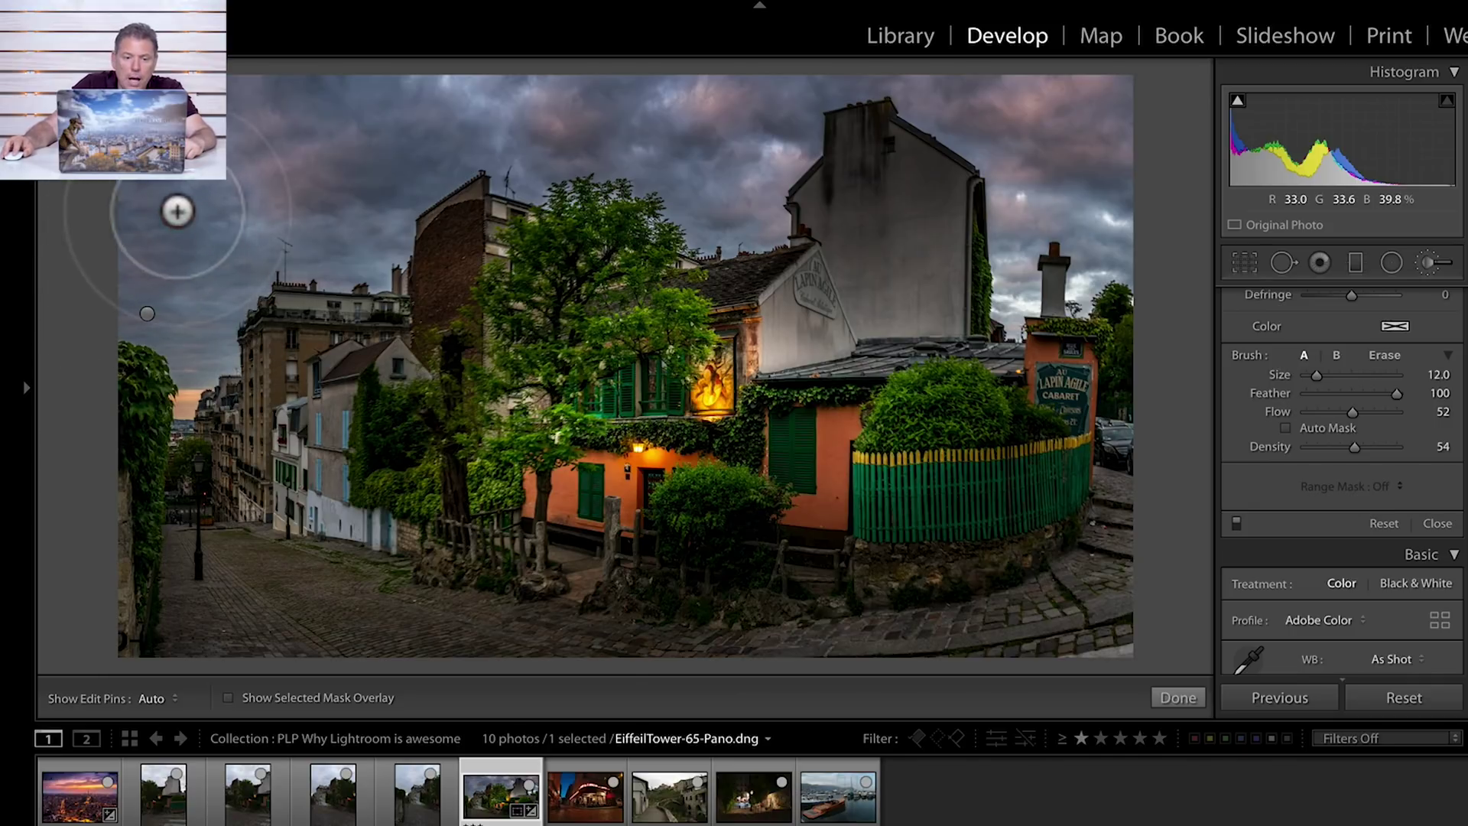
left_click_drag(137, 206, 282, 131)
scroll(298, 137, "up", 3)
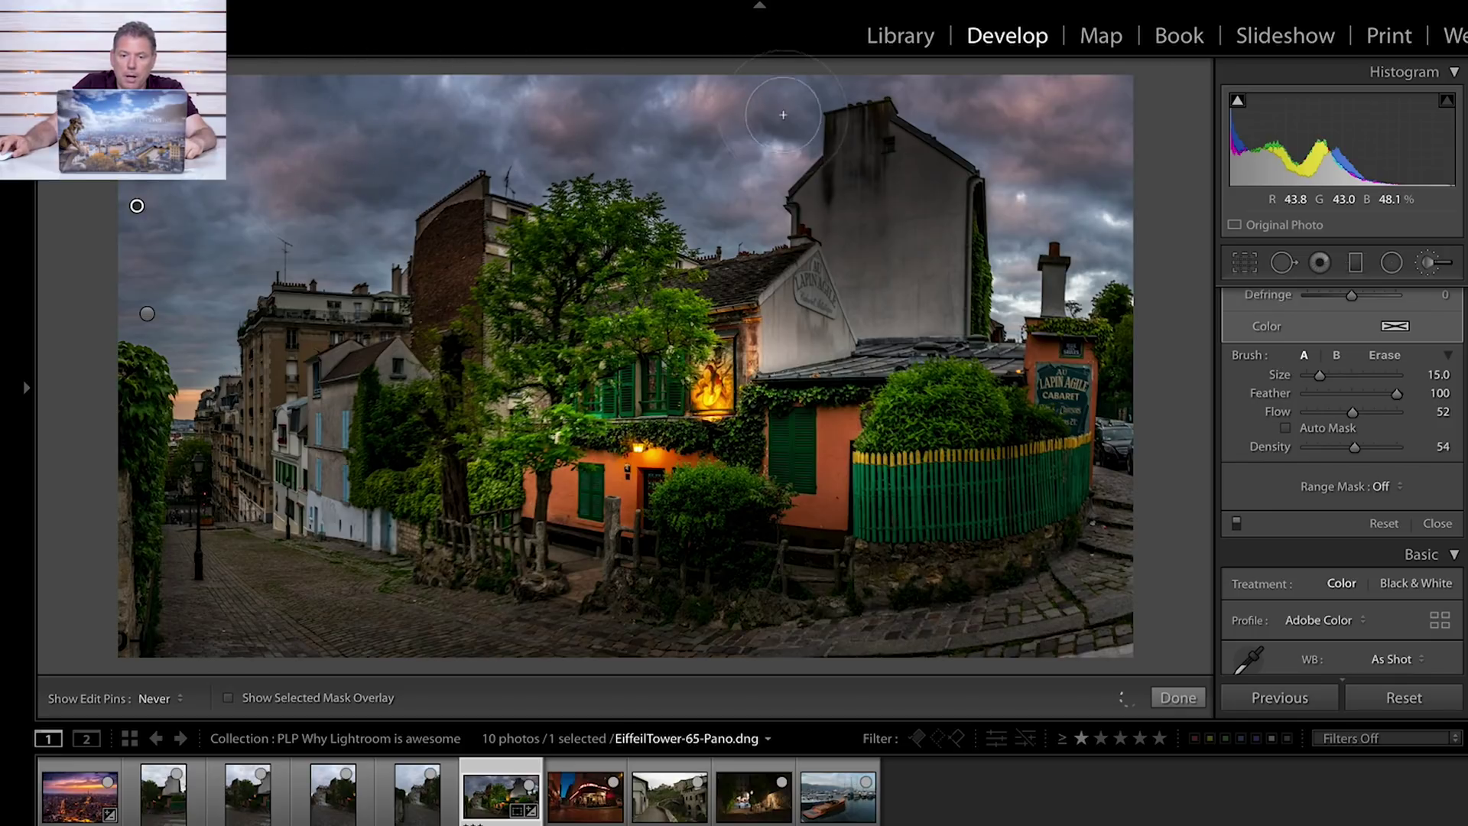
Set Flow 77, Temp 55, Tint 47, Saturation 29, and lower Exposure to 0.59
left_click(1374, 411)
scroll(1368, 443, "up", 5)
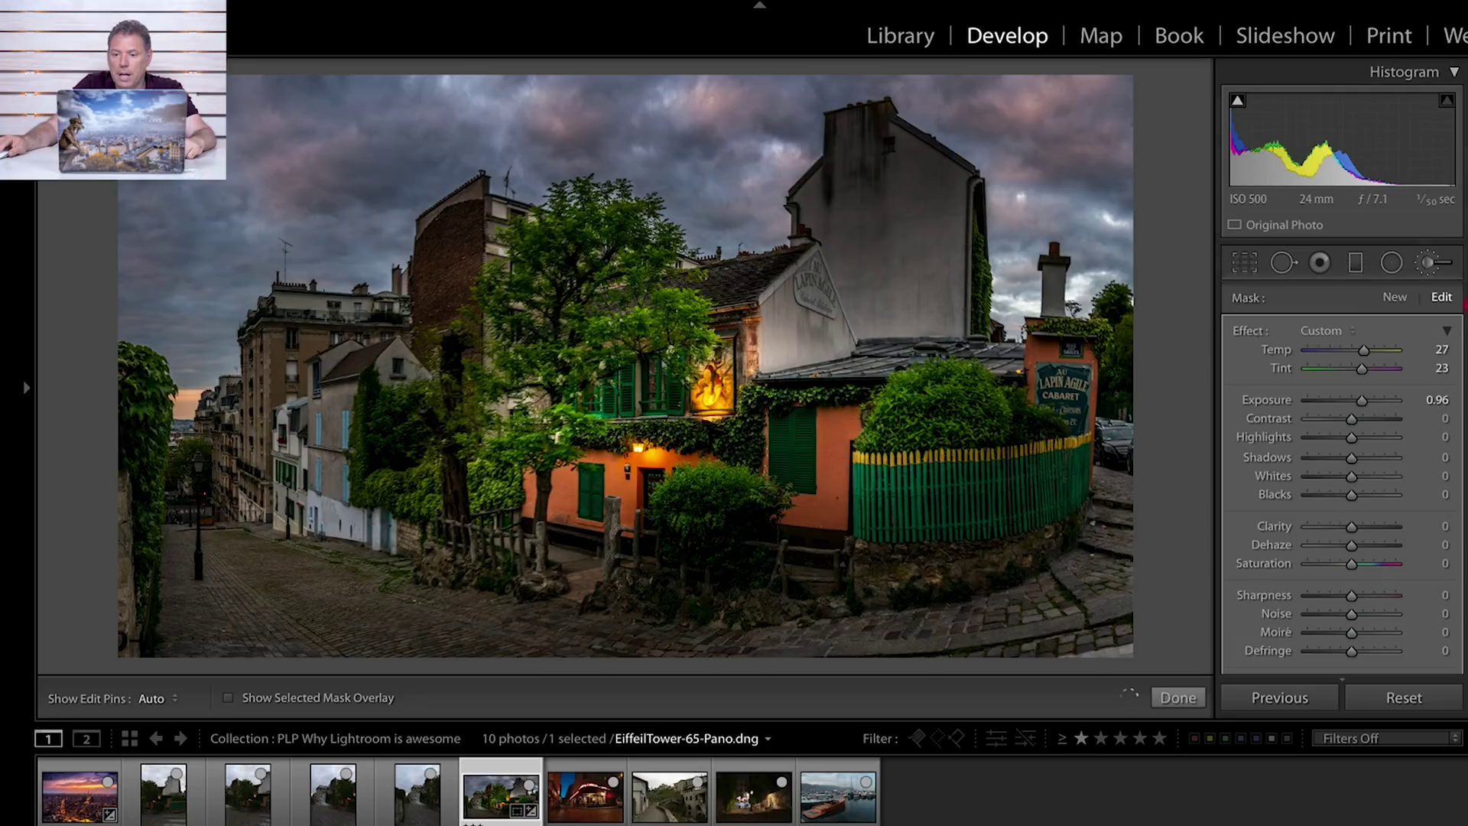
left_click(1376, 352)
left_click(1373, 367)
left_click(1364, 564)
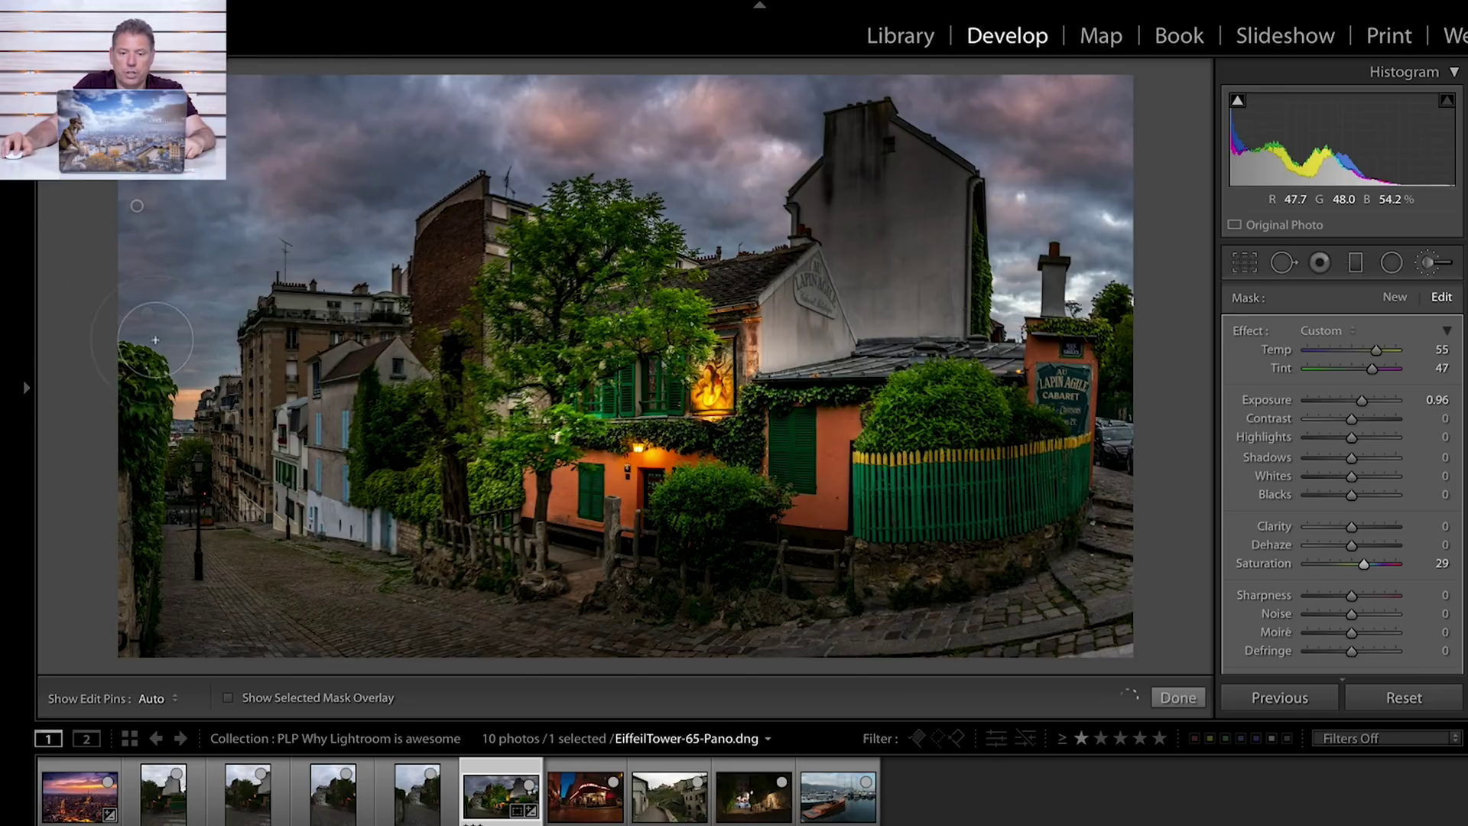
key("h")
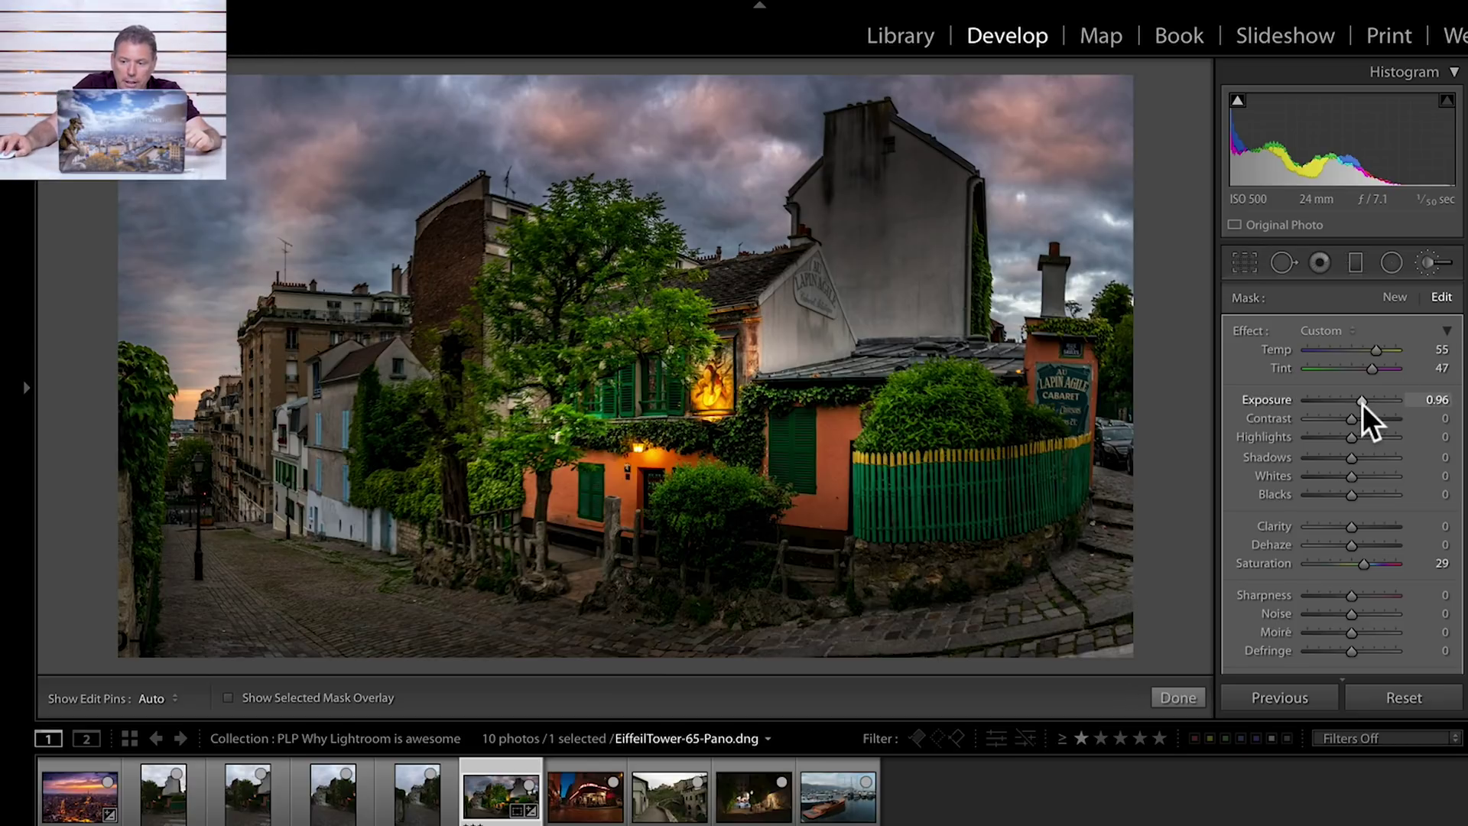
left_click_drag(1362, 404, 1357, 402)
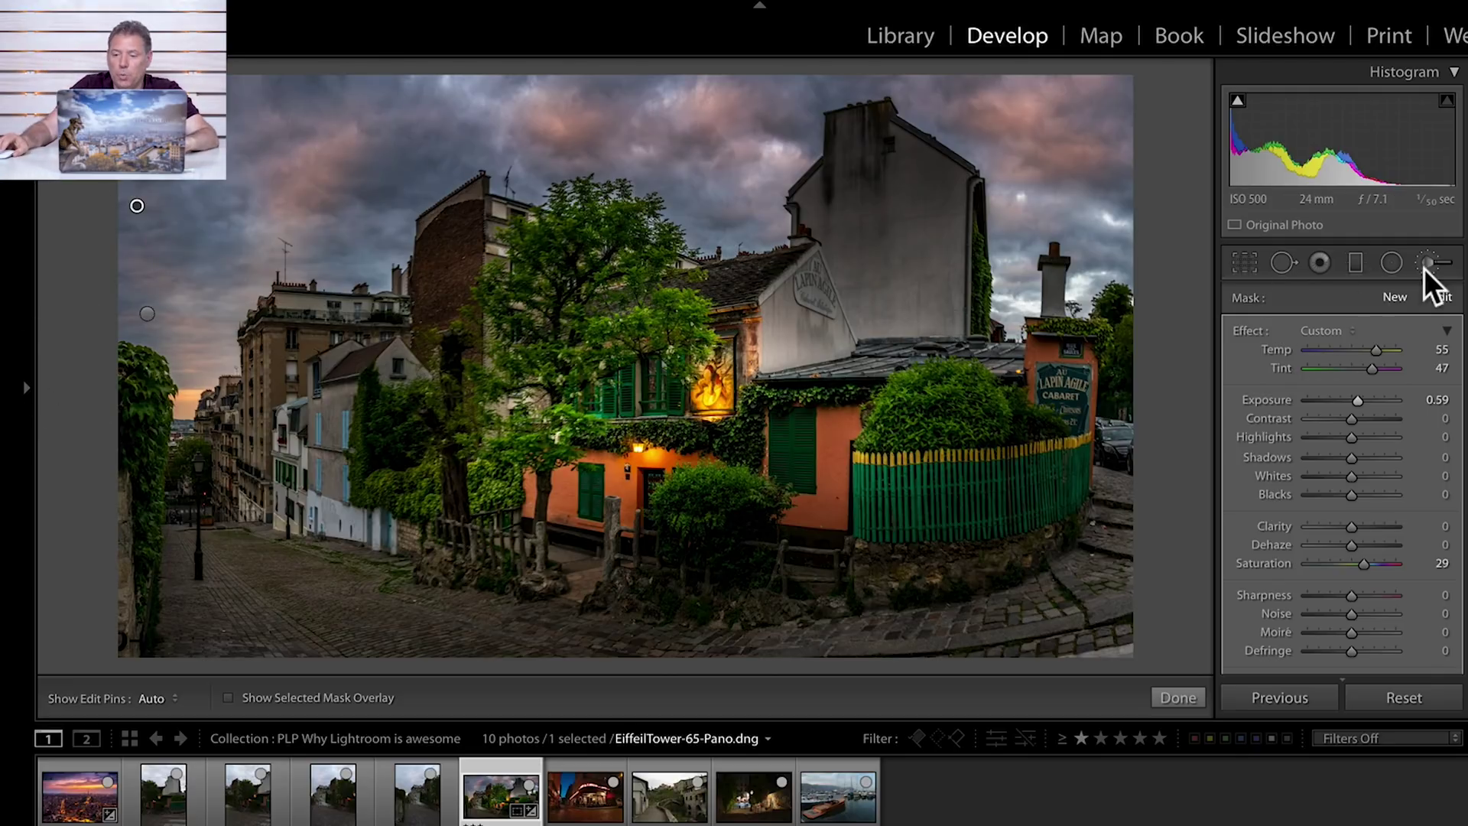
Place a warm radial ellipse over the left-side sunset with Exposure lowered to 0.51
left_click(1392, 264)
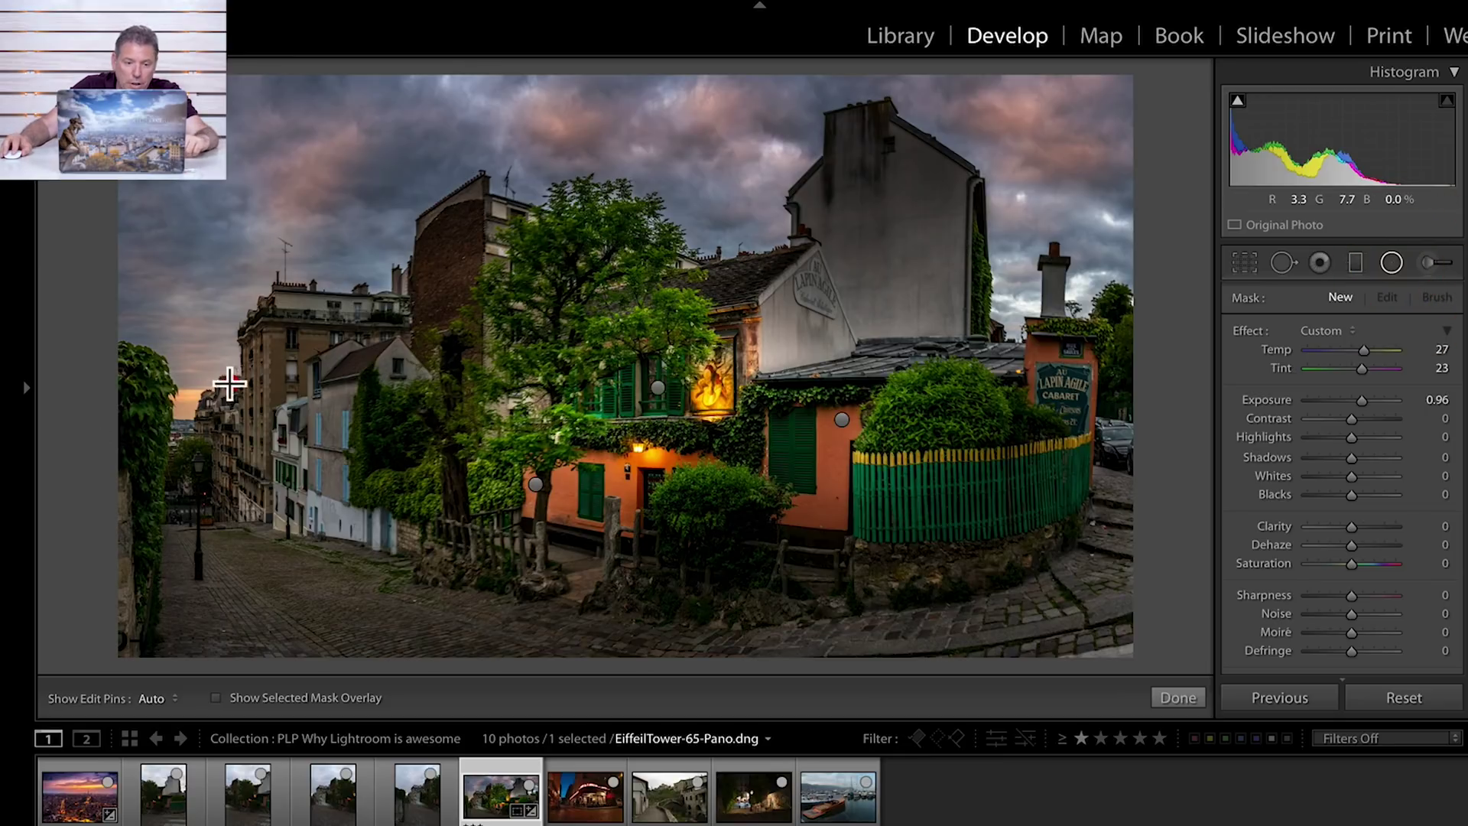
left_click_drag(192, 350, 263, 431)
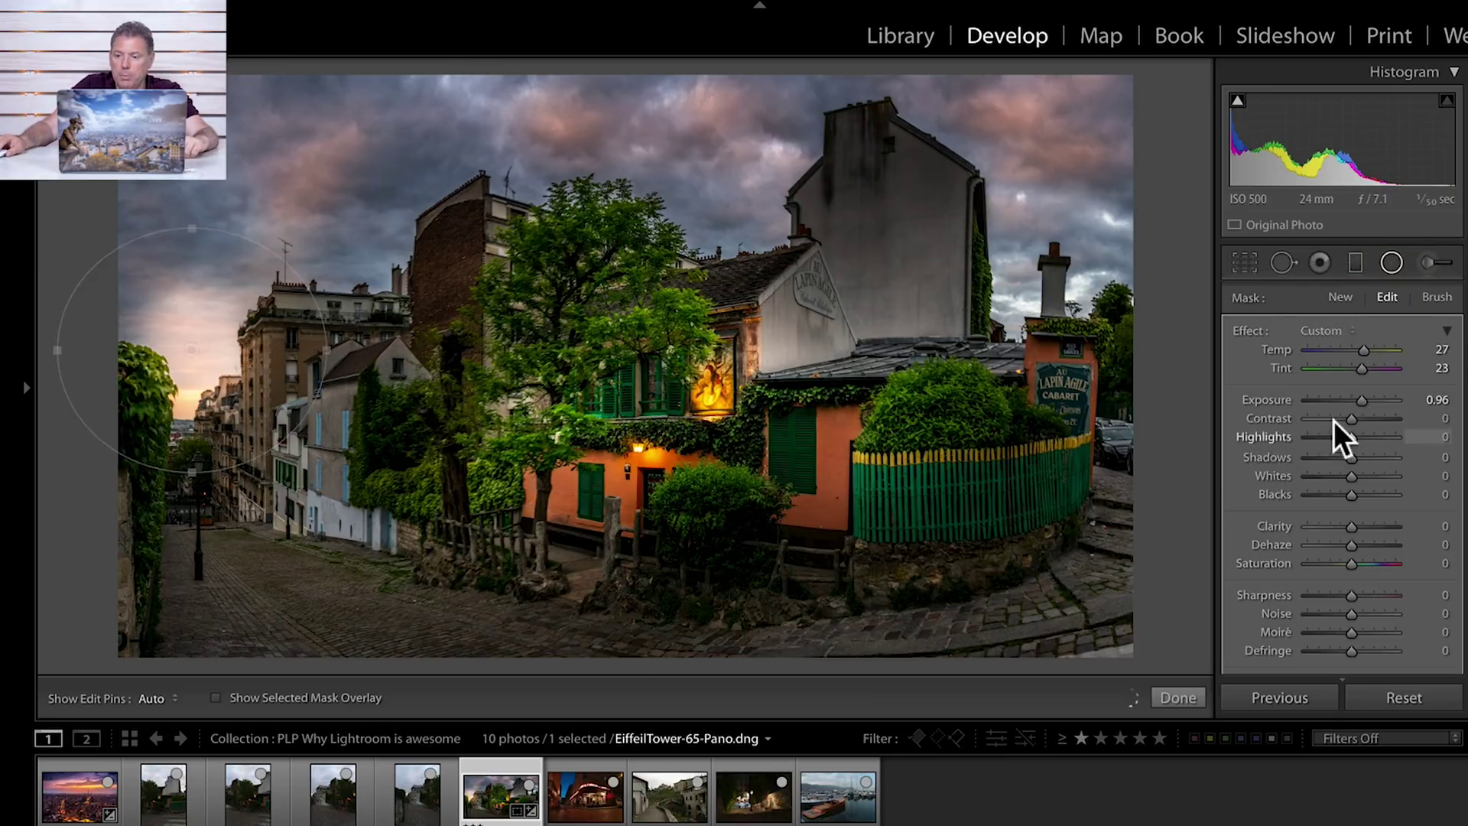
left_click_drag(1359, 403, 1355, 401)
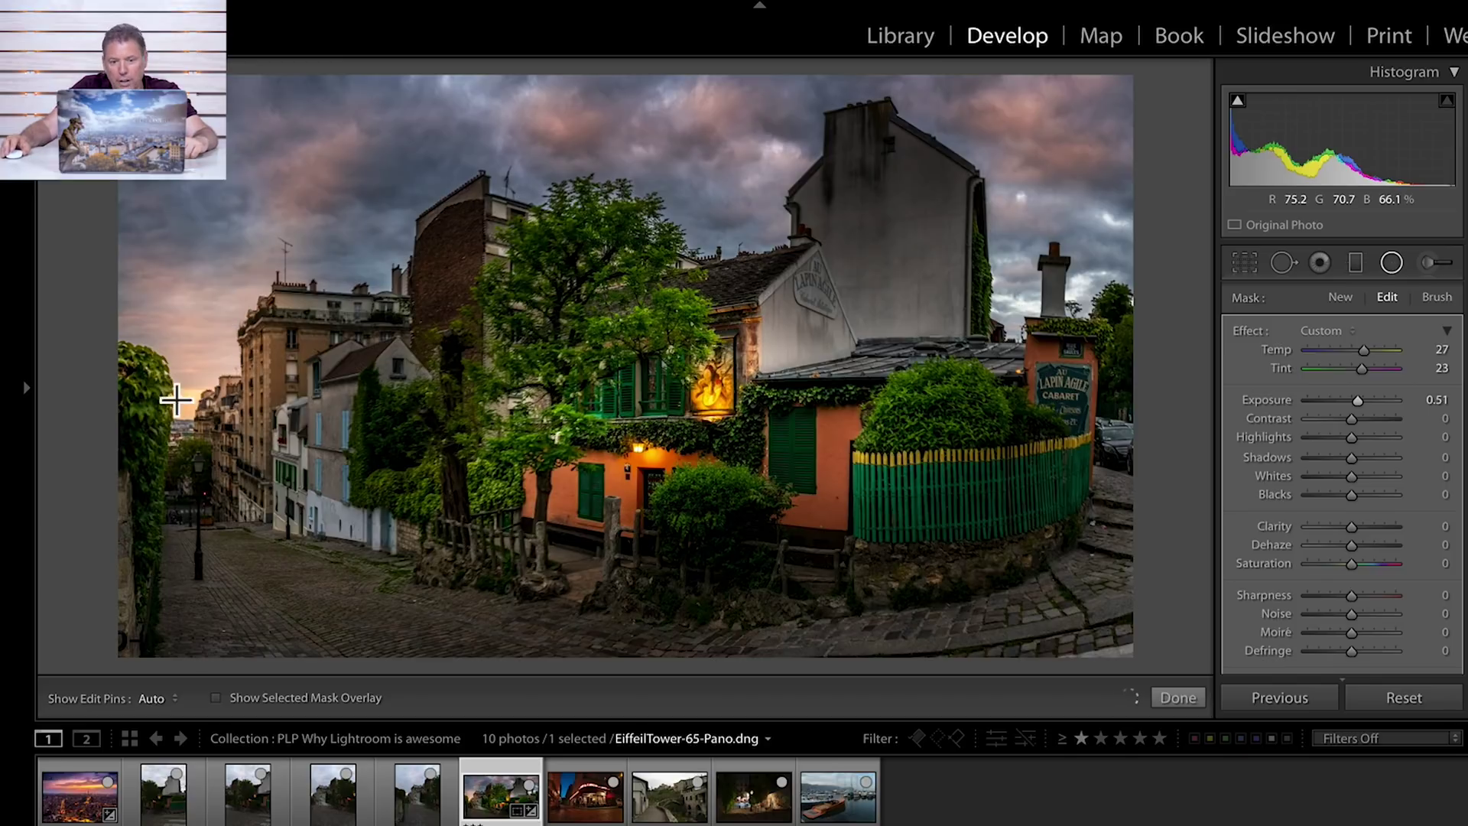
left_click(1177, 696)
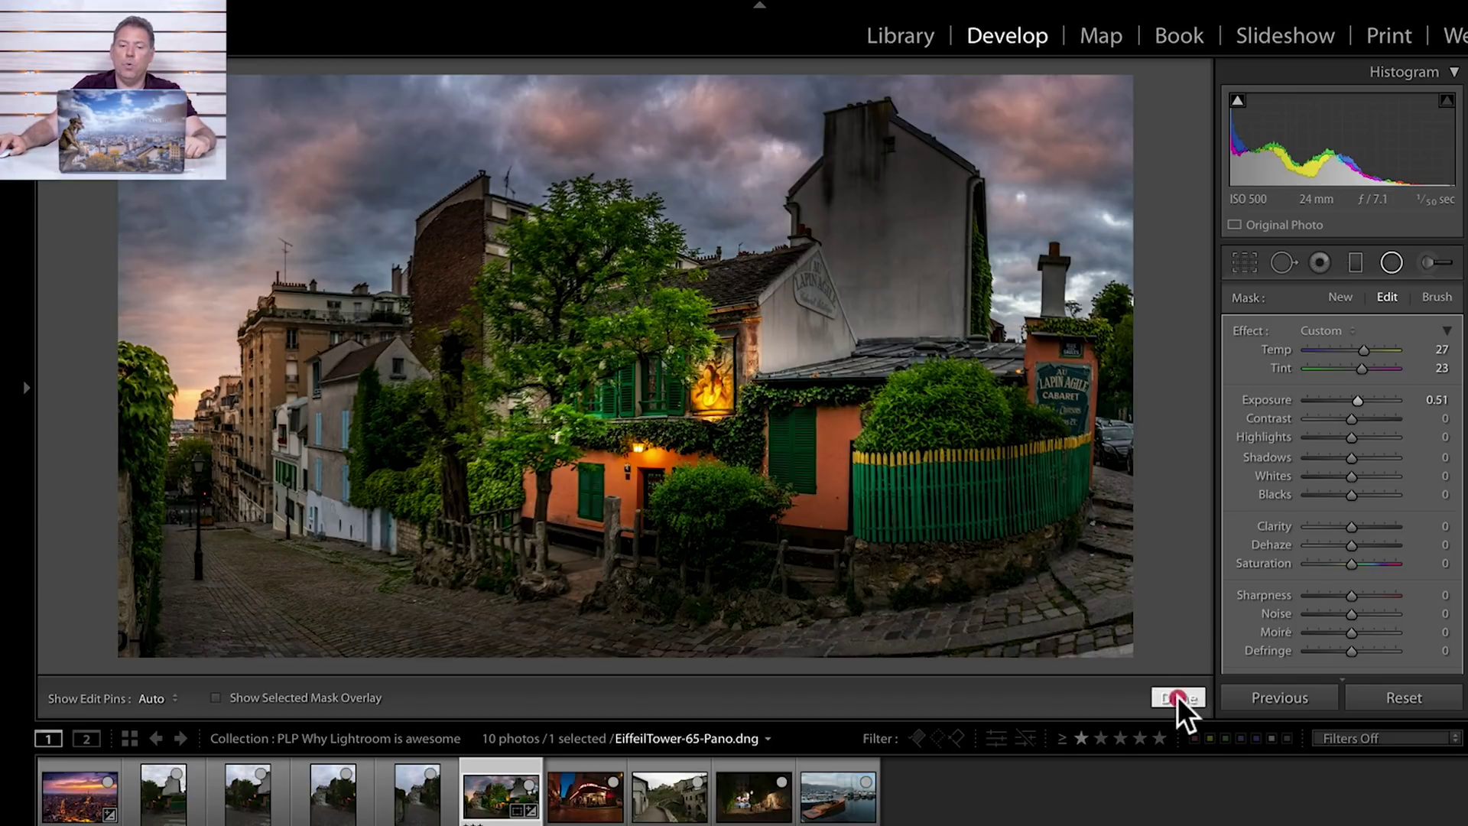
Compare with the original, boost Vibrance and Saturation, and preview full screen
key("backslash")
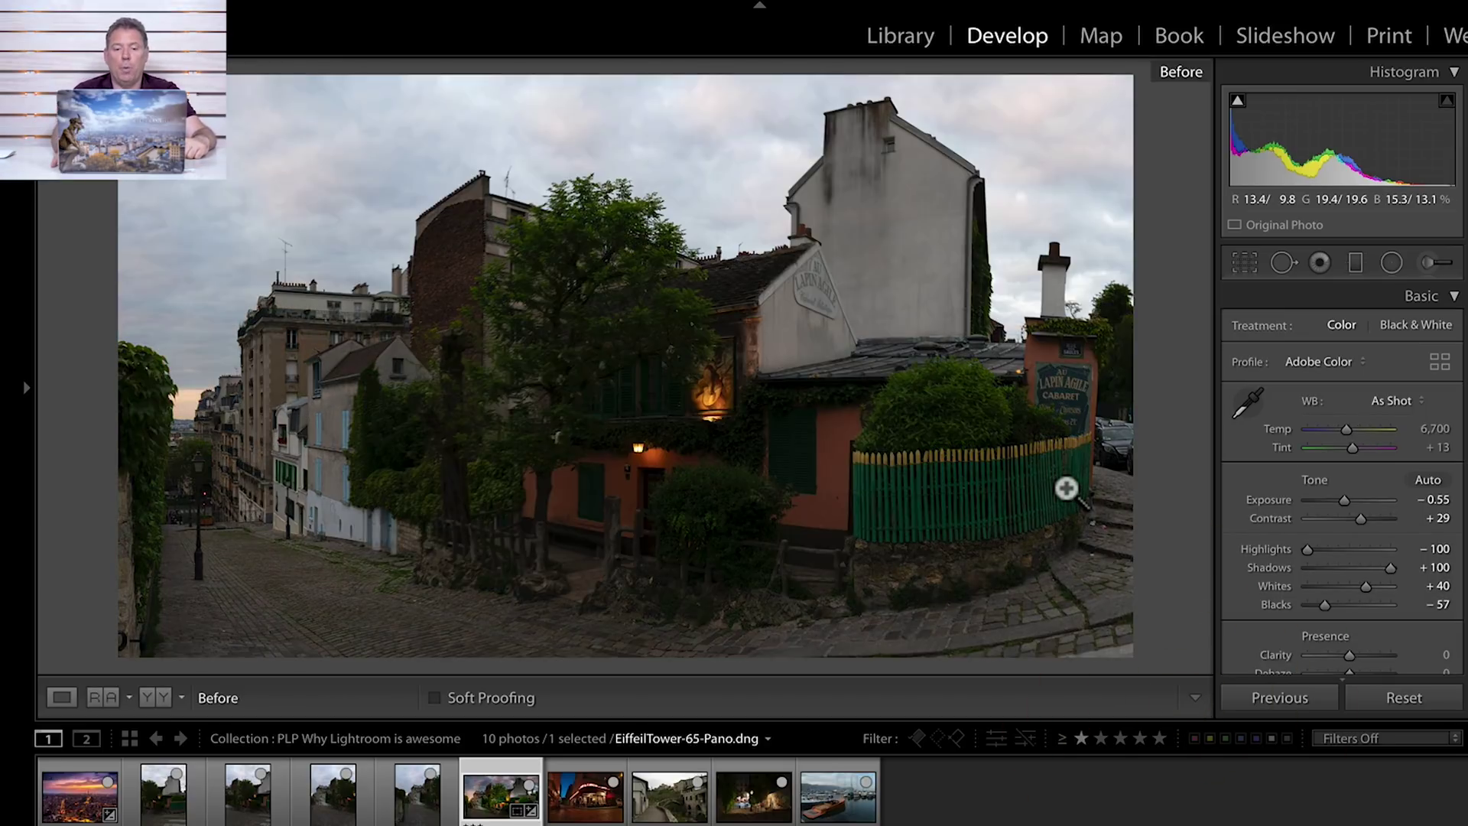
key("backslash")
key("backslash")
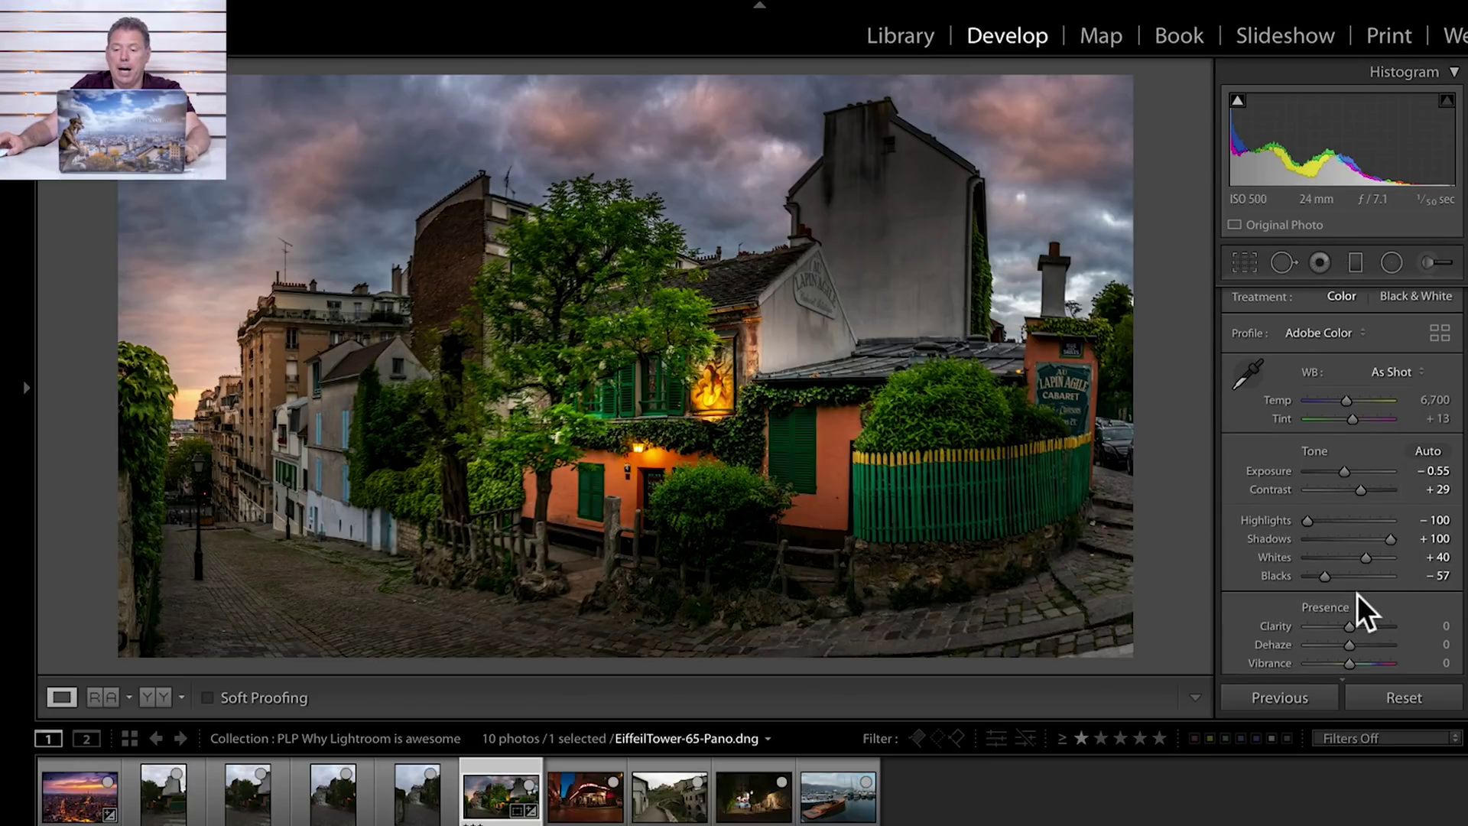
left_click_drag(1357, 625, 1355, 644)
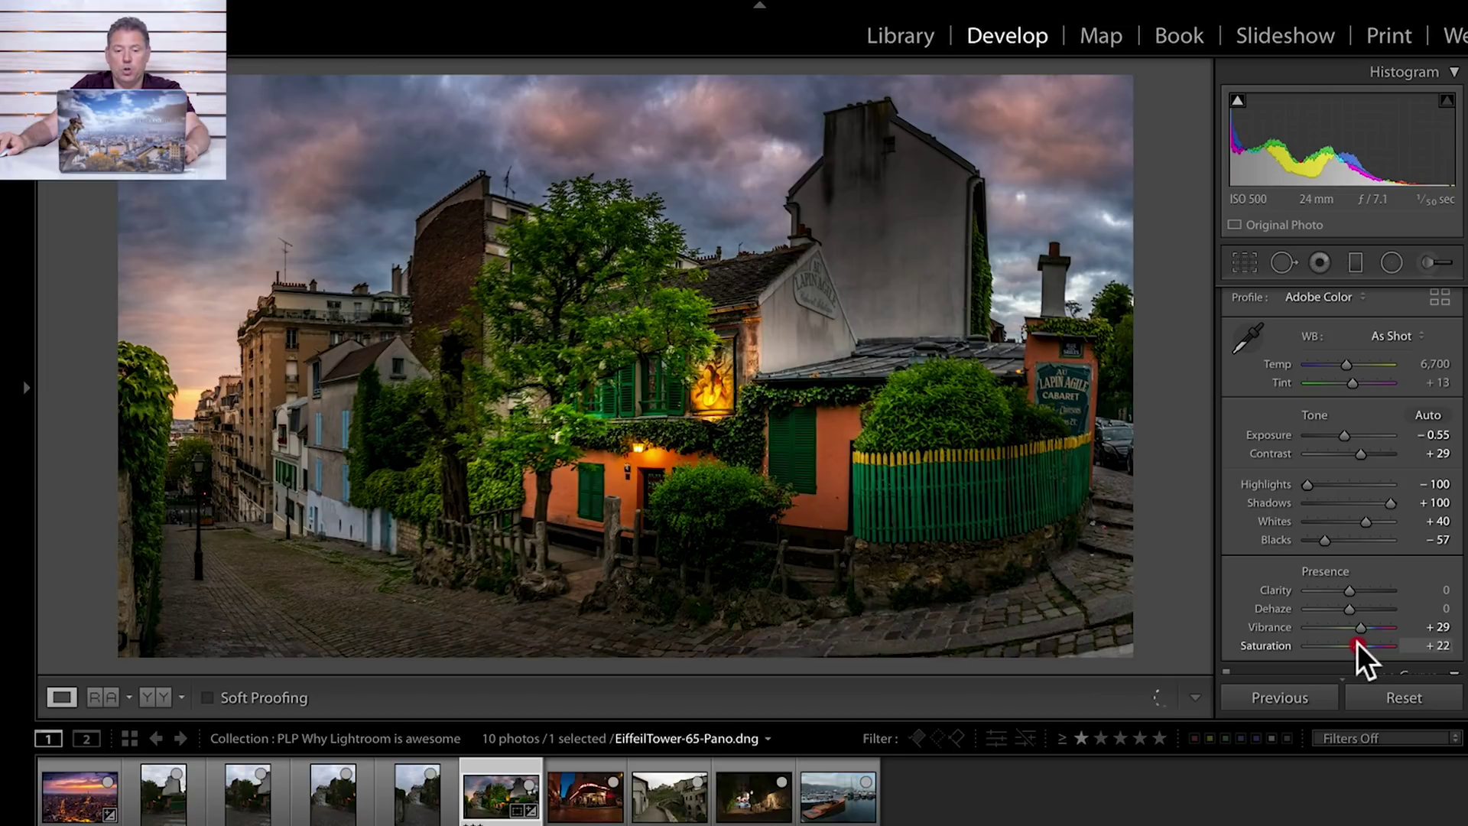
key("f")
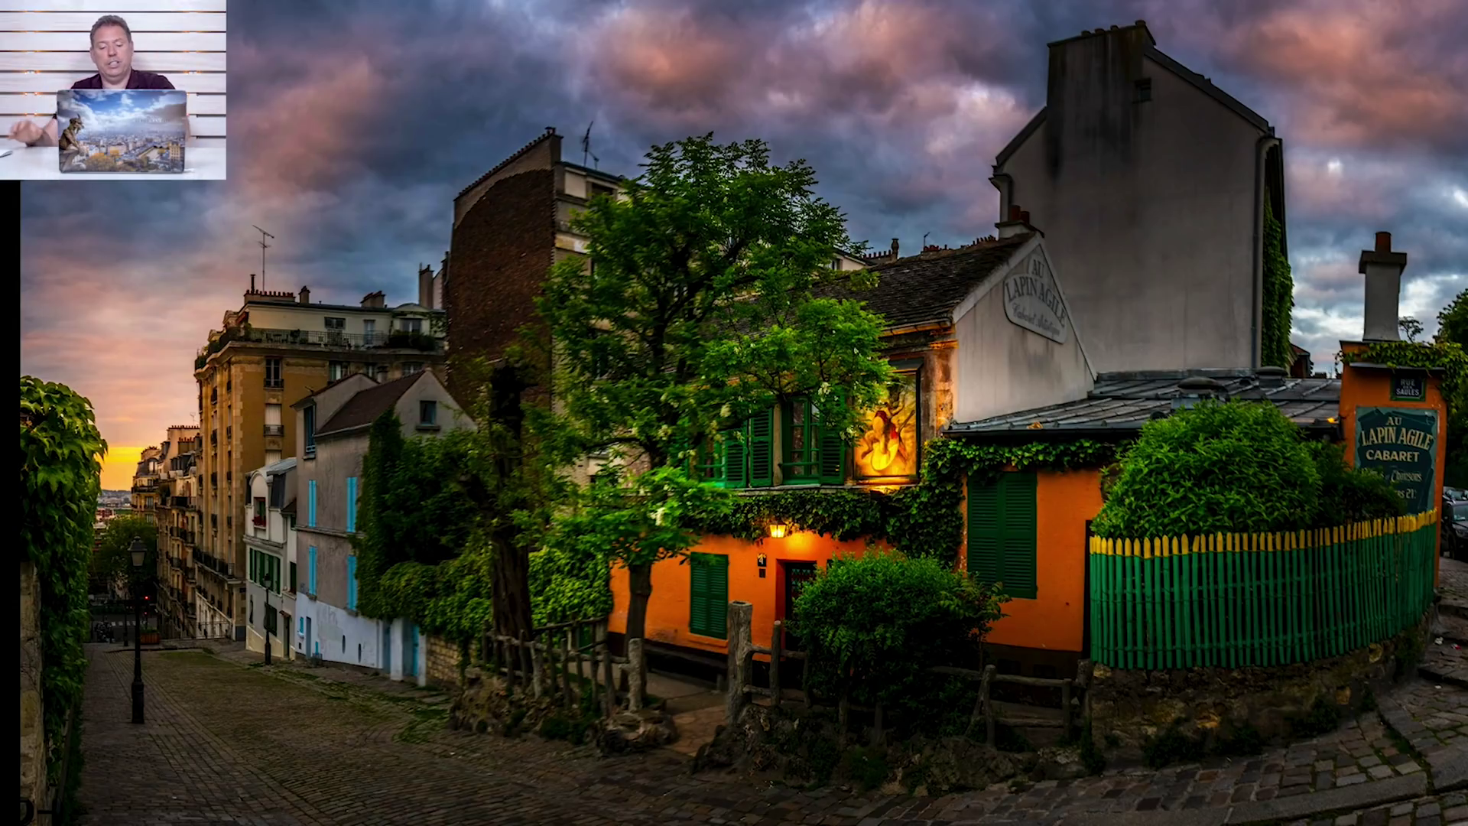
key("f")
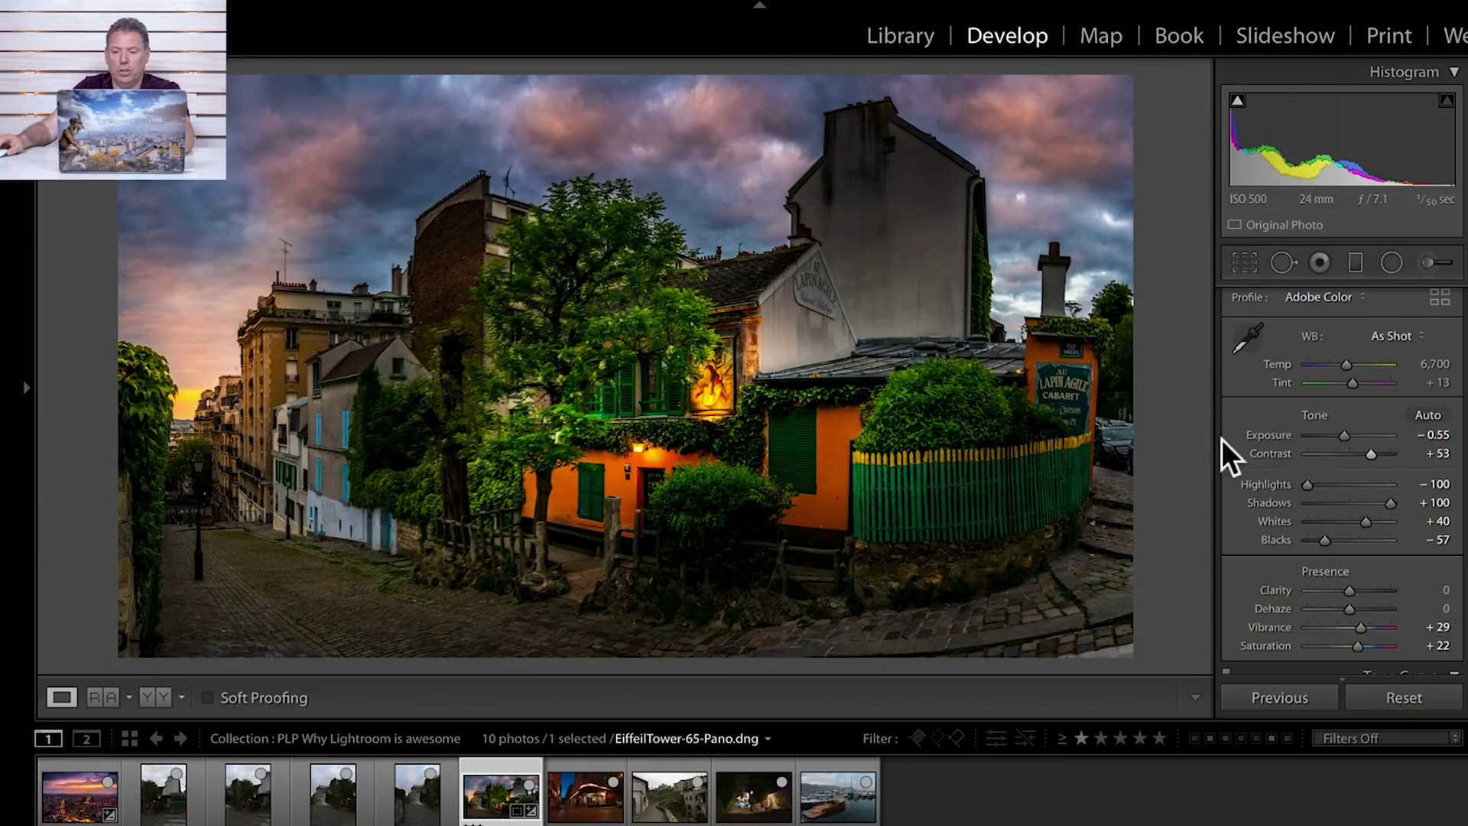
Reset Saturation to 0 and settle Vibrance at +18
double_click(1352, 640)
left_click_drag(1359, 630, 1354, 626)
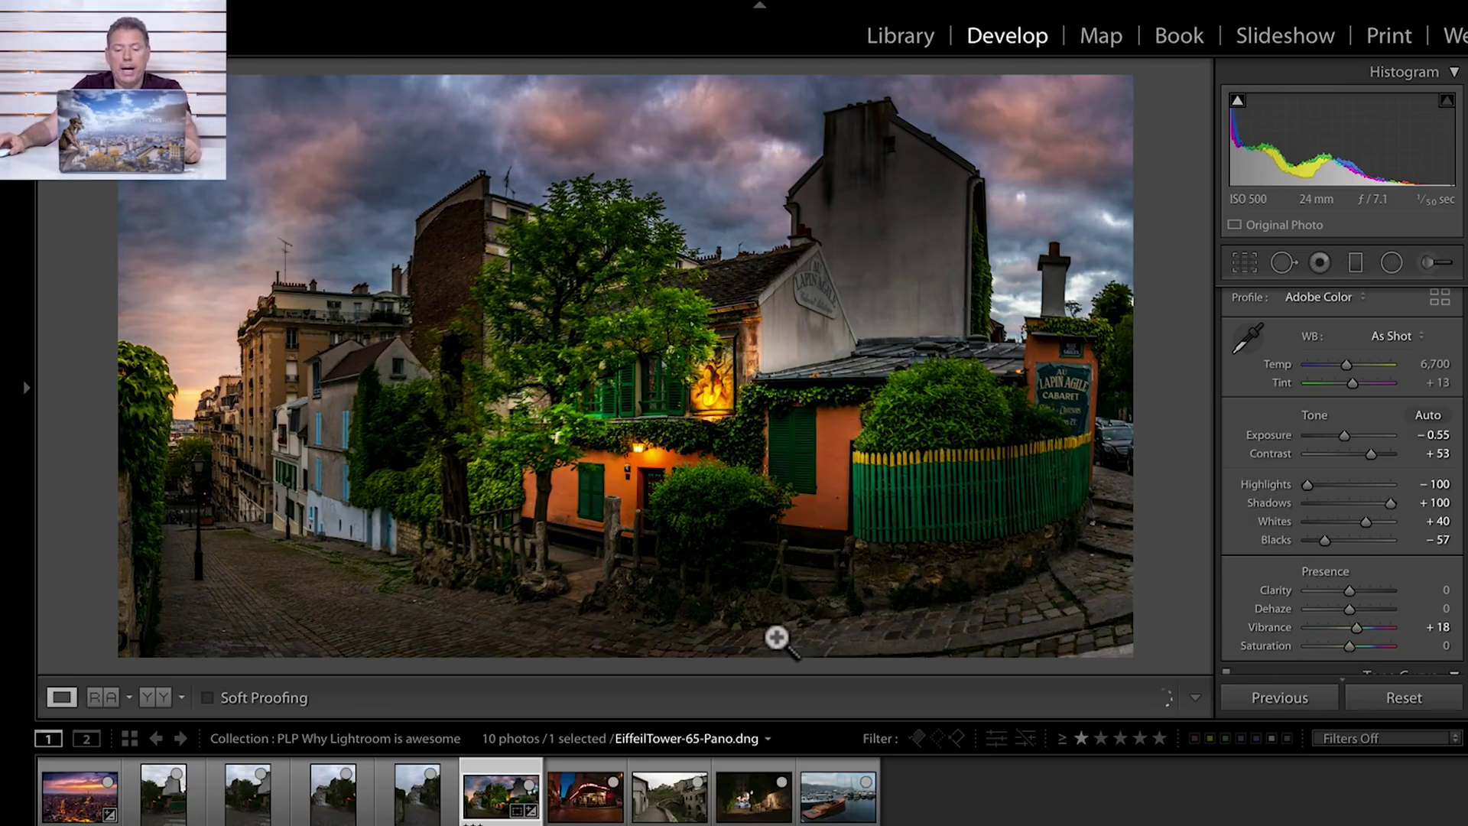
left_click(661, 769)
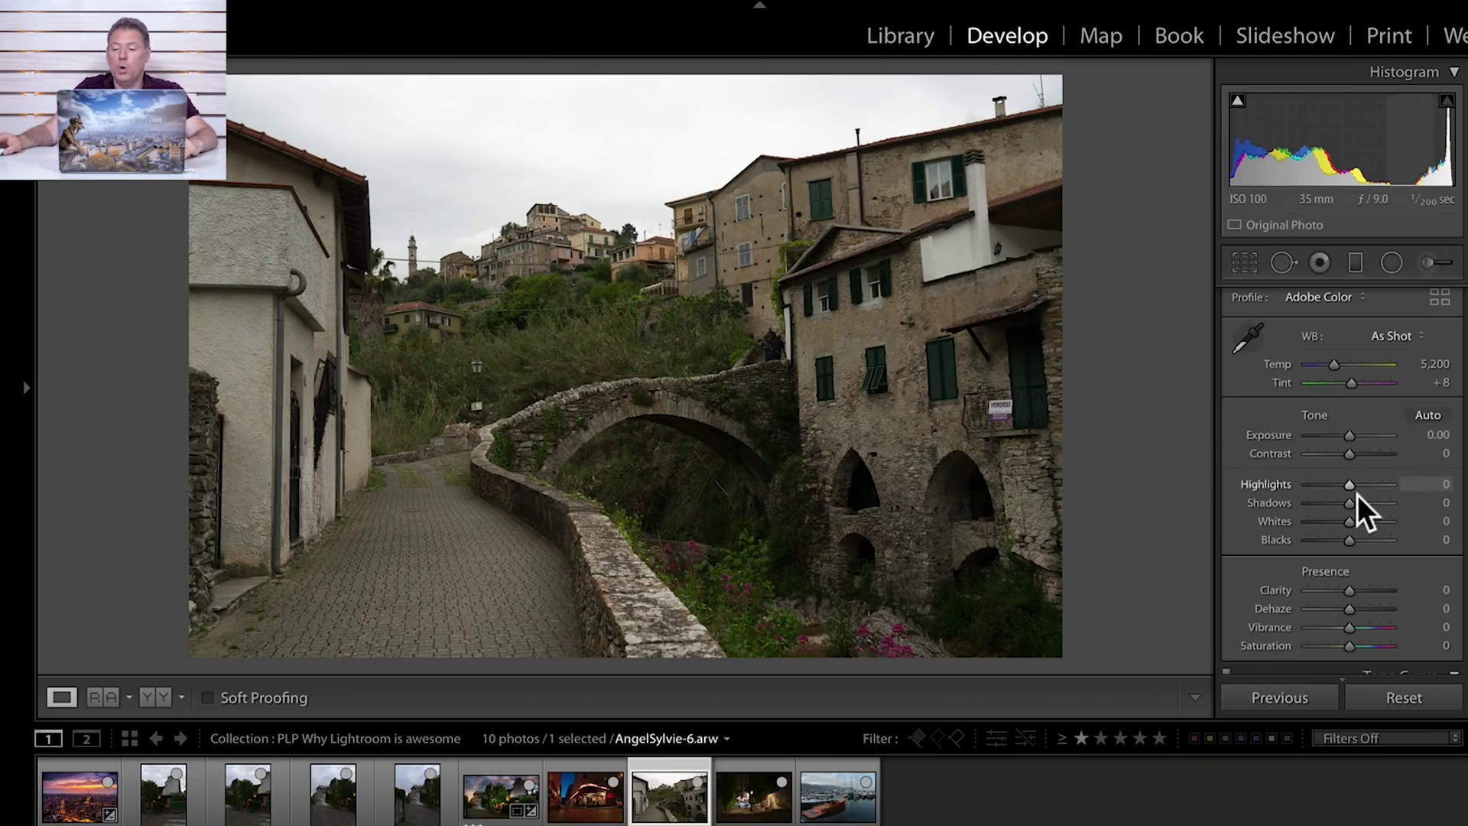
Convert AngelSylvie-6.arw to Black & White: Highlights -100, Blacks -50, Whites +60, Contrast +49
scroll(1339, 501, "up", 2)
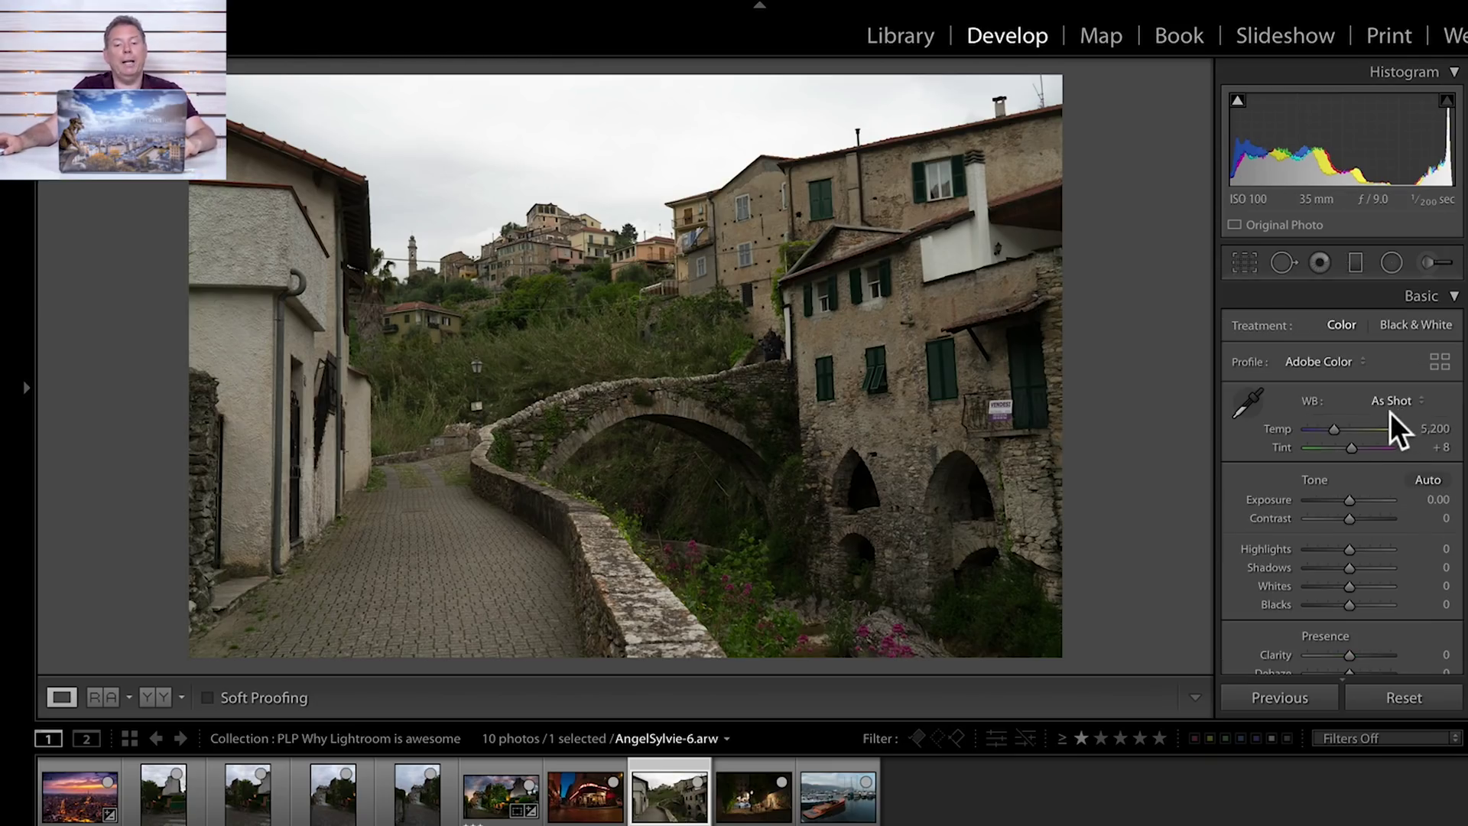
left_click(1414, 319)
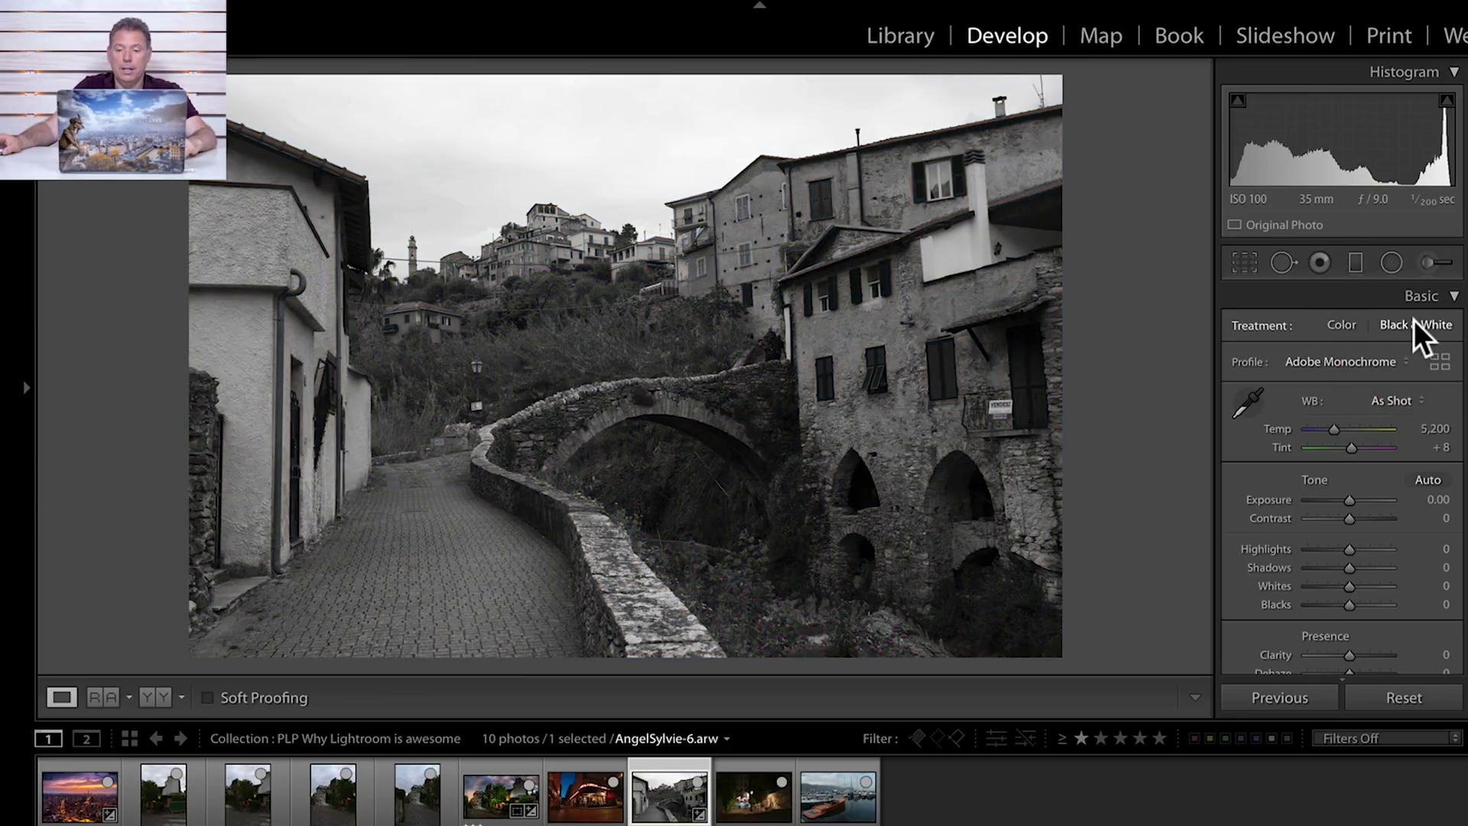
scroll(1365, 435, "down", 2)
scroll(1366, 435, "up", 3)
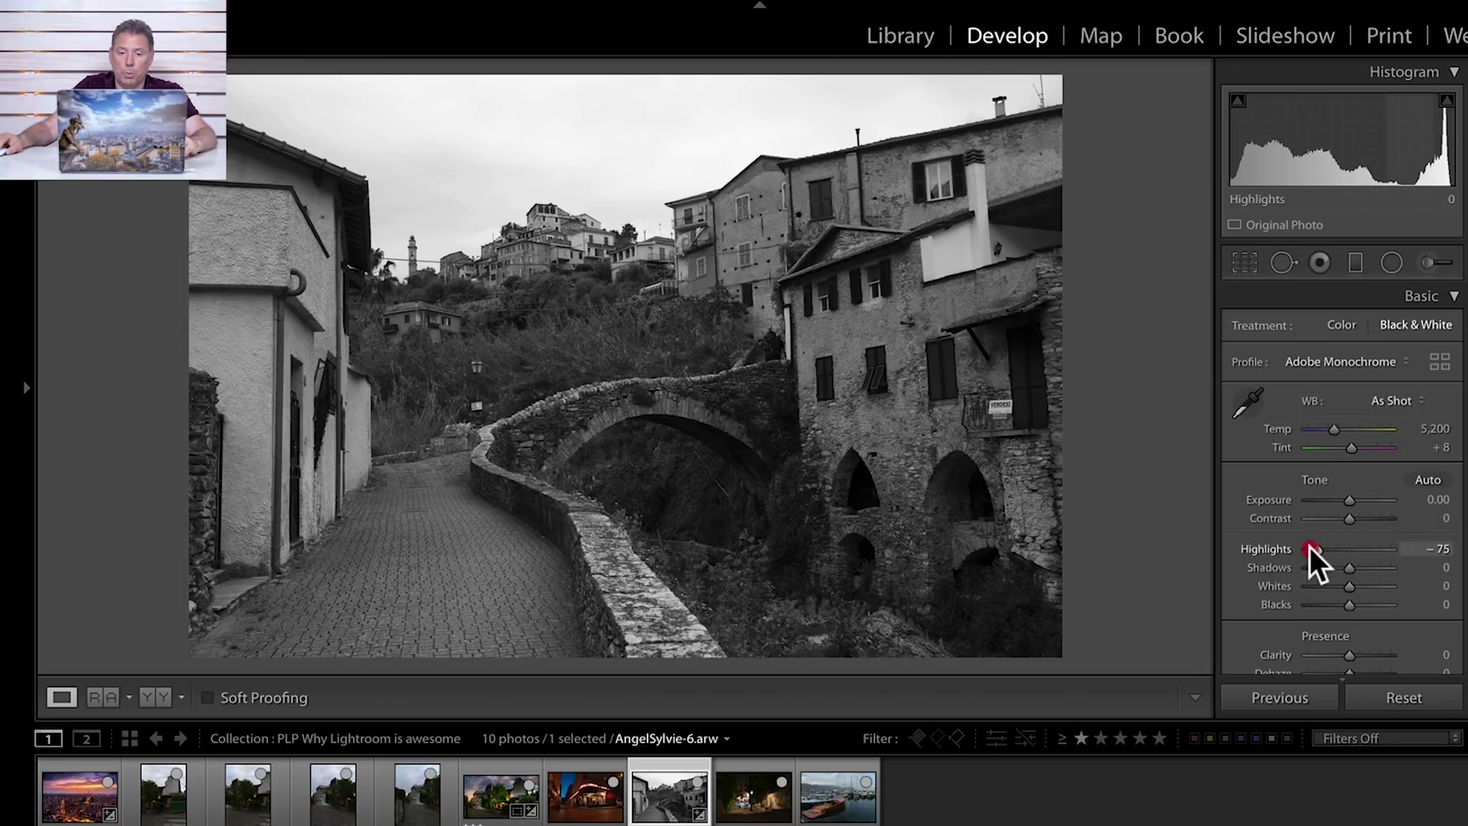
left_click_drag(1309, 545, 1275, 547)
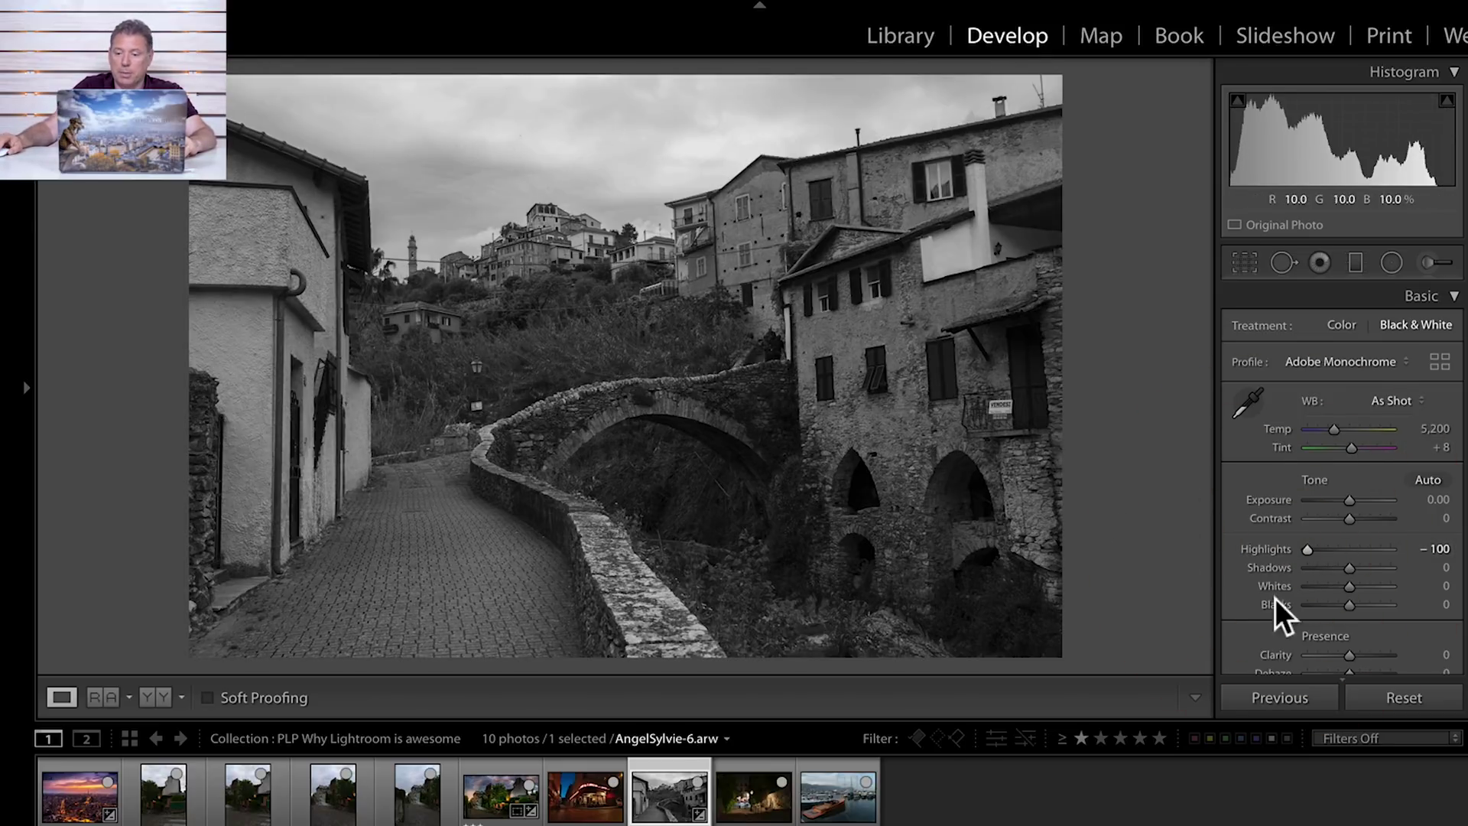
left_click_drag(1342, 604, 1370, 583)
left_click(1369, 517)
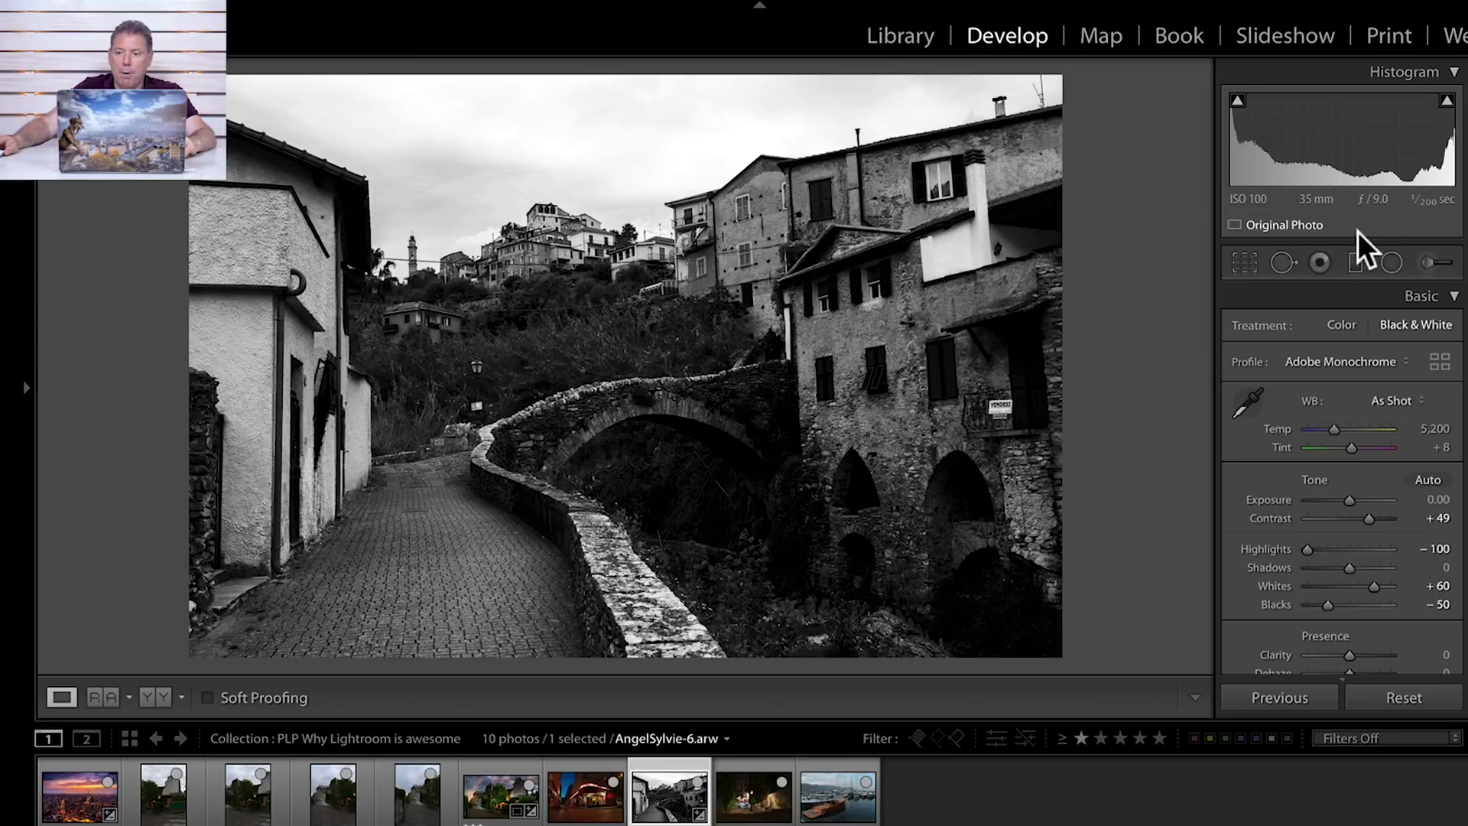
Darken the sky with a graduated filter at Exposure -1.63 and add another rising from the bottom
left_click_drag(591, 149, 614, 374)
left_click_drag(1328, 402, 1330, 399)
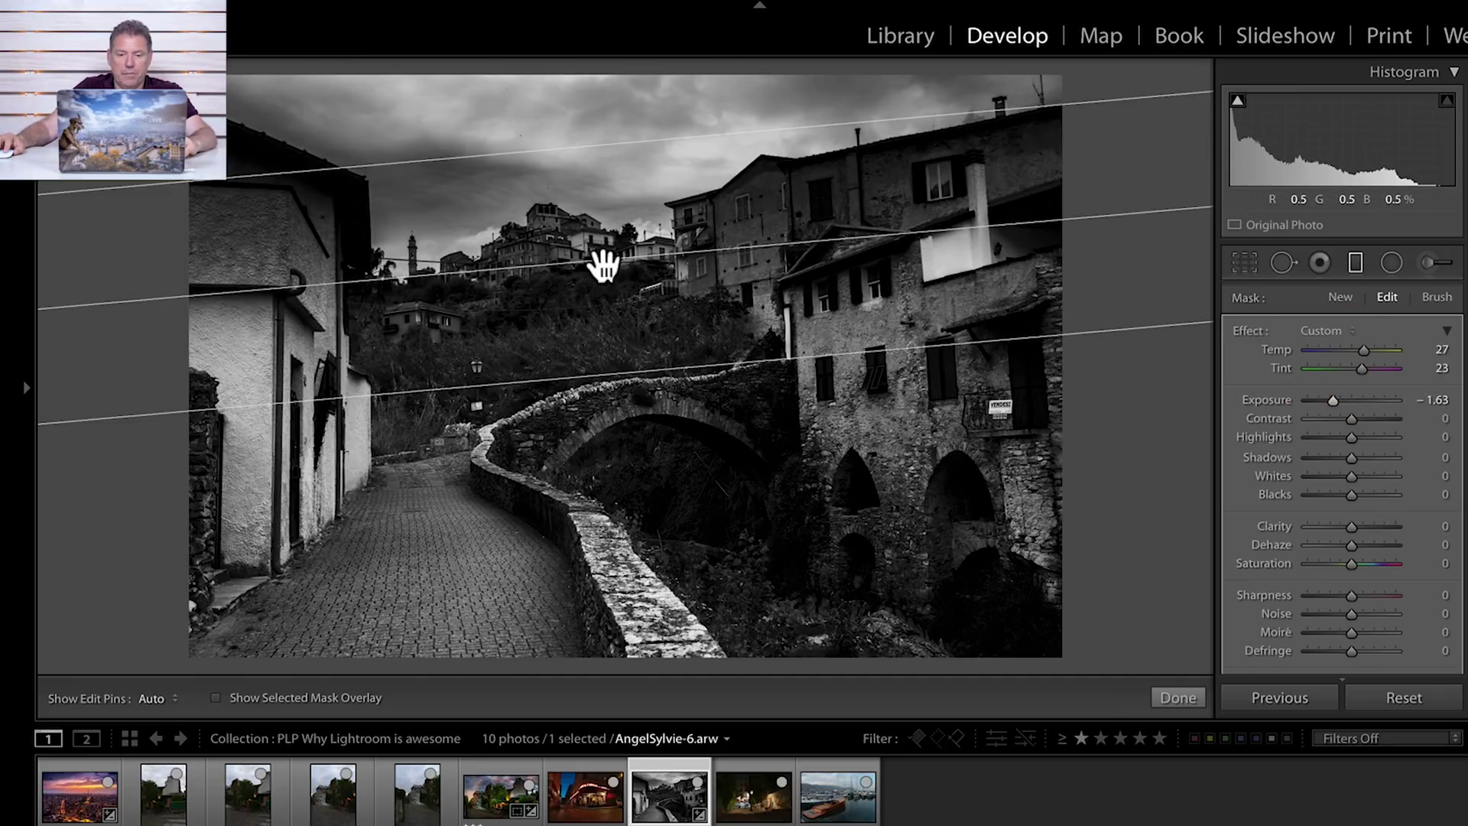
left_click_drag(603, 265, 605, 209)
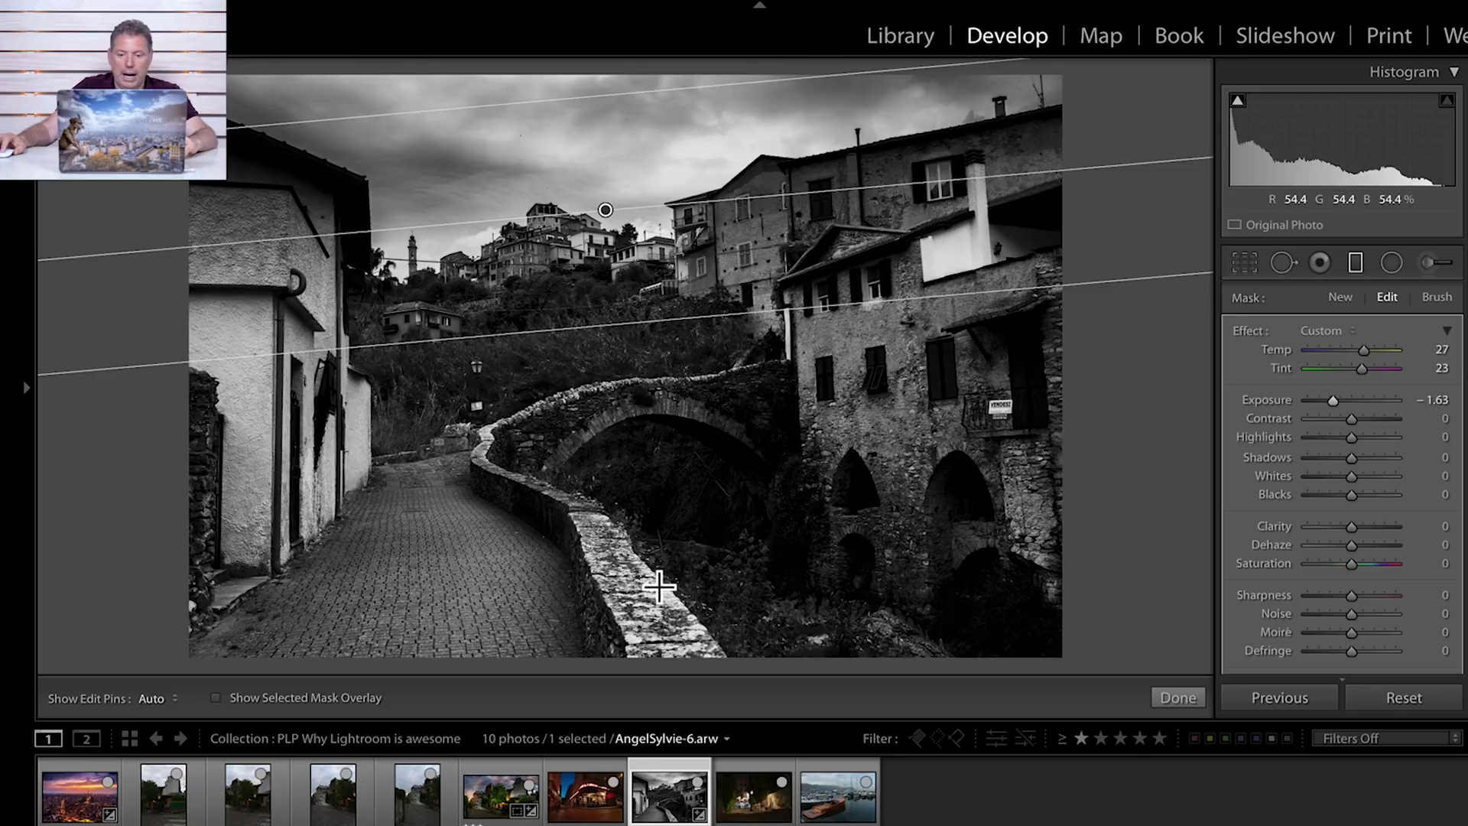
left_click_drag(627, 596, 622, 420)
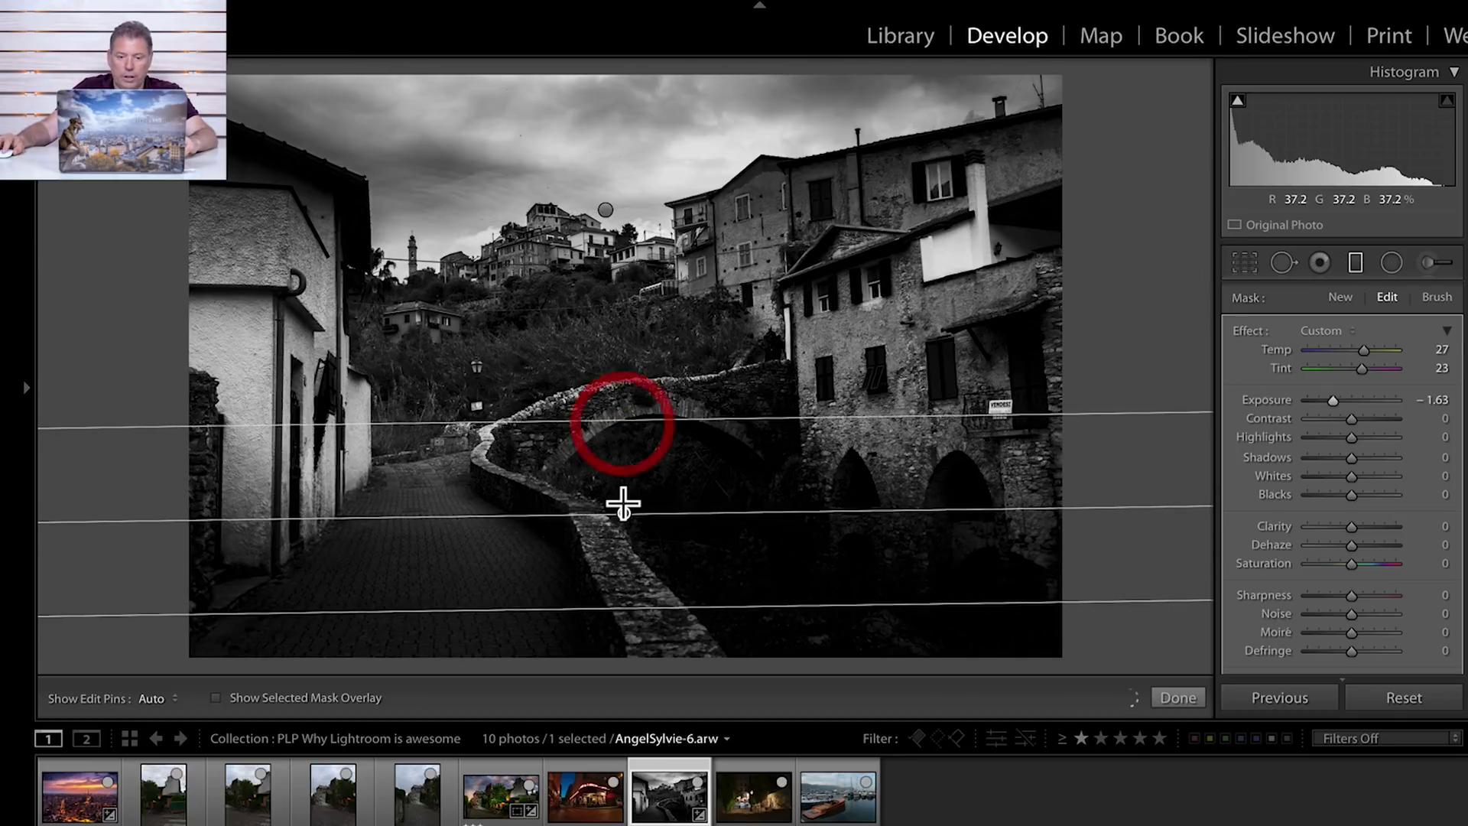
left_click_drag(623, 512, 610, 696)
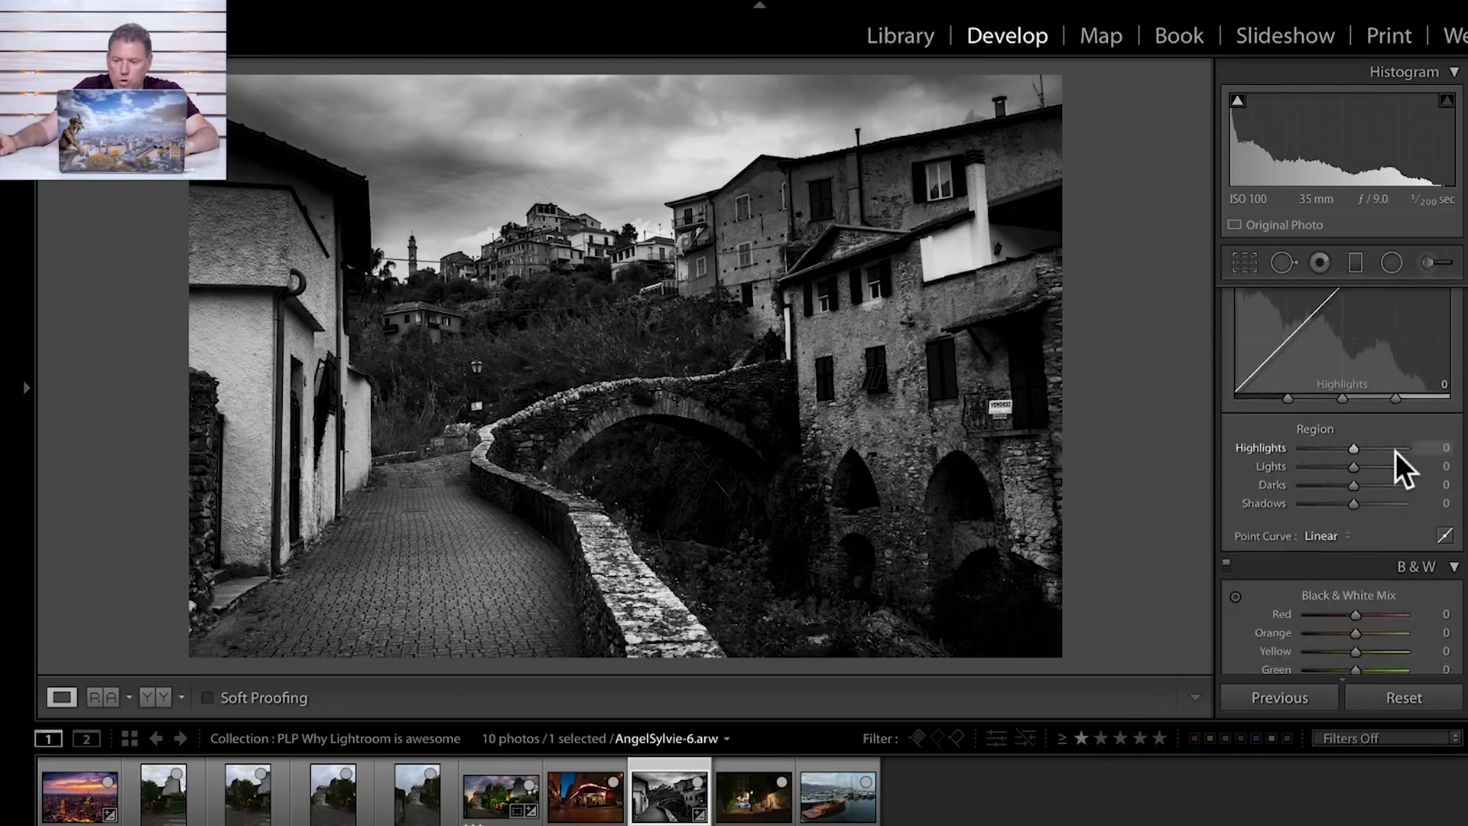
Apply Upright Auto in the Transform panel to straighten the buildings
scroll(1396, 451, "down", 10)
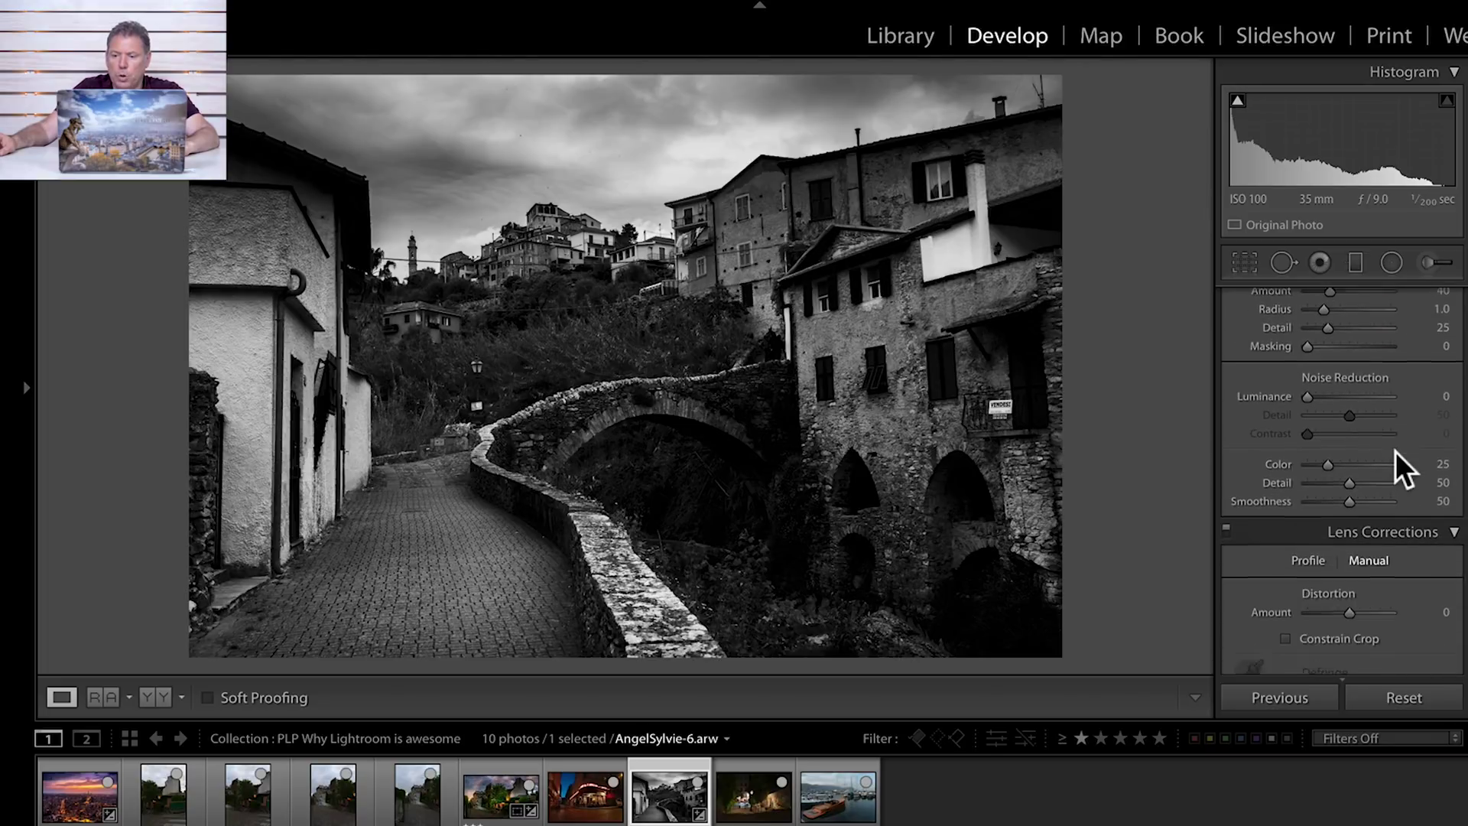
scroll(1396, 464, "down", 2)
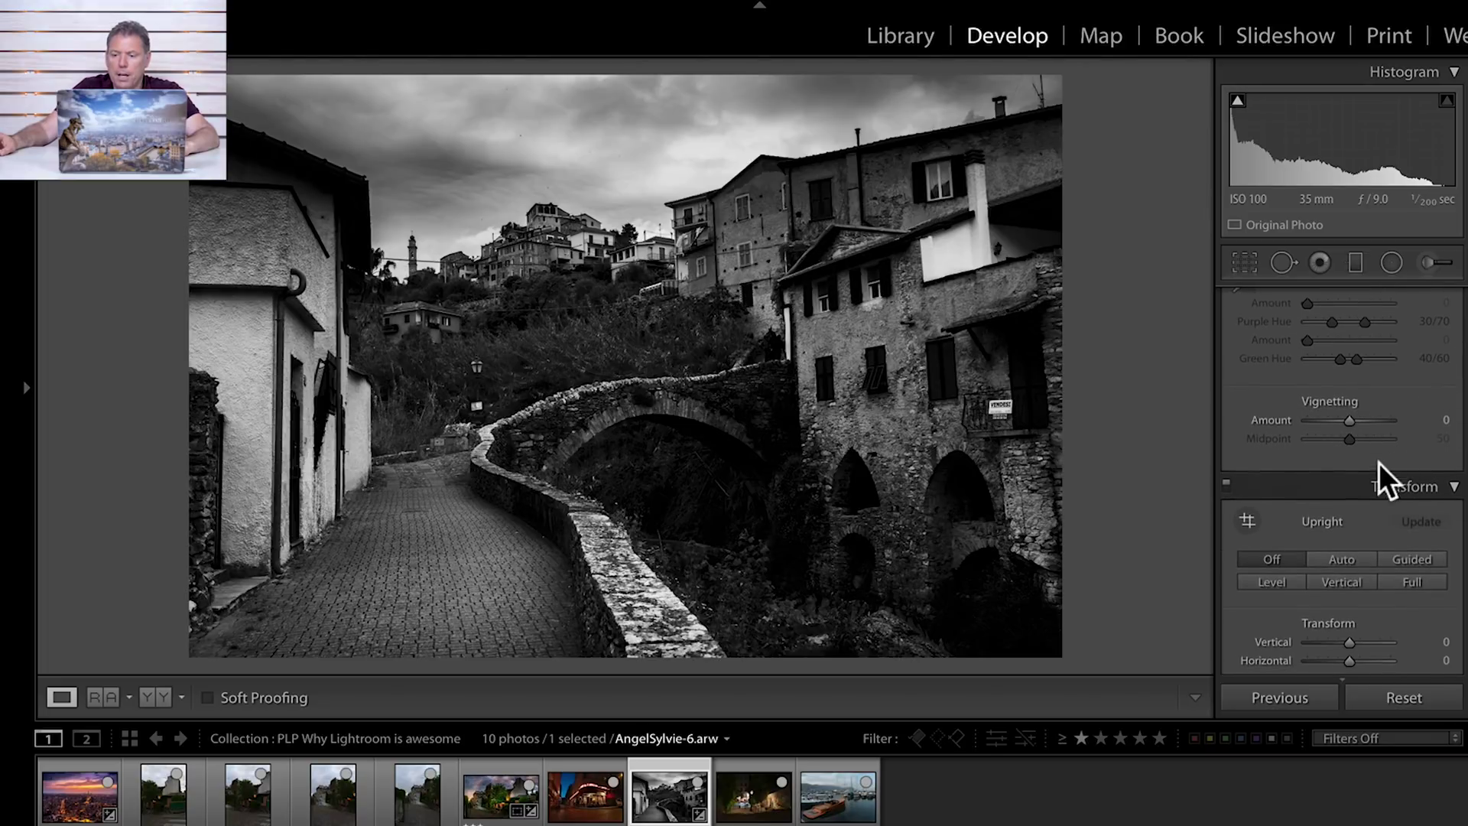
left_click(1341, 558)
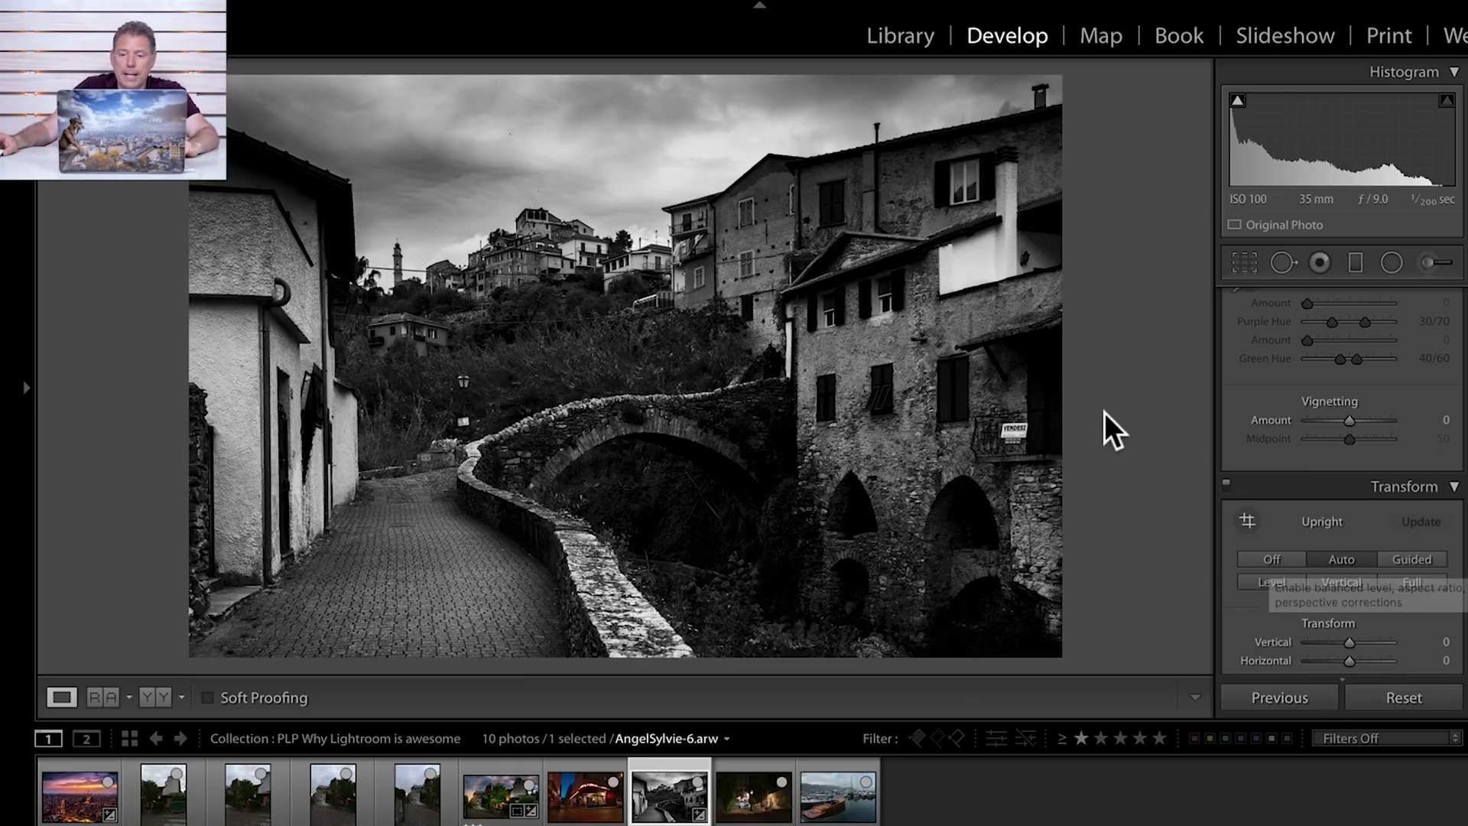
left_click(1390, 262)
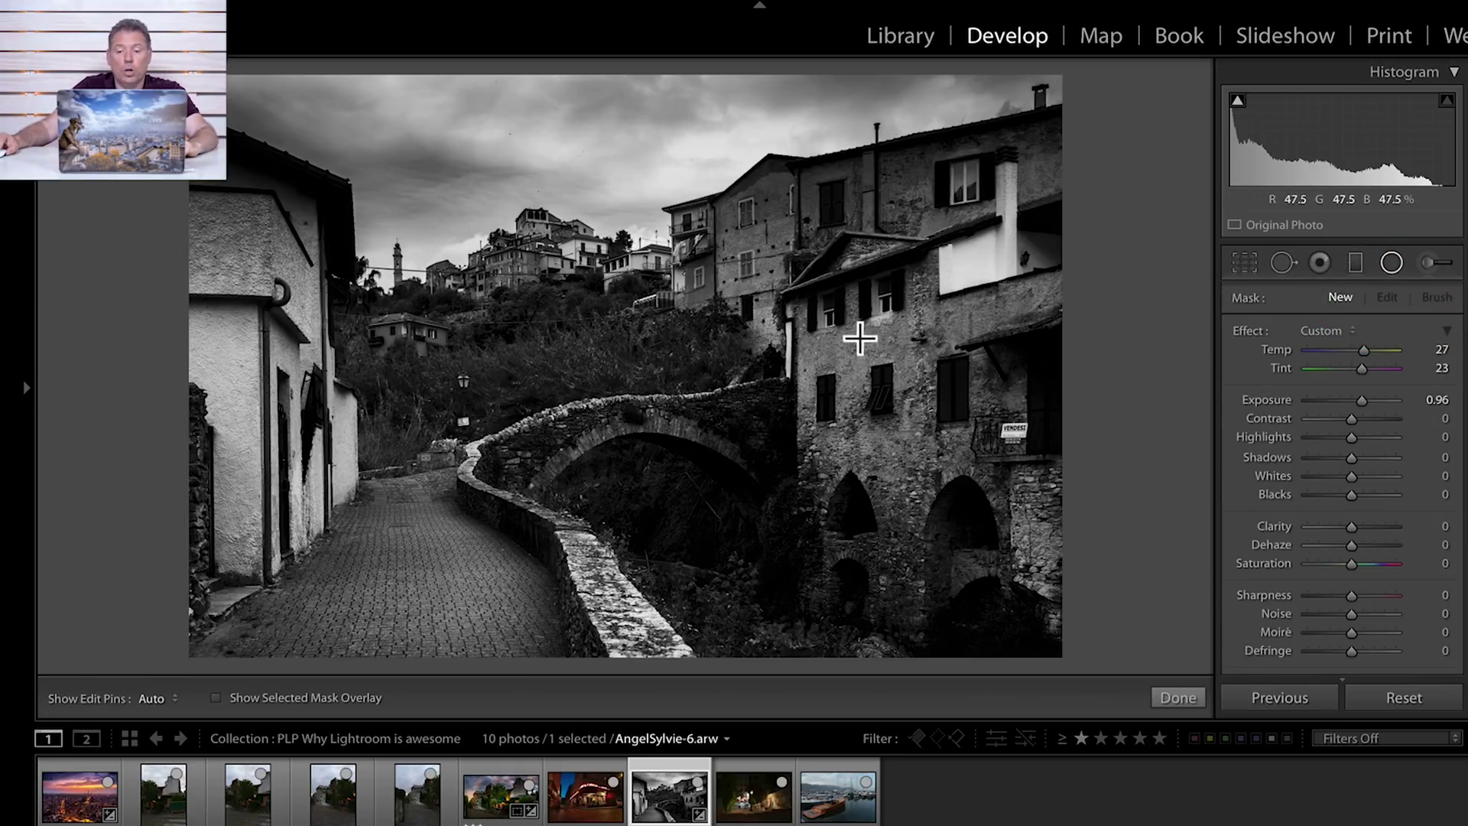
Draw a radial filter on the right-hand building with added Clarity, lower exposure, Temp and Tint 0
left_click_drag(859, 337, 998, 491)
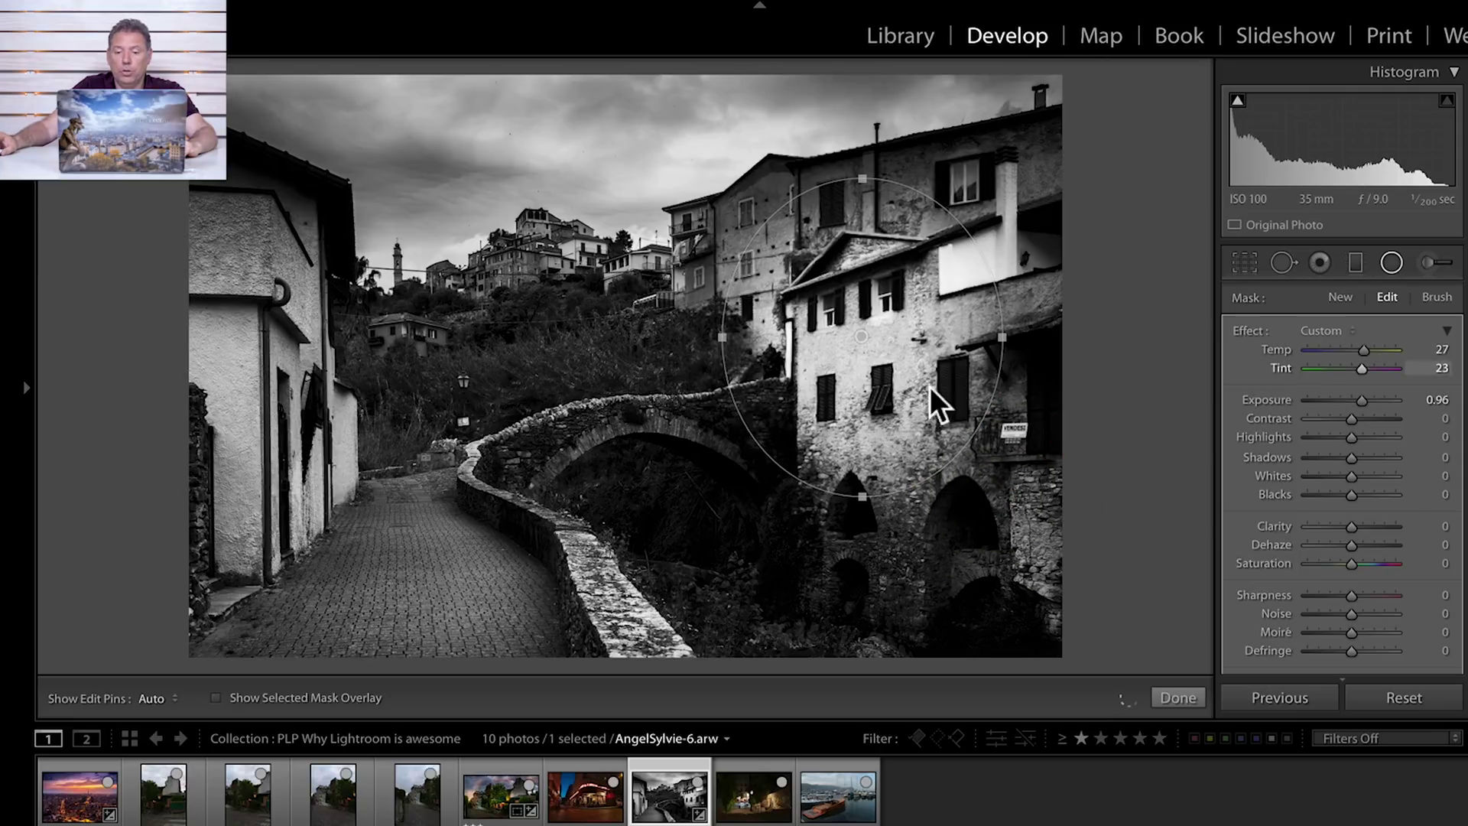
left_click_drag(865, 334, 905, 400)
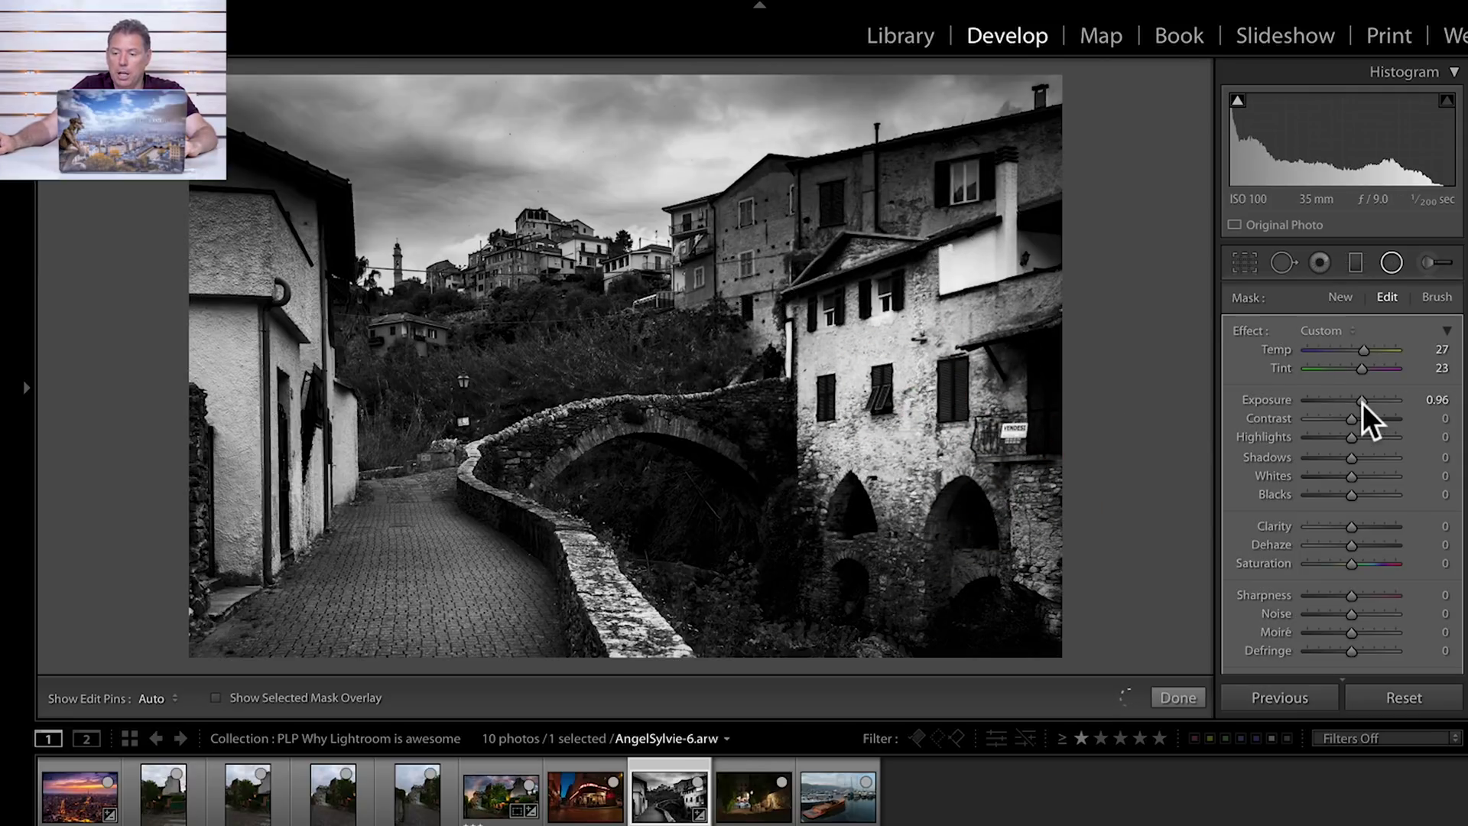
left_click_drag(1361, 400, 1356, 402)
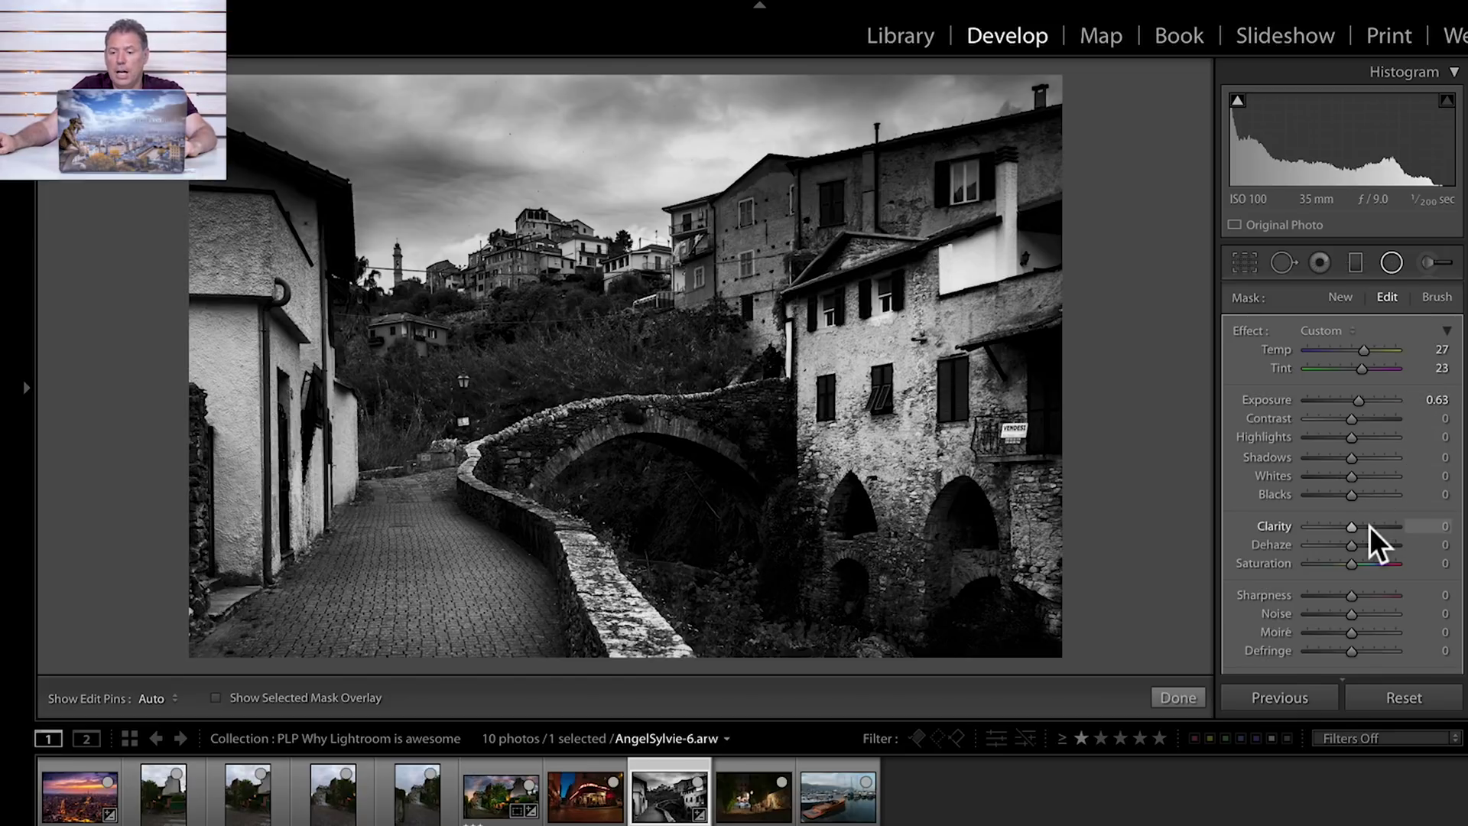
left_click_drag(1370, 526, 1402, 523)
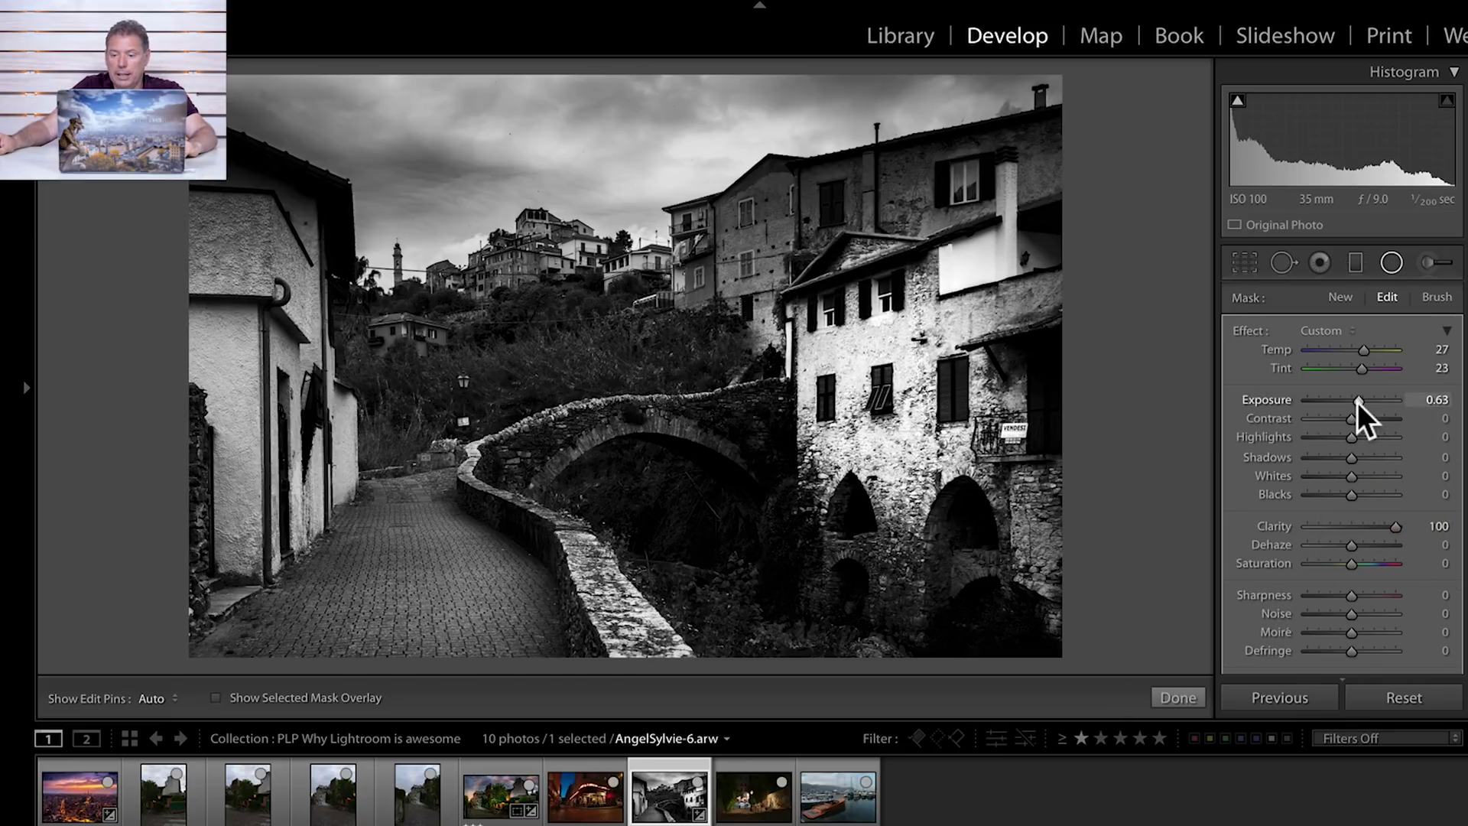
left_click_drag(1357, 402, 1355, 402)
double_click(1364, 369)
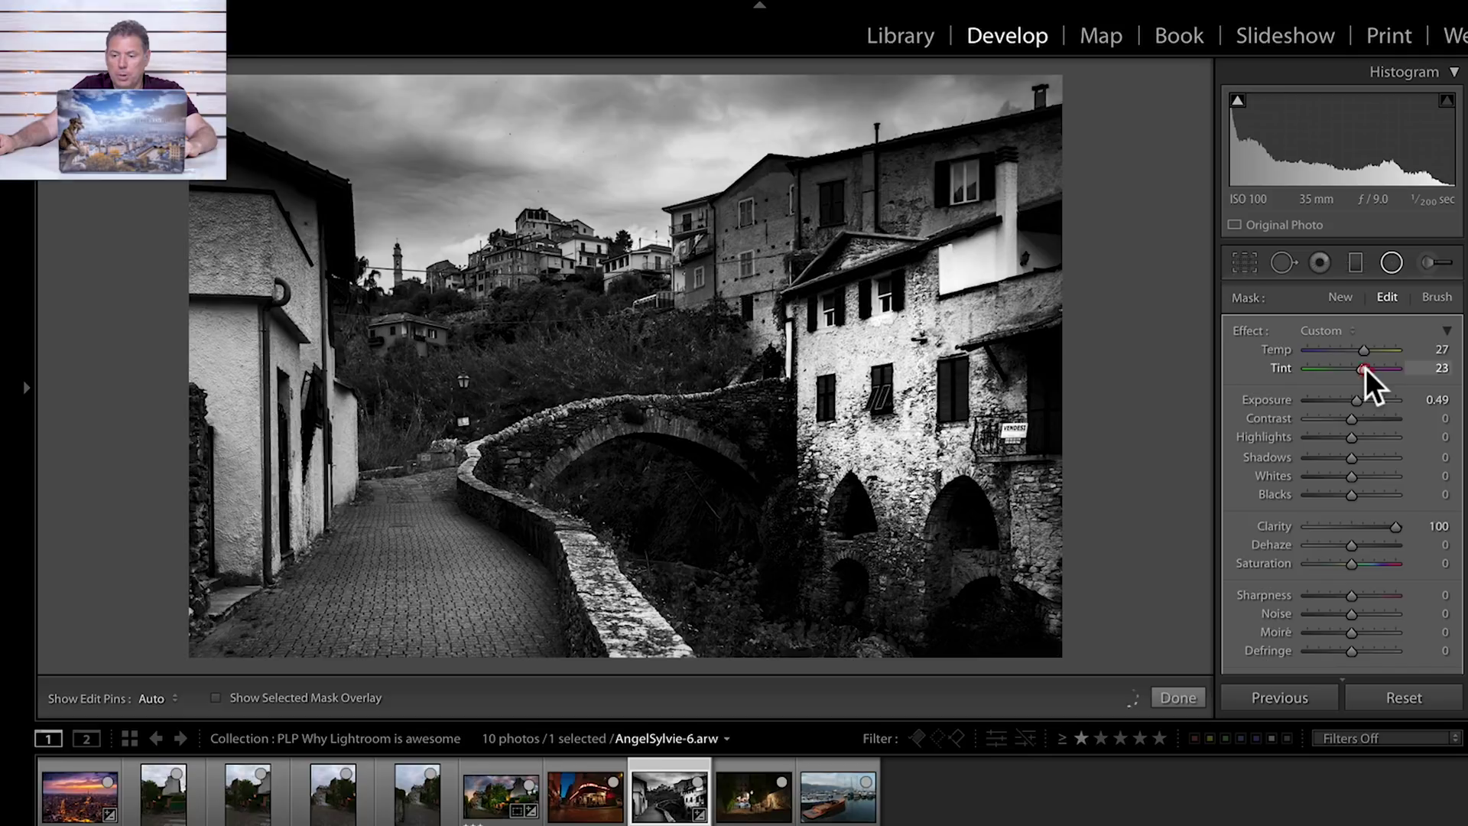
double_click(1366, 352)
left_click_drag(1362, 391, 1355, 398)
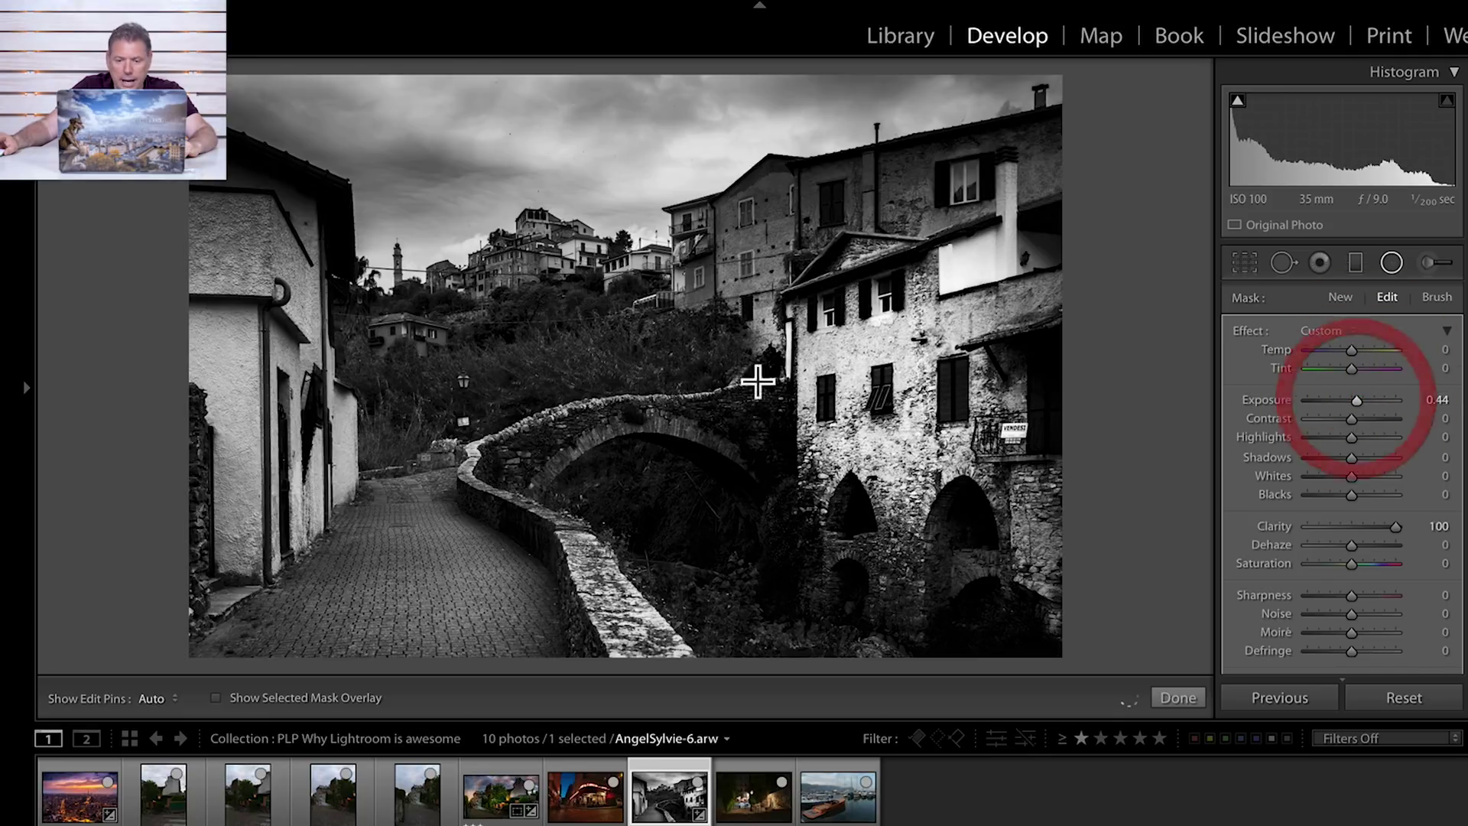
Move the radial filter onto the cobbled path and fine-tune exposure to about 0.42
mouse_move(869, 394)
left_click_drag(870, 393, 426, 513)
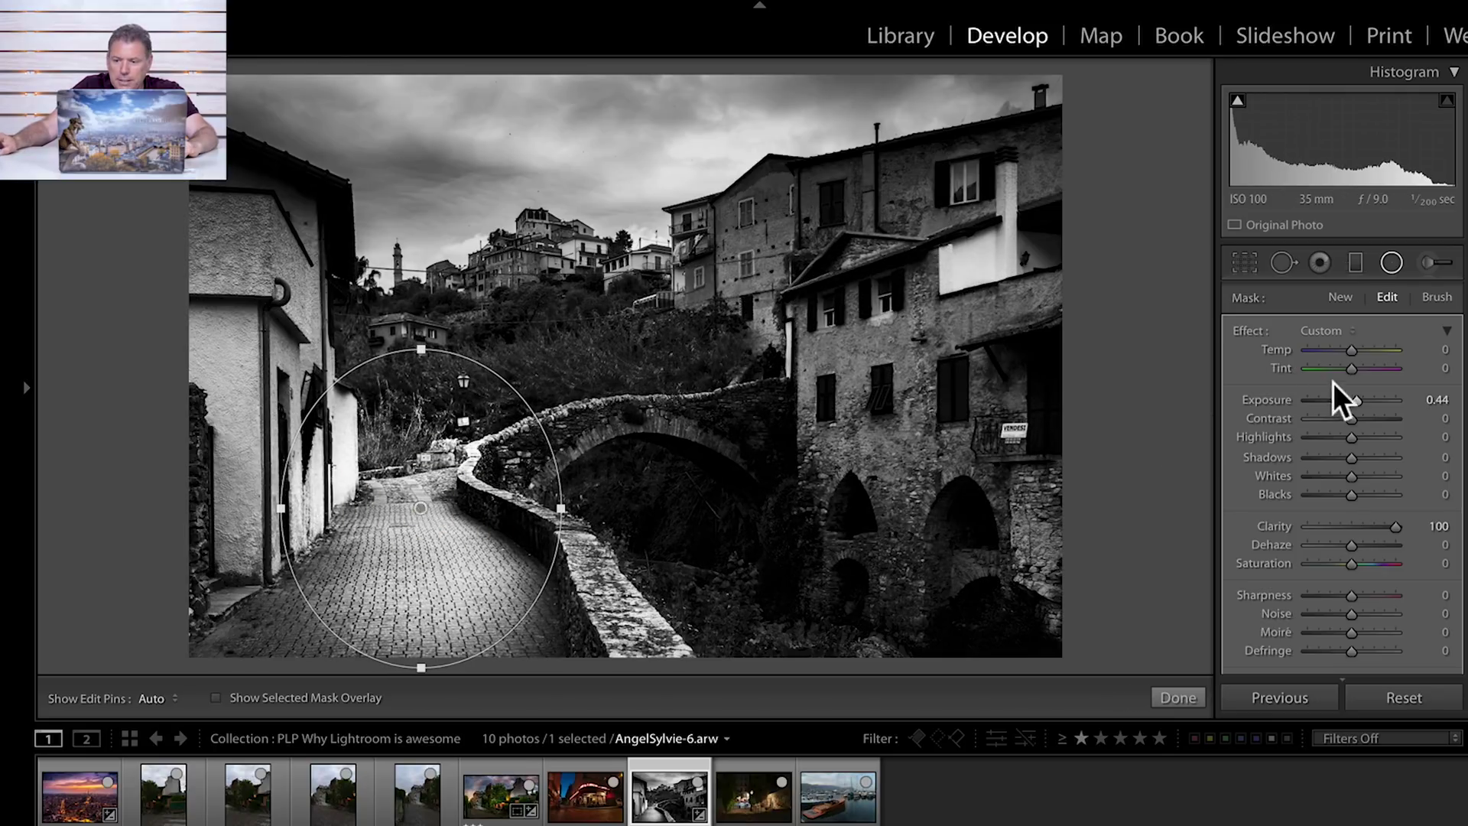
left_click_drag(1356, 398, 1369, 451)
scroll(1358, 409, "down", 2)
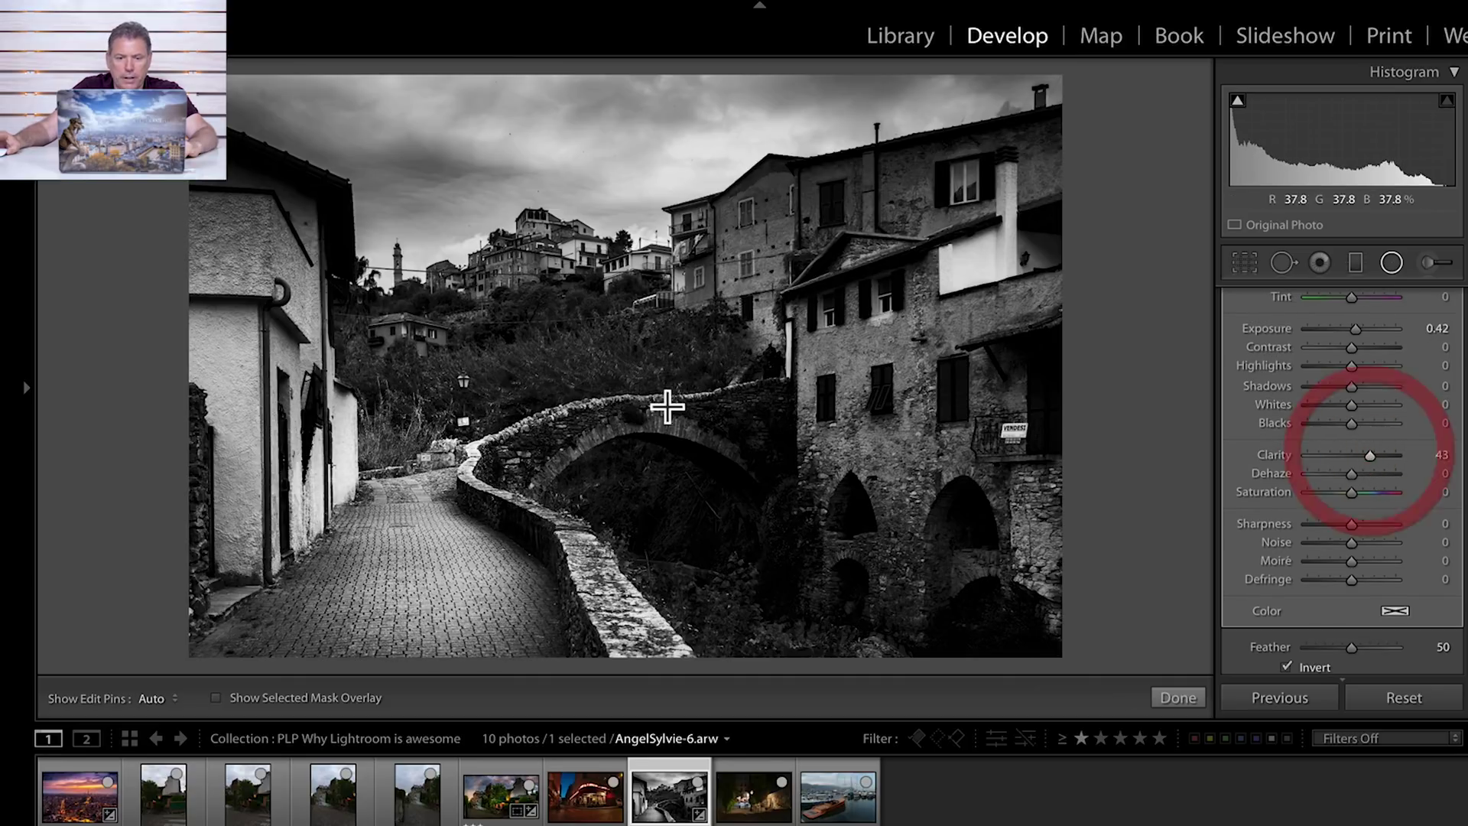
Duplicate the path's radial filter onto the houses above and compare with the original
right_click(420, 509)
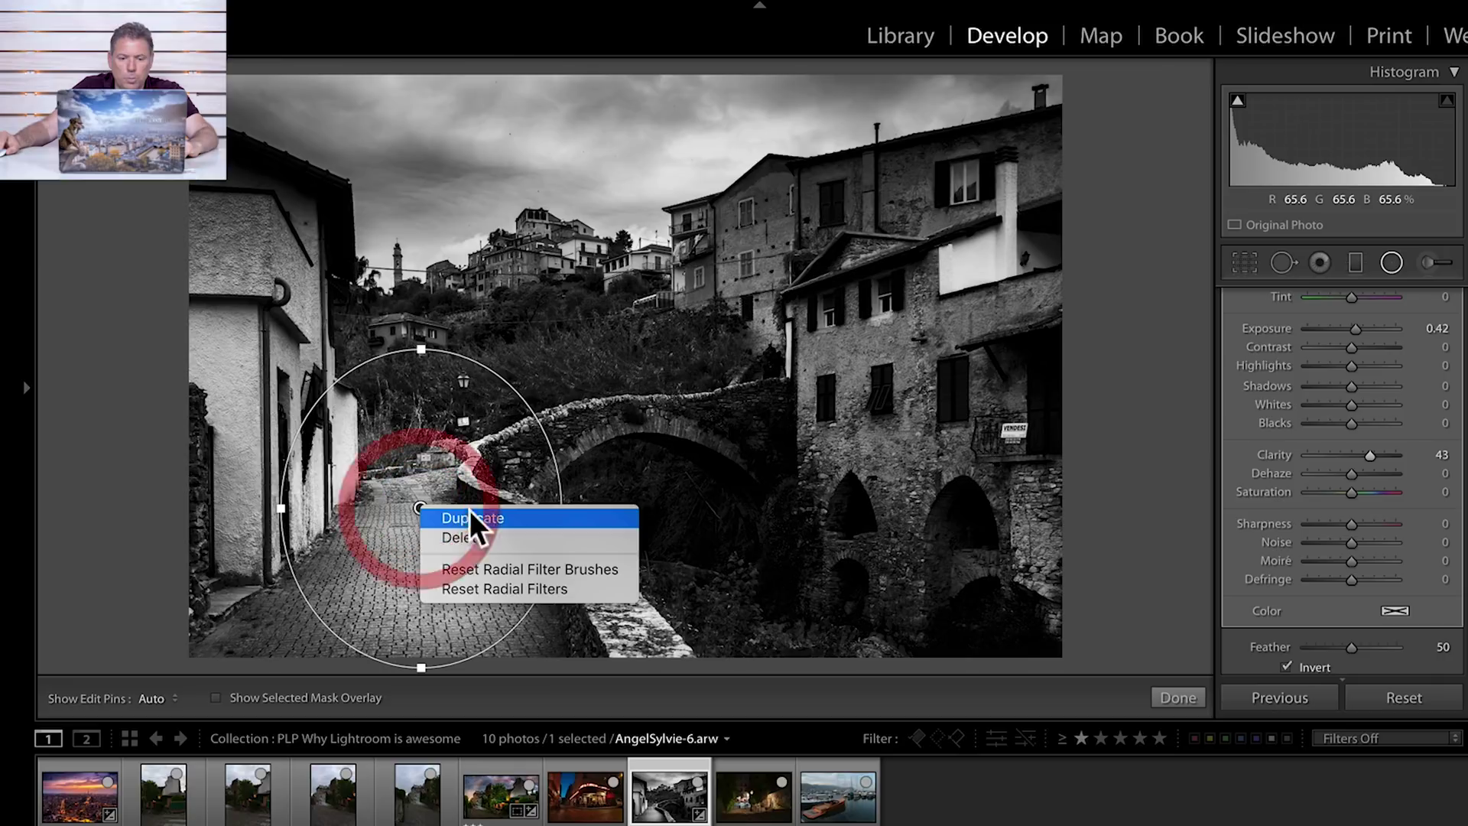
left_click(469, 514)
left_click_drag(426, 507, 713, 340)
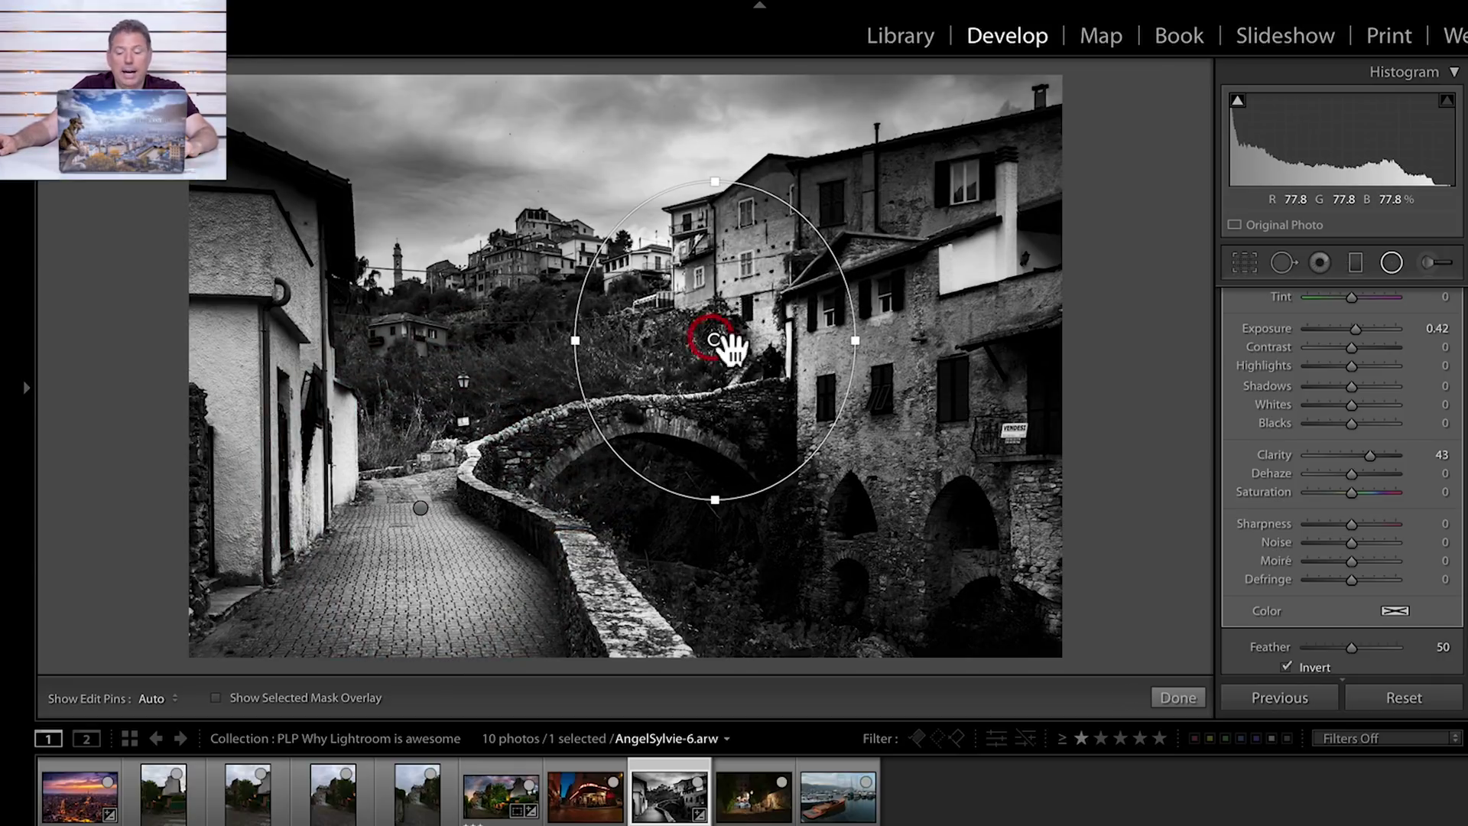
left_click(1178, 696)
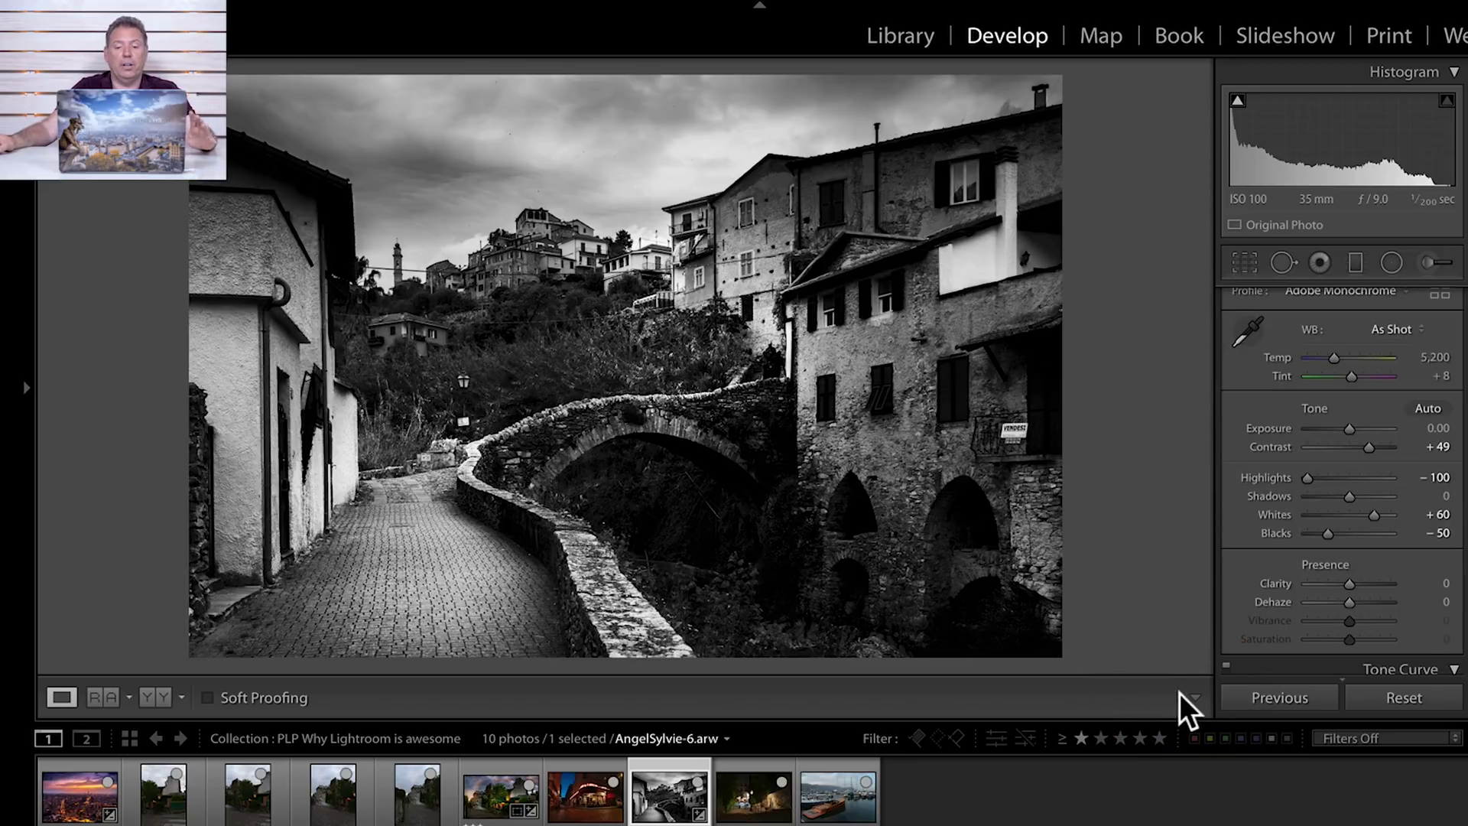
key("backslash")
key("backslash")
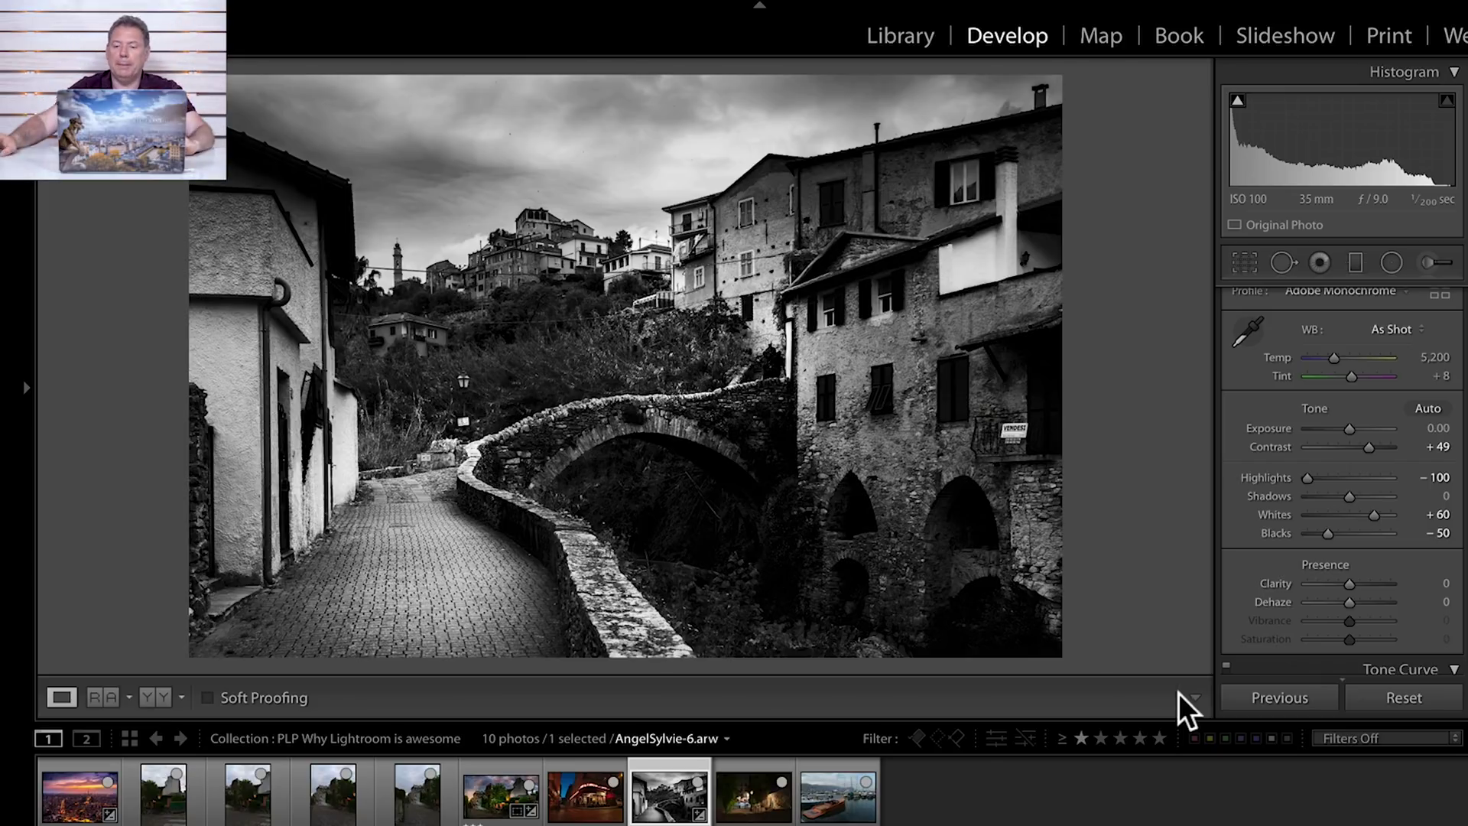
left_click(1356, 268)
Add a gradient over the left side at -0.46 exposure and -100 highlights, repositioned
left_click_drag(302, 439, 573, 396)
left_click(1328, 399)
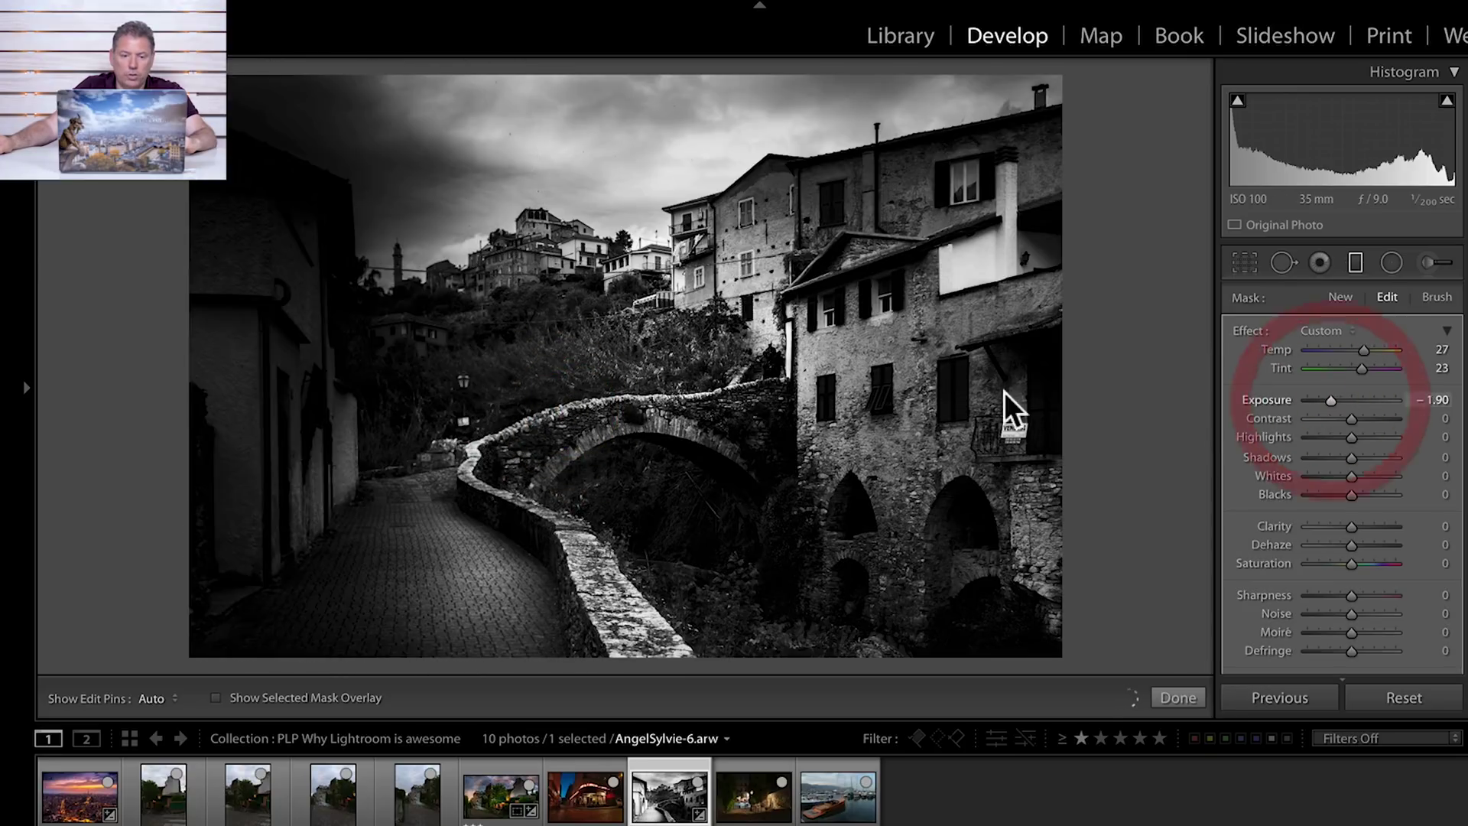
left_click_drag(1337, 397, 1351, 399)
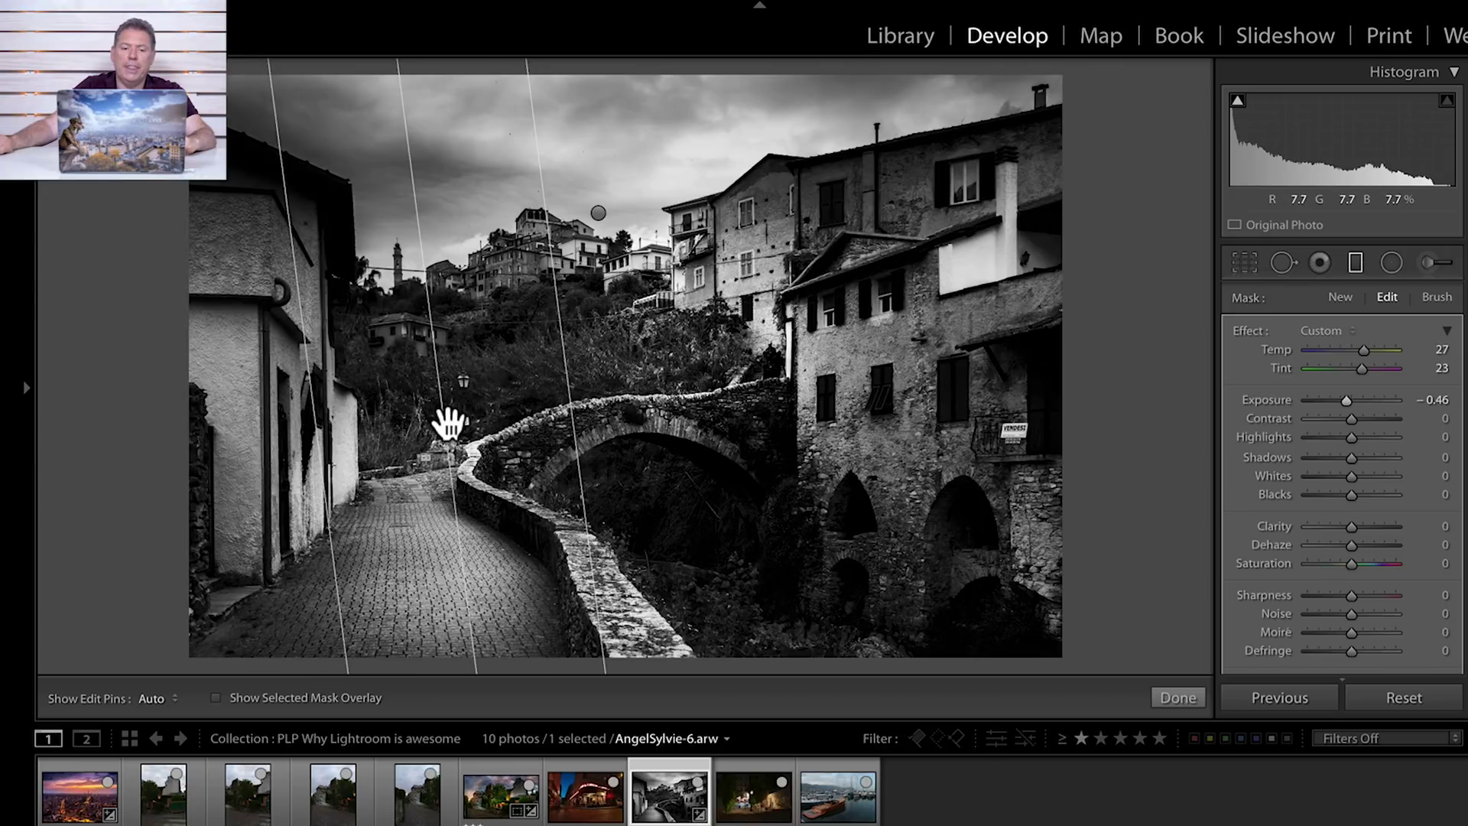
mouse_move(449, 422)
left_mouse_down()
mouse_move(506, 414)
mouse_move(429, 419)
left_mouse_up()
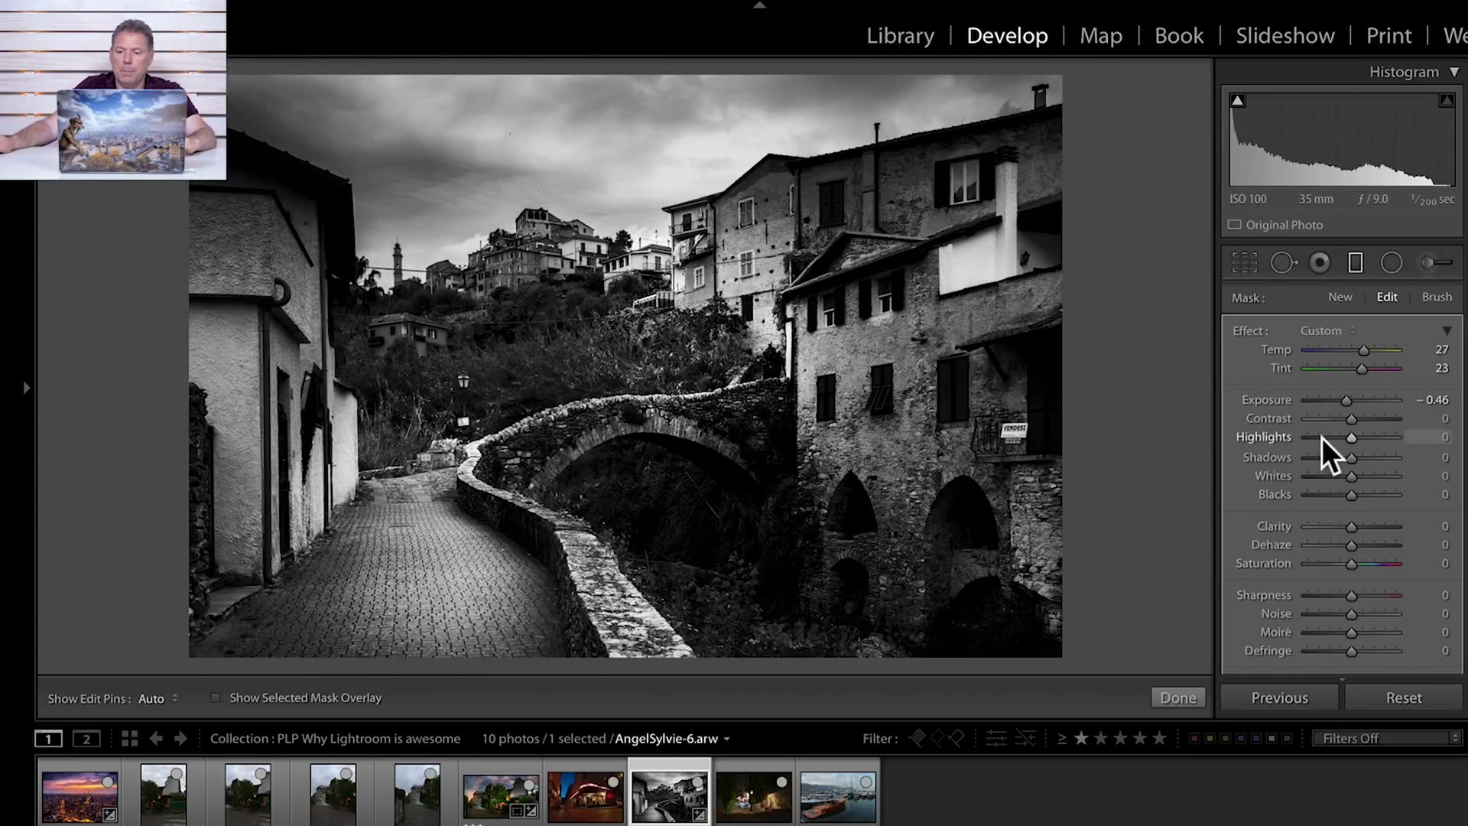
left_click_drag(1323, 438, 1283, 437)
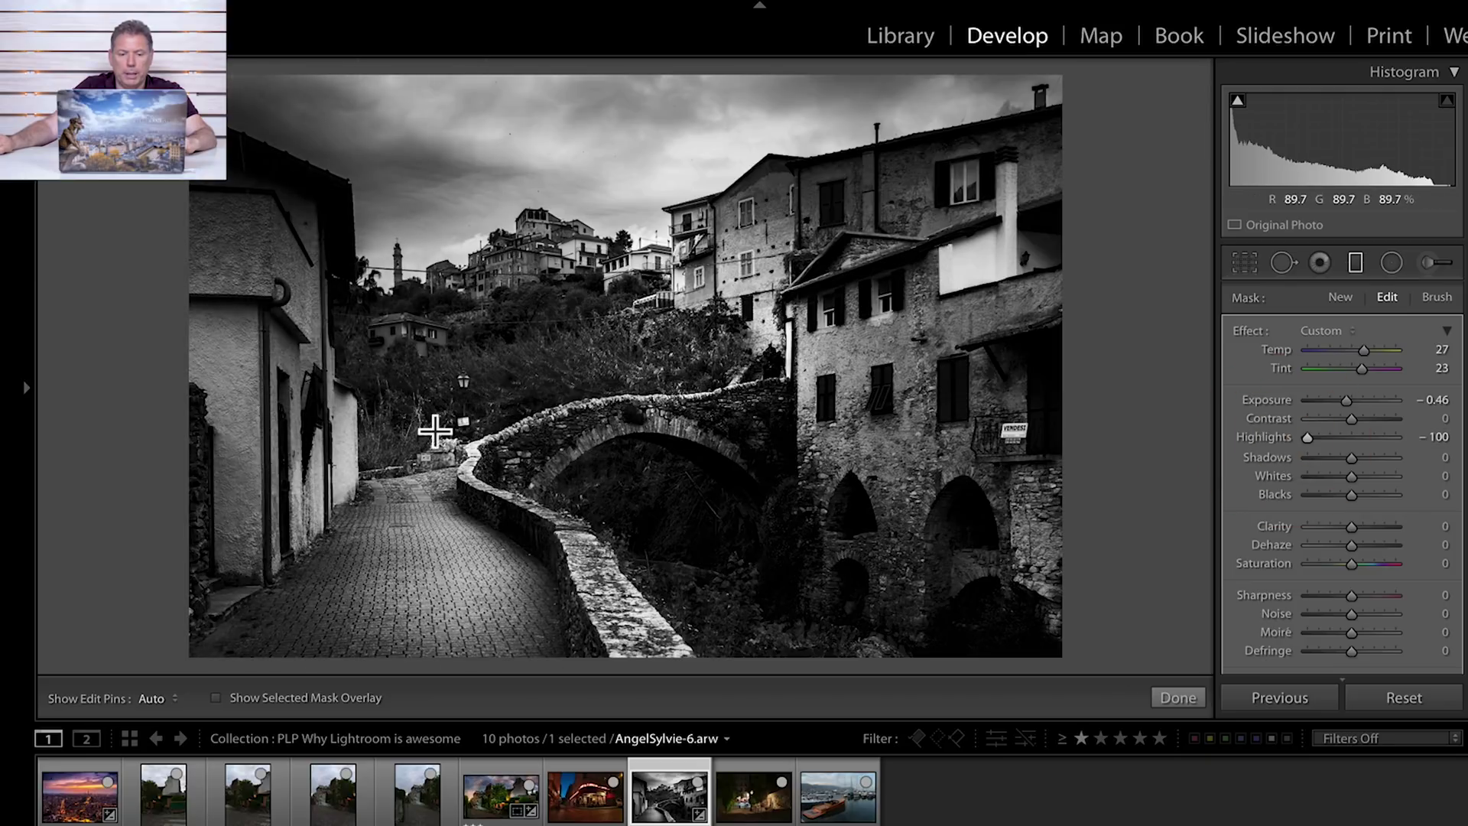
left_click_drag(435, 430, 351, 432)
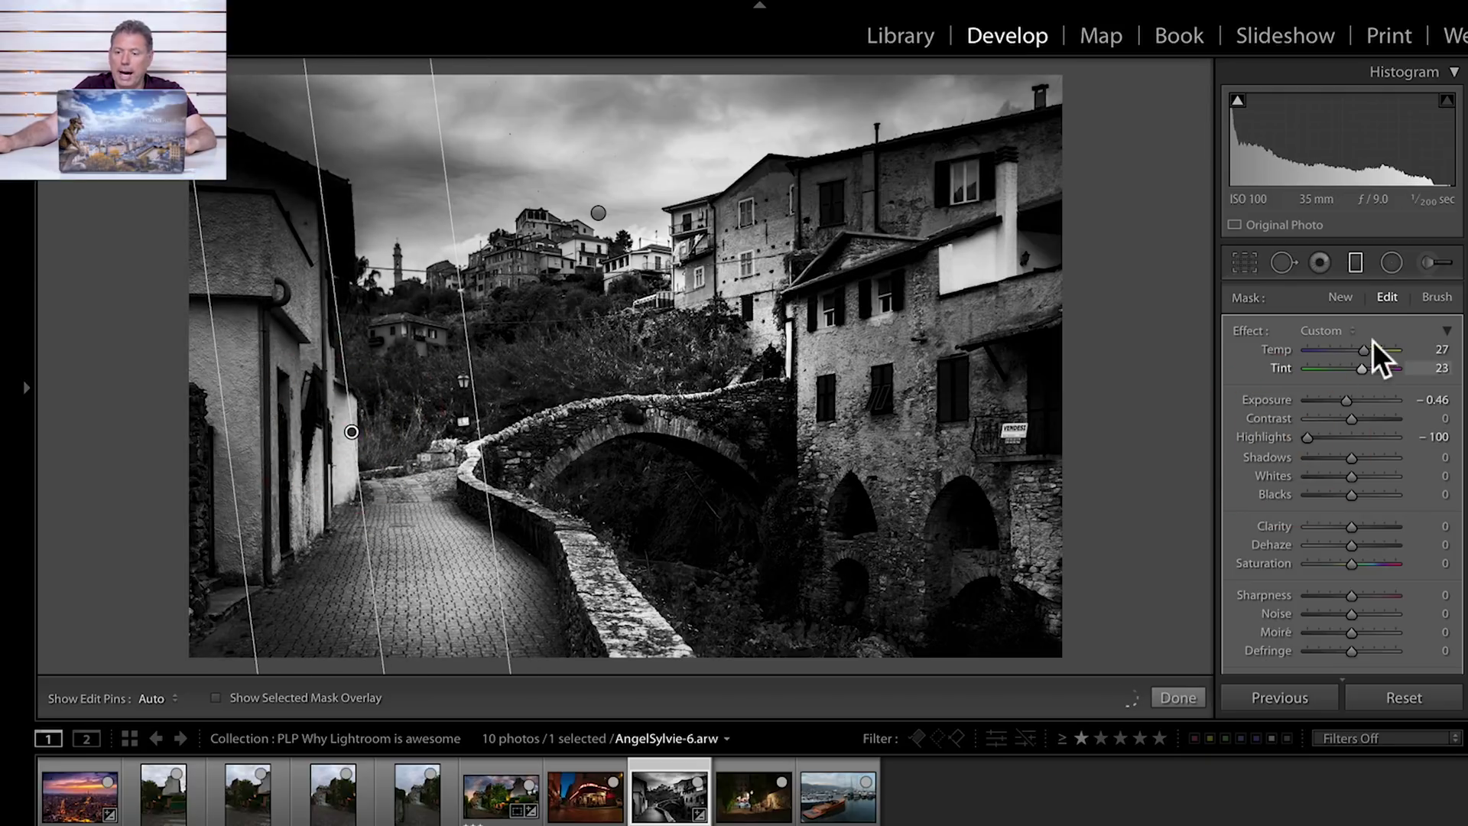
Paint the hillside with a reset Adjustment Brush at +1.23 exposure
left_click(1429, 264)
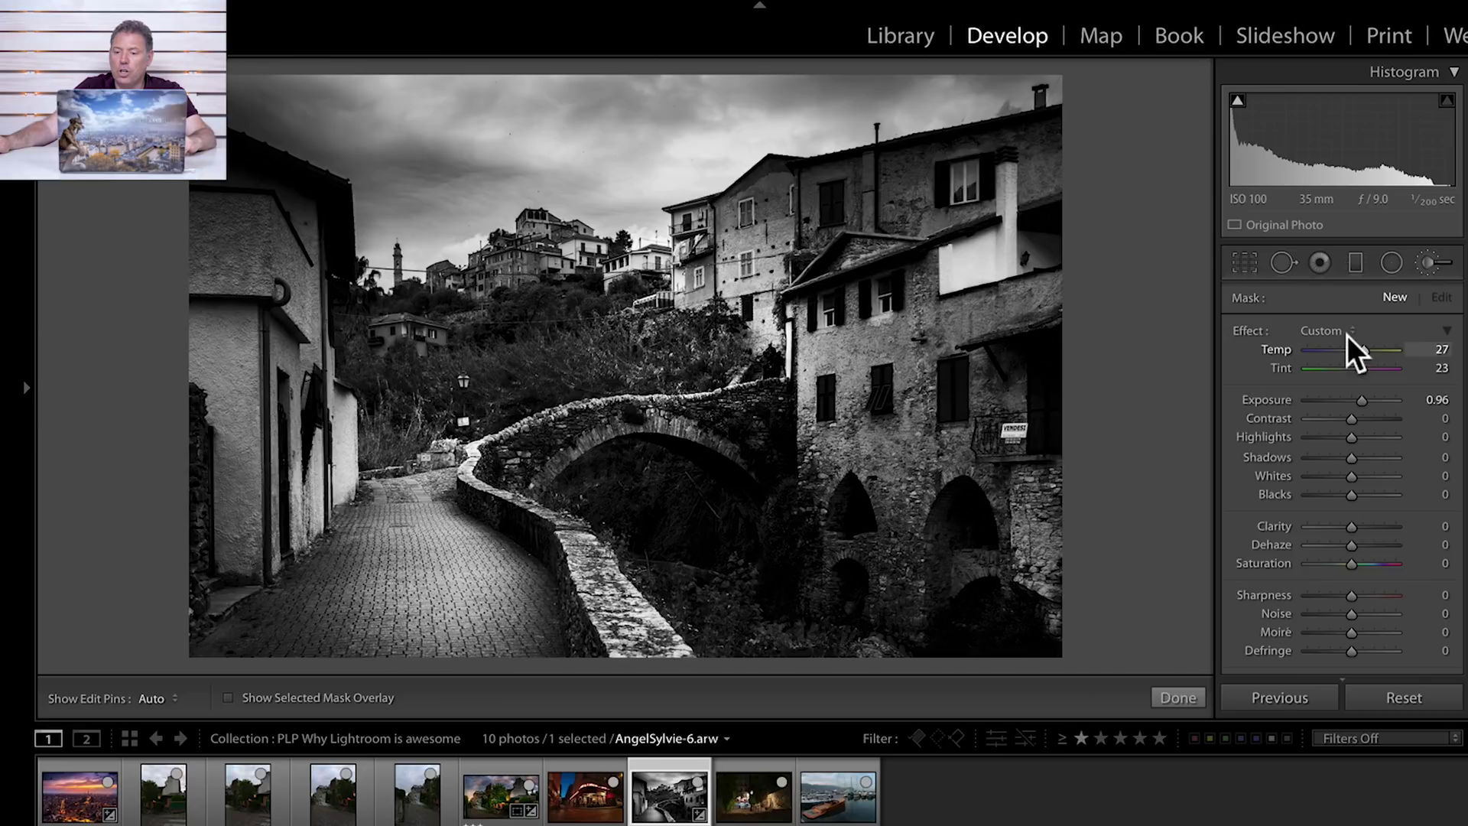
double_click(1258, 330)
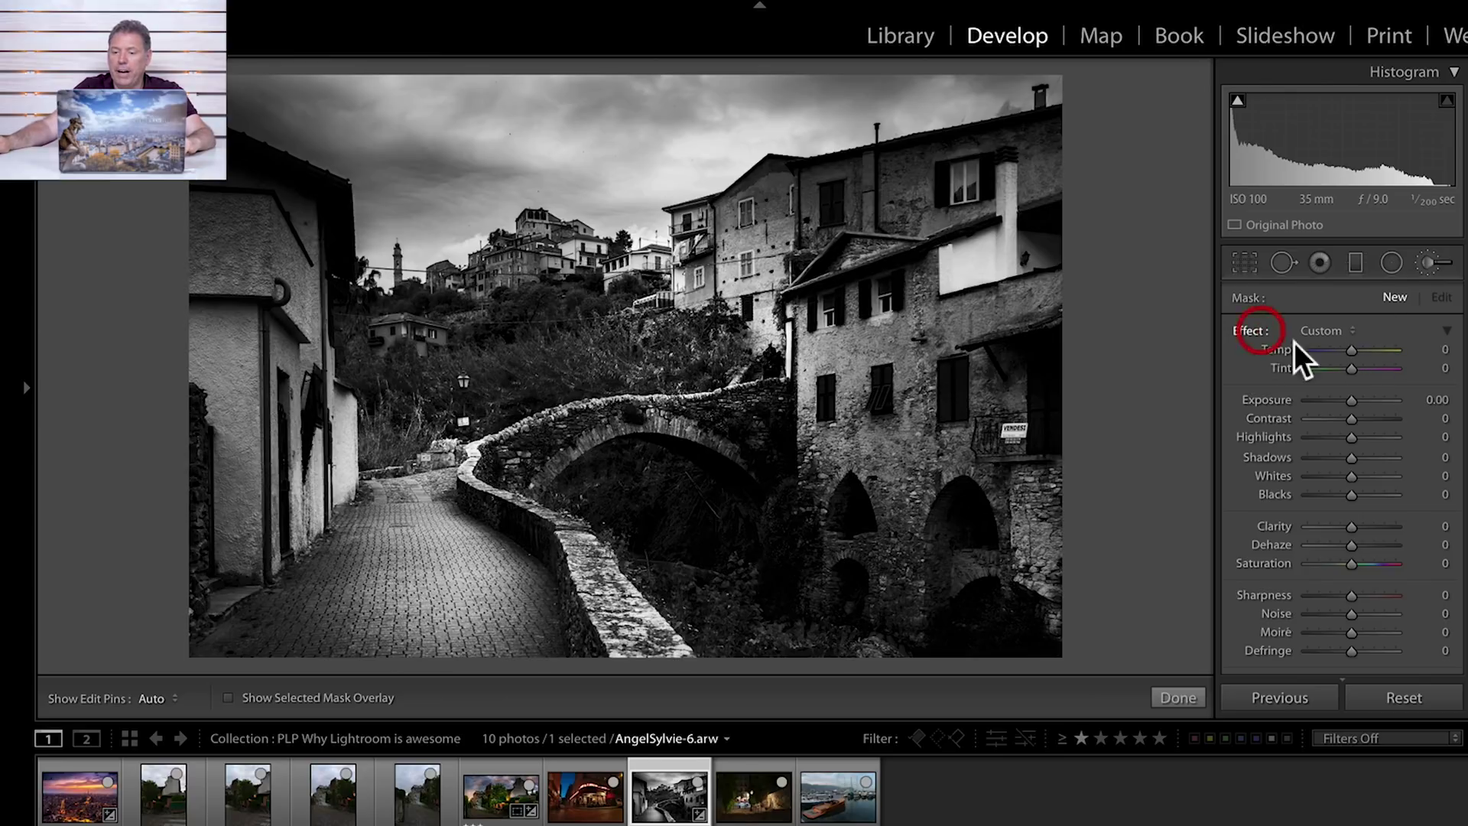
left_click(1365, 399)
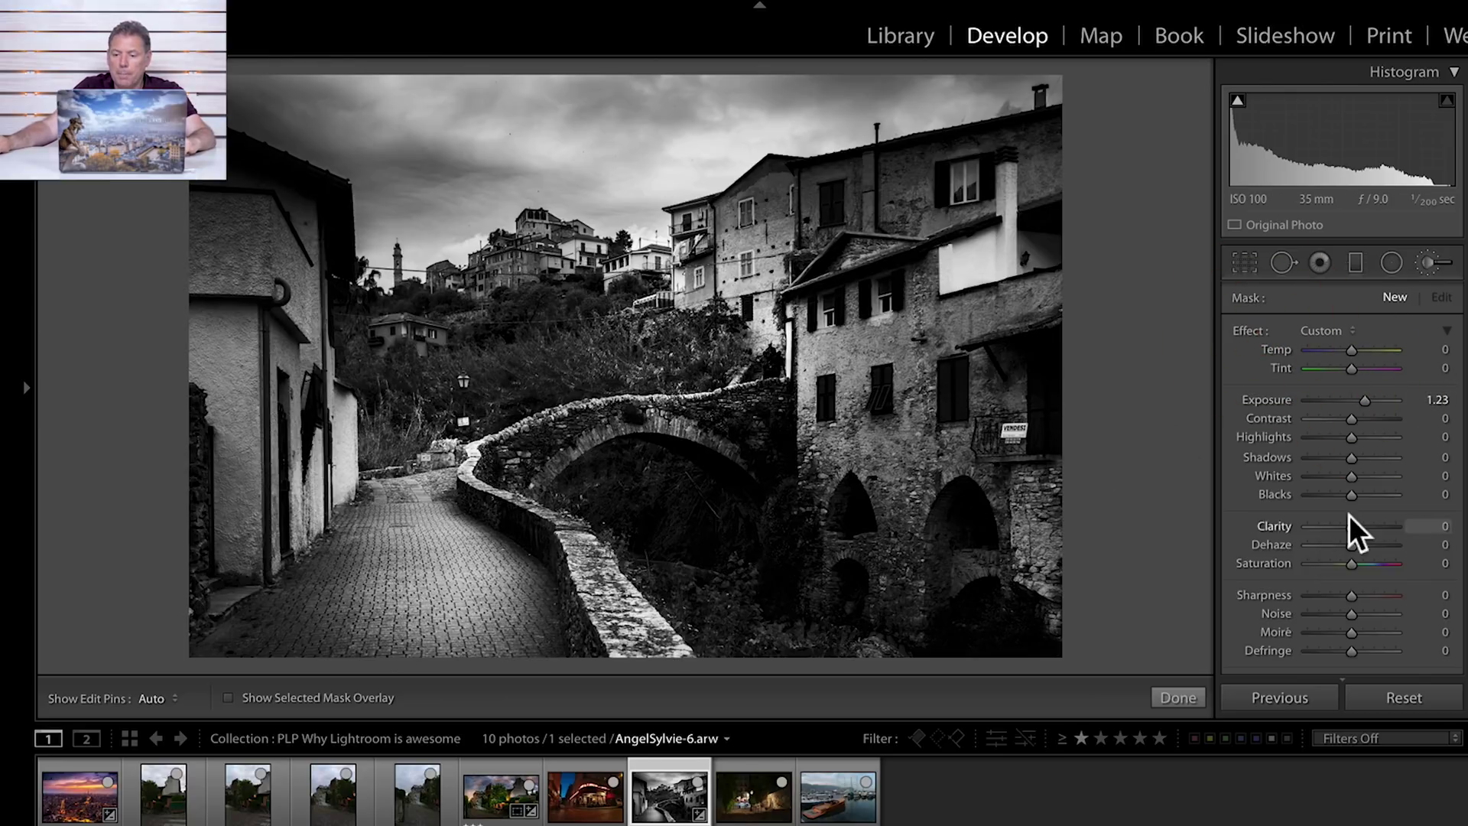
scroll(1351, 514, "down", 5)
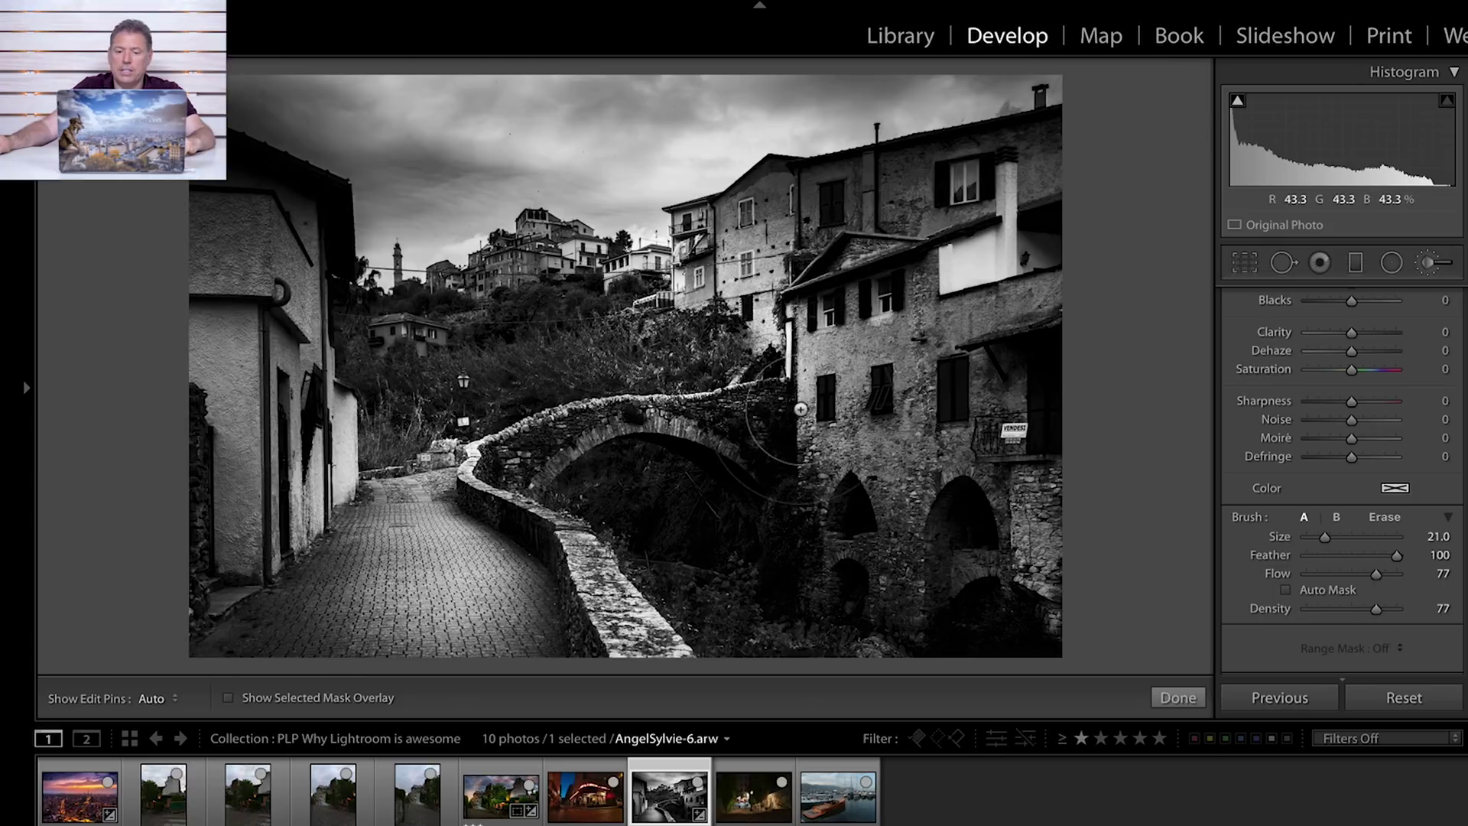
key("h")
scroll(931, 480, "up", 3)
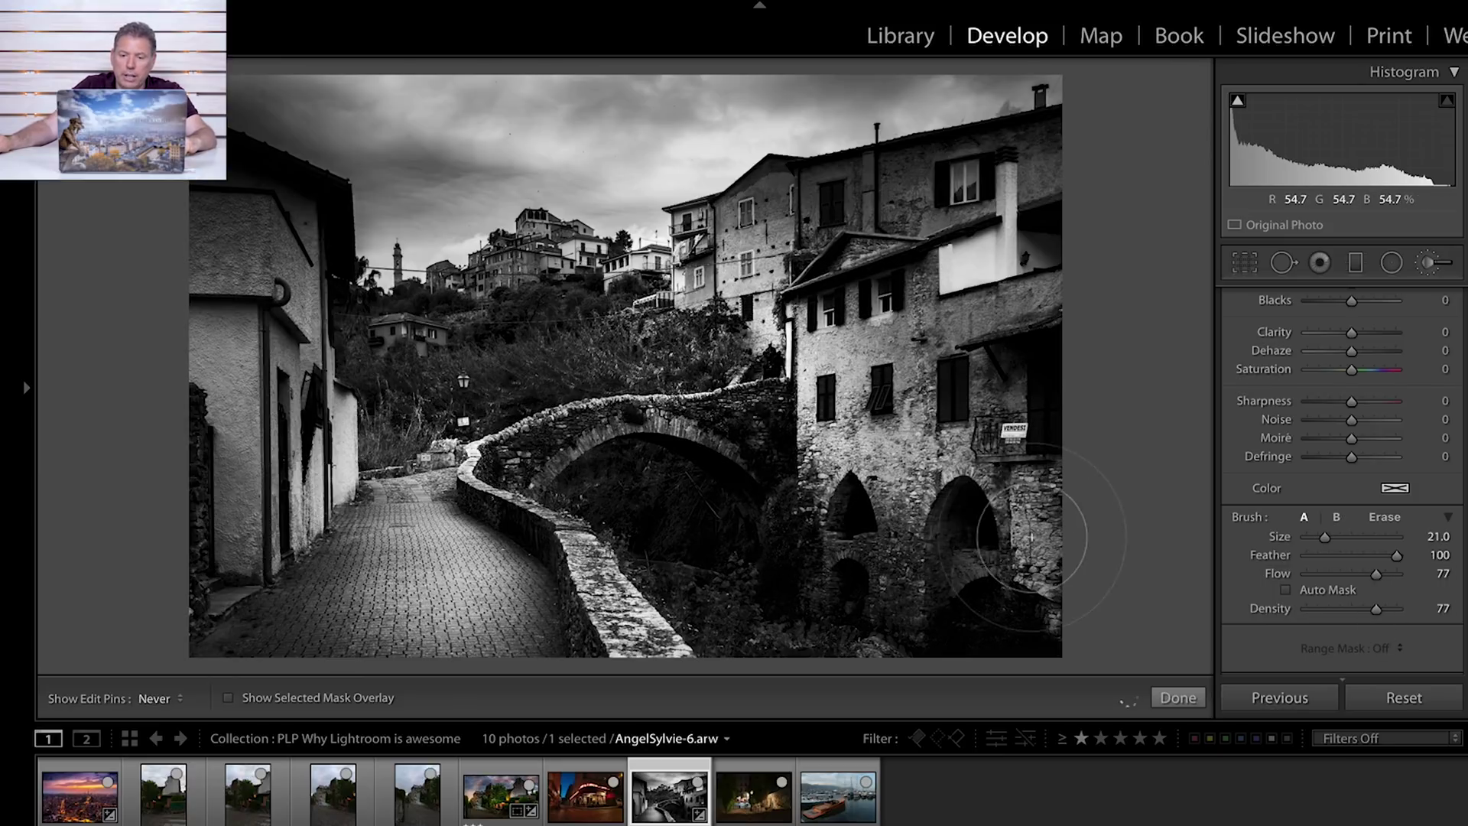
mouse_move(560, 338)
left_mouse_down()
mouse_move(635, 383)
mouse_move(543, 313)
mouse_move(489, 321)
mouse_move(545, 331)
left_mouse_up()
key("h")
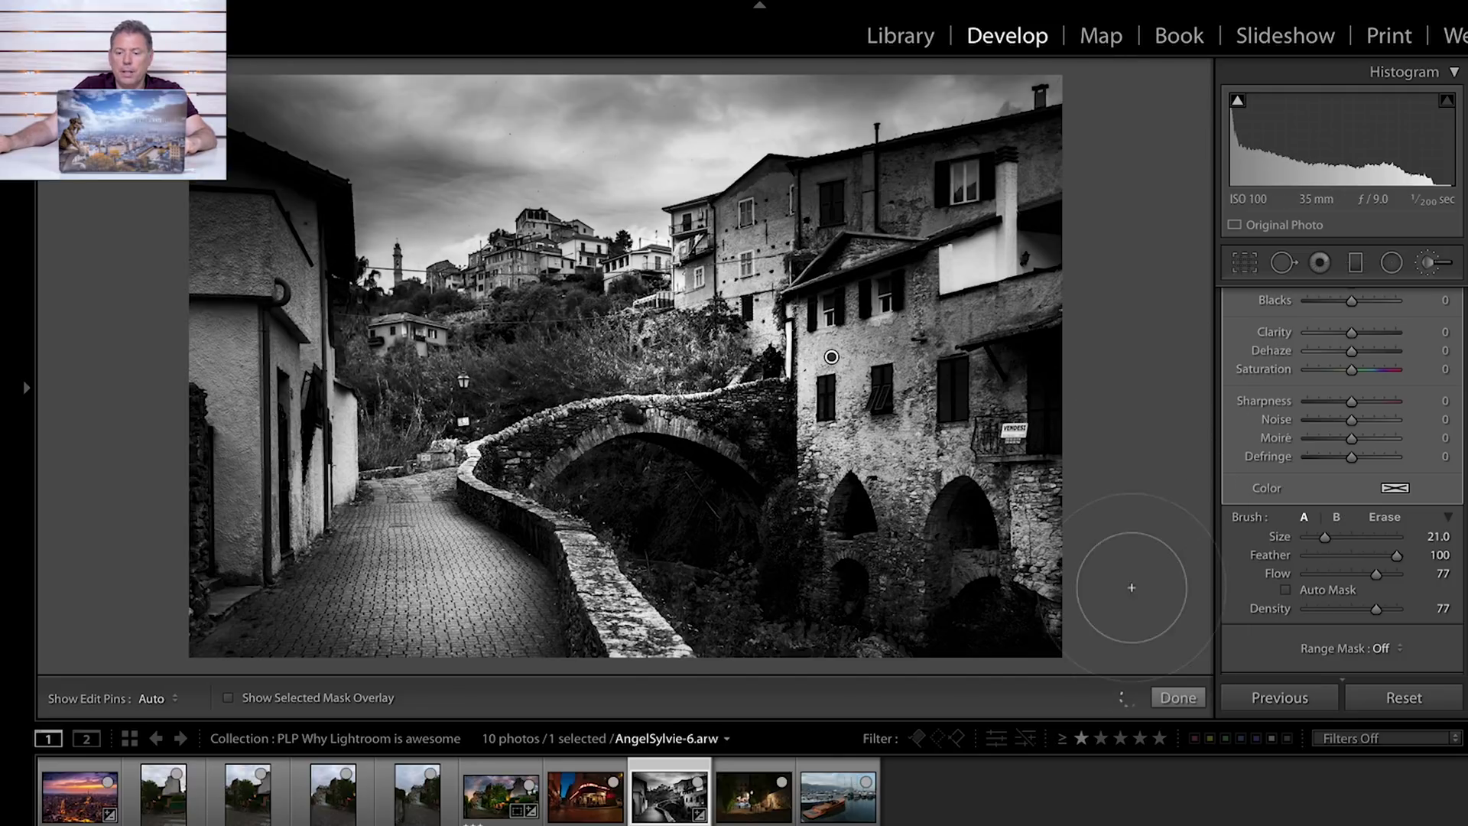
left_click(1178, 688)
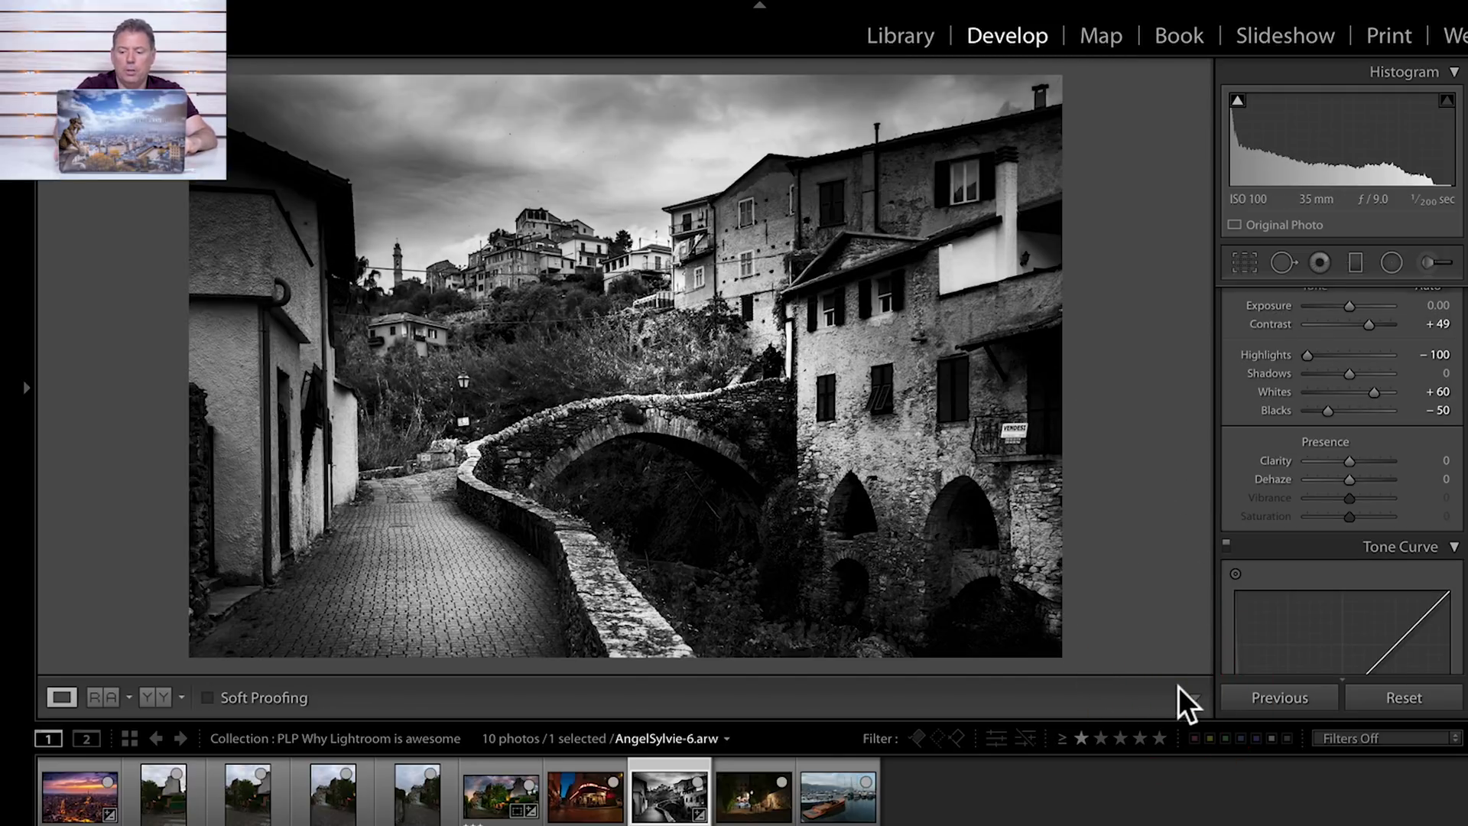
Compare the village photo with its original, then open the harbour photo _DSC7200.ARW
key("backslash")
key("backslash")
key("backslash")
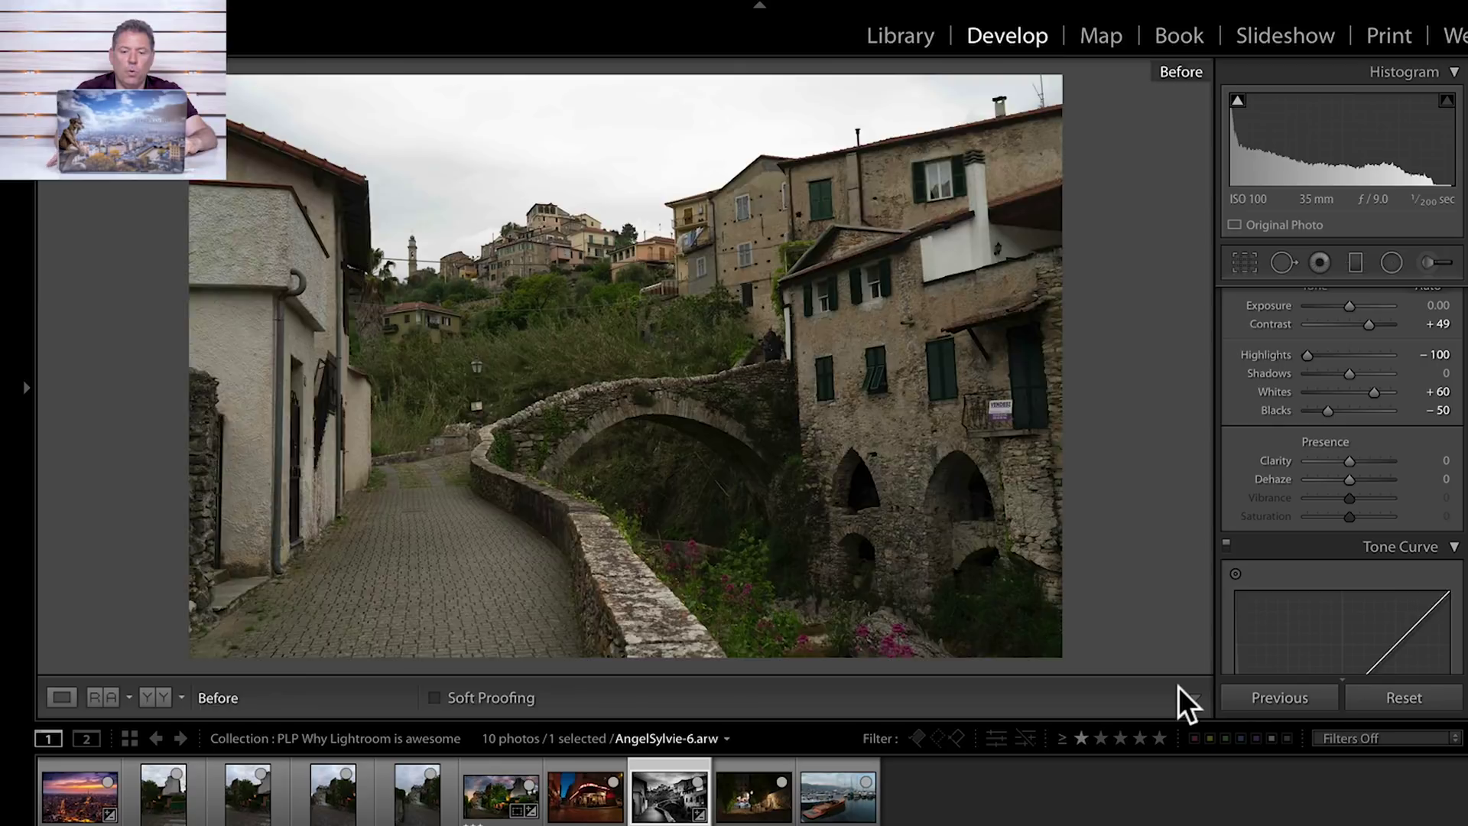
key("backslash")
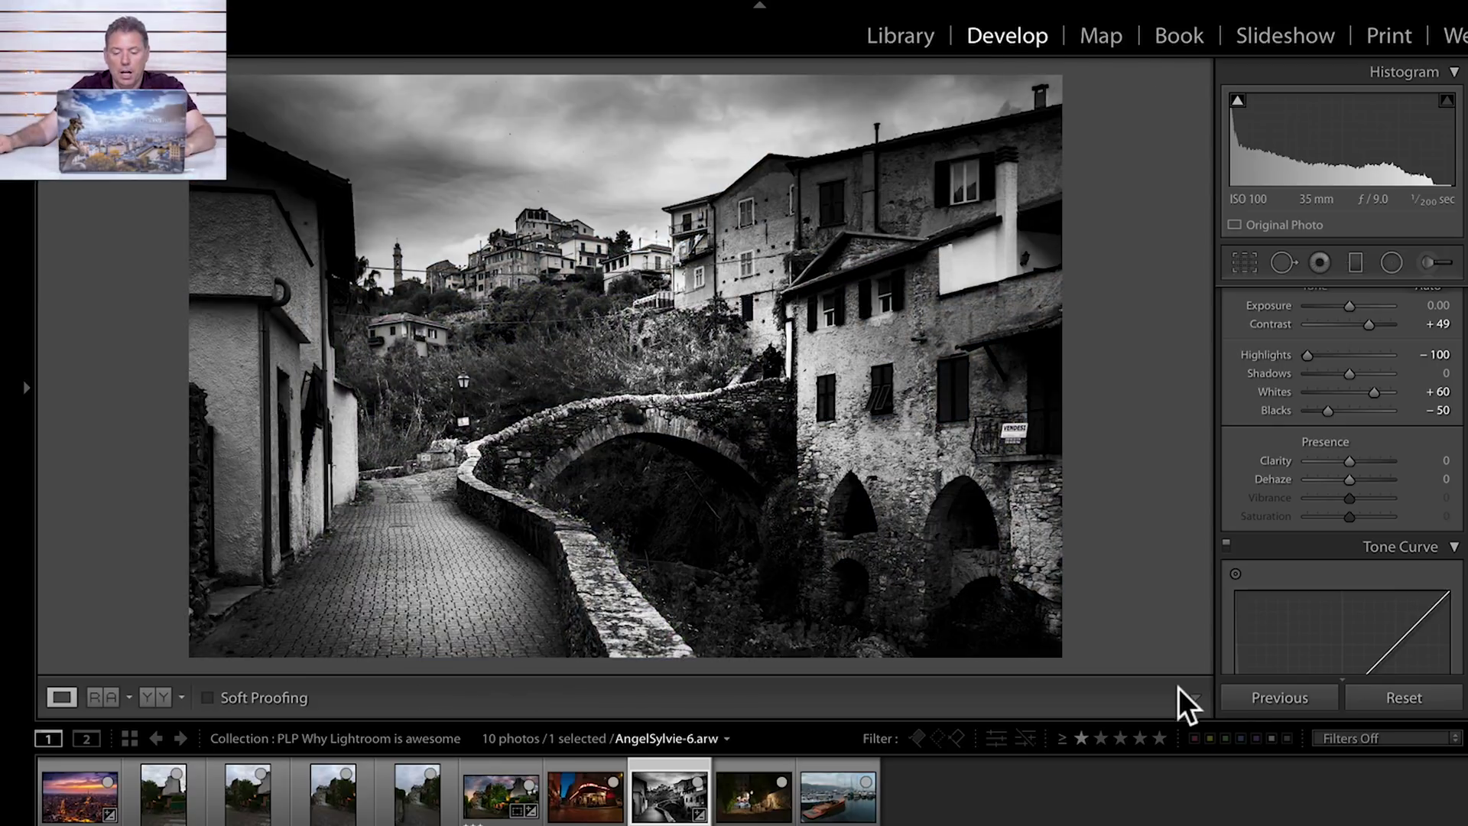
left_click(828, 762)
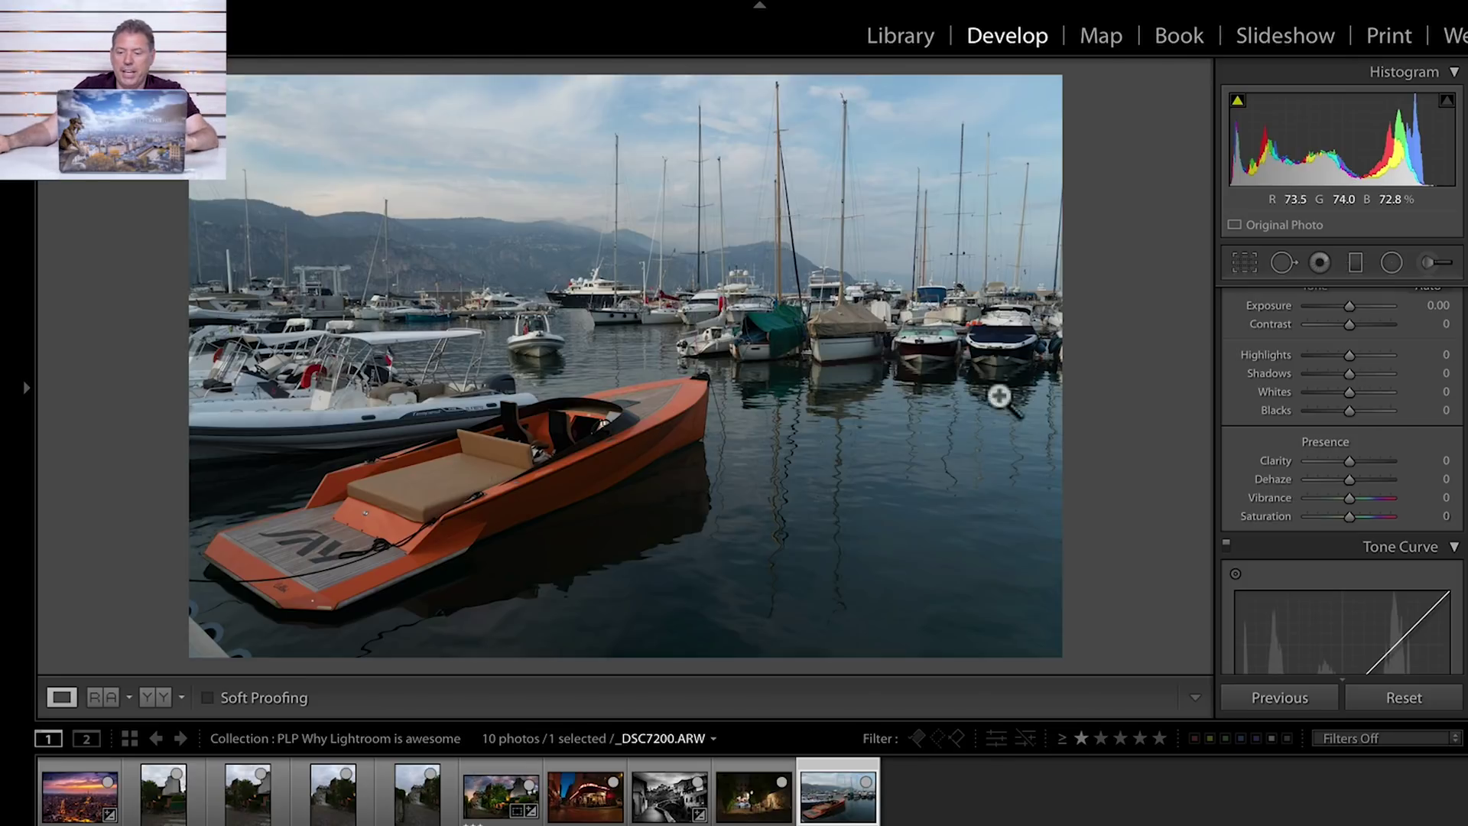
Set Highlights -100, Shadows +100, Whites +27, Blacks -53 and Contrast +57
scroll(1300, 405, "up", 5)
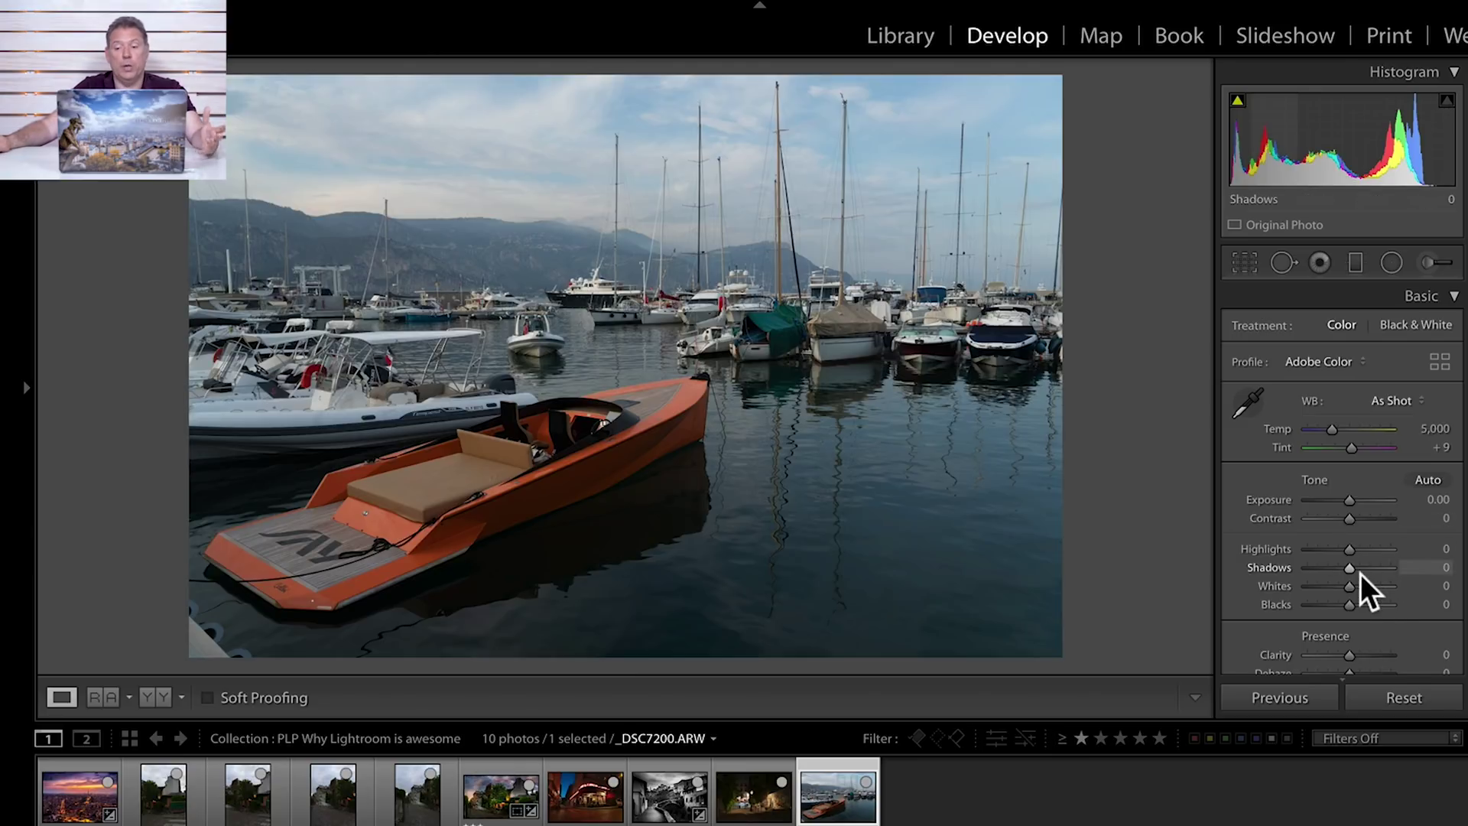
left_click_drag(1362, 570, 1238, 549)
left_click_drag(1339, 604, 1364, 586)
scroll(1341, 558, "down", 4)
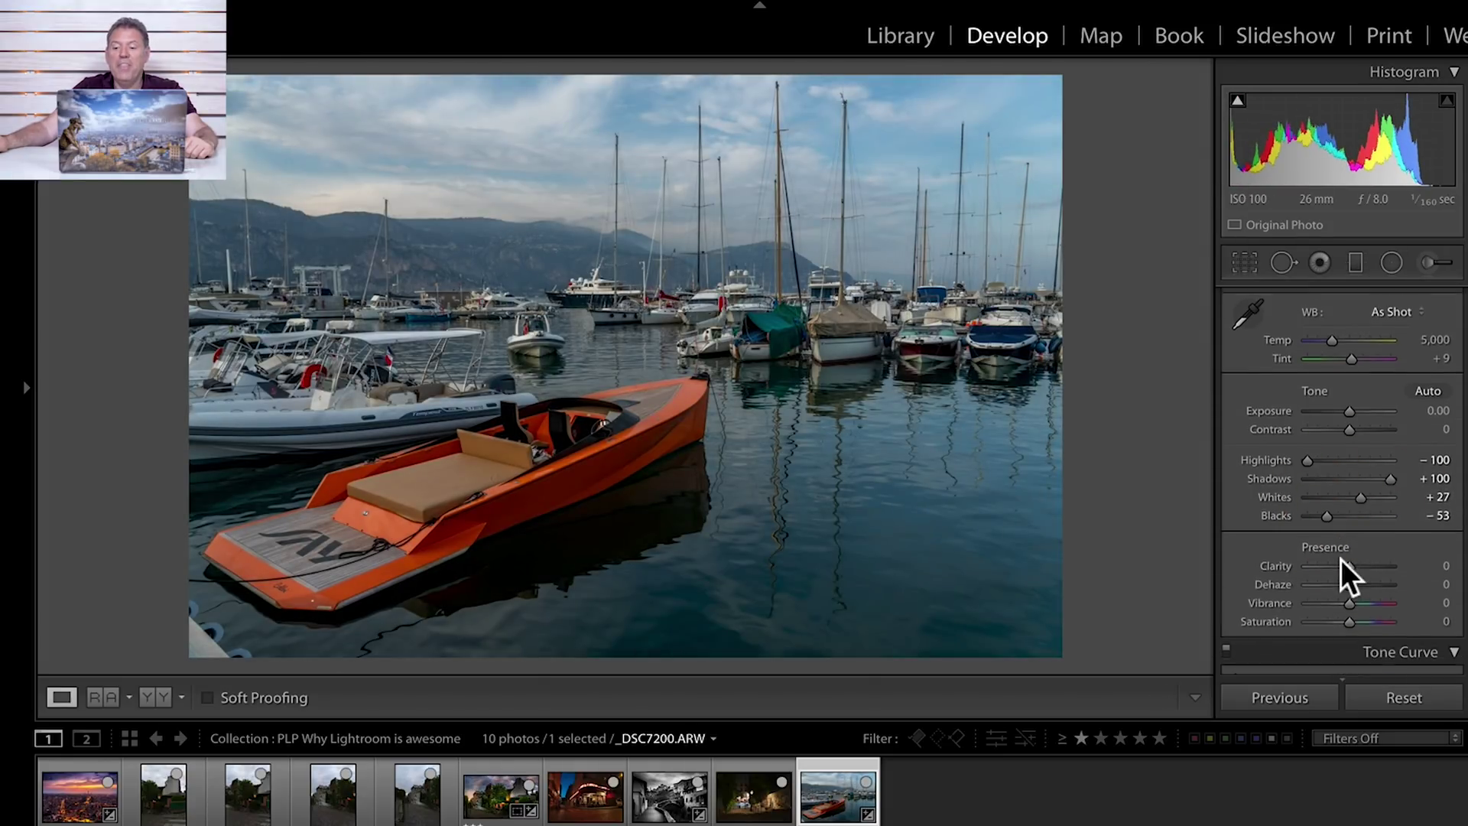
left_click(1372, 382)
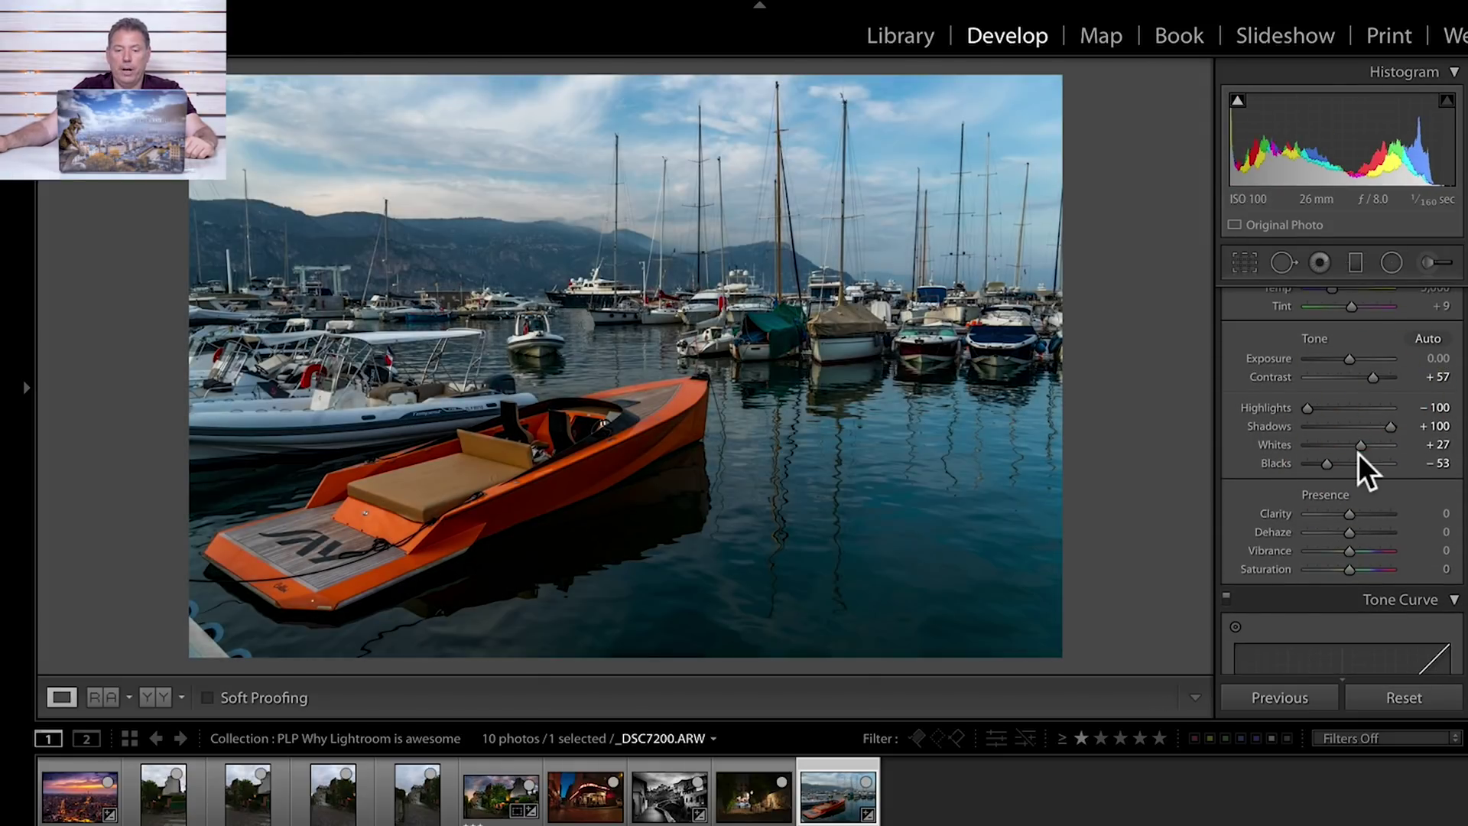
scroll(1358, 454, "down", 10)
Set HSL saturation of reds, oranges and yellows to about +54 and other colours to -100
scroll(1360, 454, "down", 5)
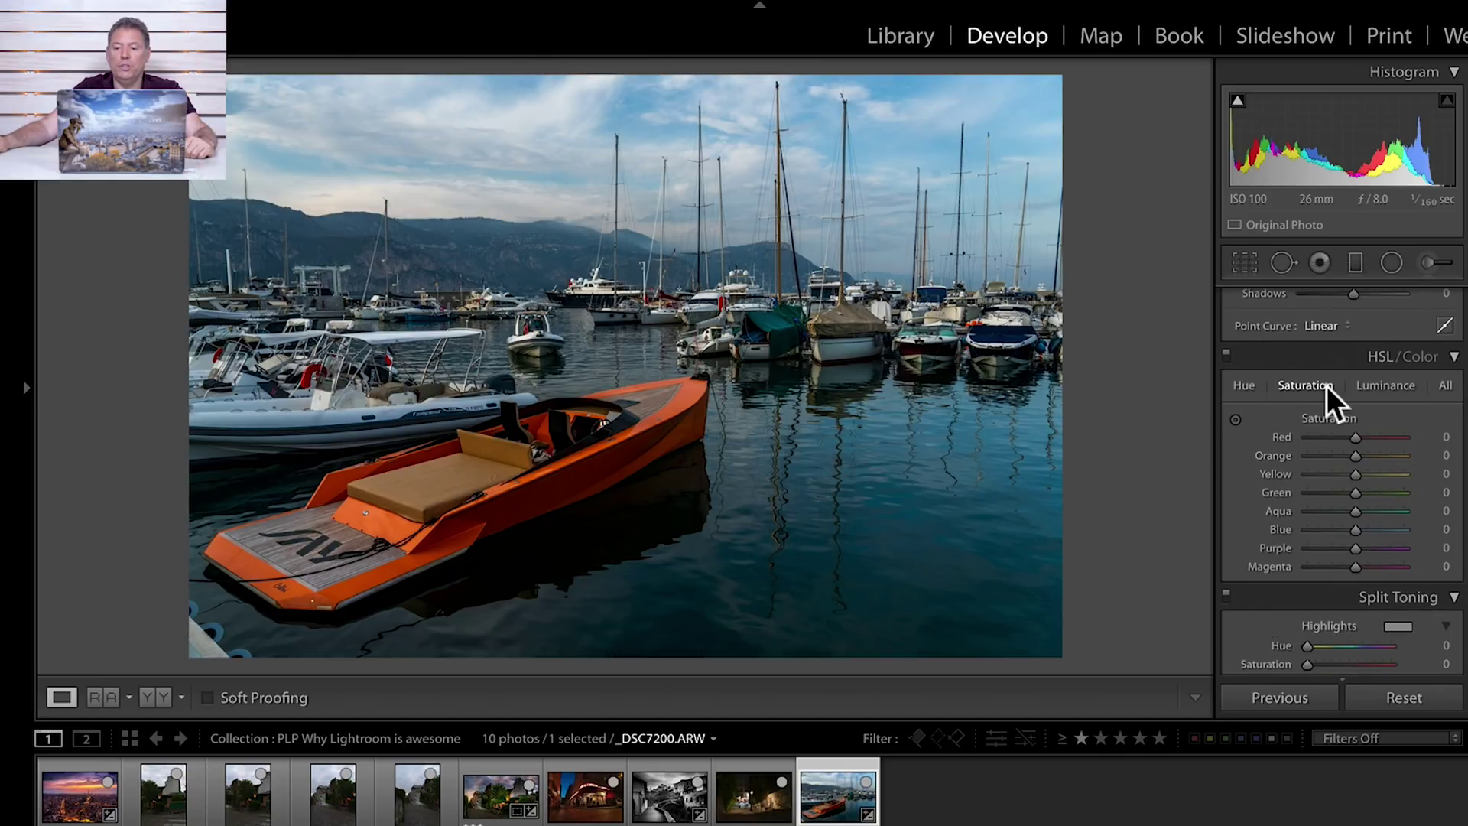
left_click_drag(1358, 438, 1288, 566)
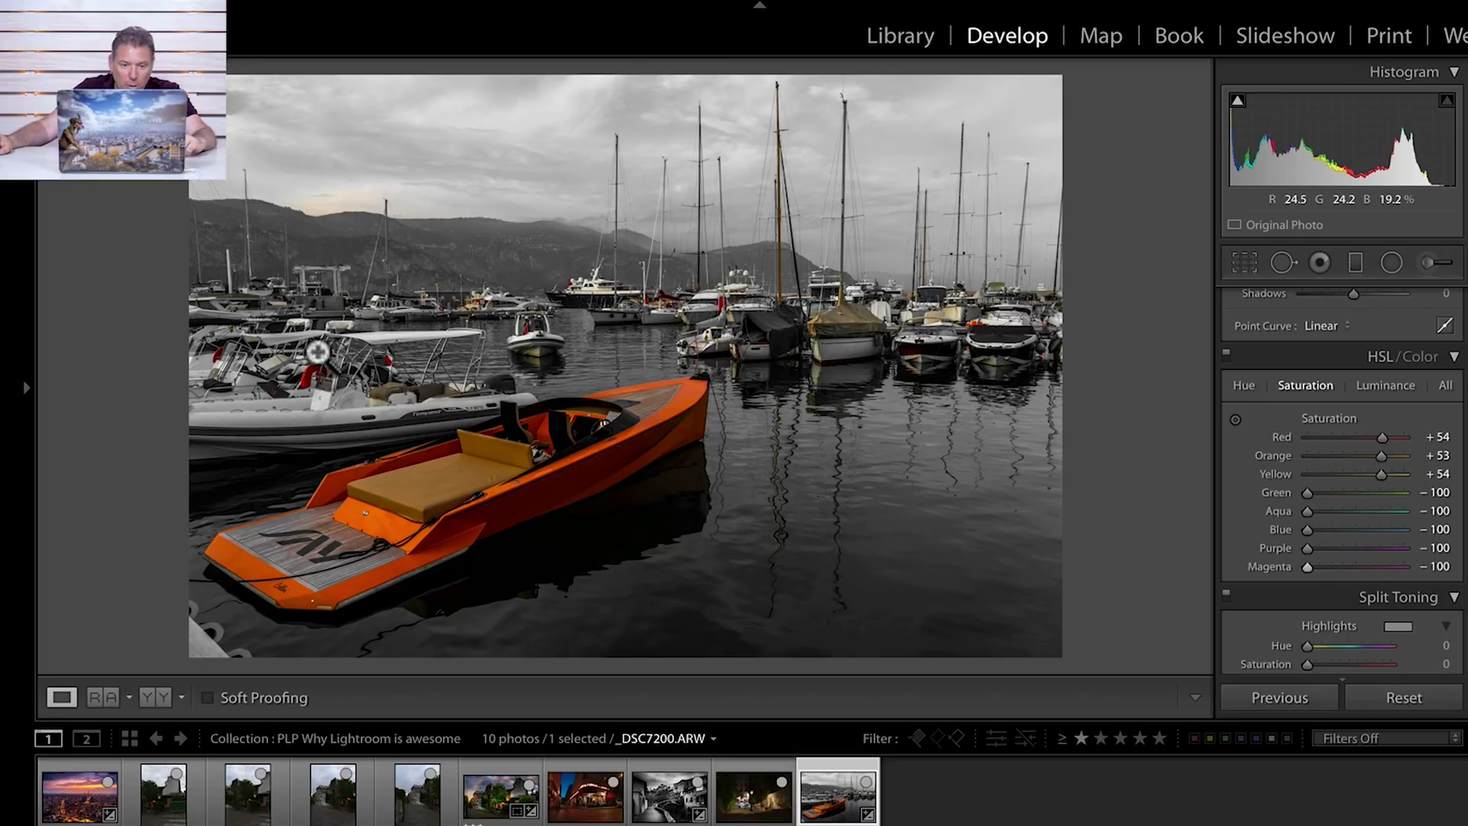
Paint the red details on the left boats grey with a -100 saturation brush
left_click(1428, 261)
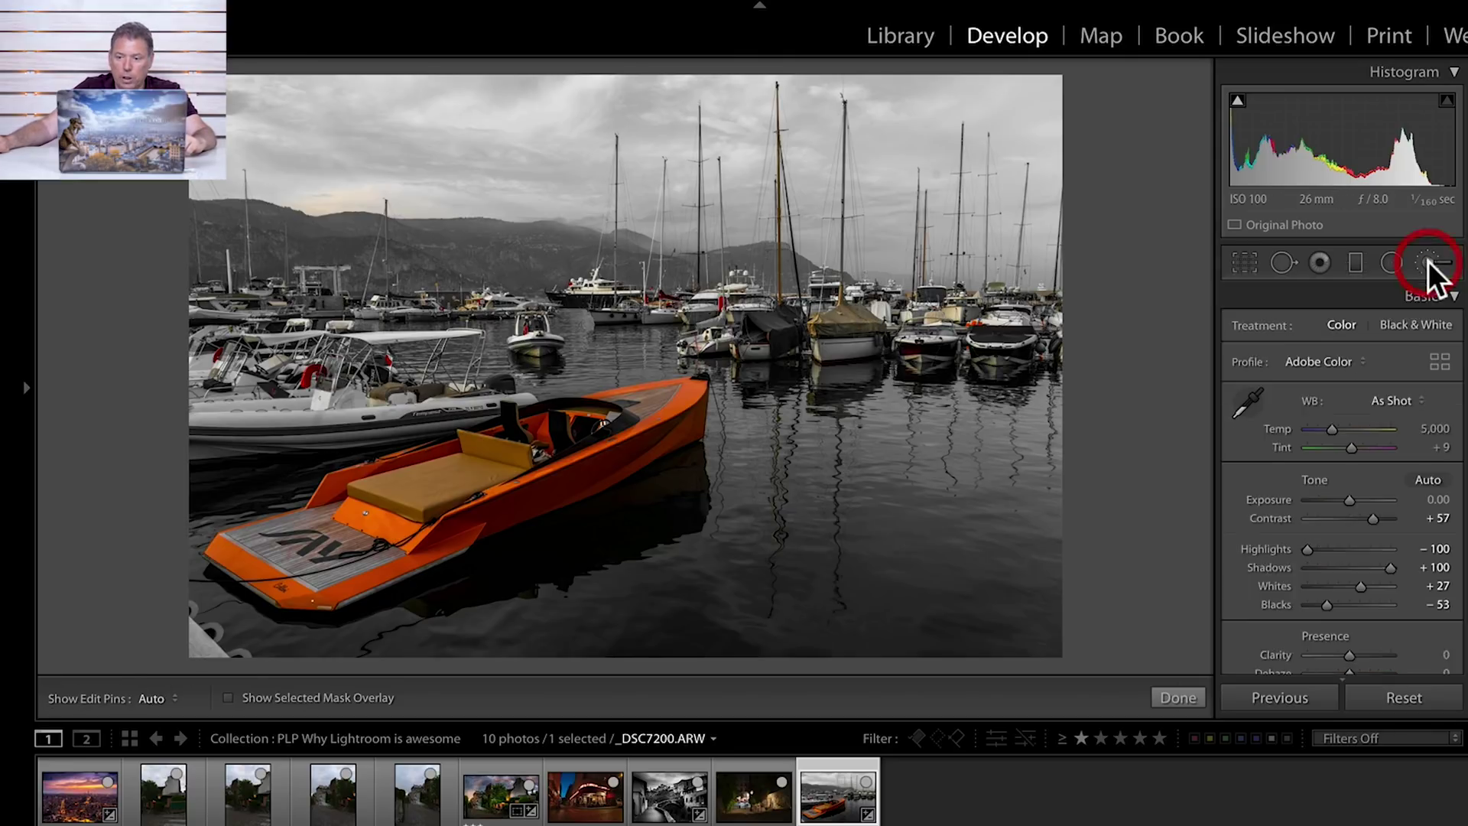
scroll(1359, 400, "down", 5)
scroll(1358, 402, "down", 2)
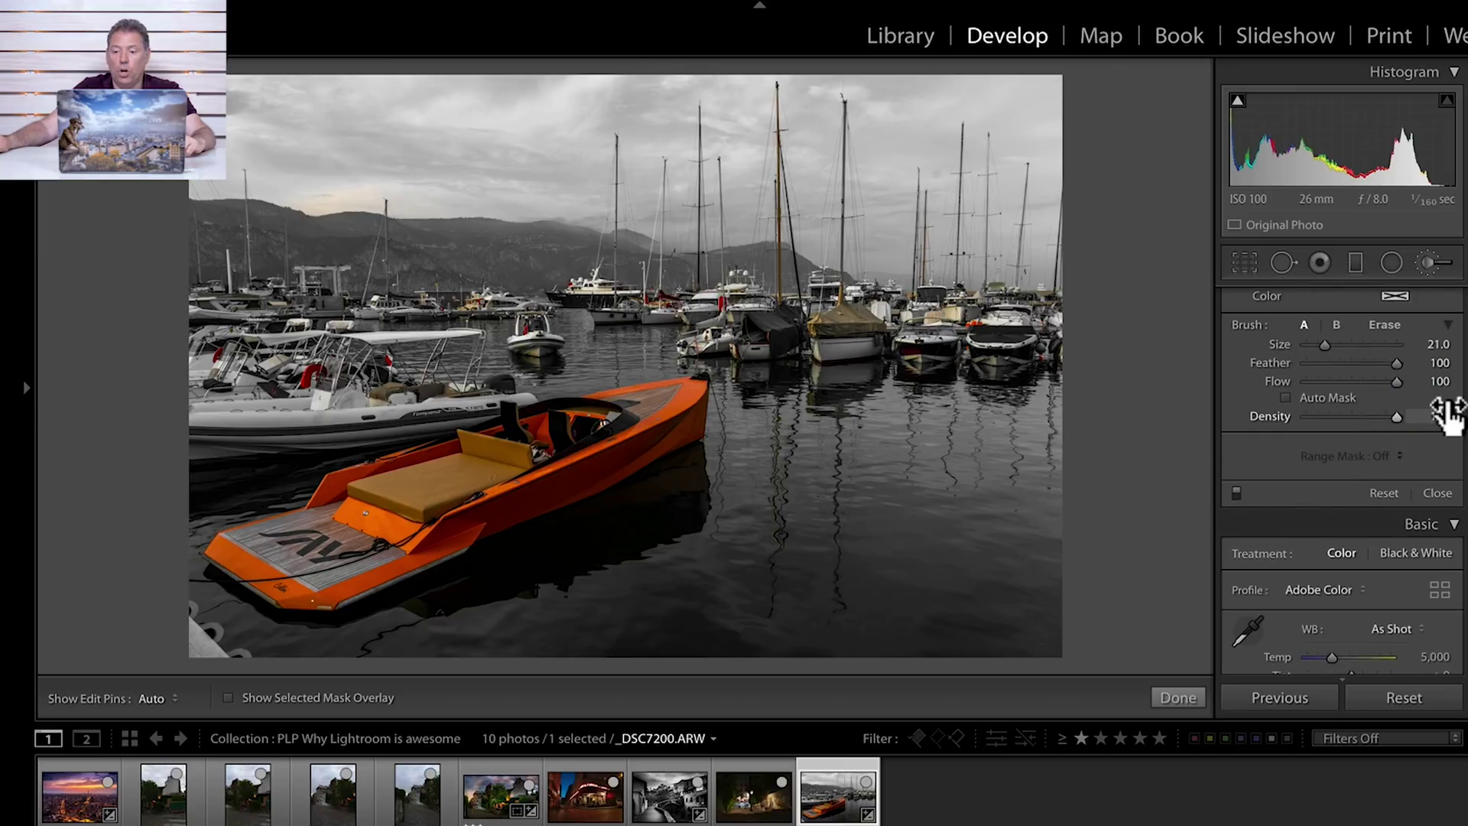
scroll(1396, 406, "up", 10)
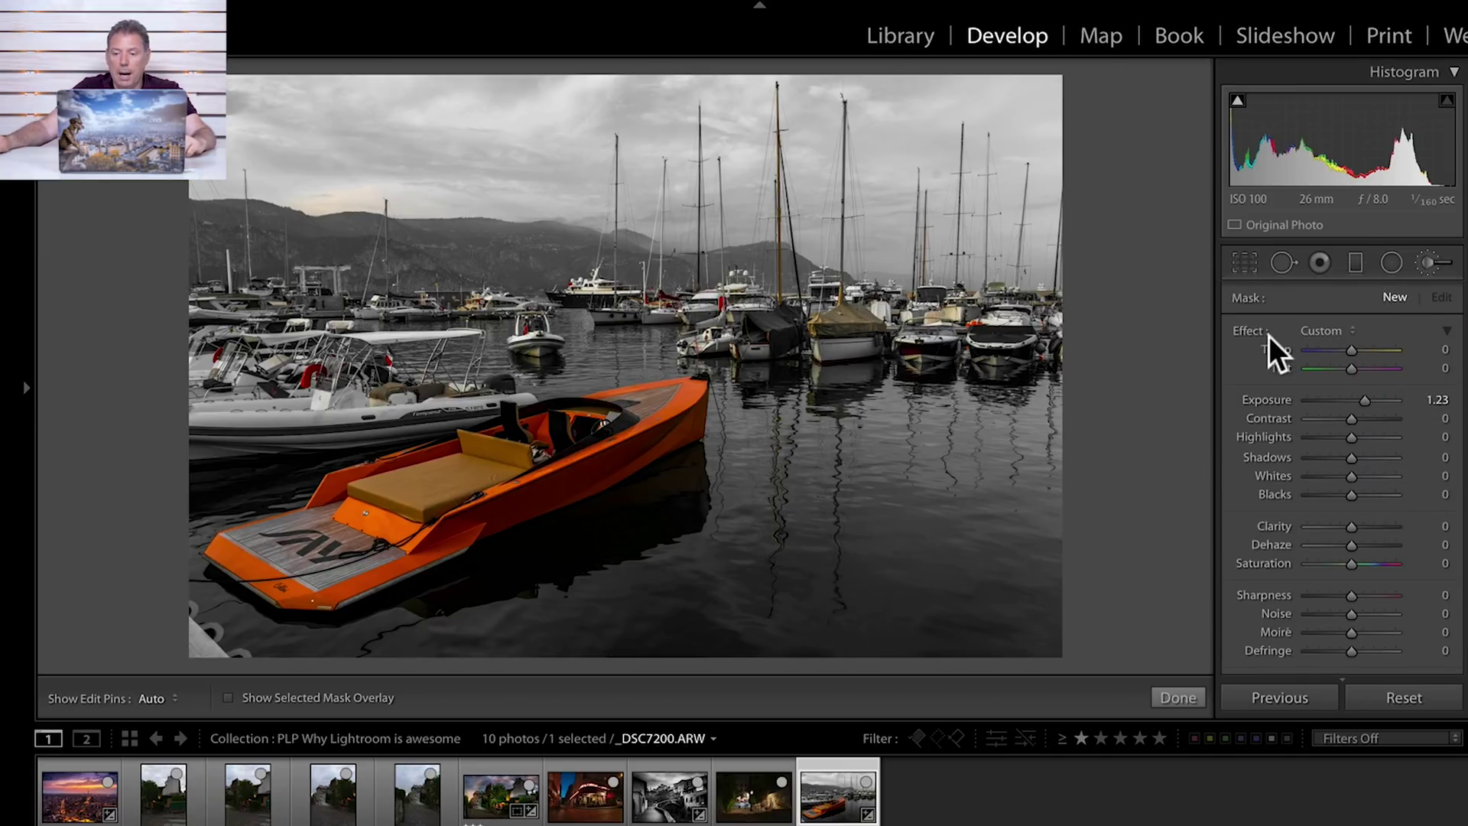
double_click(1255, 327)
left_click_drag(1327, 563, 1189, 558)
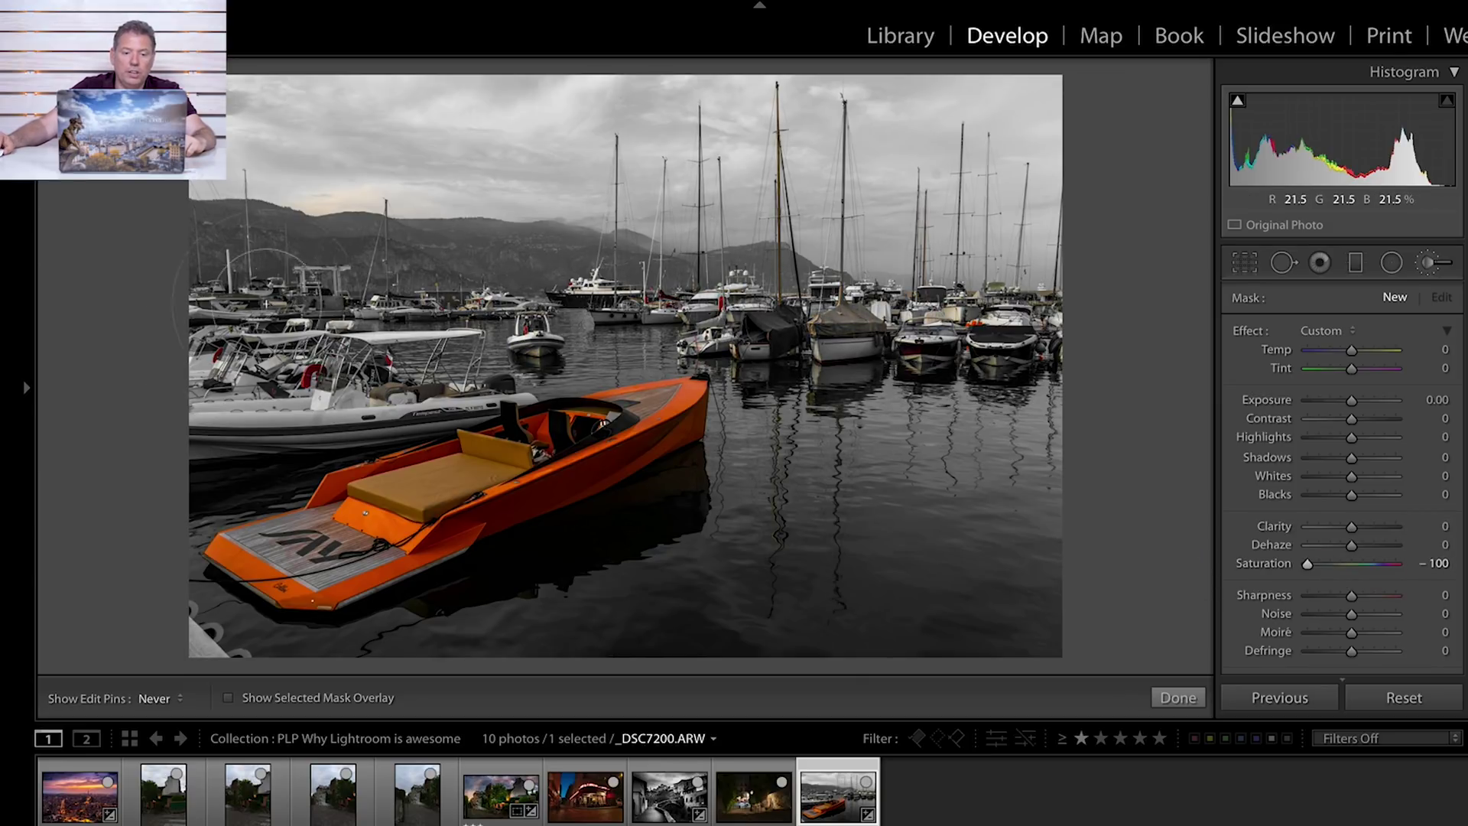
left_click_drag(306, 379, 230, 386)
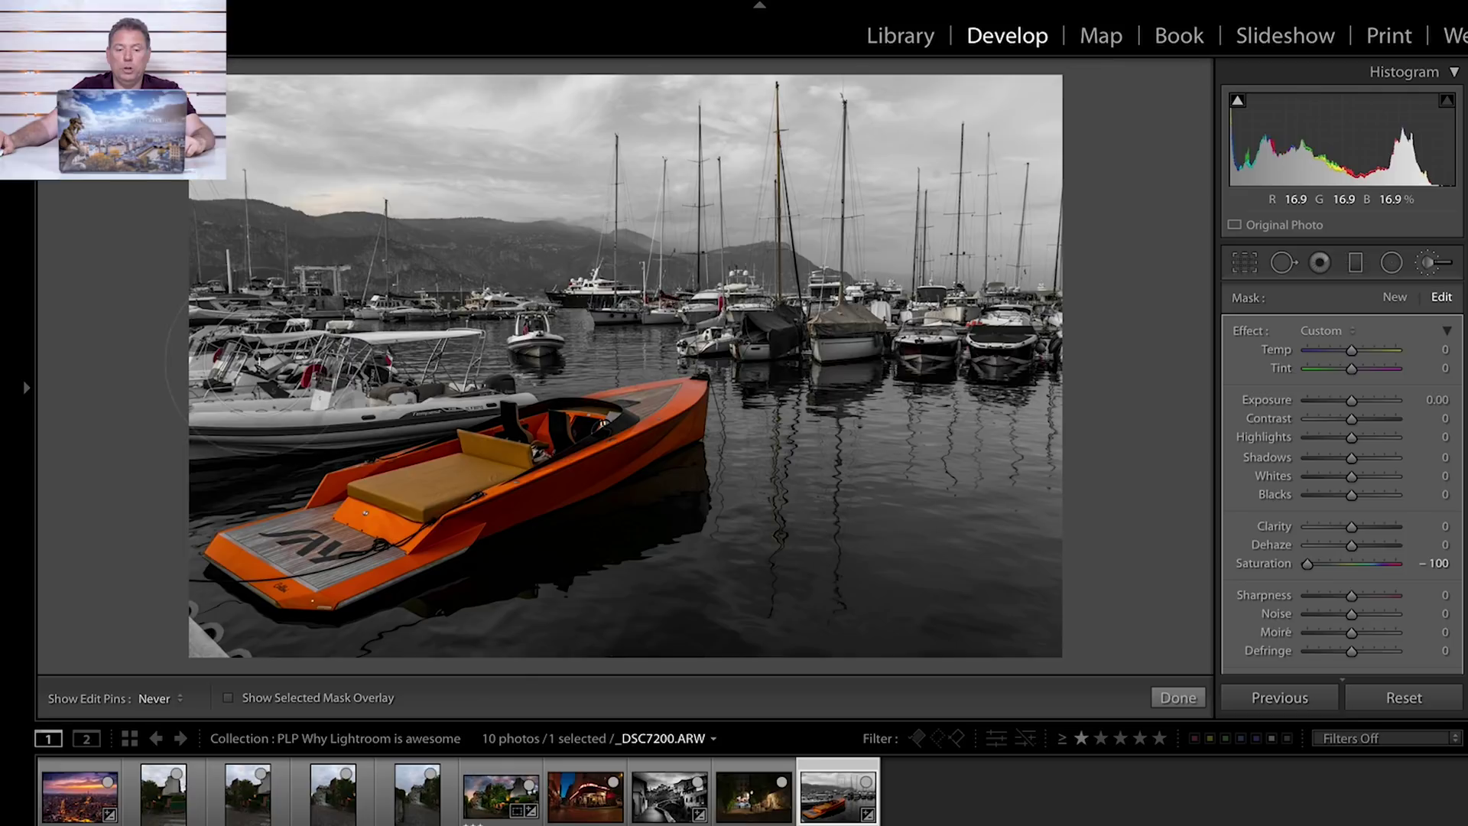
left_click(1396, 296)
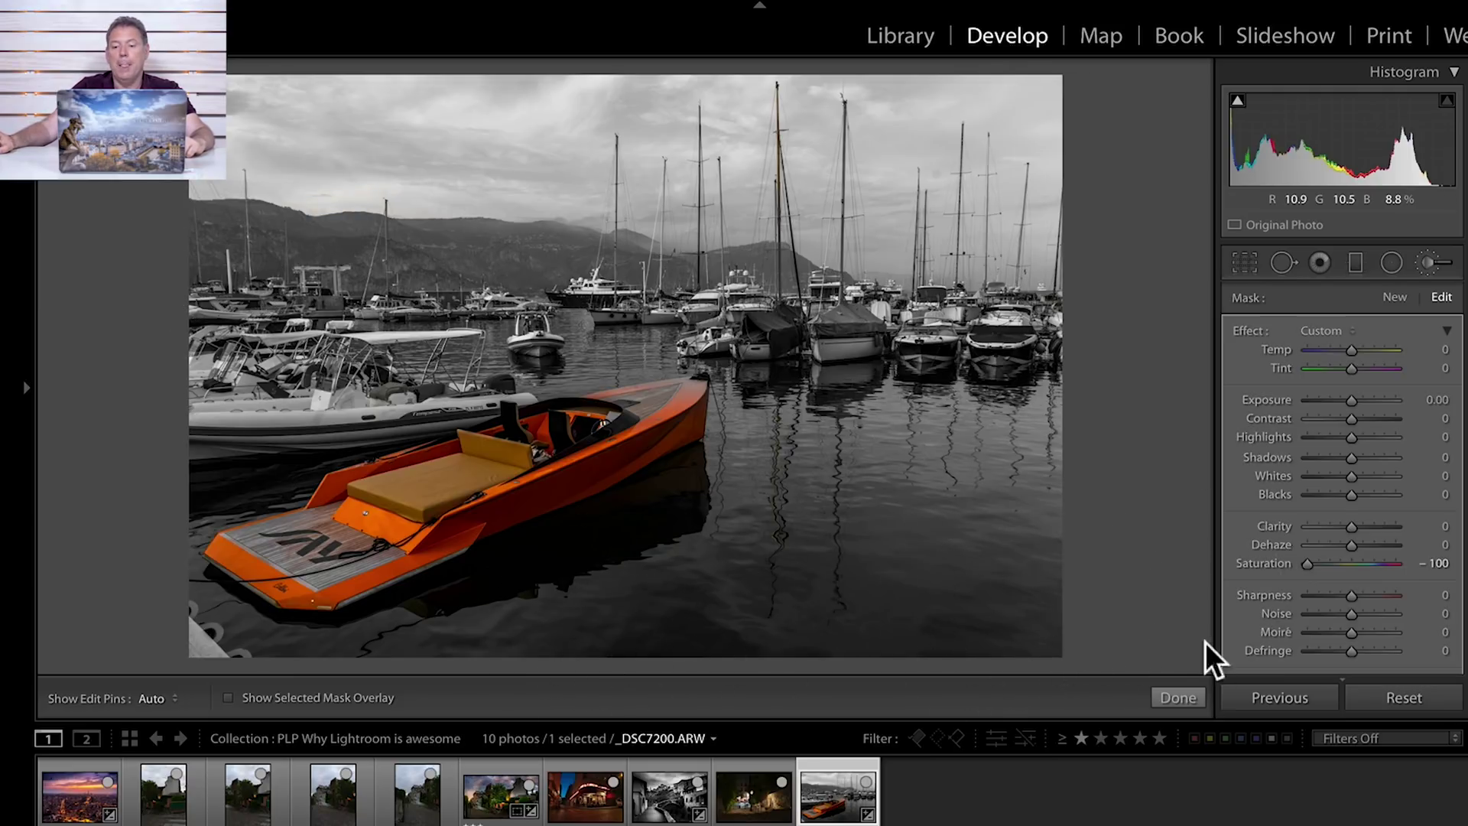
Darken the sky with a -1.90 exposure graduated filter placed high in the photo
left_click(1175, 696)
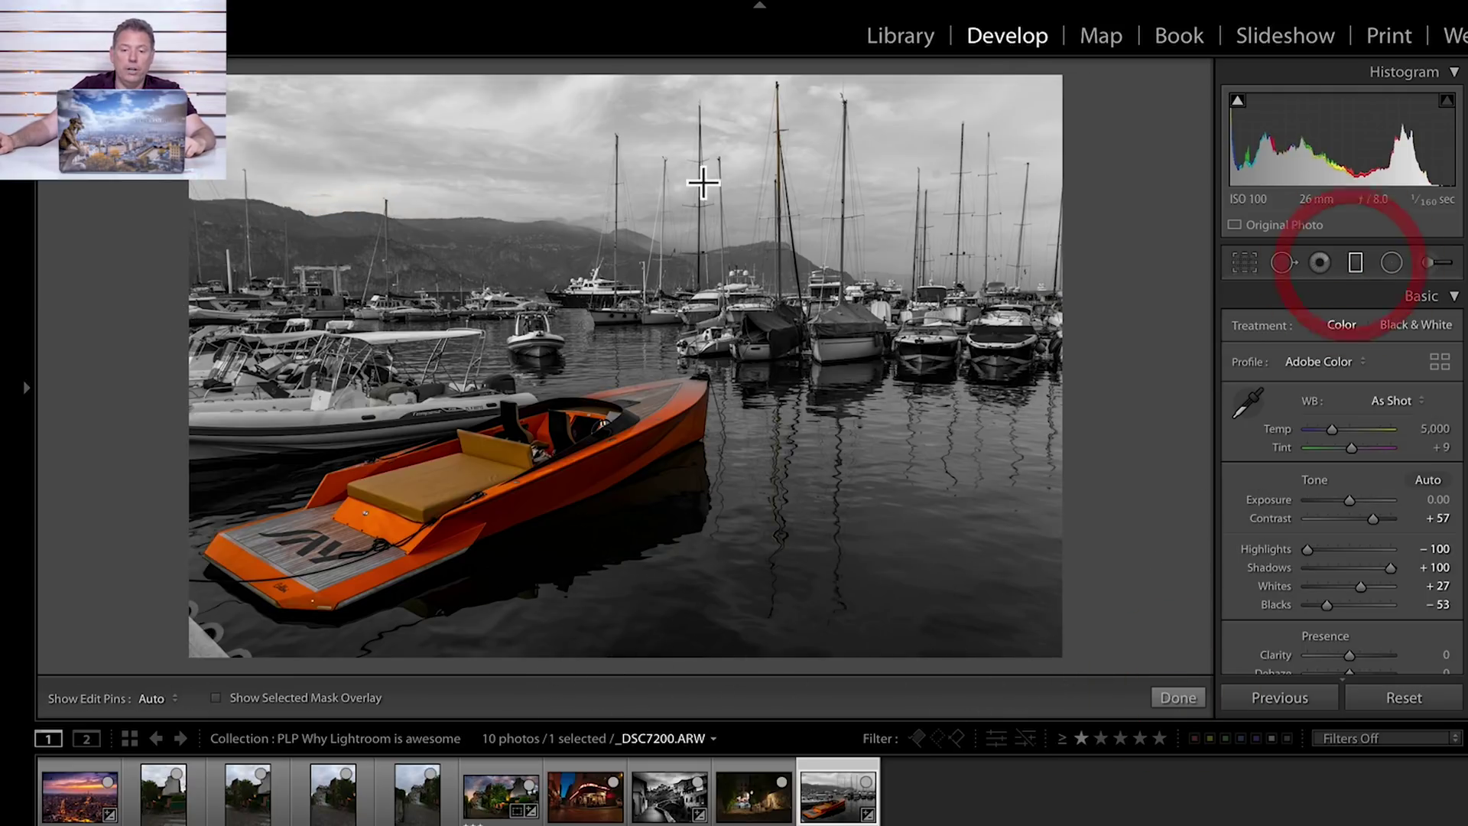
key("m")
left_click_drag(719, 230, 715, 310)
double_click(1250, 331)
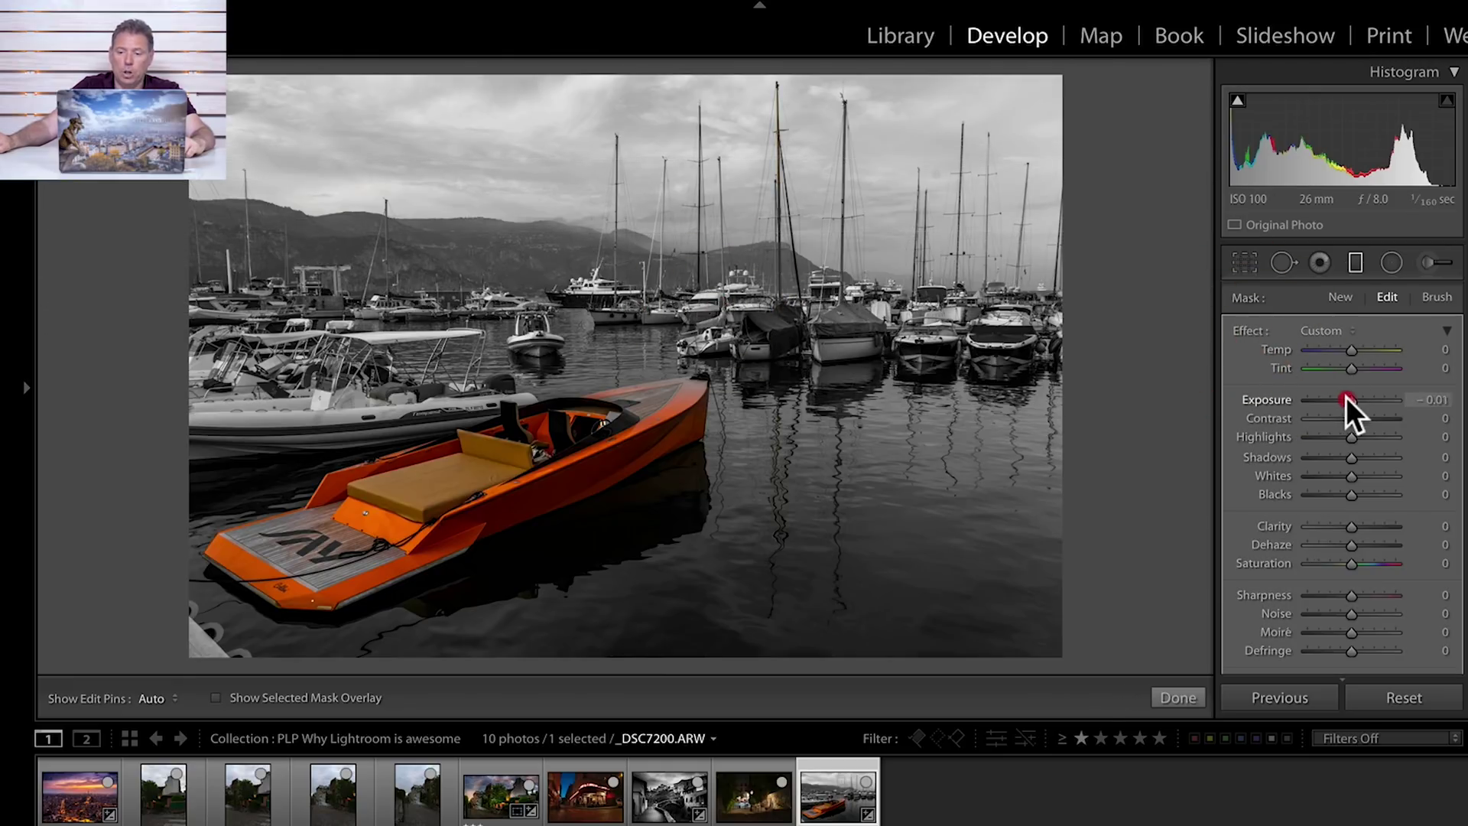
left_click_drag(1350, 399, 1330, 399)
mouse_move(730, 225)
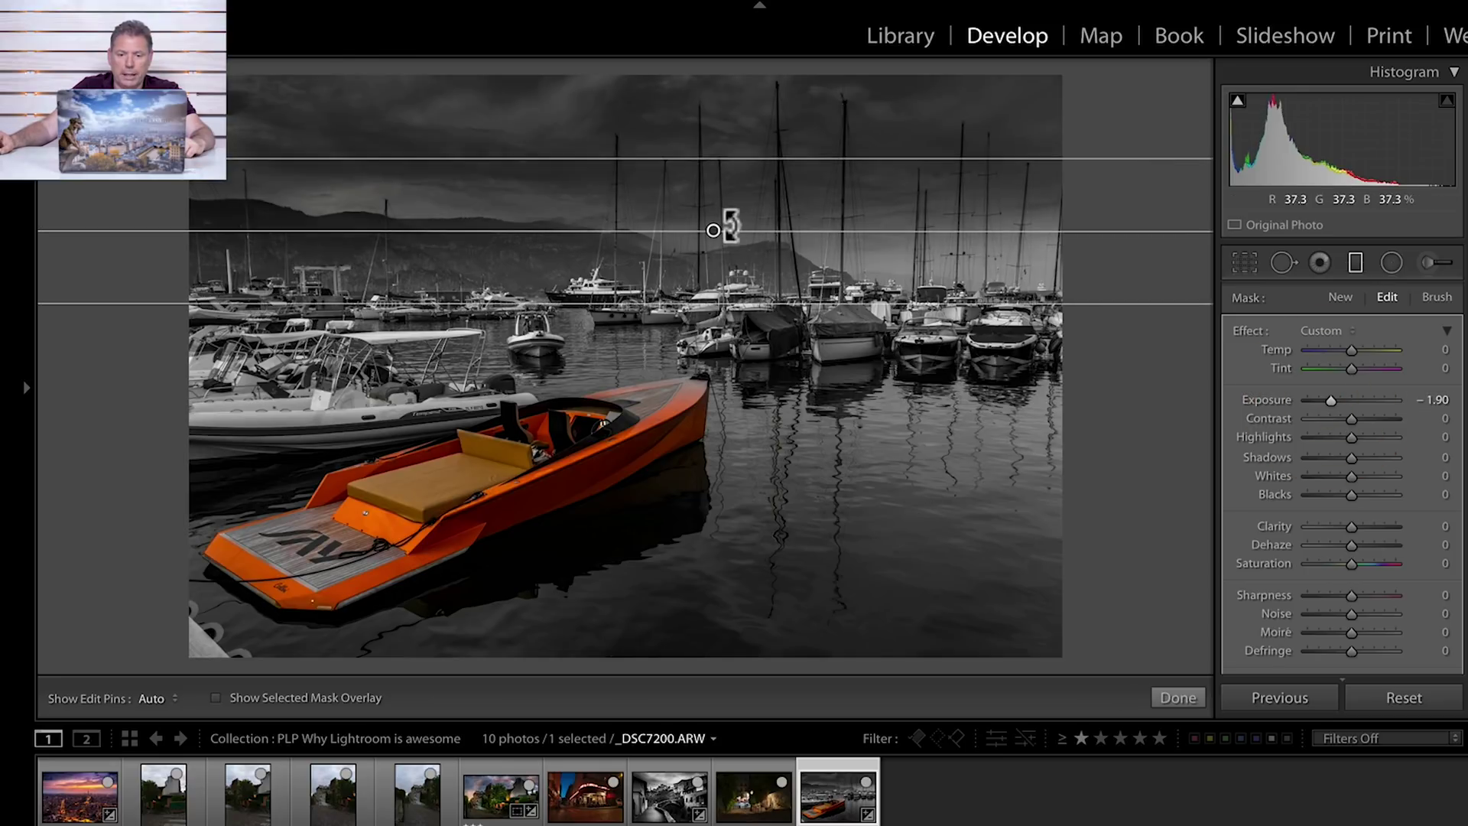
left_click_drag(713, 231, 717, 187)
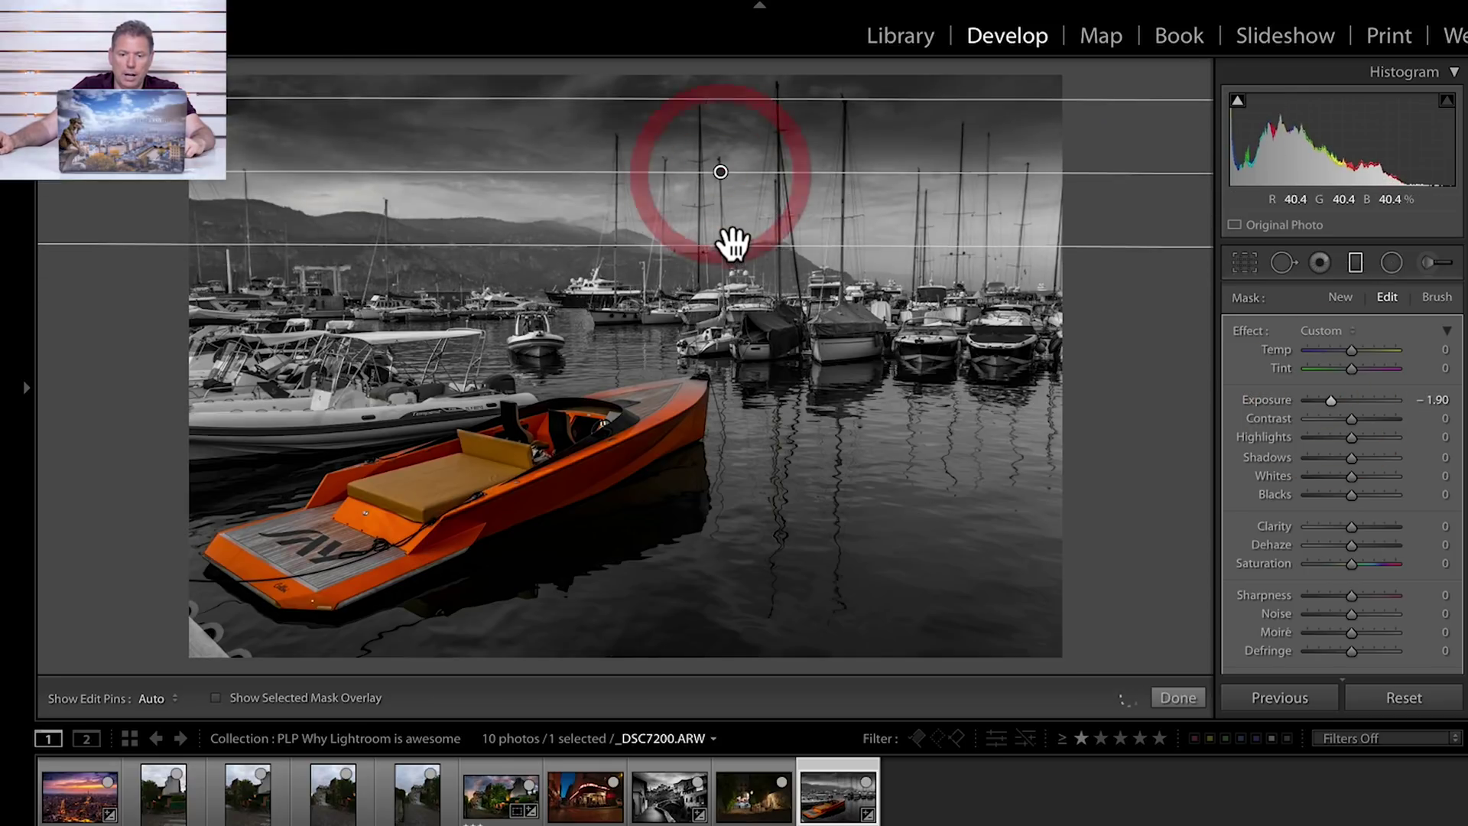
left_click(731, 274)
Add a second -1.90 gradient diagonally over the lower-right water with a wide transition
left_click_drag(830, 619, 723, 399)
left_click_drag(773, 501, 961, 657)
left_click_drag(858, 564, 505, 576)
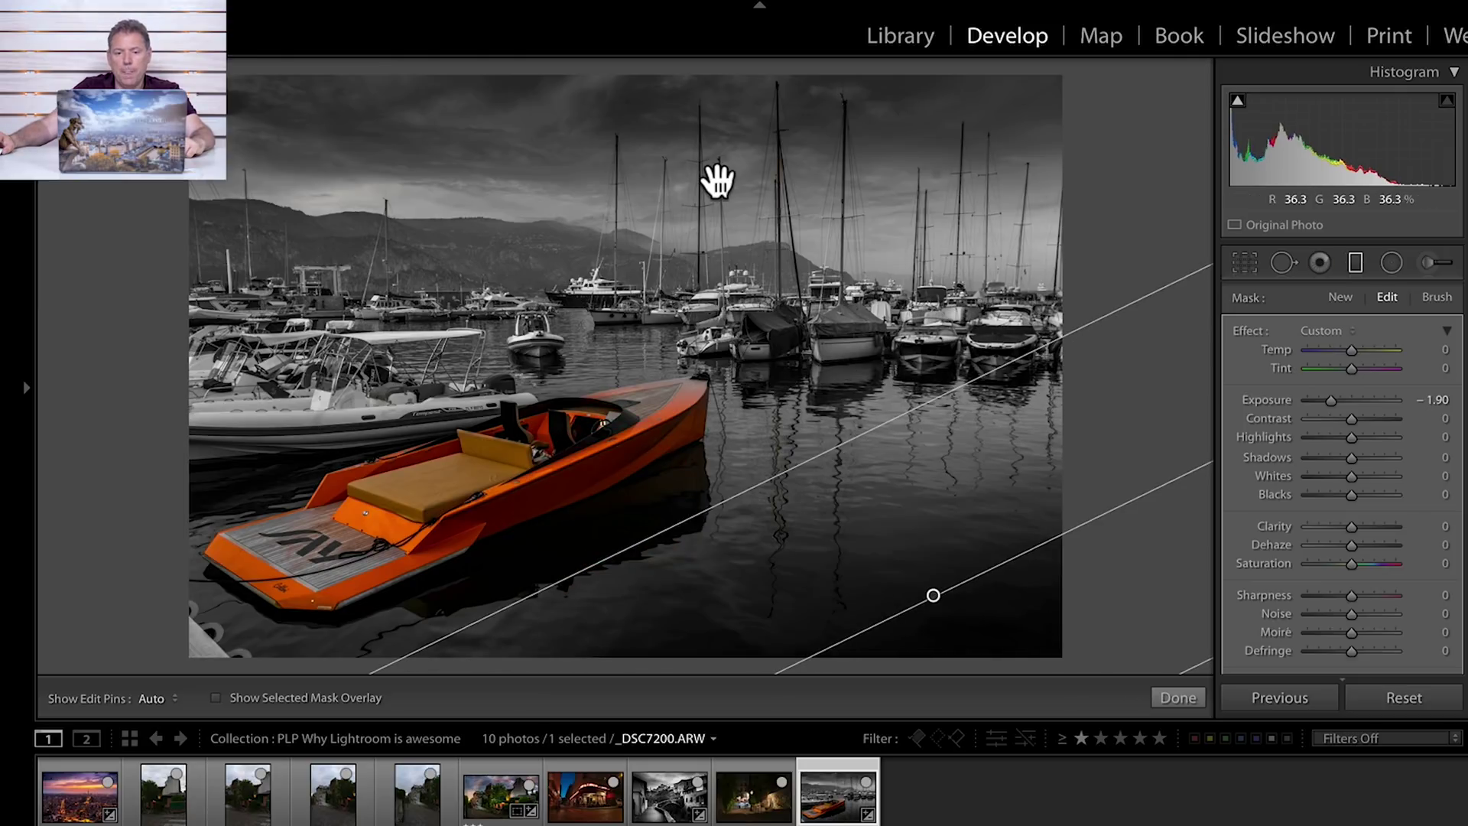
left_click(720, 184)
left_click(1179, 697)
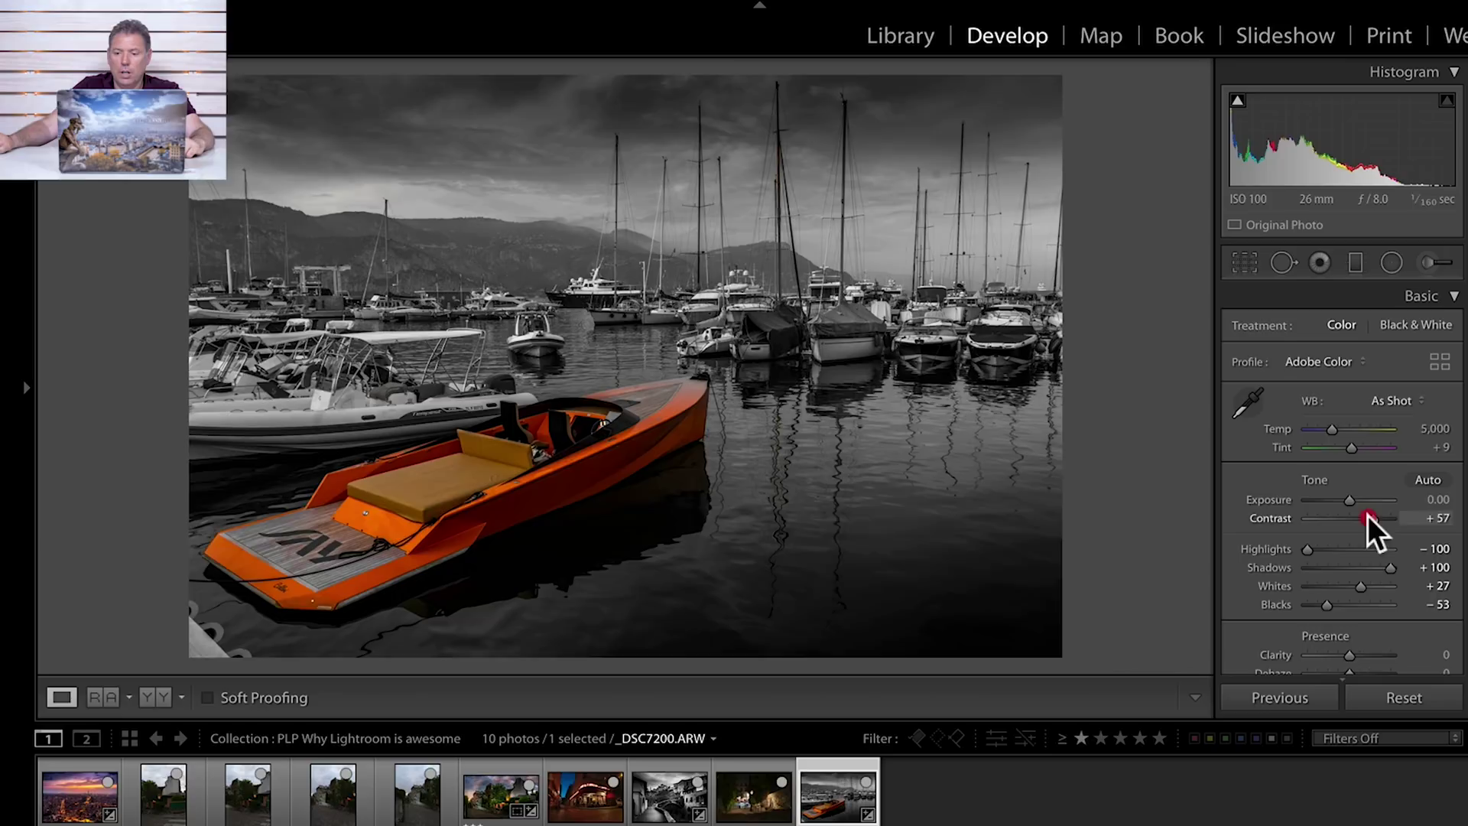
Raise Contrast to +68 and prepare a +1.08 exposure brush for the right-side water
mouse_move(1367, 516)
left_mouse_down()
mouse_move(1351, 506)
mouse_move(1376, 518)
left_mouse_up()
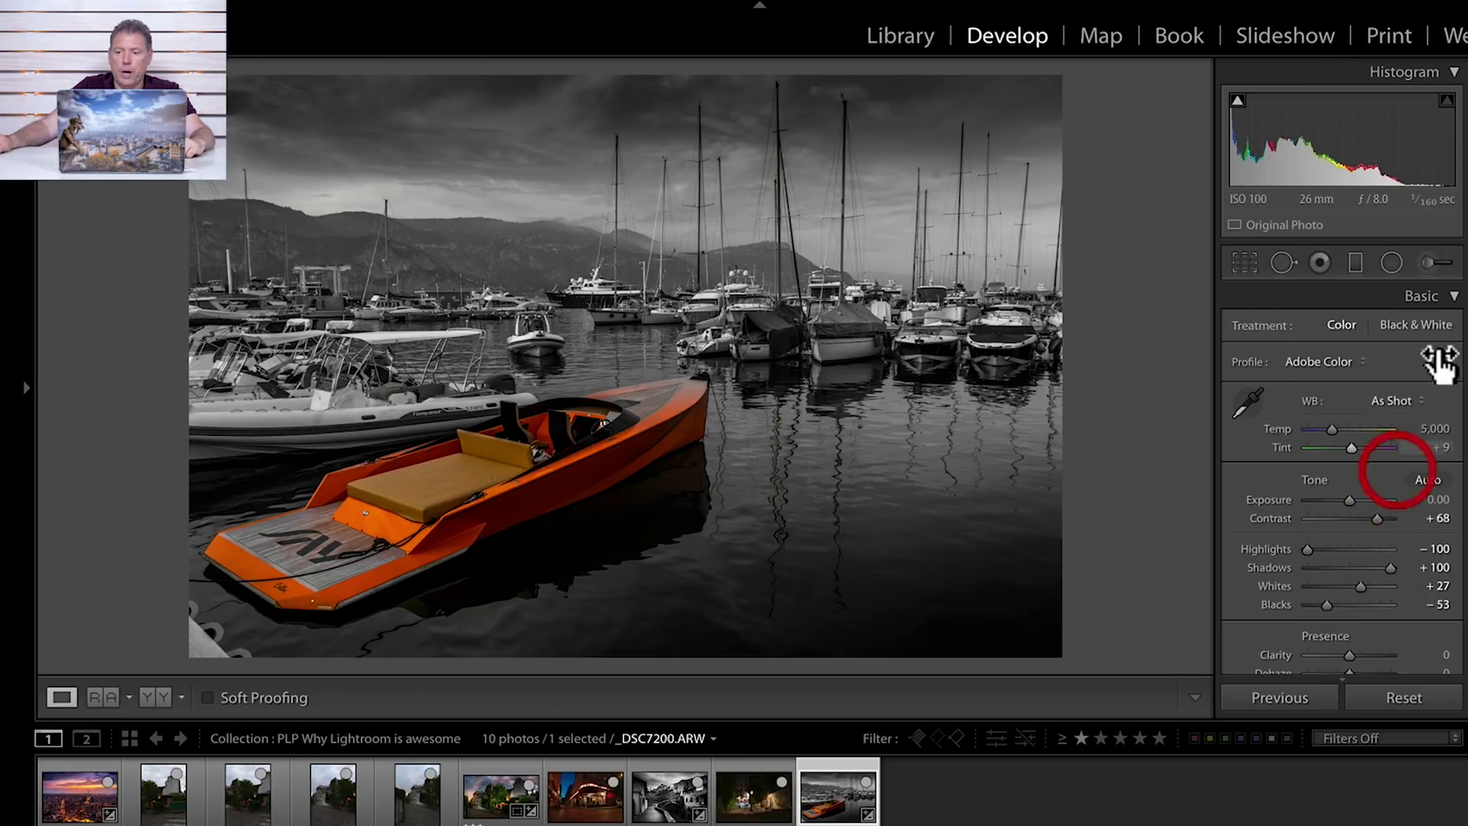
left_click(1422, 263)
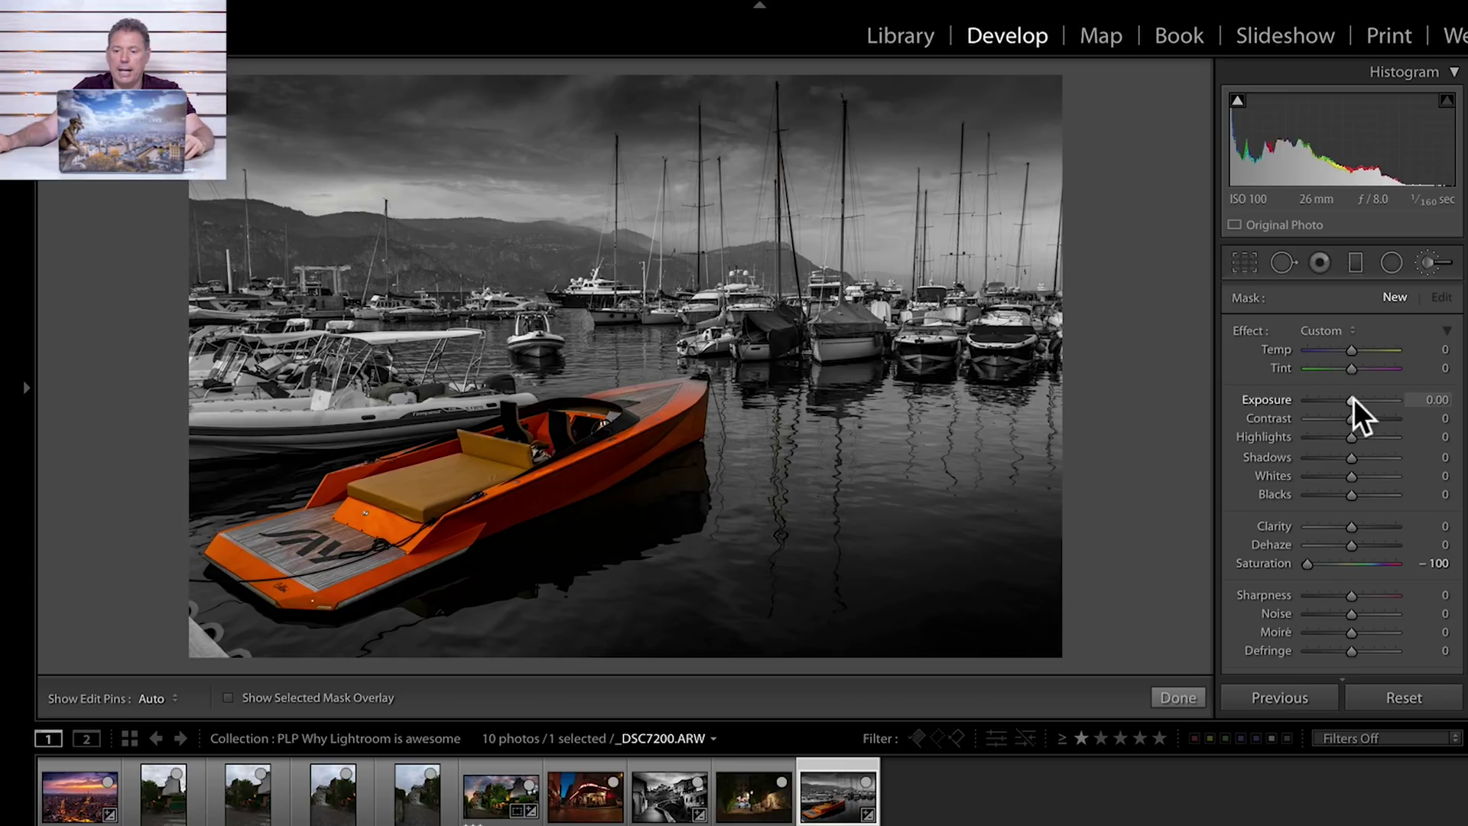
double_click(1247, 330)
left_click_drag(1350, 401, 1363, 399)
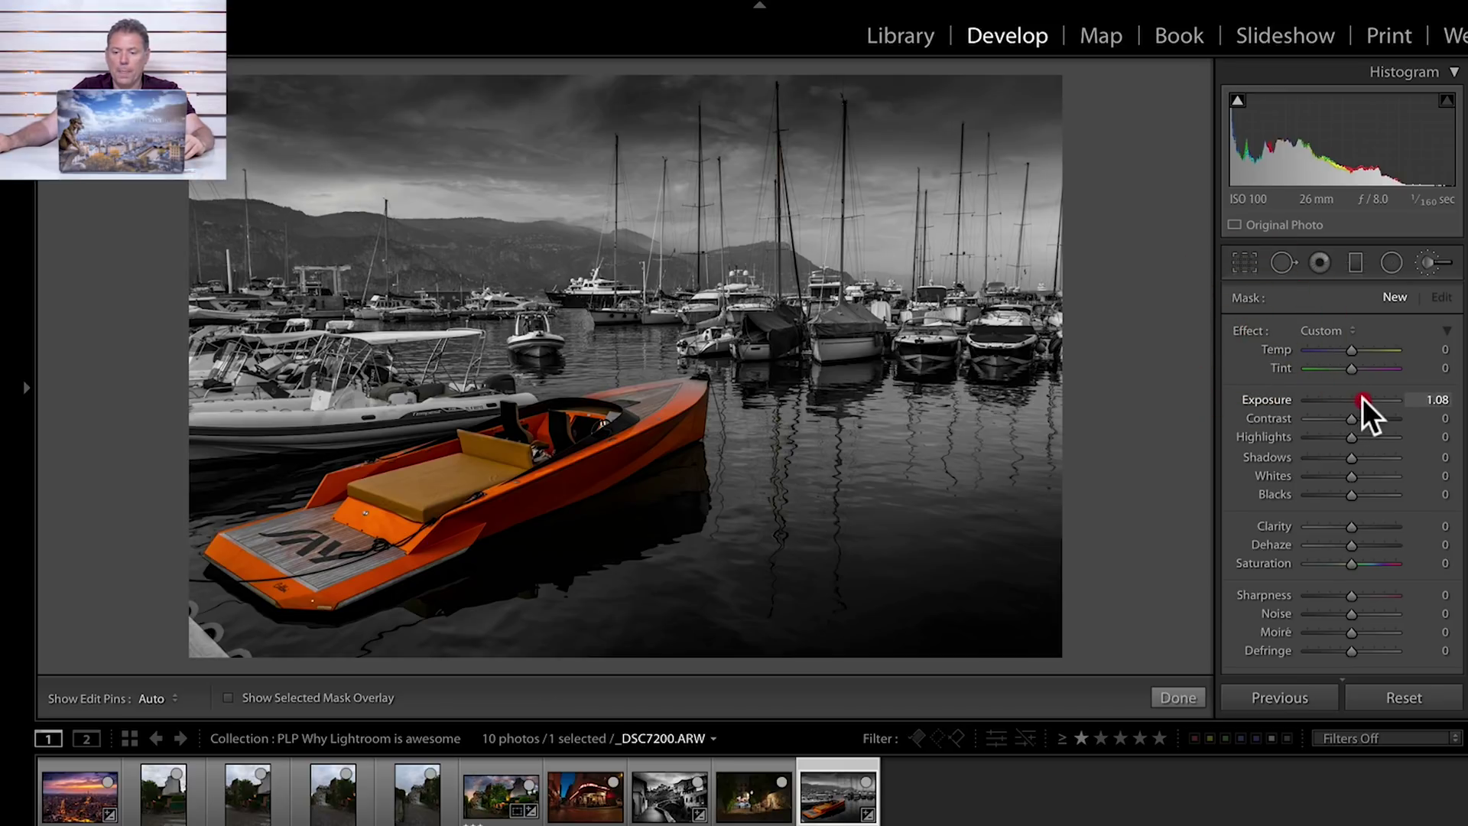
scroll(1353, 459, "down", 3)
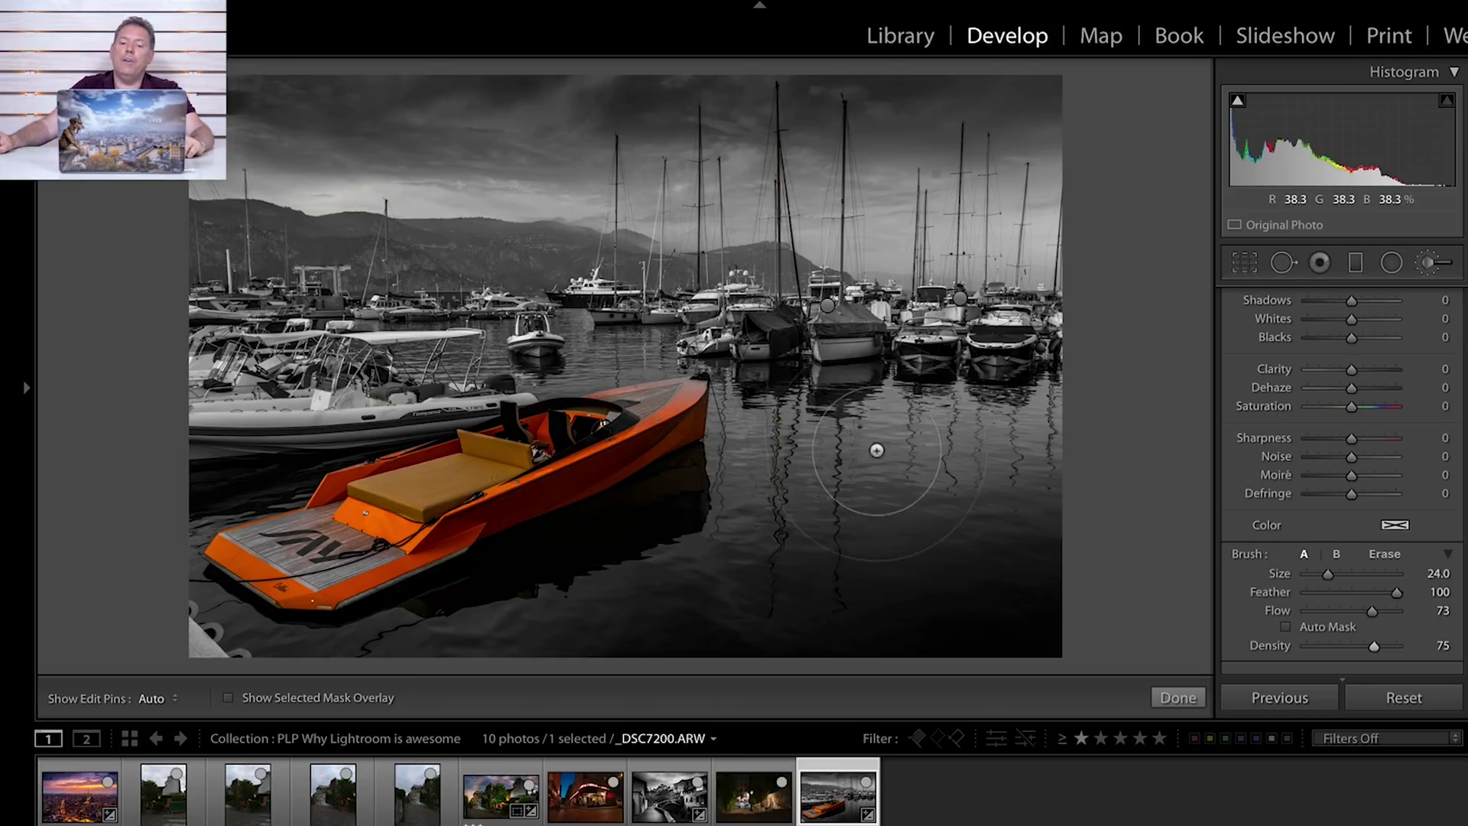
key("h")
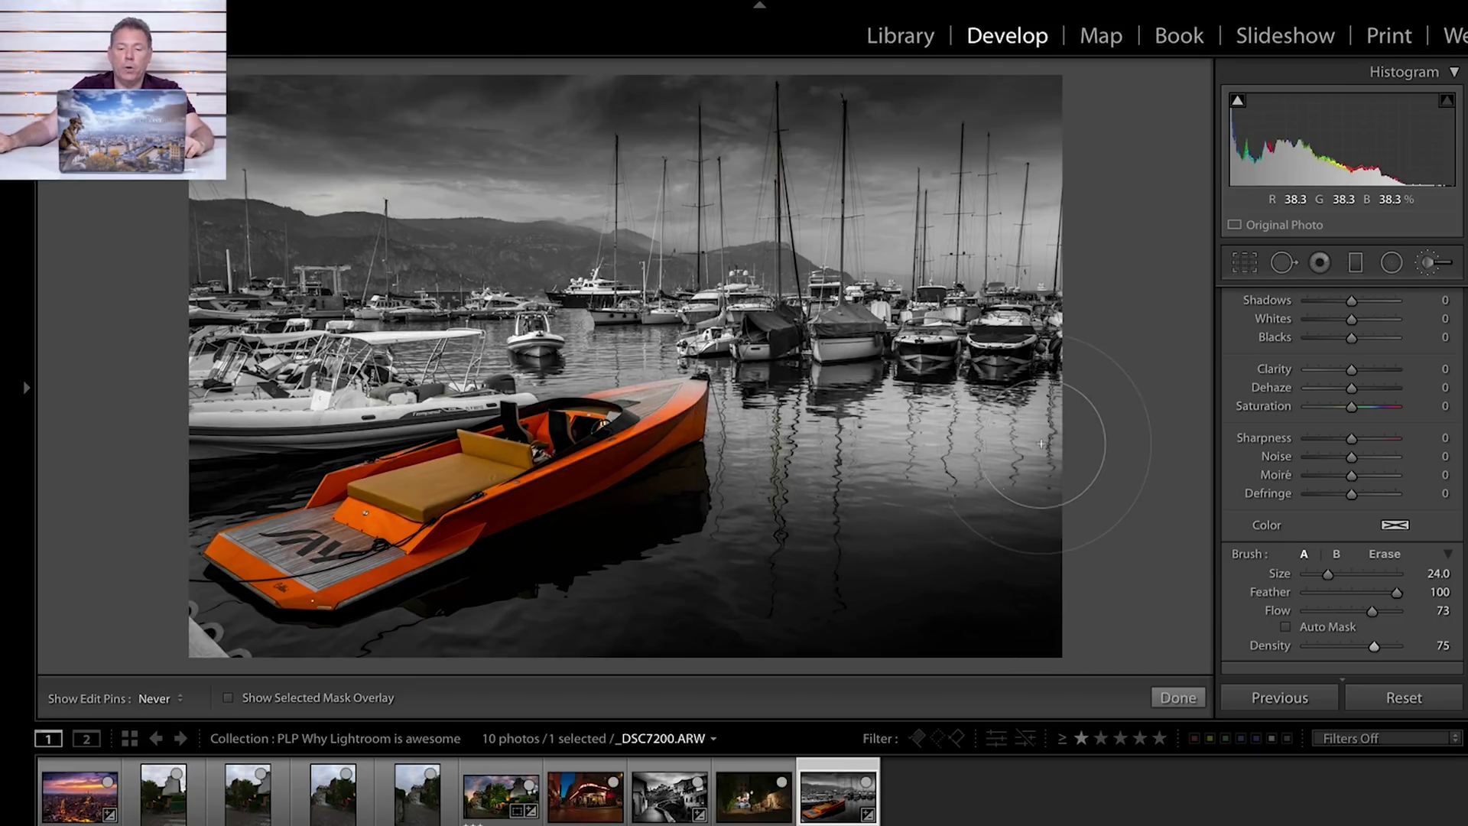
key("h")
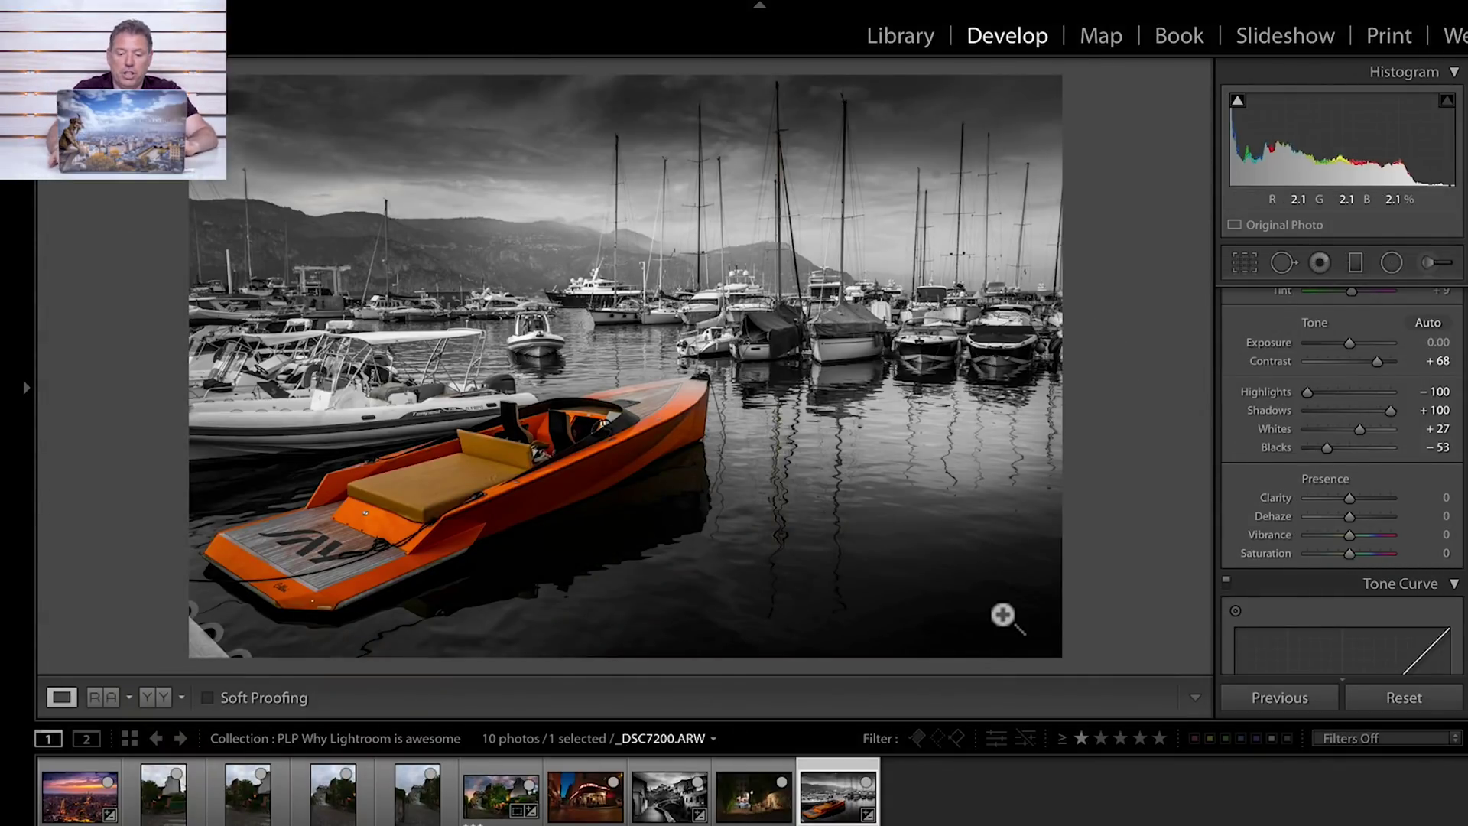
key("backslash")
key("backslash")
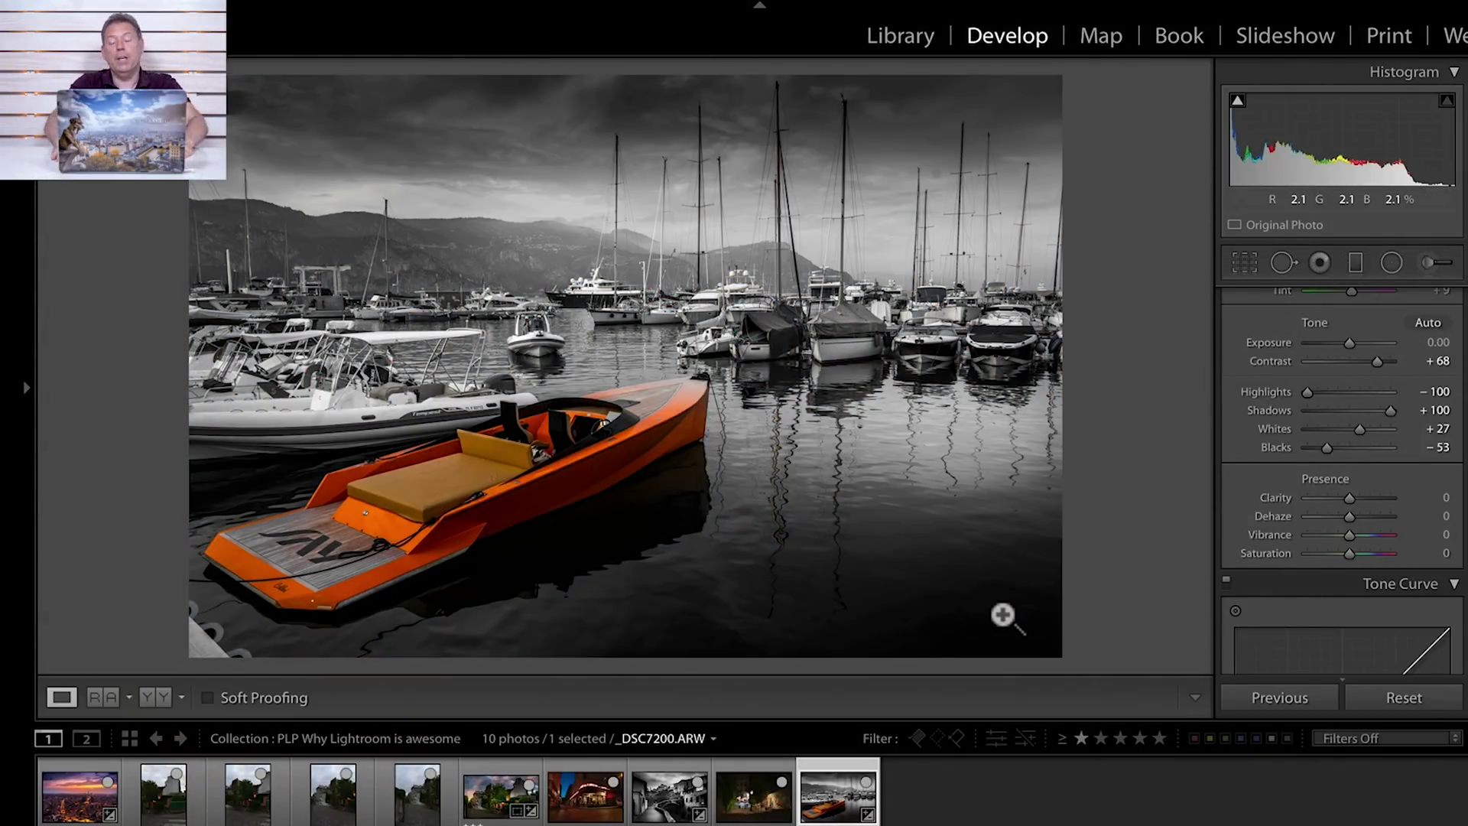